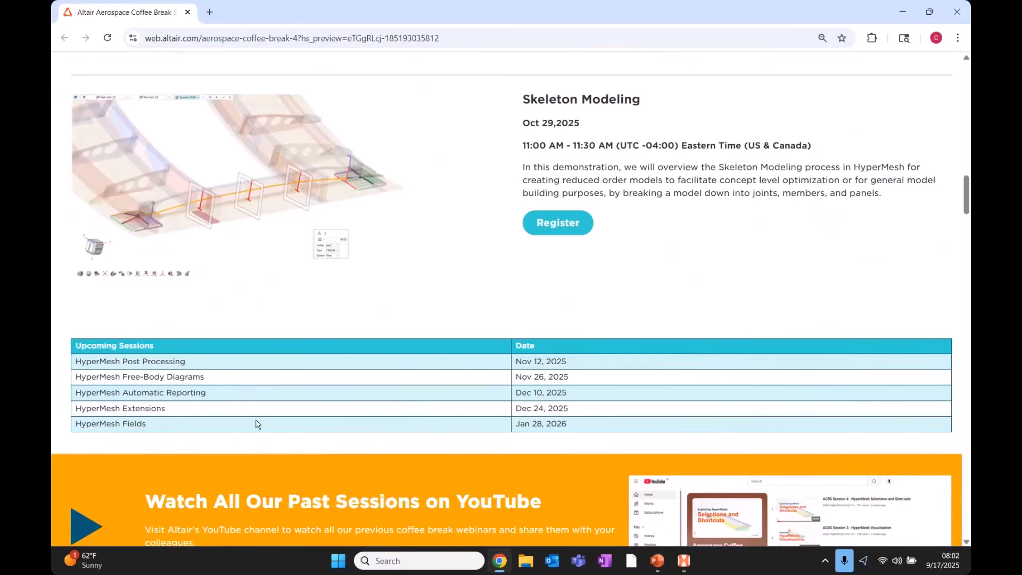
Scroll back to the top of the Aerospace Coffee Break page and minimize Chrome.
scroll(261, 423, "up", 1)
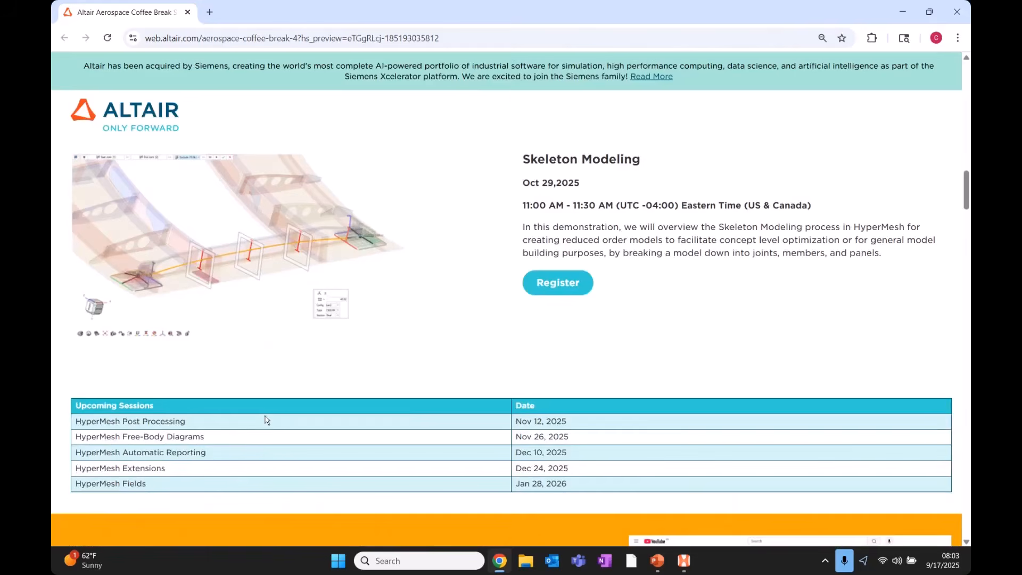
scroll(347, 365, "up", 8)
scroll(400, 367, "up", 10)
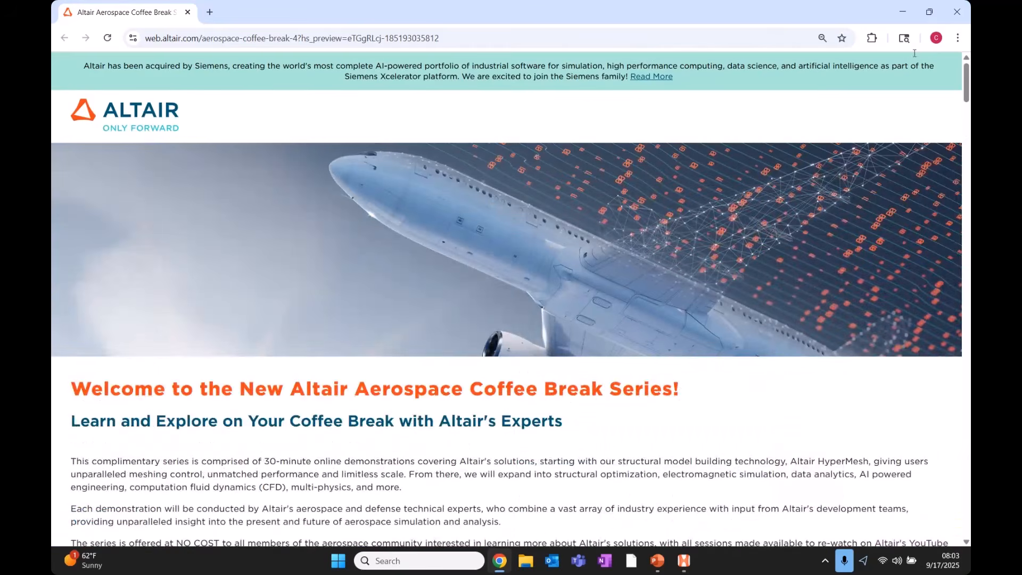
left_click(901, 12)
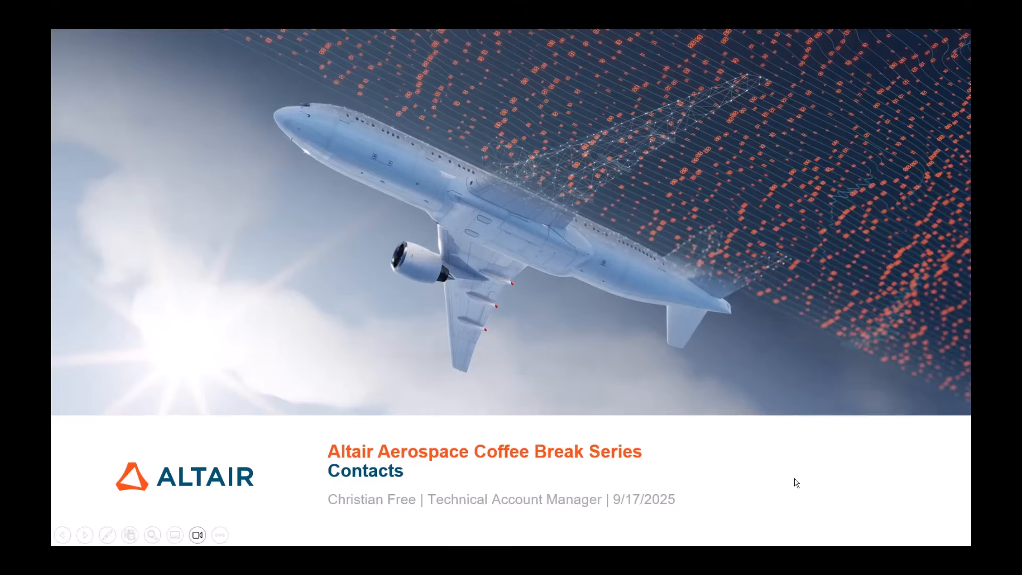
End the Contacts slideshow and bring up door_dfem_Meshed in HyperMesh, rotating and zooming the model.
key("Escape")
left_click(686, 568)
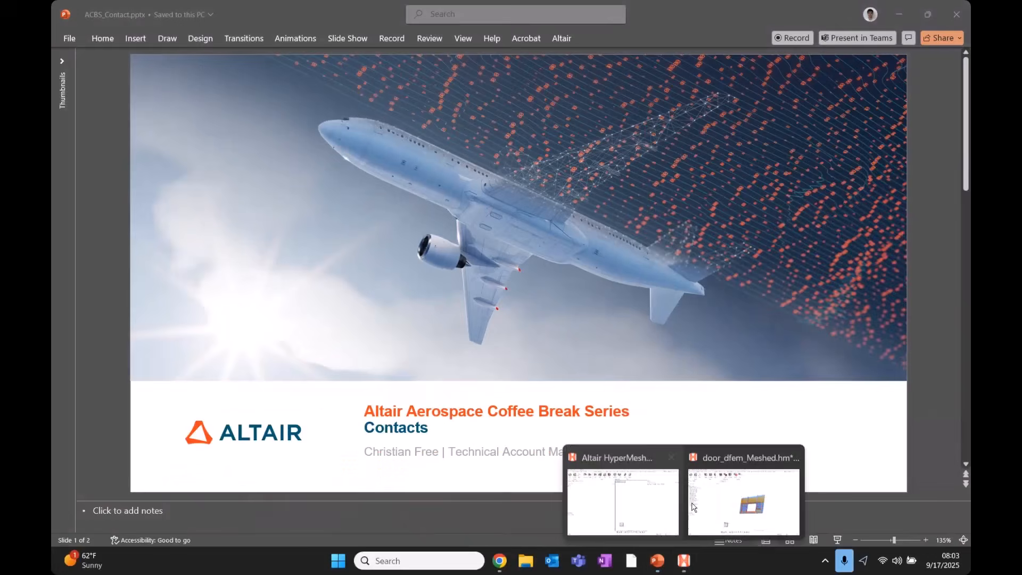
left_click(733, 505)
middle_click_drag(628, 341, 672, 357)
scroll(554, 325, "up", 2)
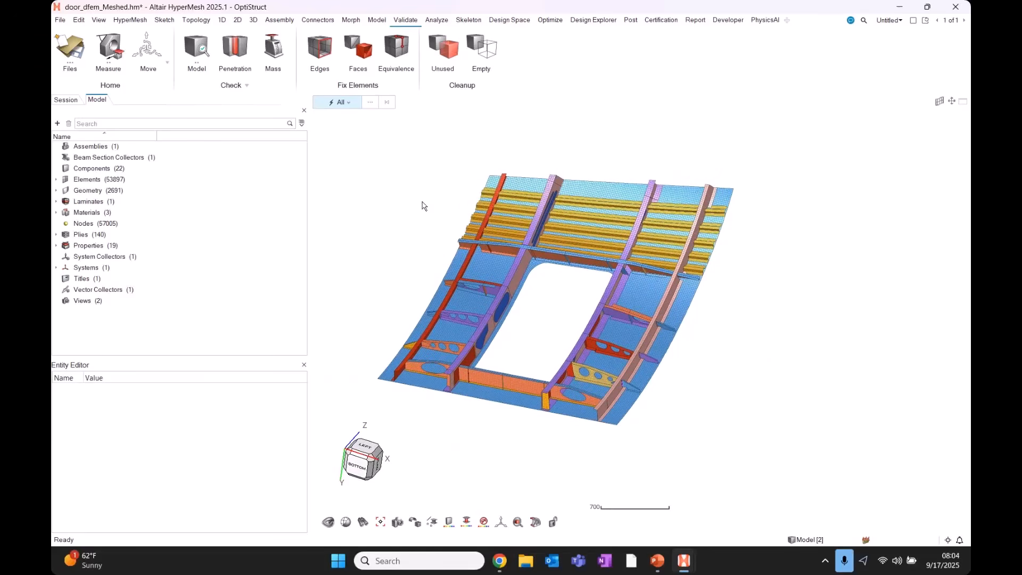
On the Model ribbon, look through the Contact Surfaces options (Contact Pairs, Properties) and Auto Contact.
left_click(380, 20)
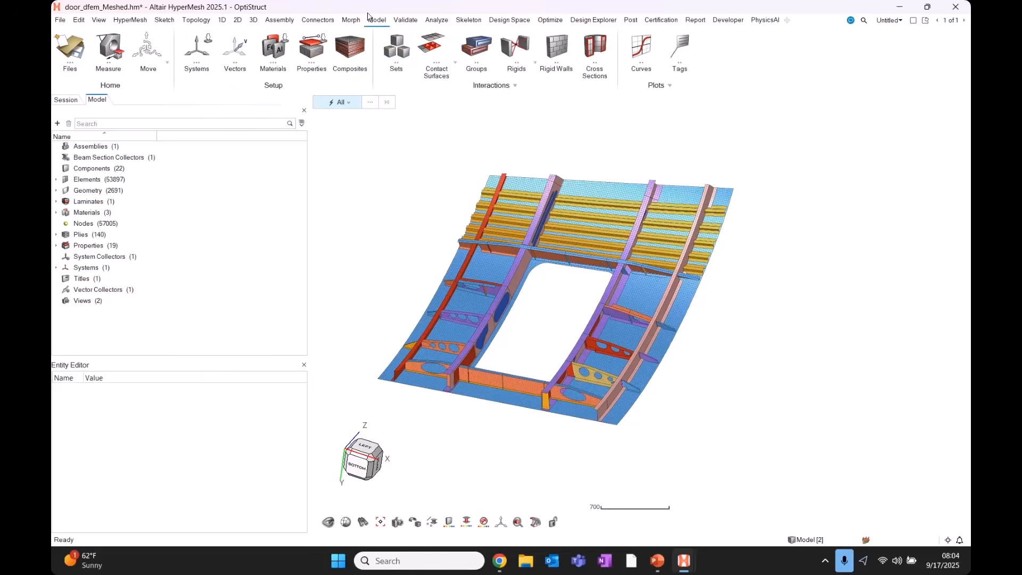
left_click(455, 63)
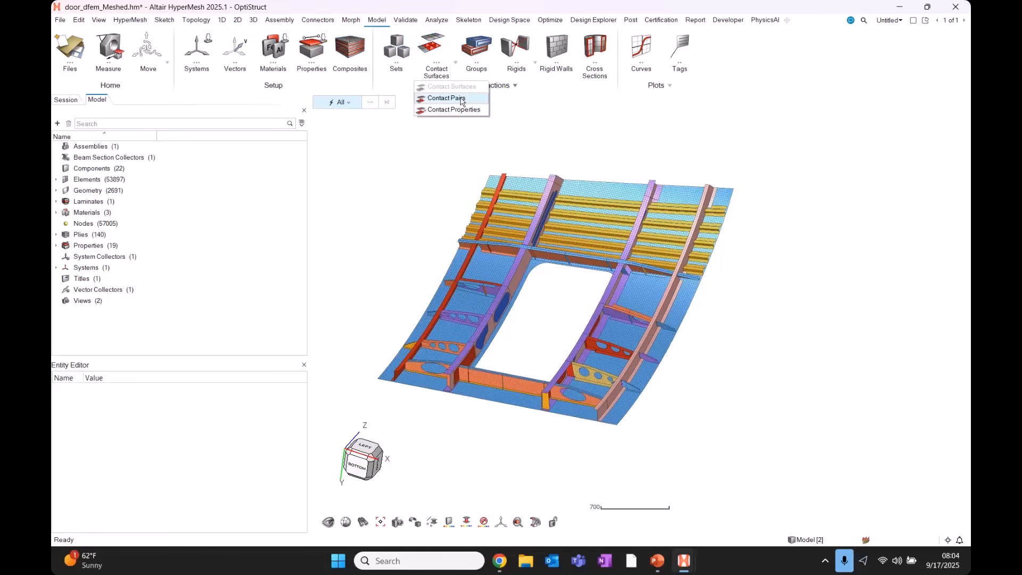
left_click(462, 101)
key("ctrl")
left_click(413, 167)
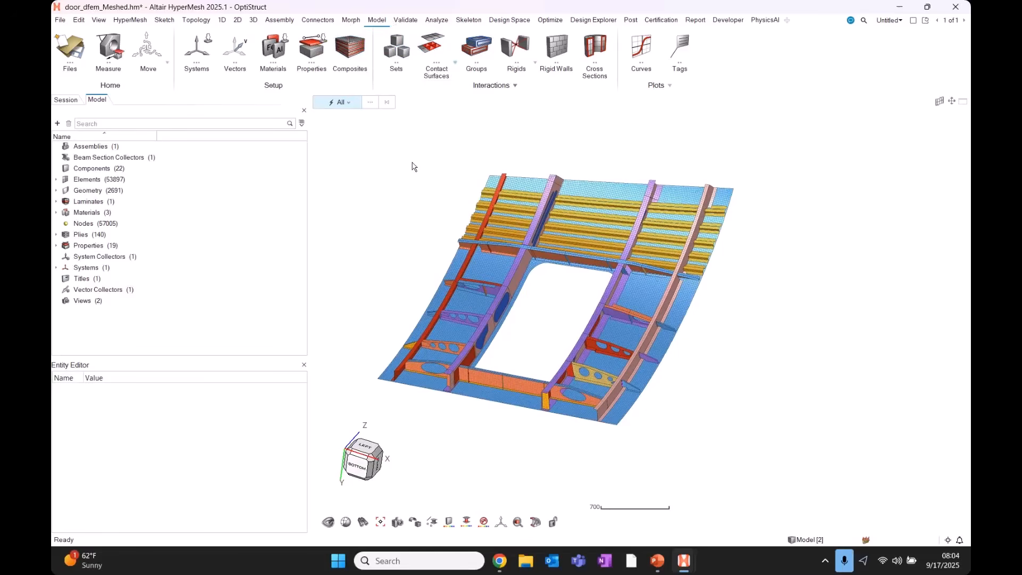
mouse_move(450, 40)
key("ctrl")
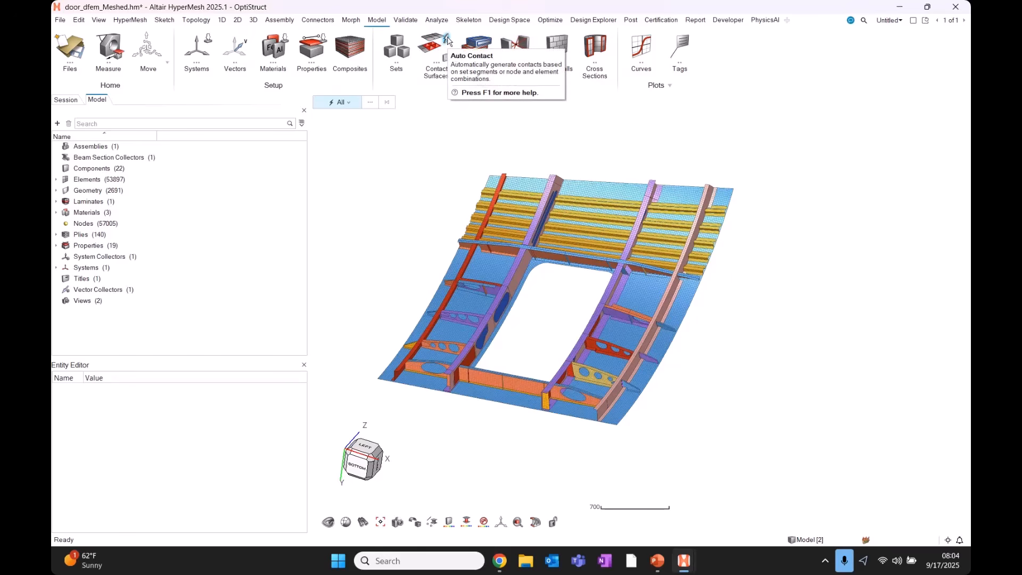
Start Auto Contact and change the contact type from Sliding to Tied.
left_click(447, 41)
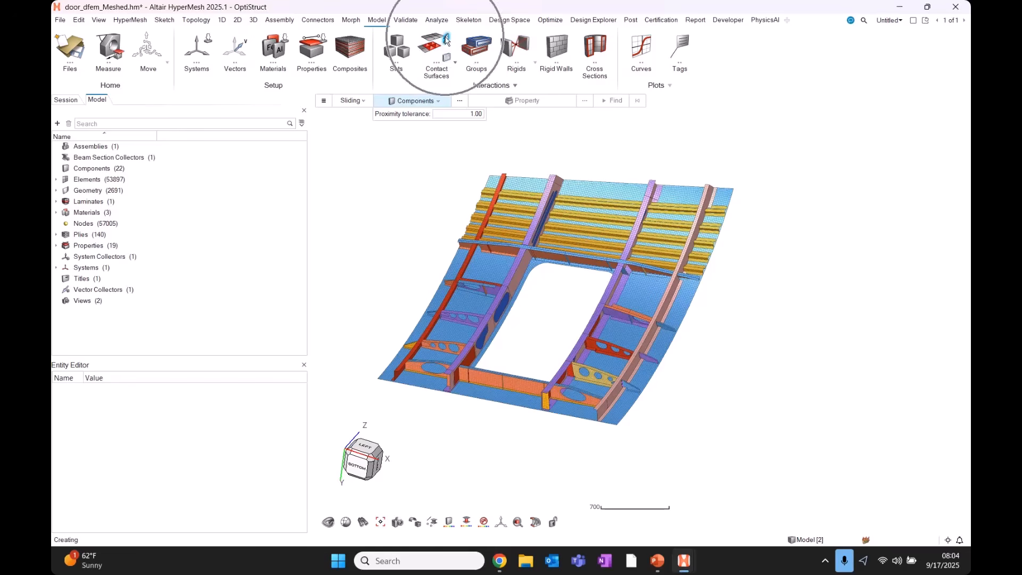
left_click(352, 102)
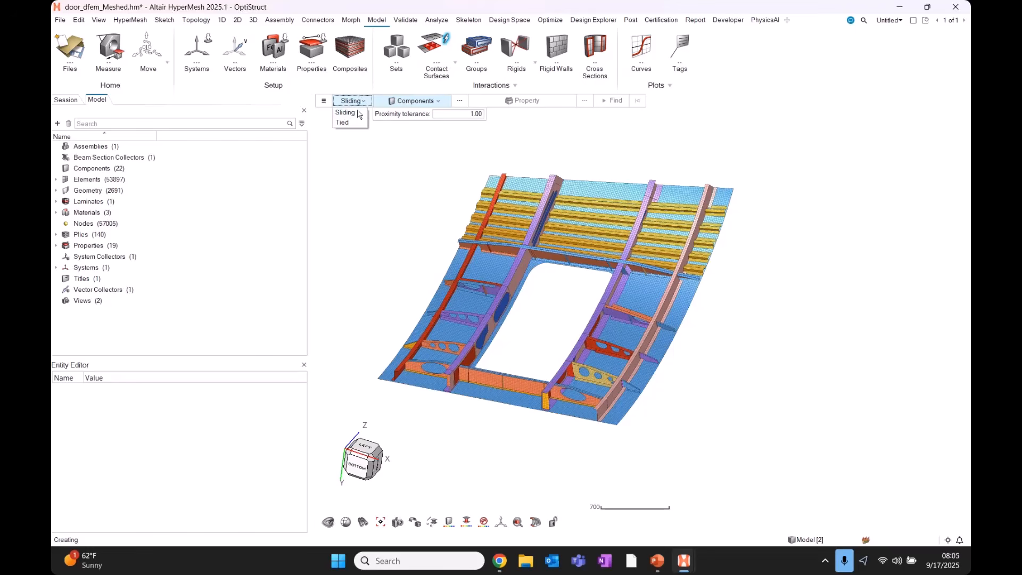
left_click(343, 122)
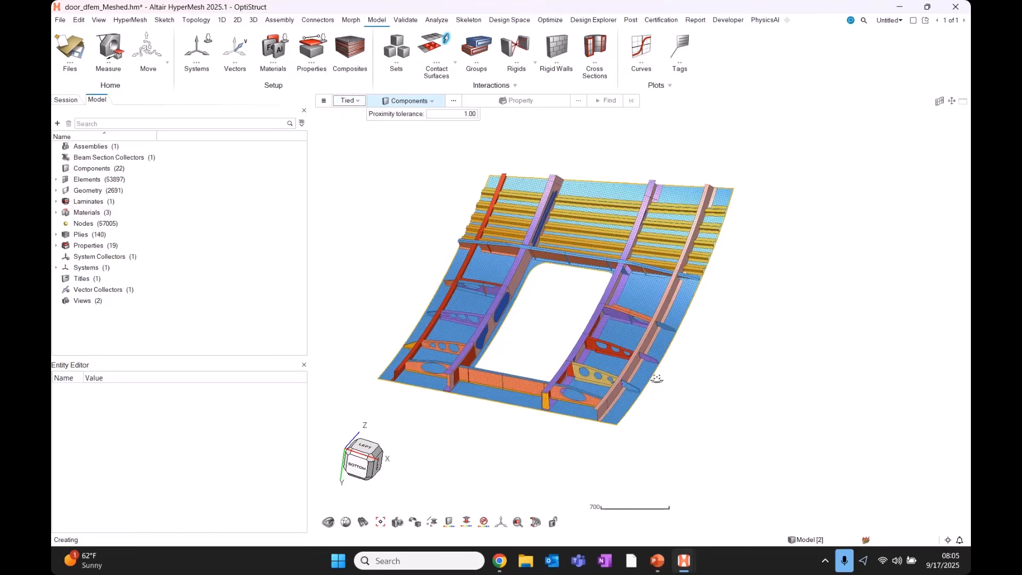
Select the blue and purple gusset components as the contact parts.
scroll(661, 393, "up", 2)
scroll(660, 393, "up", 8)
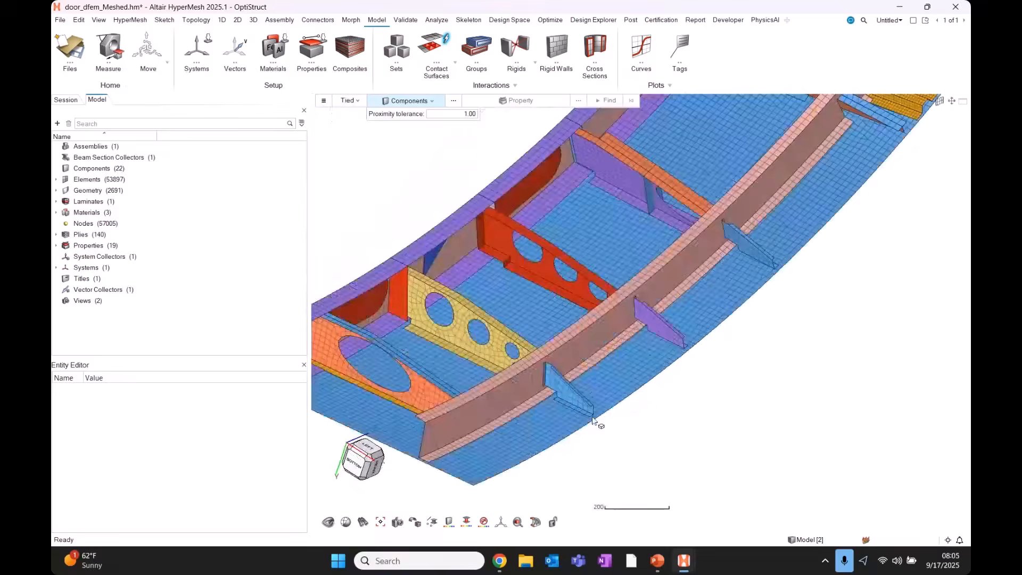
left_click(533, 393)
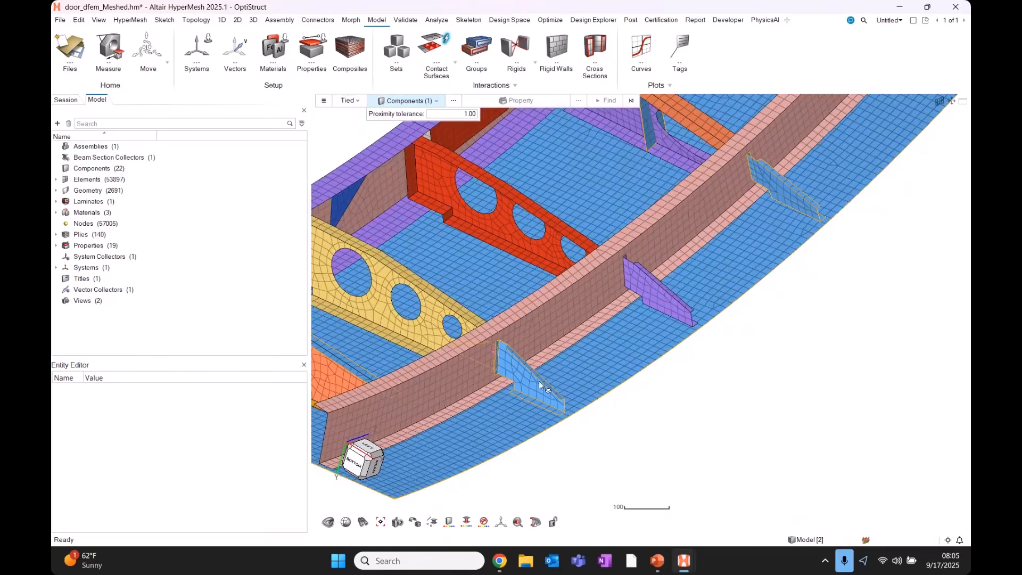
left_click(665, 306)
middle_click_drag(601, 374, 578, 369)
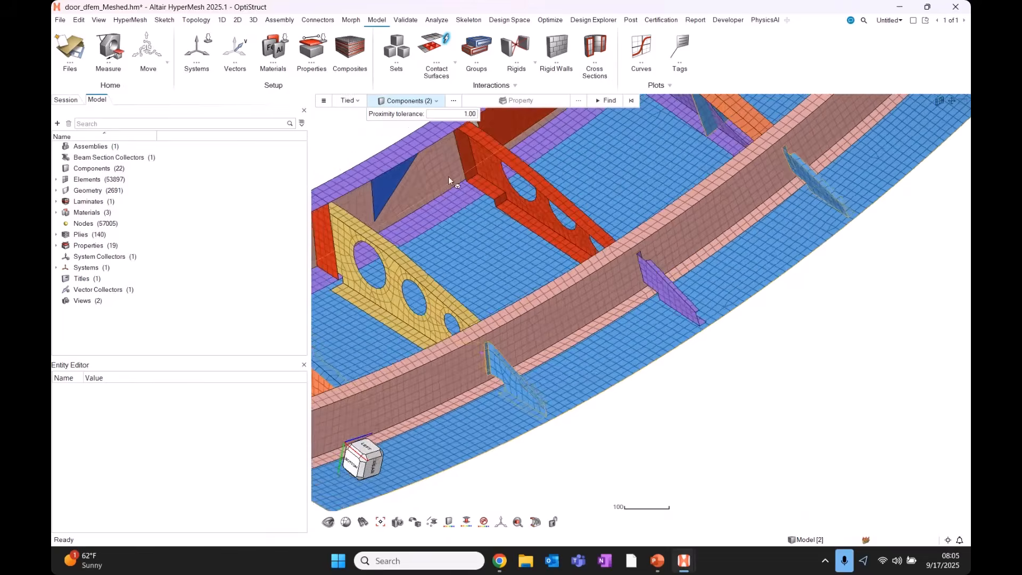
scroll(448, 177, "down", 4)
mouse_move(457, 115)
left_mouse_down()
mouse_move(486, 115)
mouse_move(476, 114)
left_mouse_up()
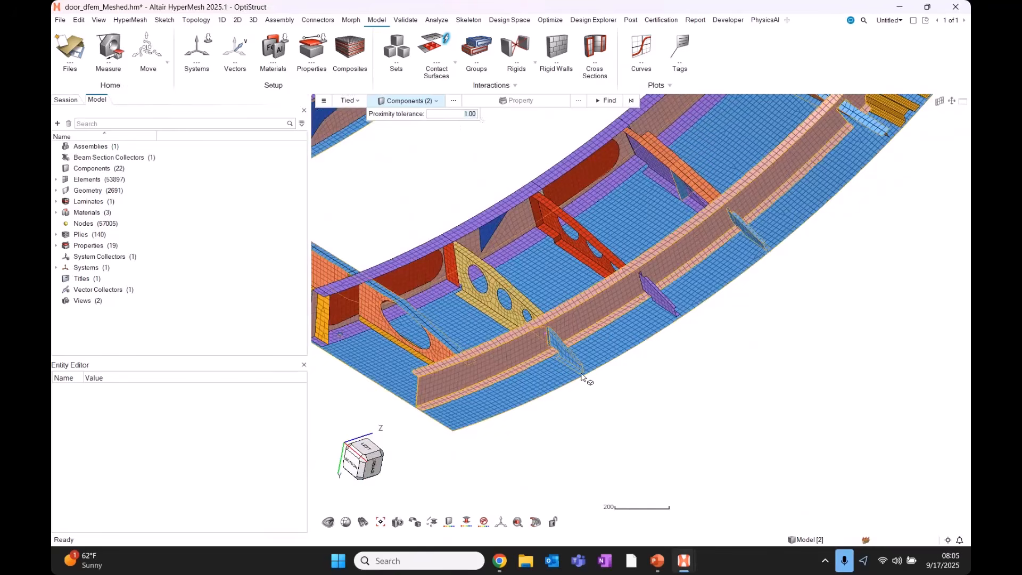
middle_click_drag(579, 373, 572, 378)
scroll(572, 378, "up", 8)
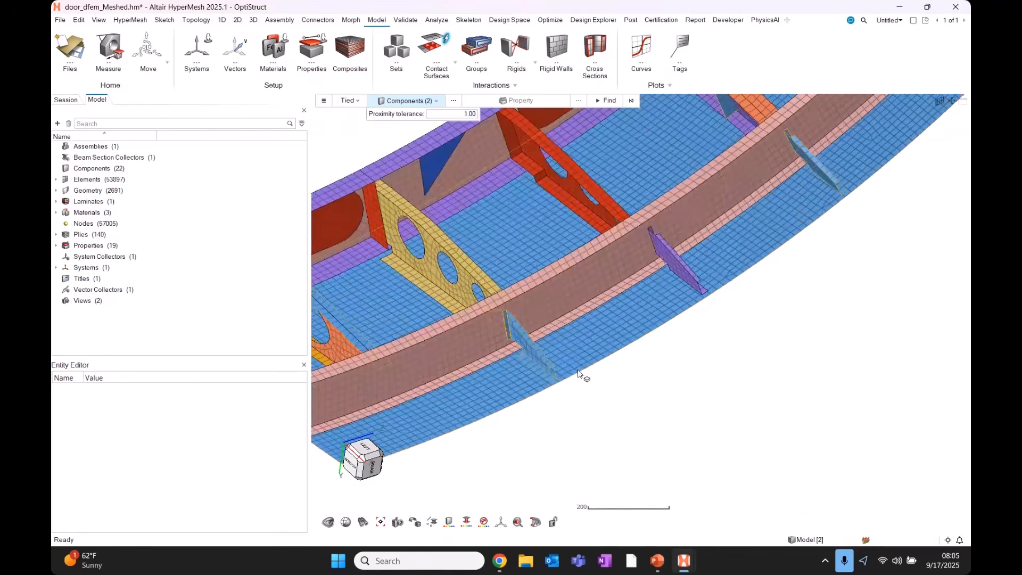
scroll(657, 376, "up", 2)
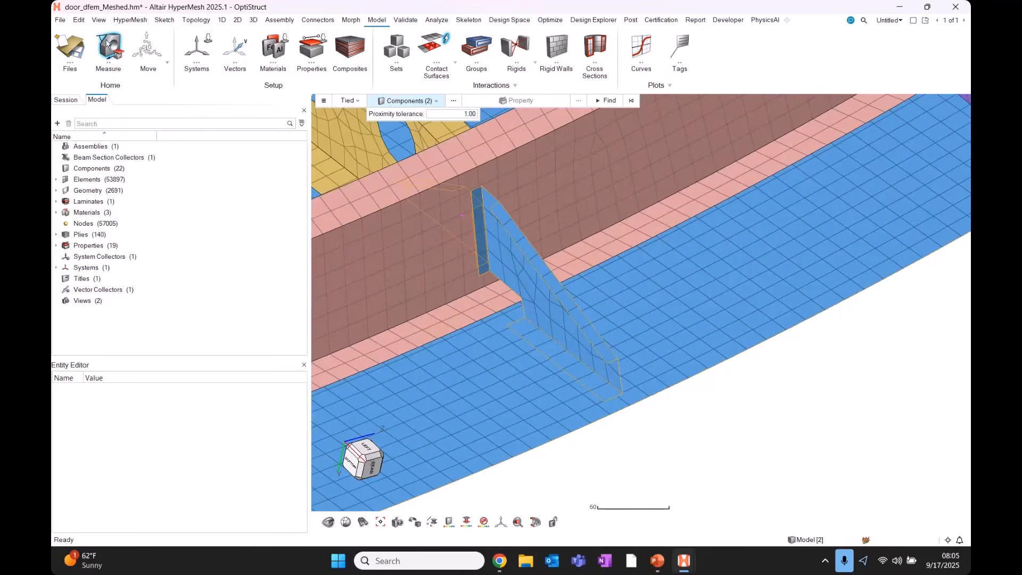
Measure the gusset-to-flange gap (4.40 and 2.39, 83.66°), then return to Auto Contact.
left_click(113, 47)
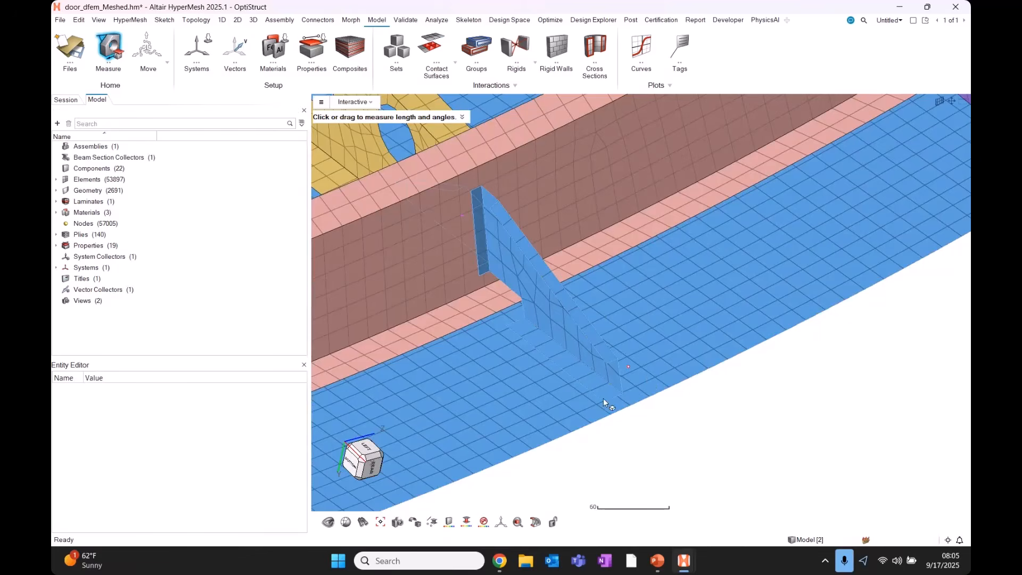
scroll(609, 411, "up", 7)
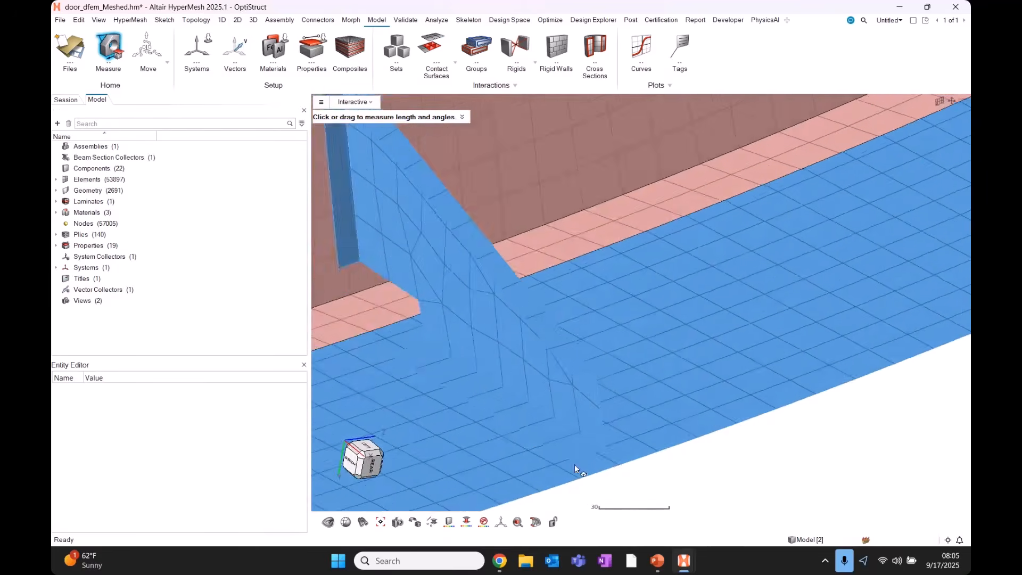
left_click(571, 336)
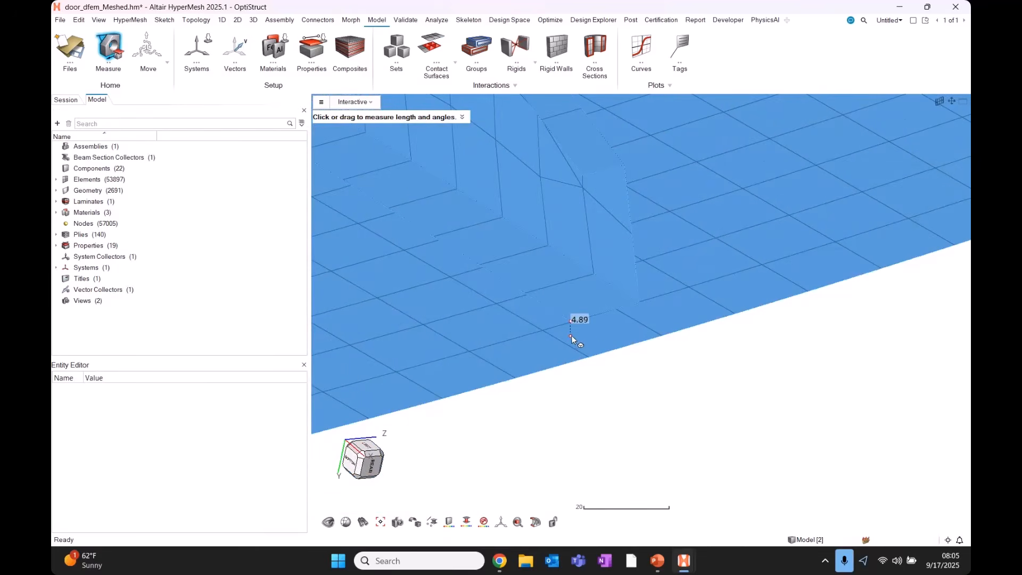
mouse_move(572, 336)
middle_mouse_down()
mouse_move(621, 342)
mouse_move(586, 331)
middle_mouse_up()
scroll(581, 330, "up", 8)
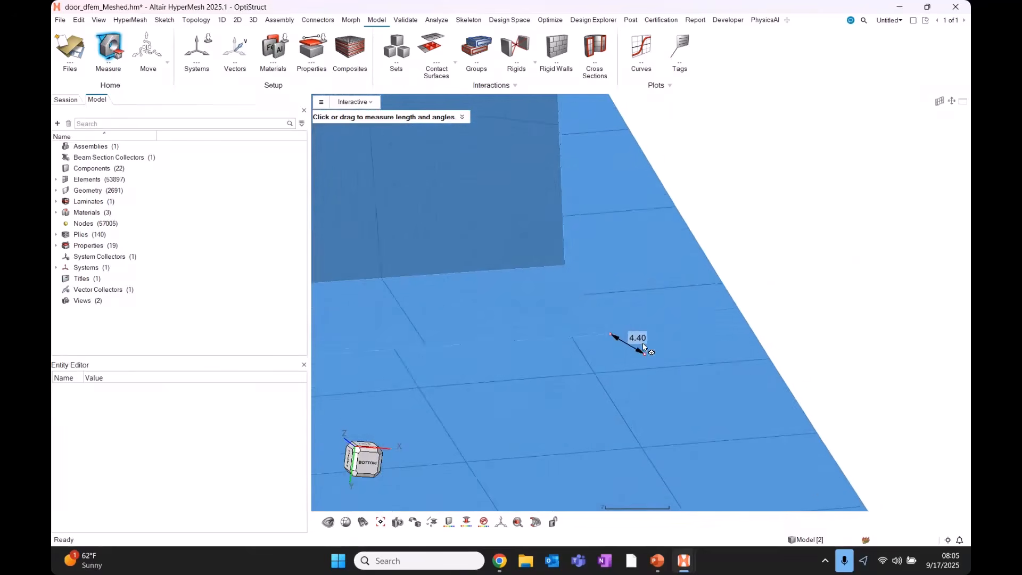
left_click(568, 375)
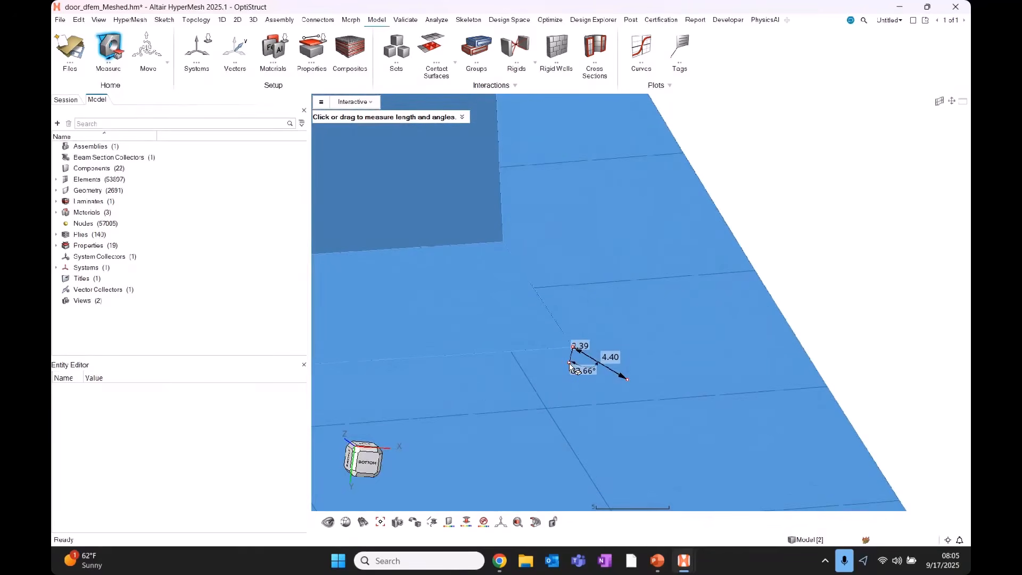
middle_click_drag(578, 348, 600, 355)
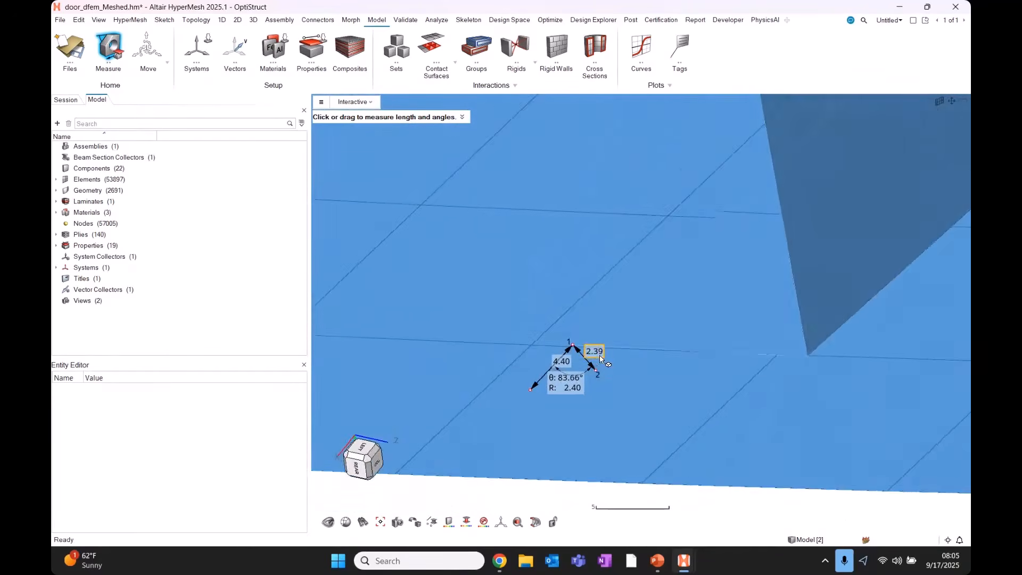
scroll(597, 353, "down", 6)
left_click(432, 47)
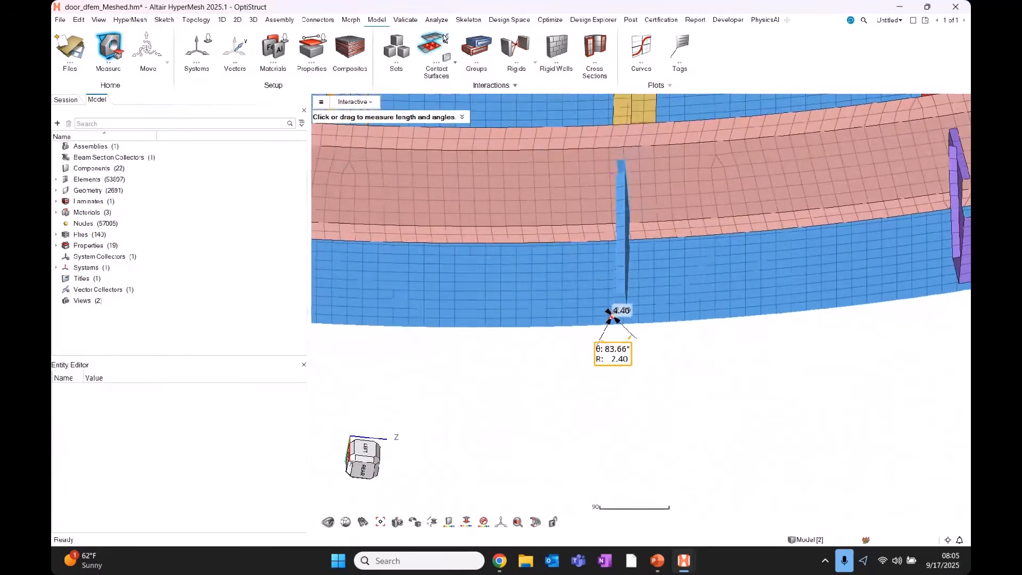
middle_click_drag(611, 372, 586, 299)
Reselect the components, set proximity tolerance to 10, and run the autocontact search.
left_click(586, 299)
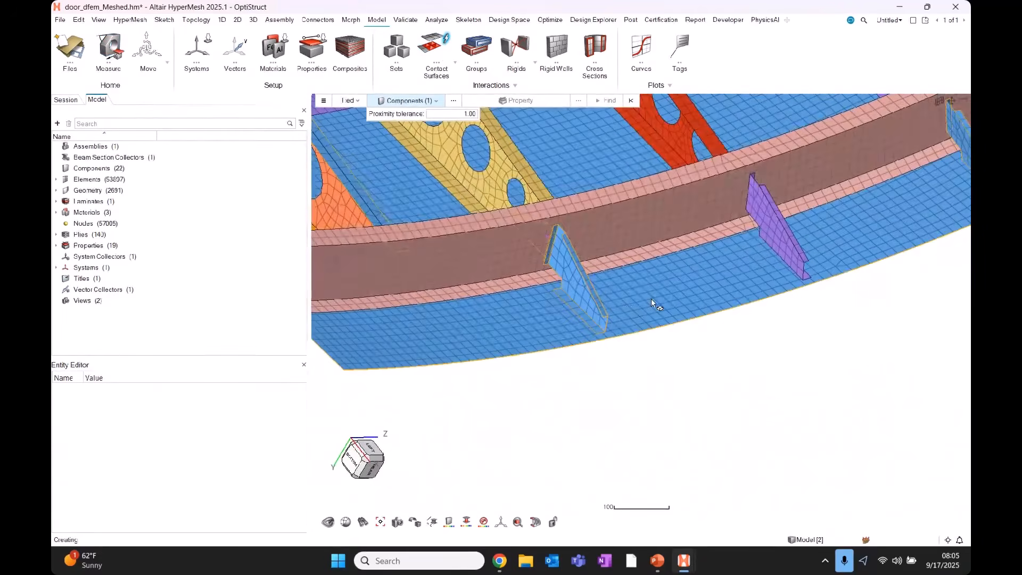
left_click(467, 111)
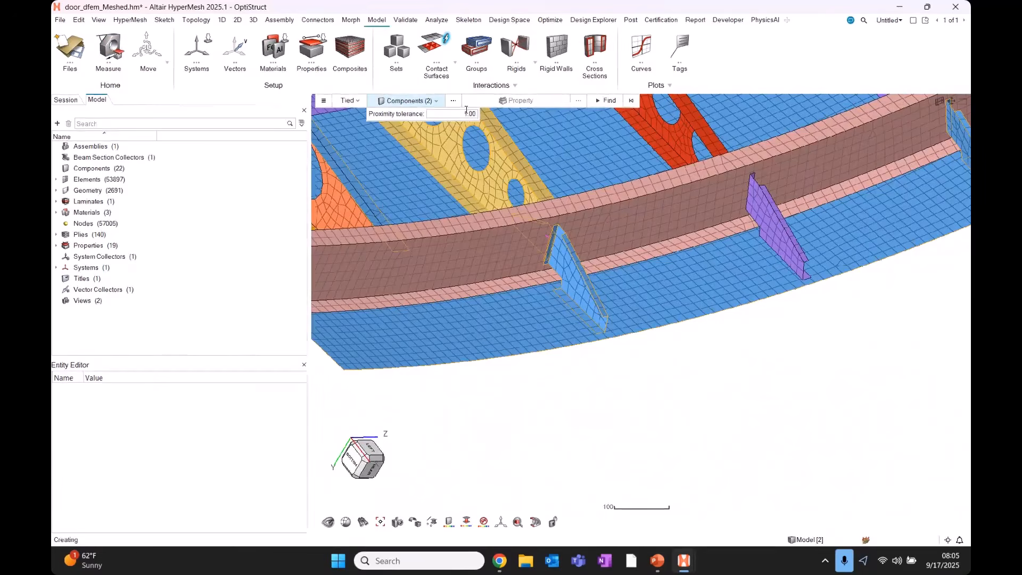
type("10")
key("Return")
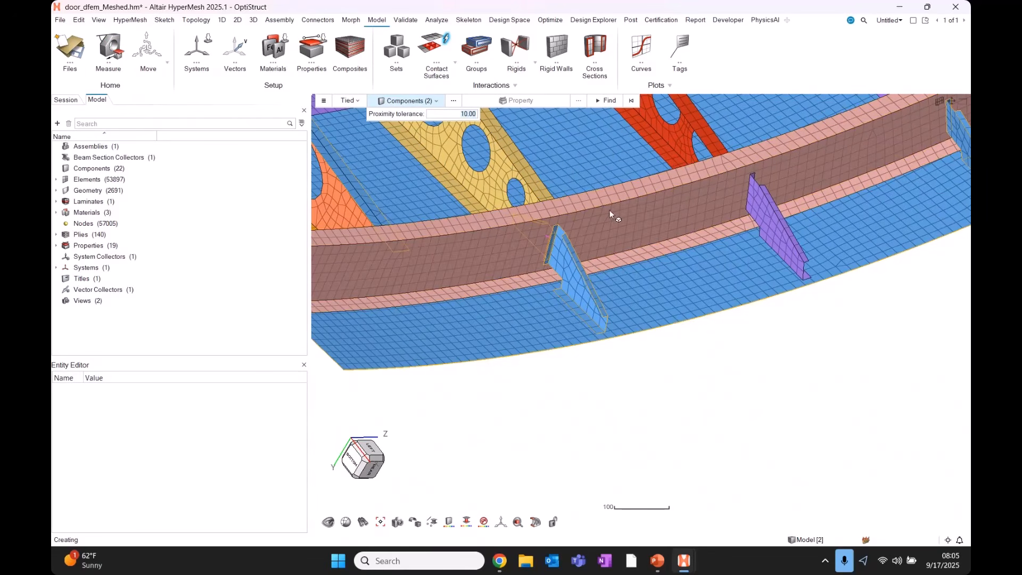
left_click(600, 102)
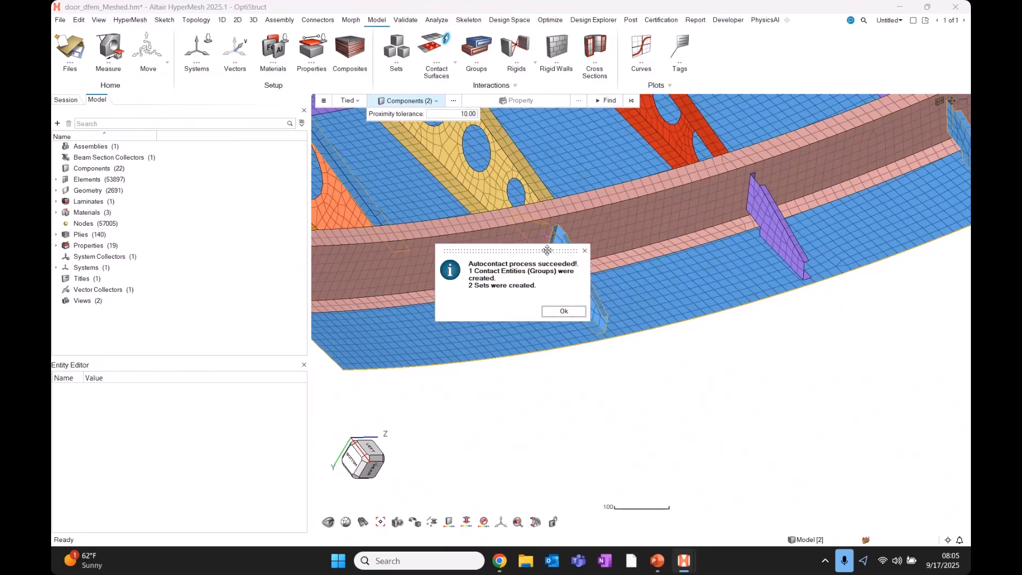
Highlight the result message: 1 contact group and 2 sets created.
left_click_drag(546, 250, 492, 244)
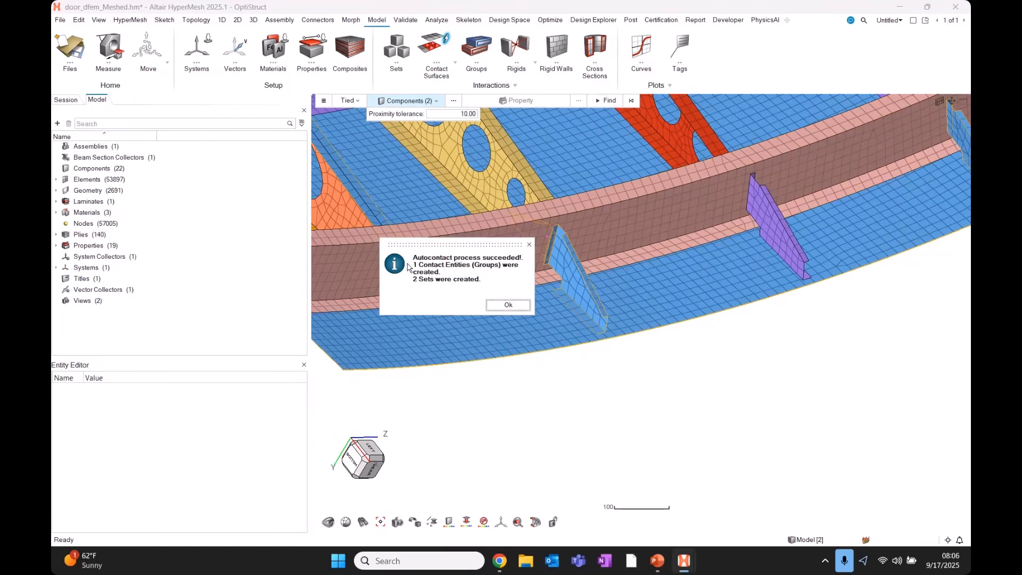
left_click_drag(418, 264, 501, 264)
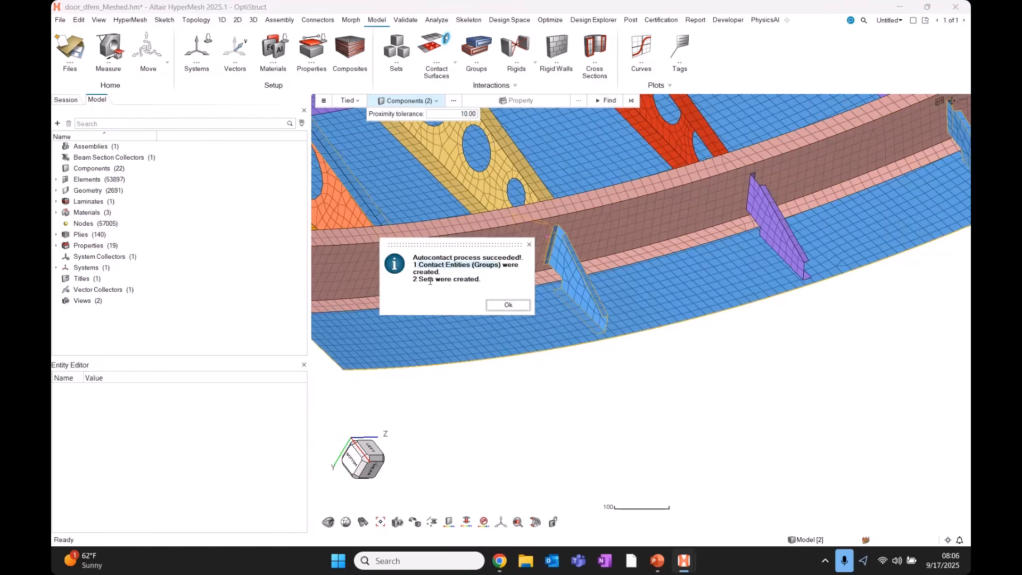
left_click_drag(413, 279, 451, 277)
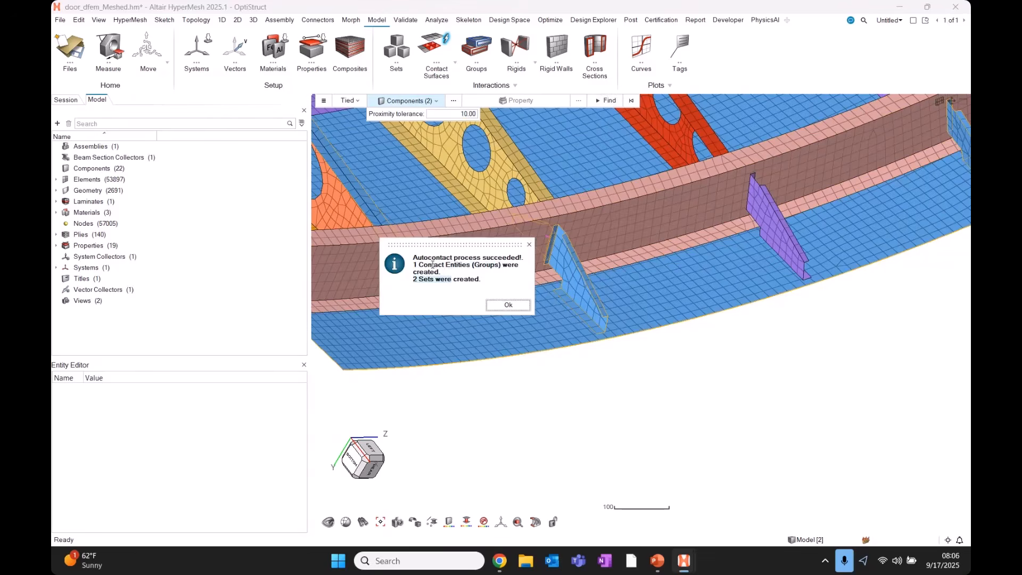
left_click_drag(414, 265, 501, 265)
left_click_drag(413, 282, 436, 280)
Accept the autocontact summary and select the new TIE group in the Groups list.
left_click(509, 305)
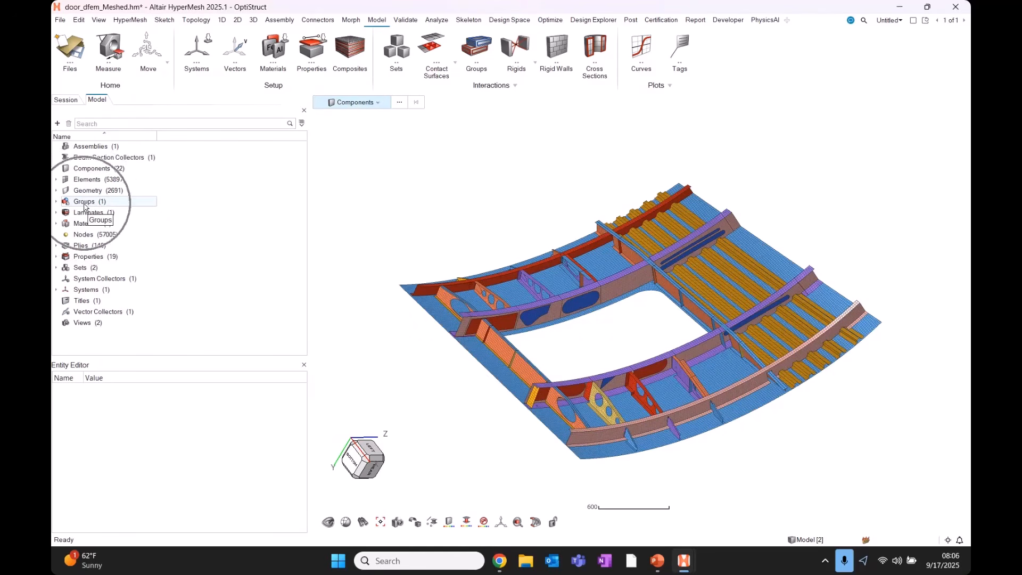
double_click(92, 203)
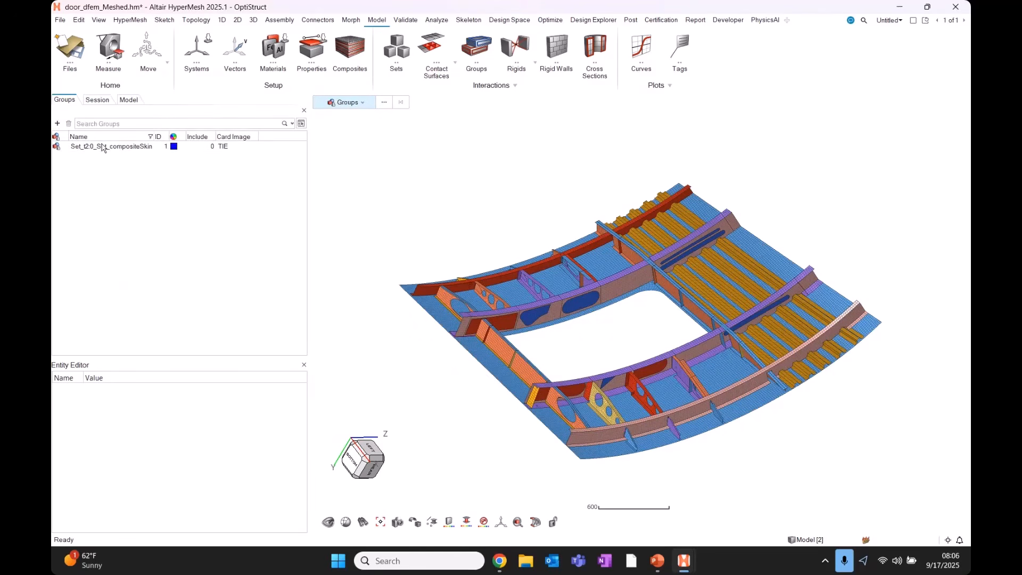
left_click(105, 149)
Undock the Groups list, reselect the TIE group, and enlarge the Entity Editor to show its properties.
left_click_drag(64, 100, 937, 159)
left_click(742, 147)
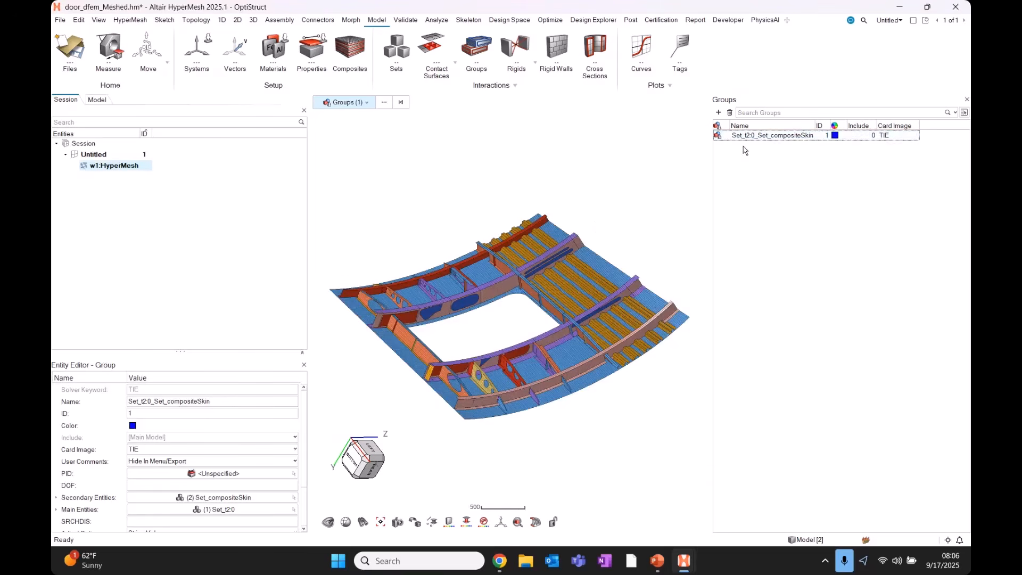
left_click(752, 135)
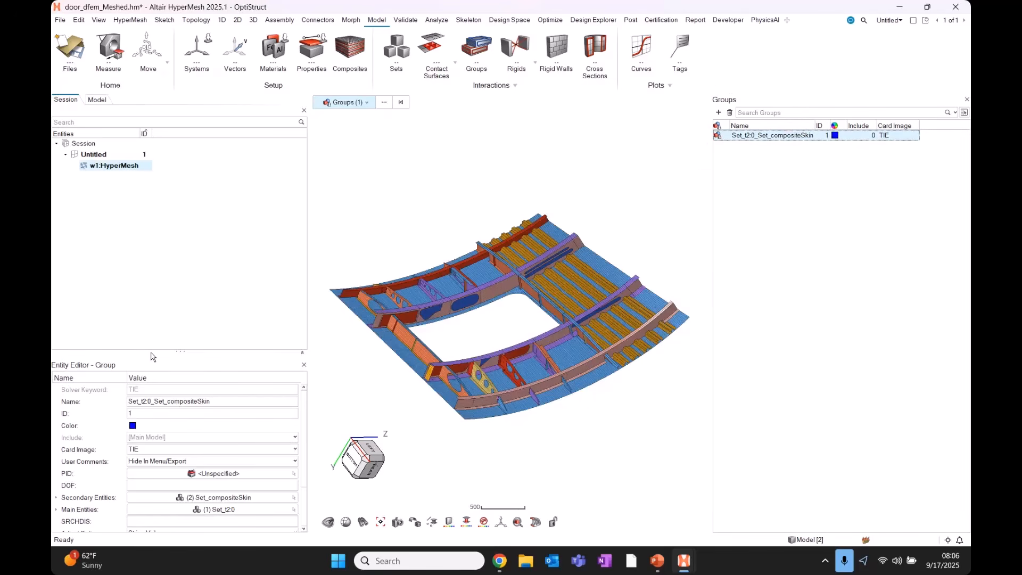
left_click_drag(151, 351, 177, 269)
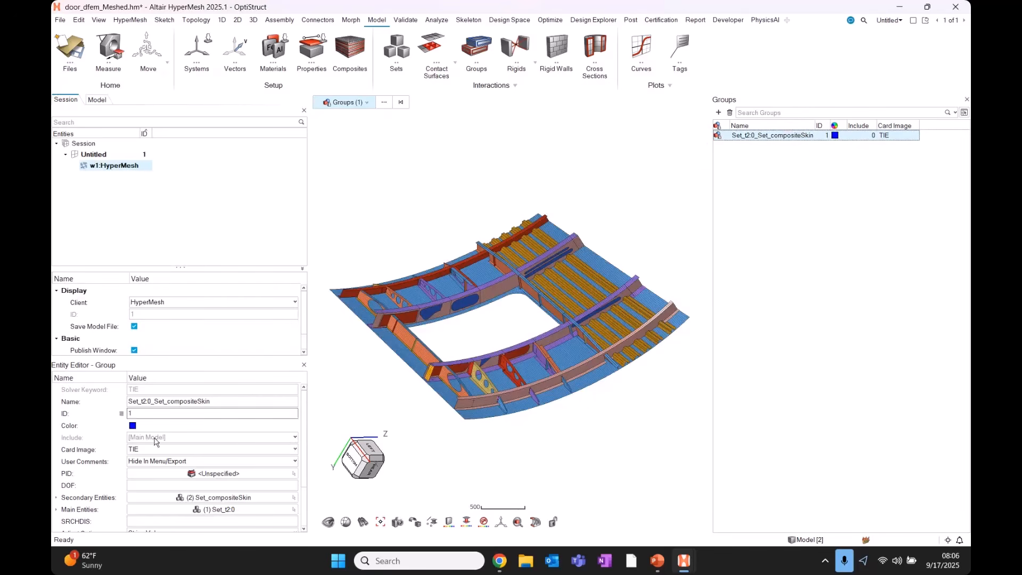
key("ctrl")
key("ctrl")
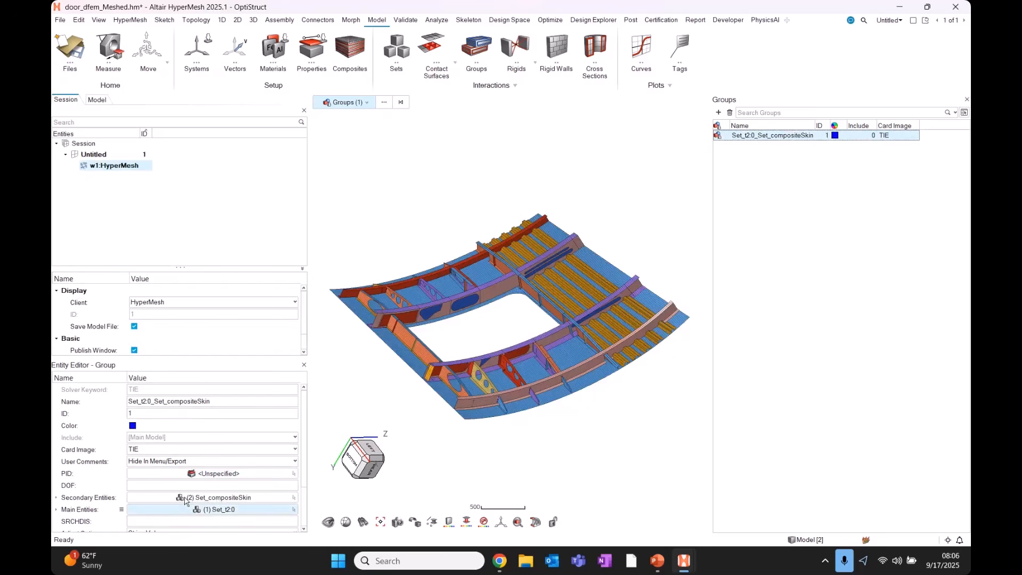
key("ctrl")
key("ctrl")
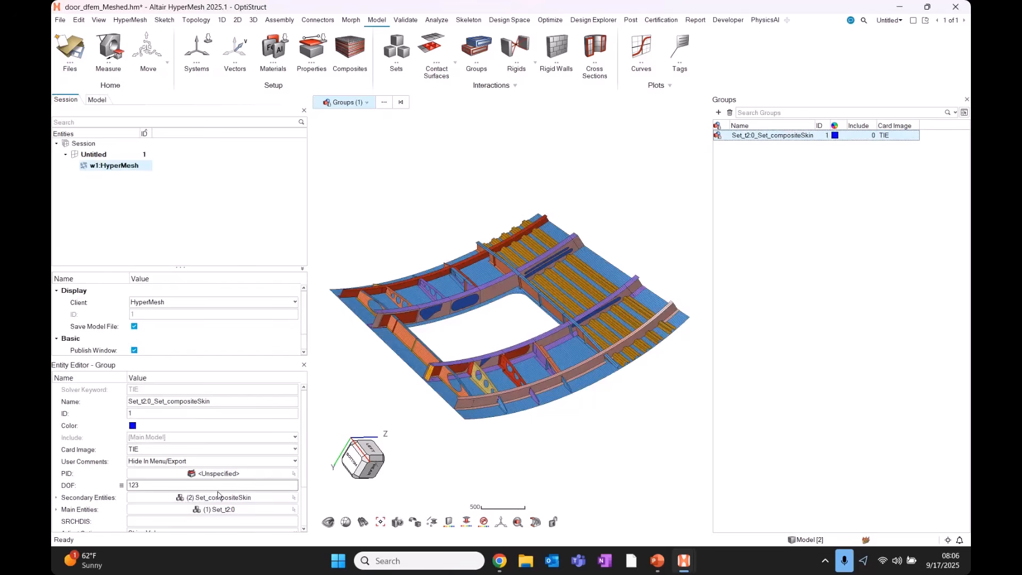
Review the TIE group Set_t2:0_Set_compositeSkin so the rest of the door is ghosted.
right_click(748, 143)
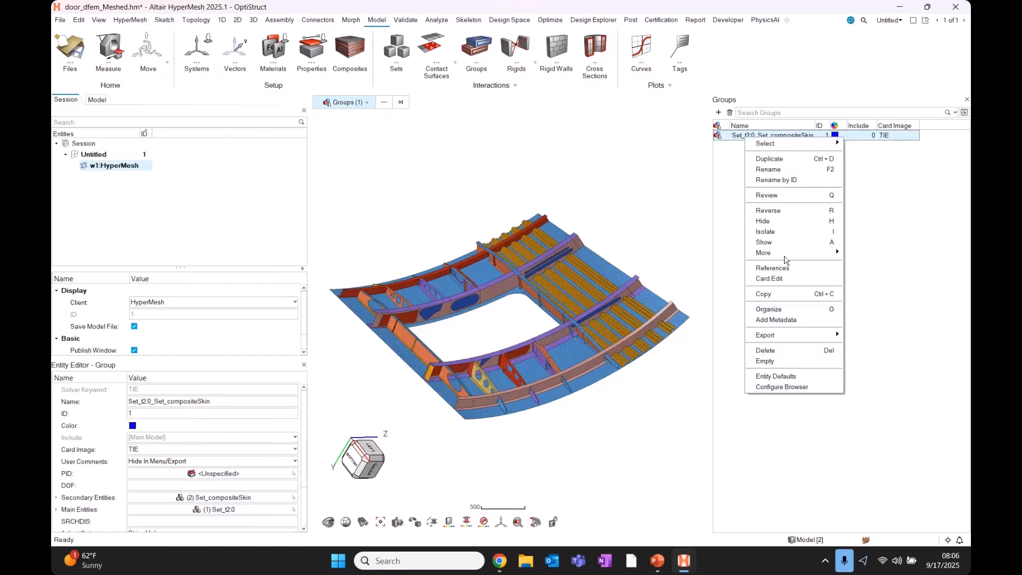
left_click(786, 196)
scroll(541, 402, "up", 5)
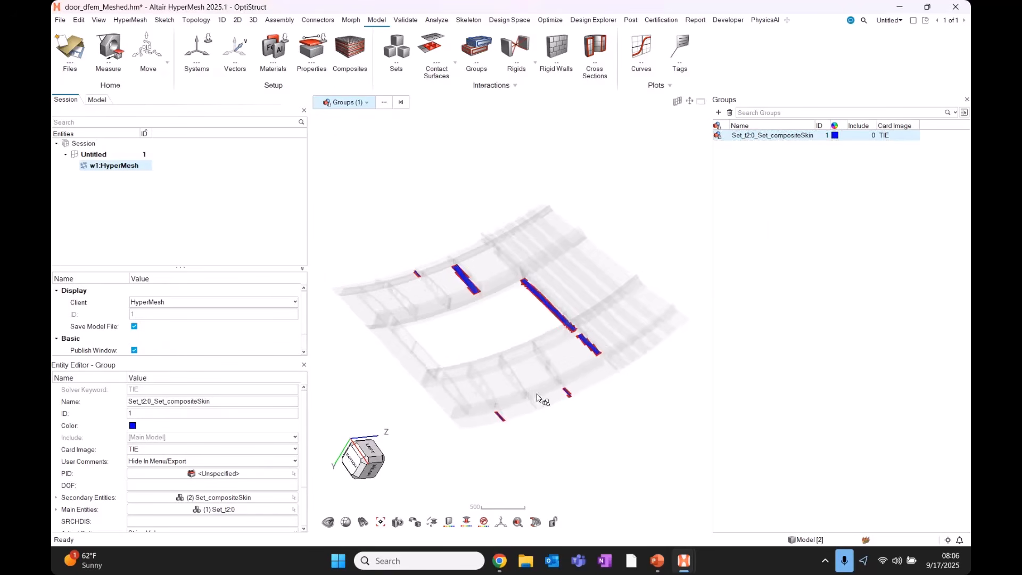
middle_click_drag(567, 422, 633, 420)
Orbit, pan and zoom around the highlighted tie patches along the flange.
middle_click_drag(508, 318, 367, 218)
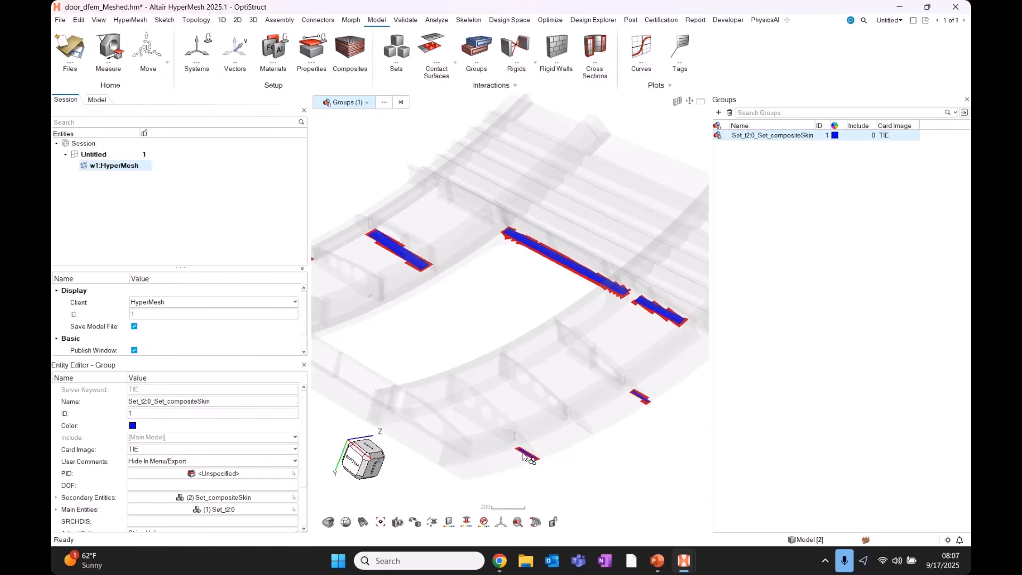
right_click_drag(565, 365, 494, 356)
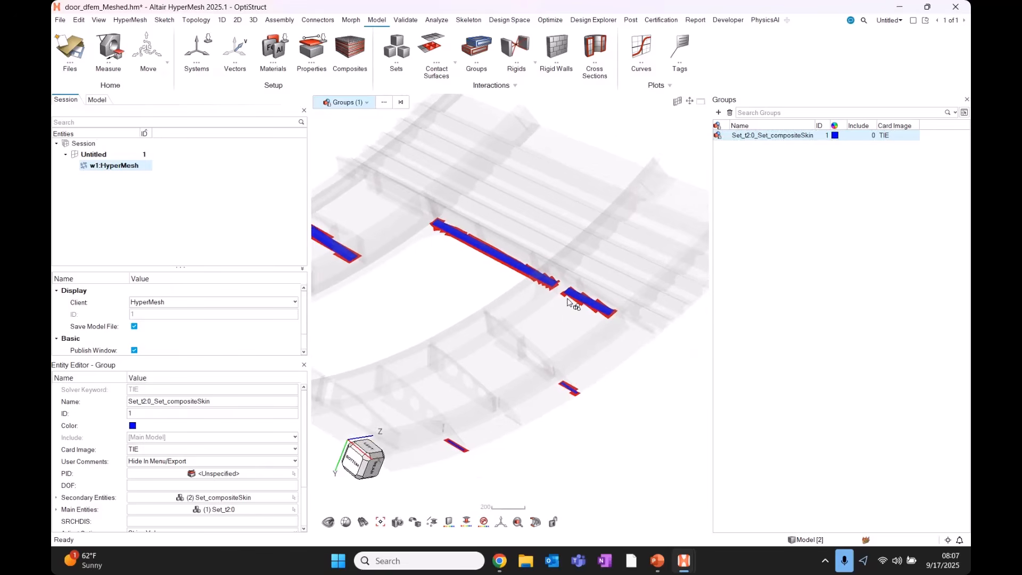
middle_click_drag(568, 301, 576, 335)
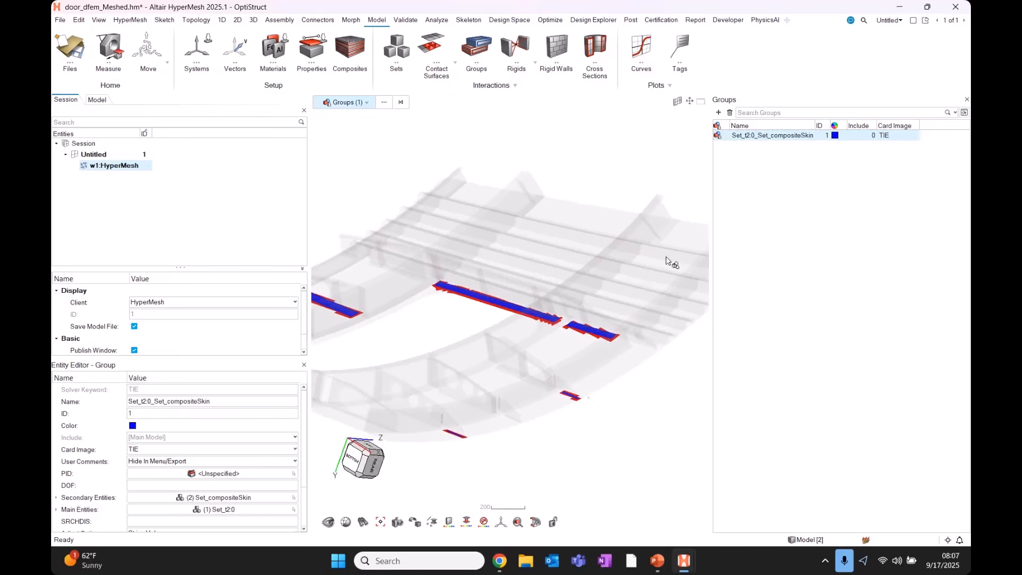
middle_click_drag(584, 402, 596, 393)
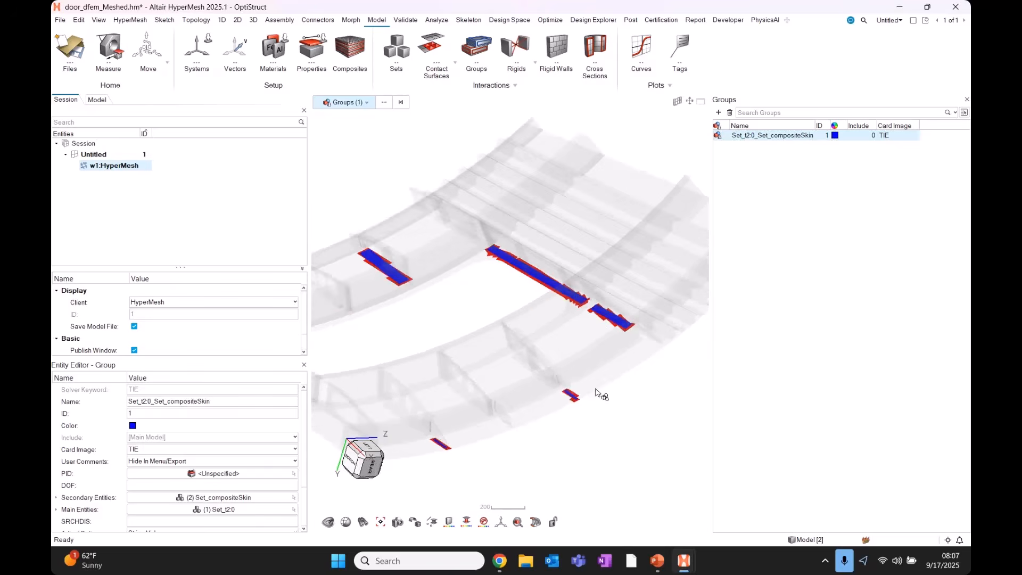
scroll(596, 393, "up", 10)
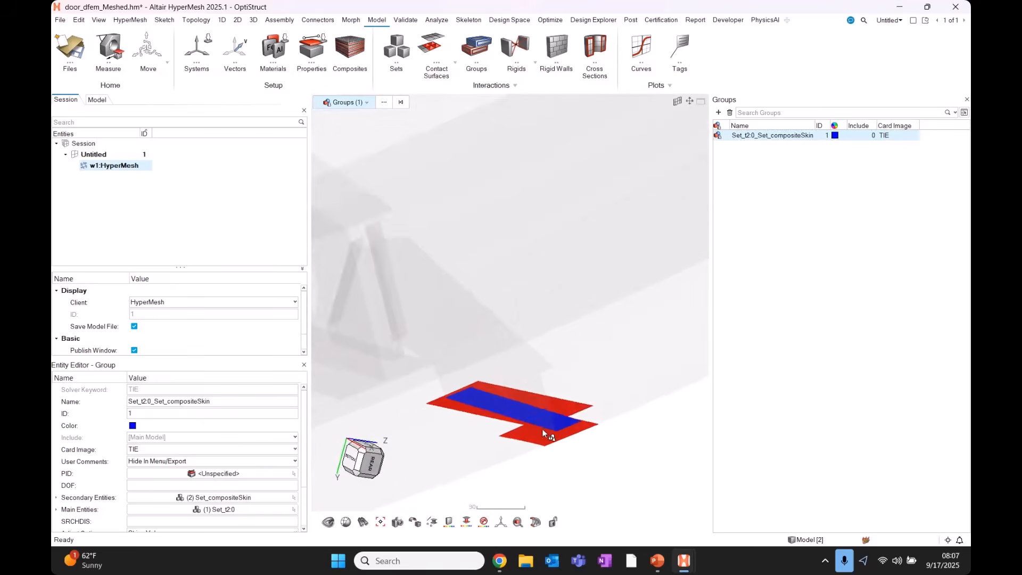
scroll(540, 430, "up", 2)
middle_click_drag(533, 435, 519, 447)
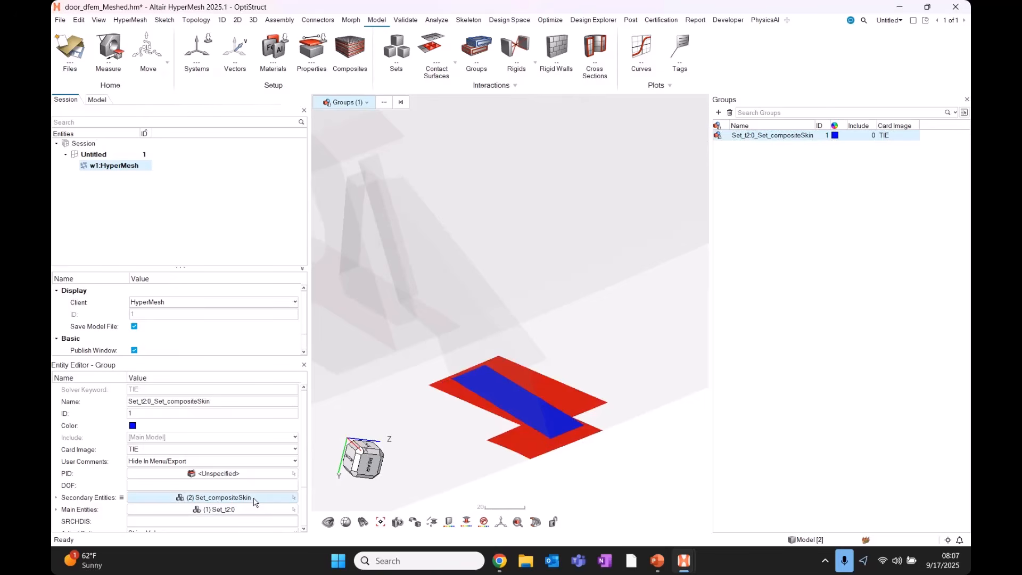
middle_click_drag(555, 391, 541, 411)
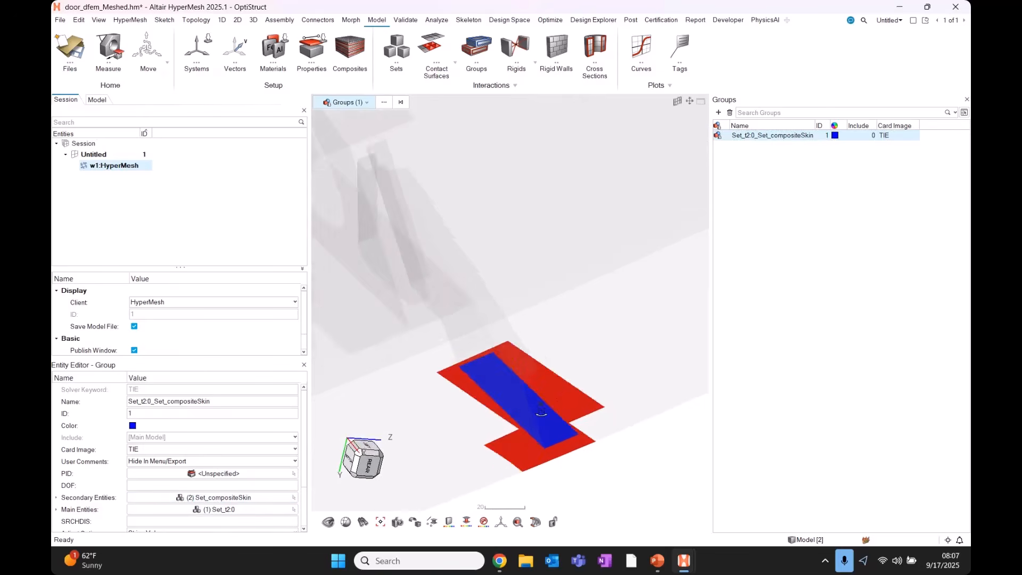
scroll(538, 404, "down", 10)
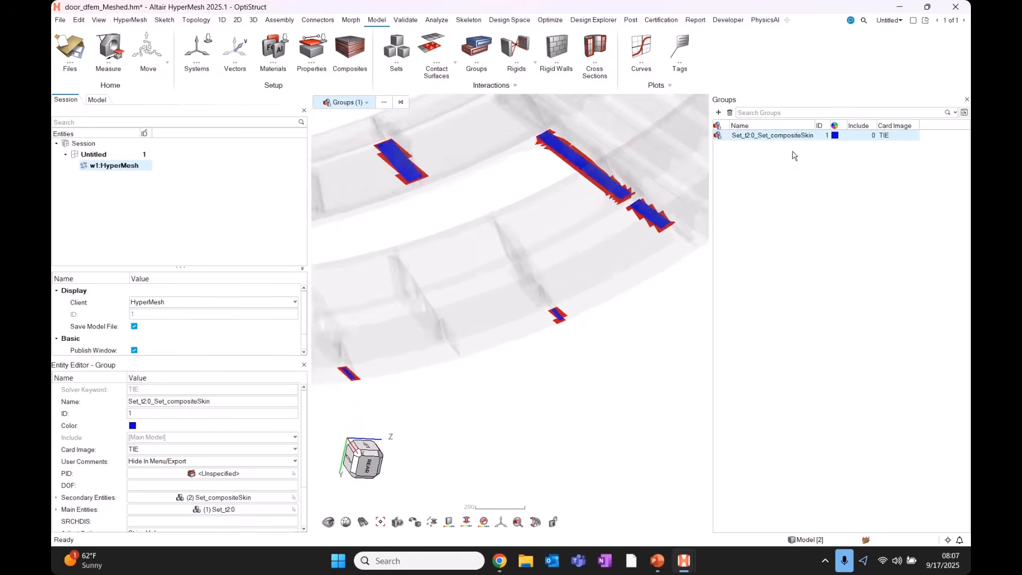
scroll(503, 259, "down", 3)
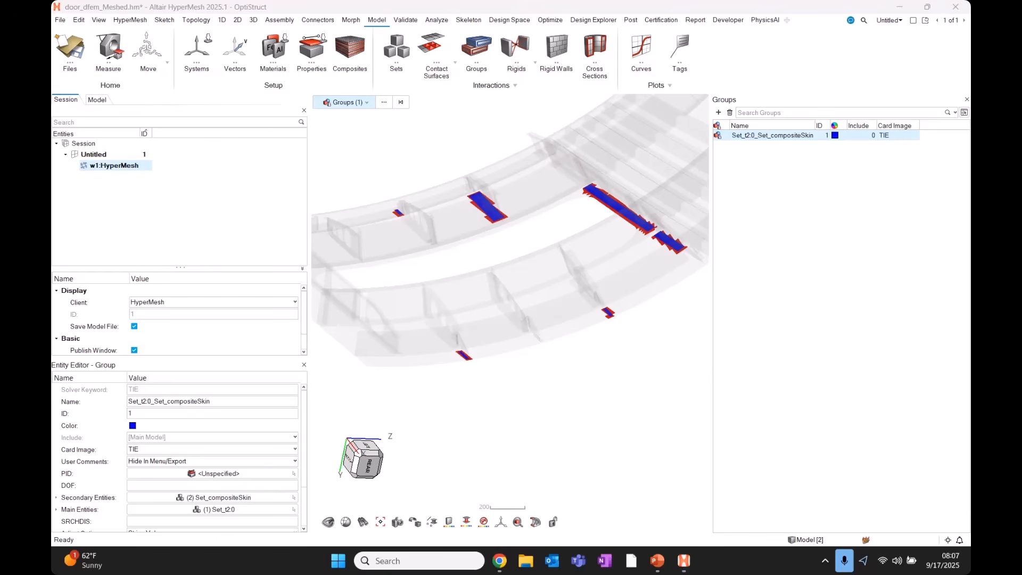
mouse_move(489, 367)
middle_mouse_down()
mouse_move(502, 364)
mouse_move(475, 360)
middle_mouse_up()
scroll(468, 364, "up", 5)
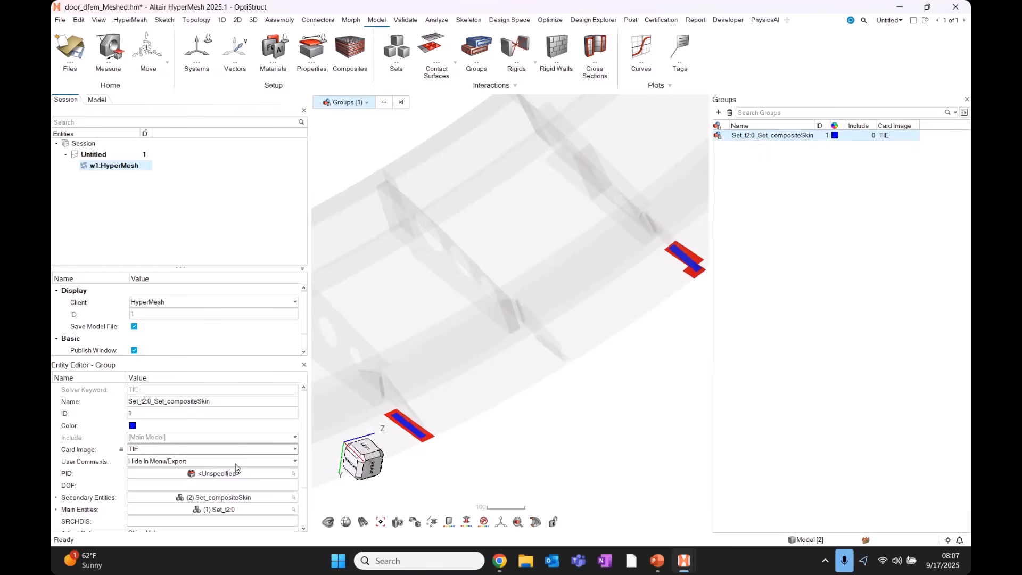
Keep TIE as the group card type and reselect the TIE group.
left_click(148, 451)
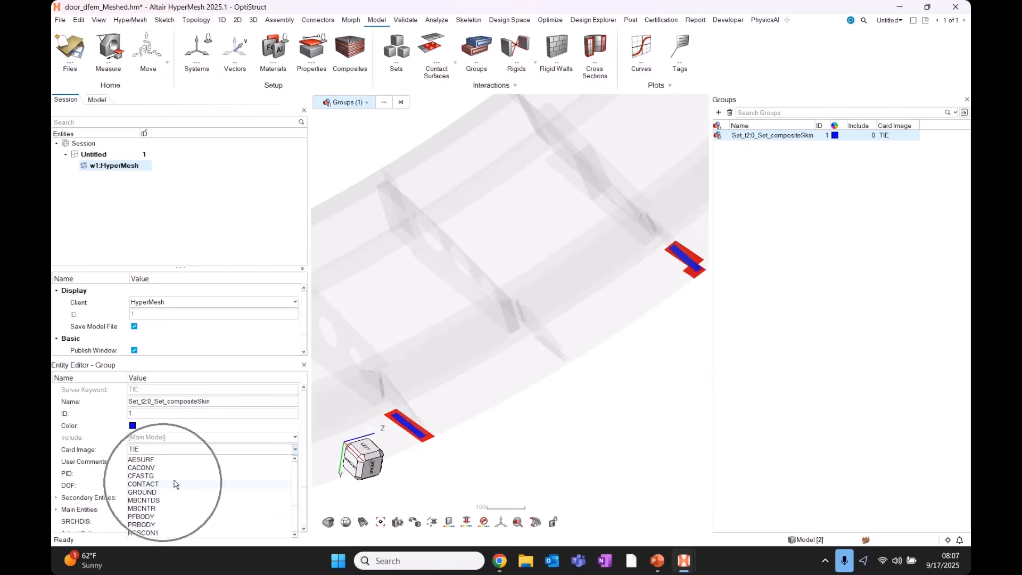
left_click(227, 450)
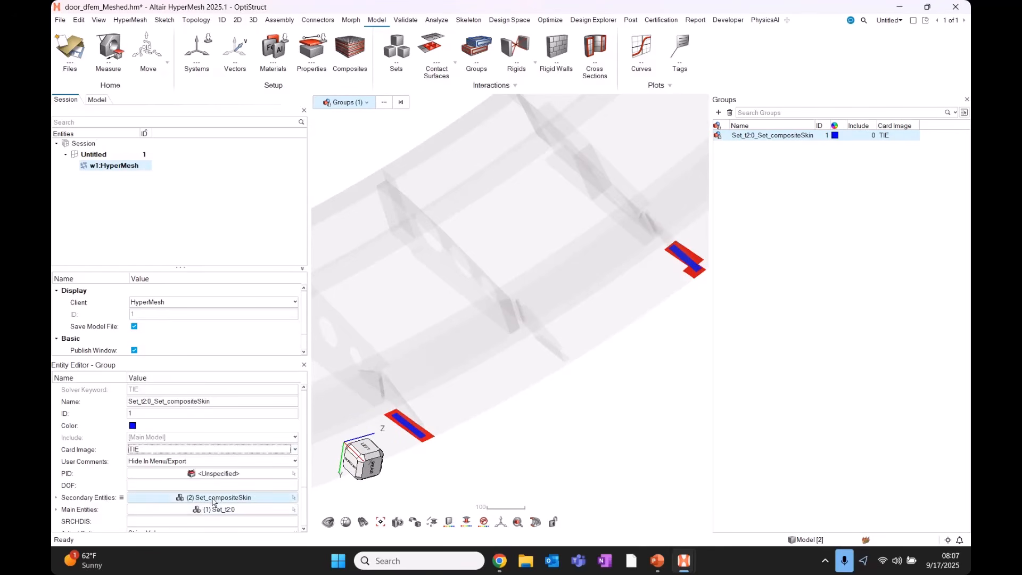
right_click_drag(556, 429, 587, 400)
left_click(503, 425)
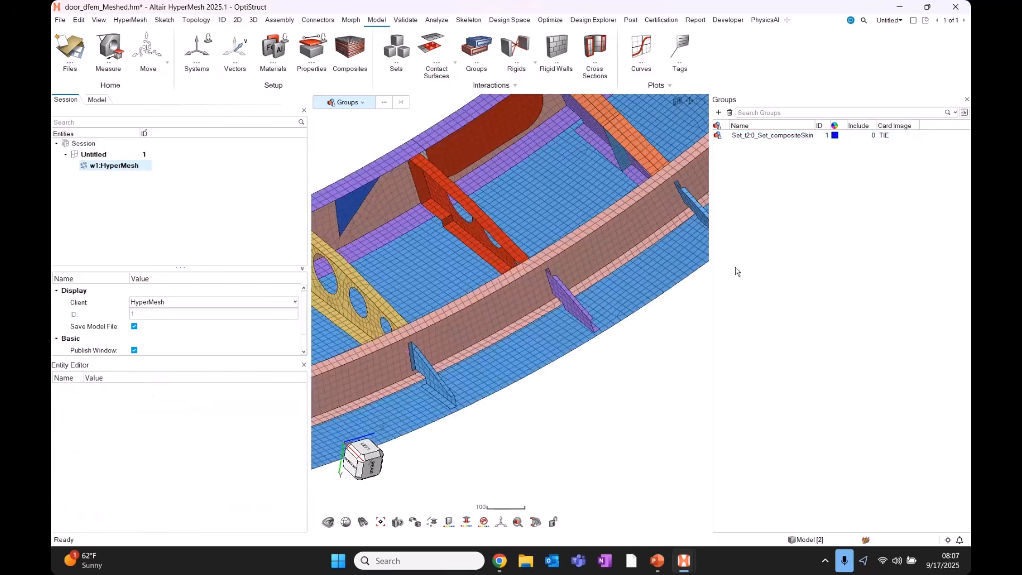
left_click(761, 134)
scroll(219, 499, "down", 3)
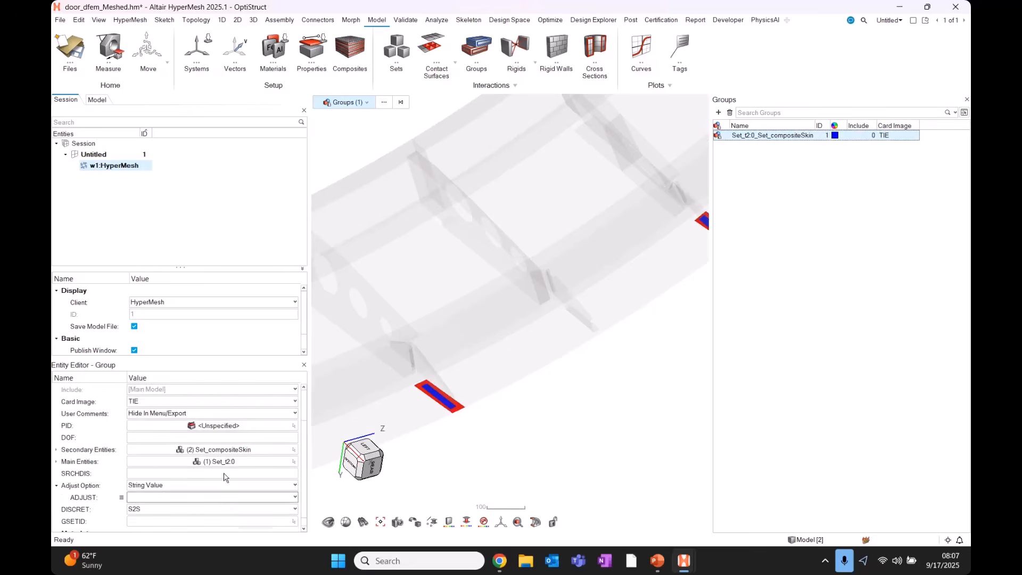
Confirm Set_compositeSkin as secondary and Set_t2:0 as main entities, then end the review.
left_click(224, 437)
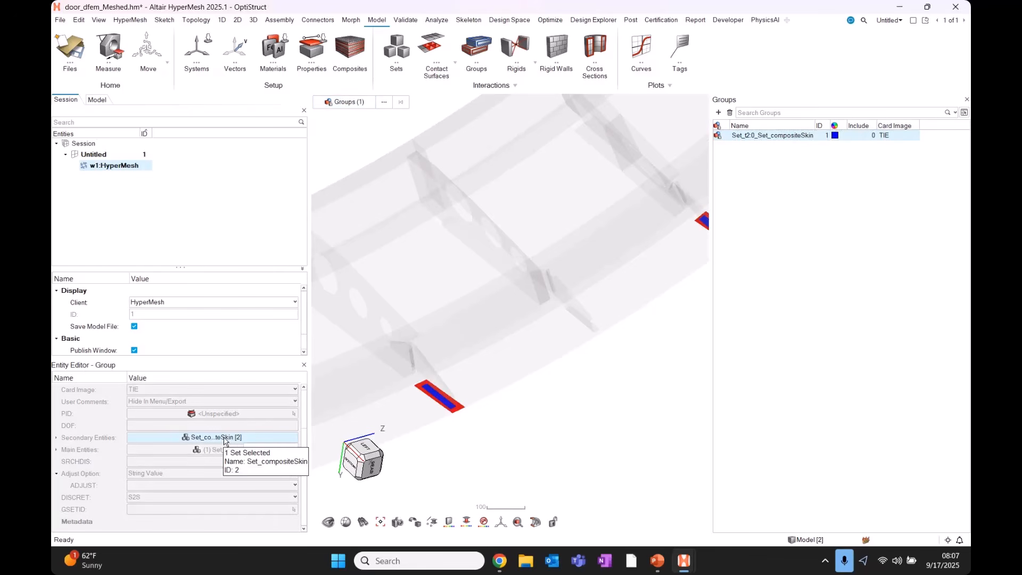
left_click(211, 450)
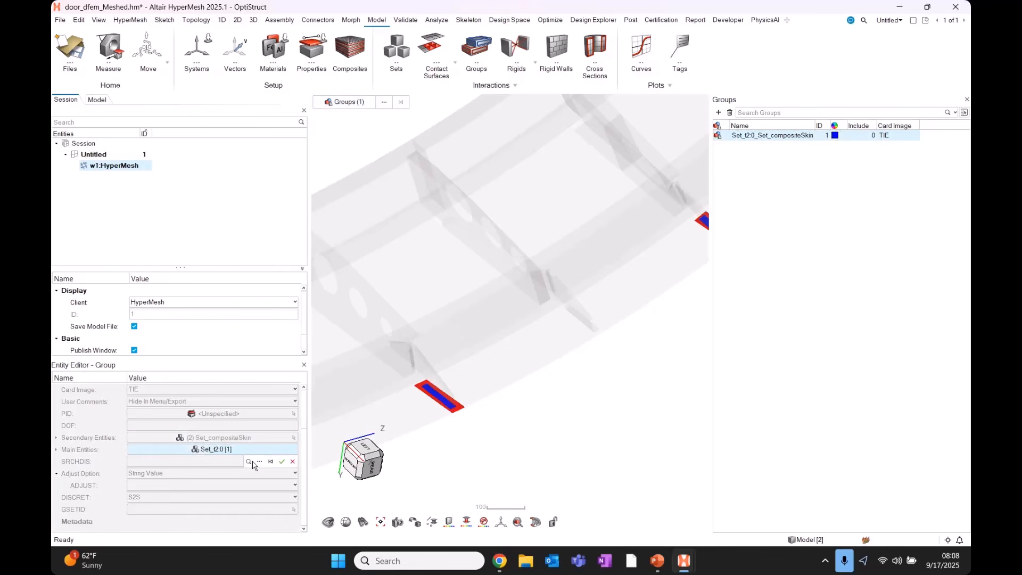
left_click(283, 462)
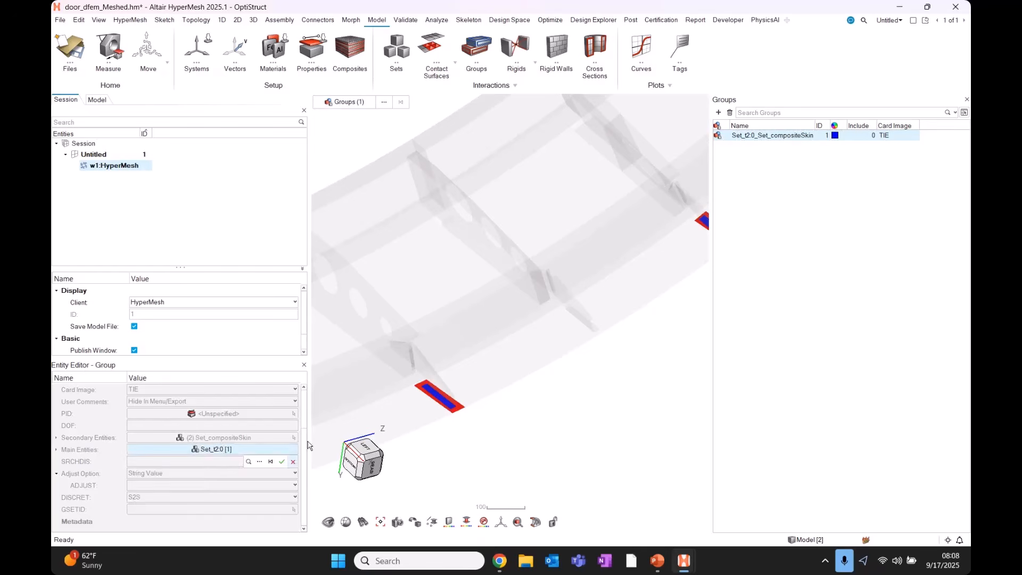
left_click(513, 429)
scroll(514, 421, "down", 6)
middle_click_drag(501, 399, 358, 163)
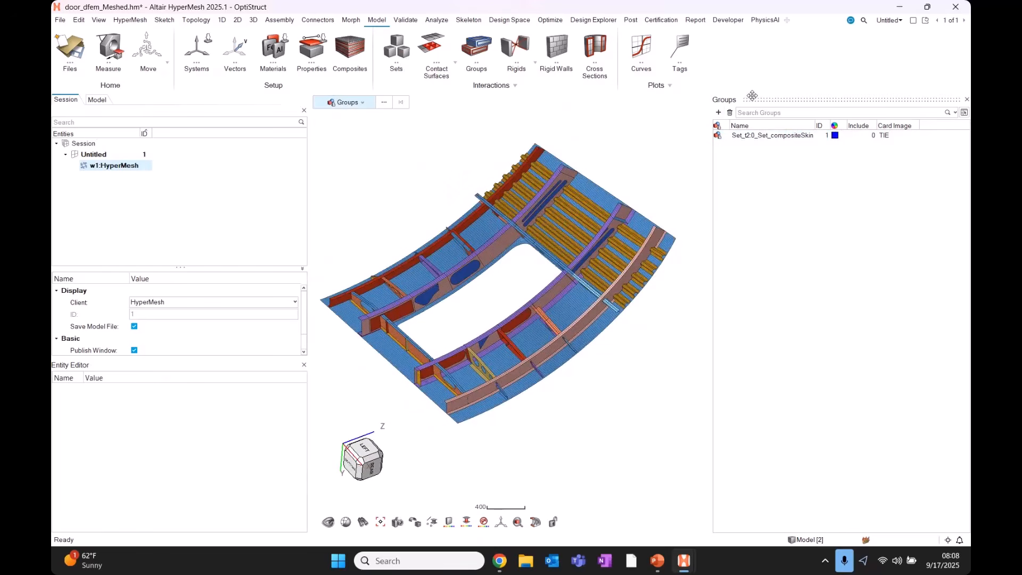
Open the Contacts browser and try AutoContact from its right-click menu, then close it.
left_click(94, 100)
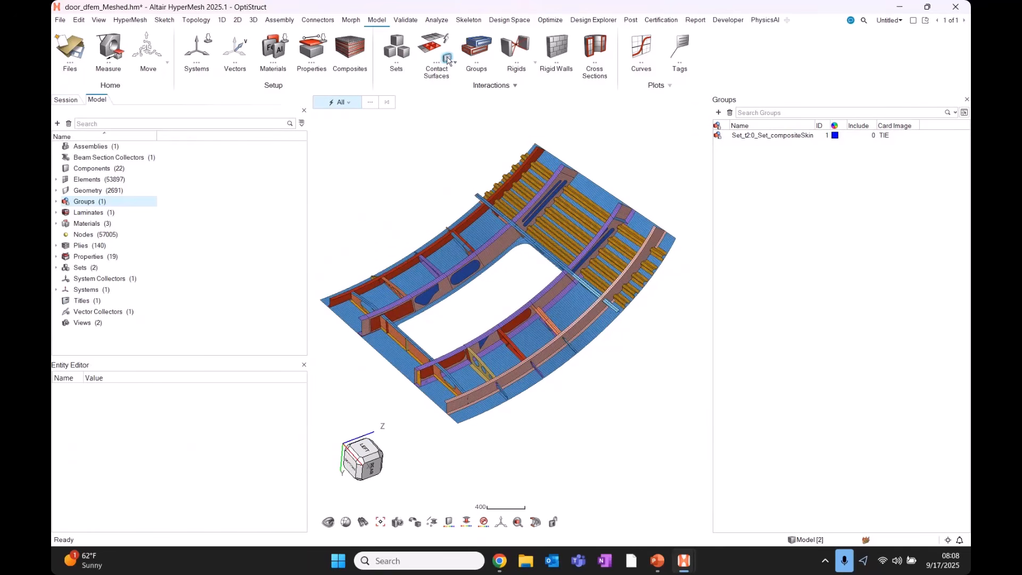
left_click(447, 59)
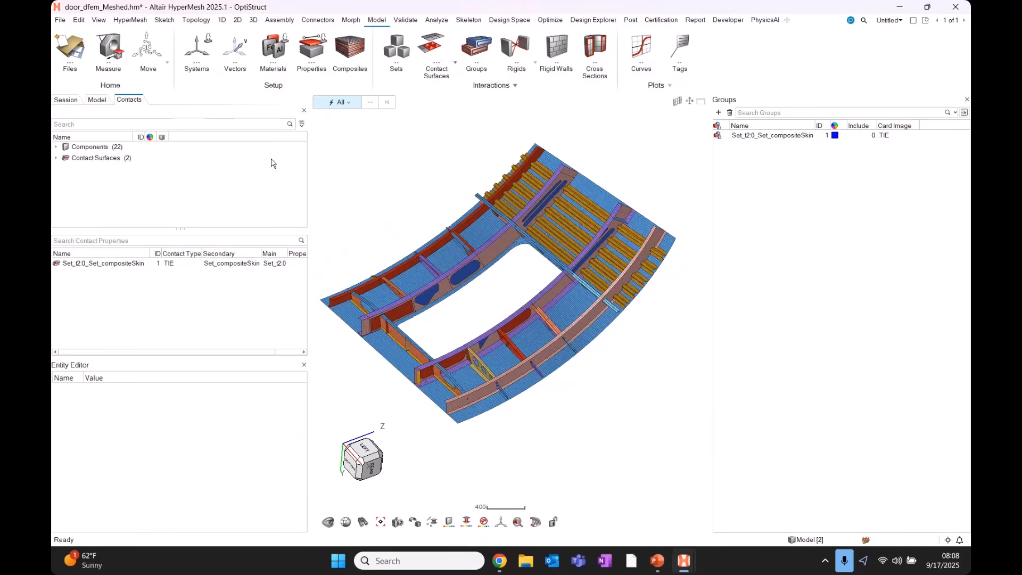
right_click(215, 170)
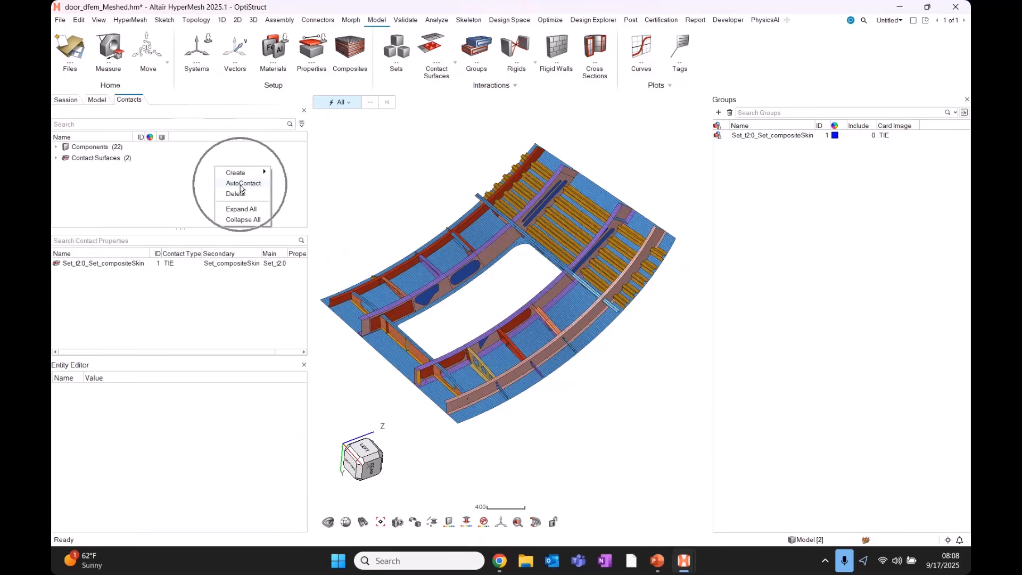
left_click(242, 183)
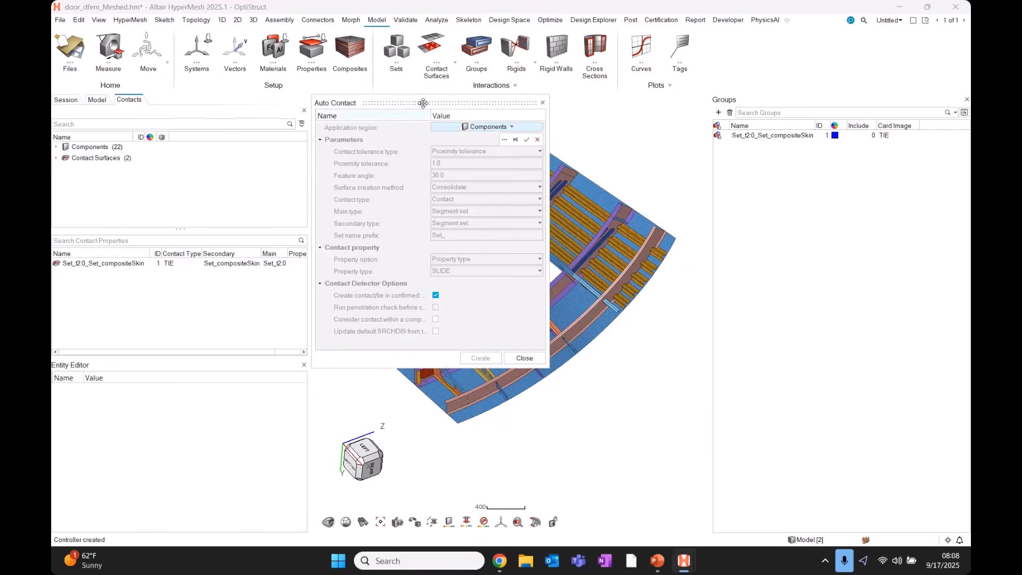
left_click_drag(401, 132, 417, 133)
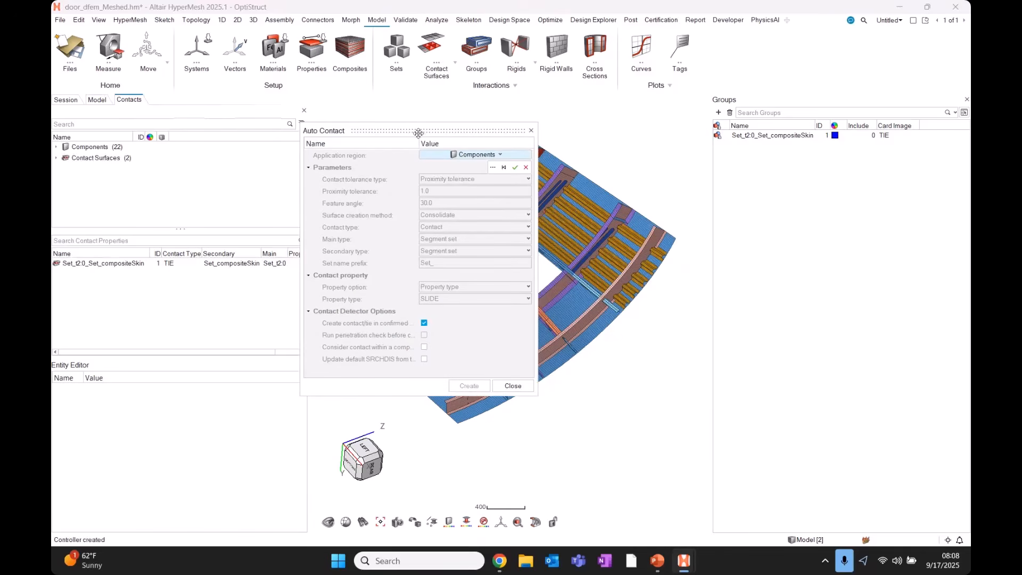
left_click(531, 131)
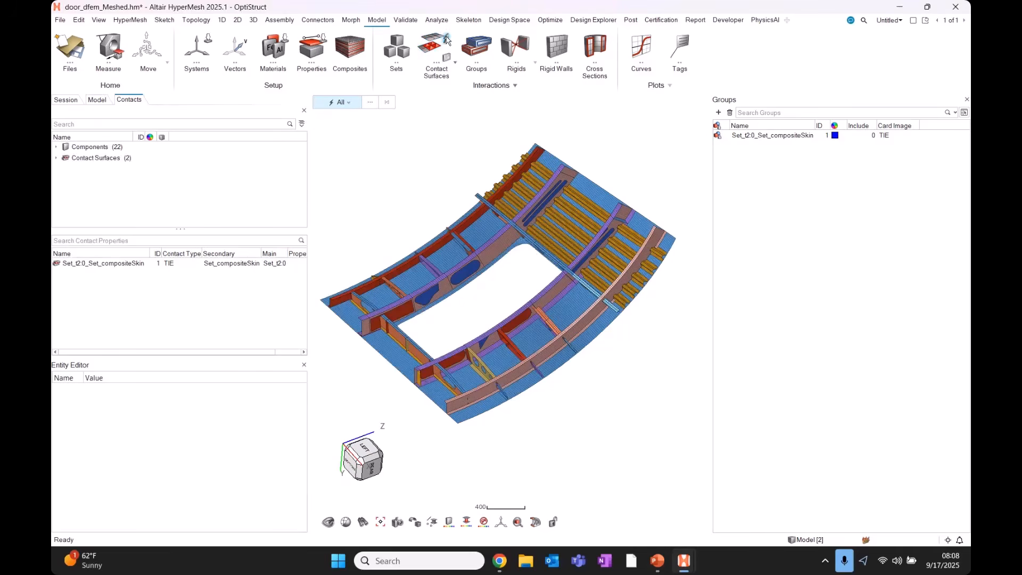
Check the Auto Contact tolerance options, cancel them, then bring up the contact Create menu.
left_click(447, 40)
left_click(325, 102)
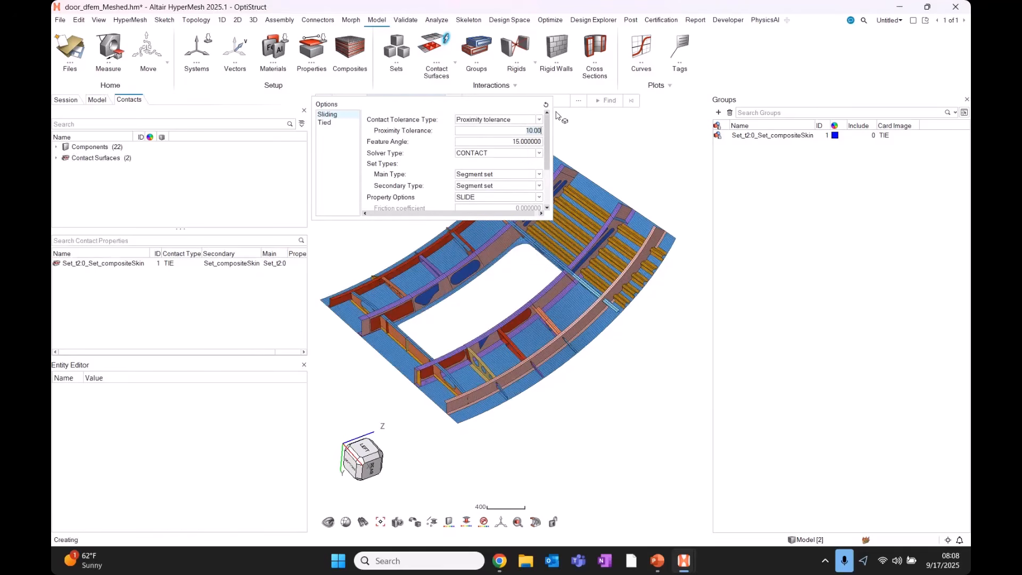
key("Escape")
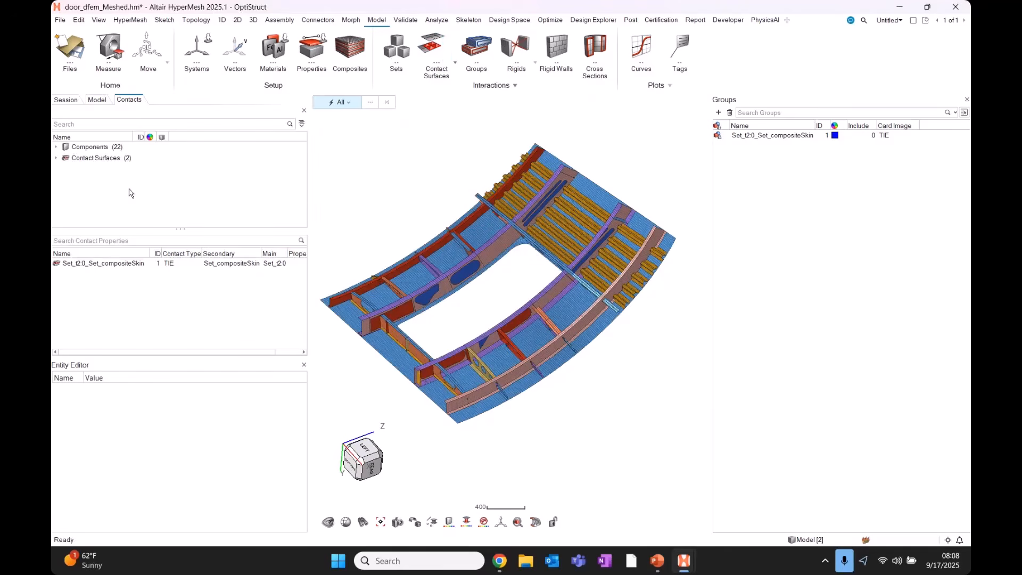
right_click(227, 176)
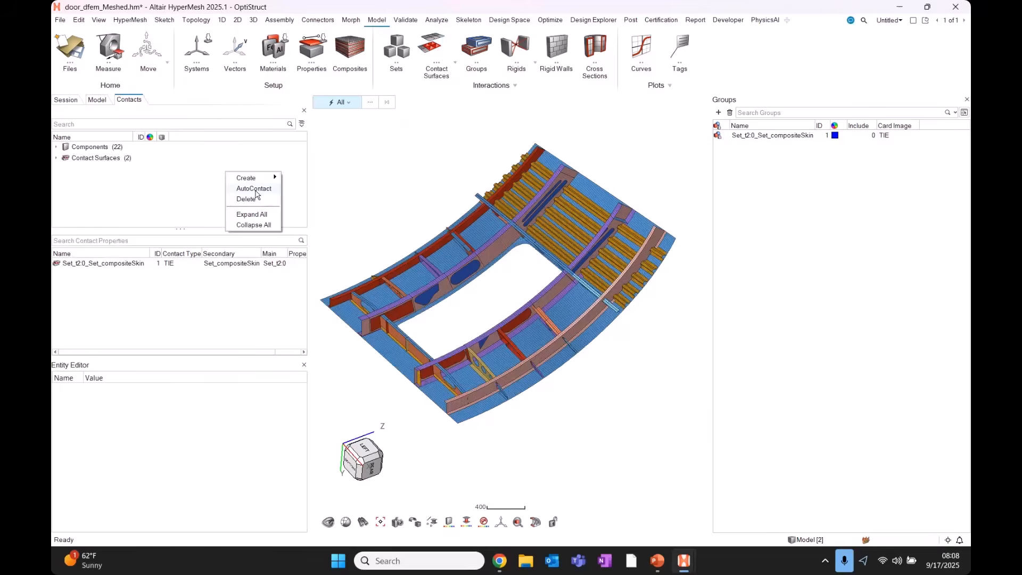
left_click(255, 189)
left_click_drag(501, 111, 511, 148)
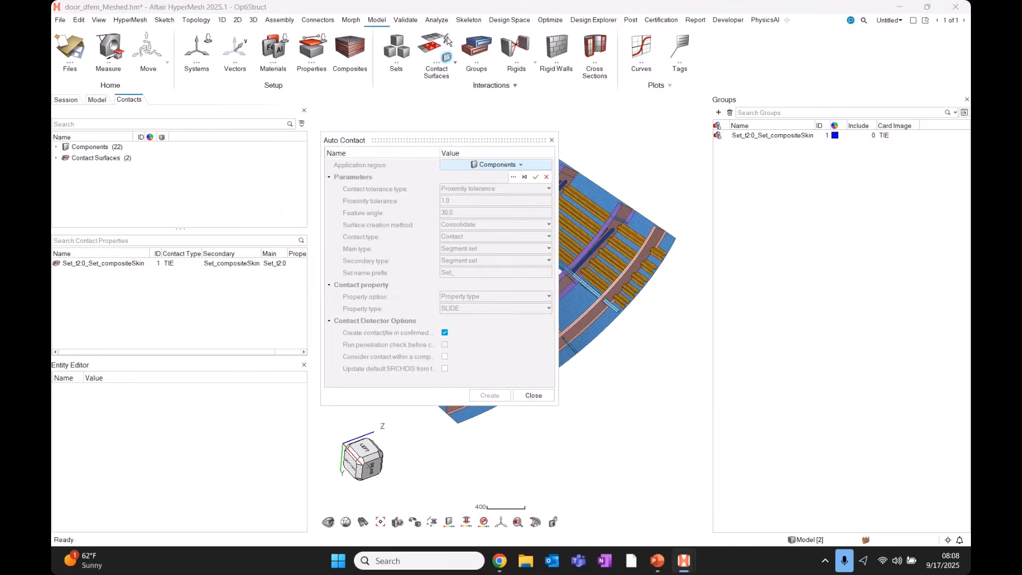
left_click(552, 140)
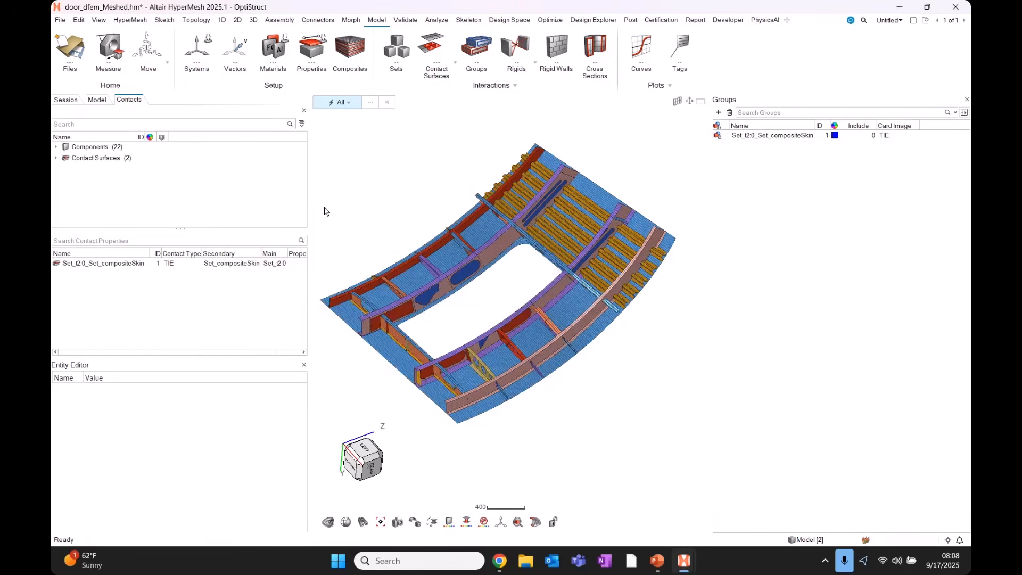
right_click(171, 176)
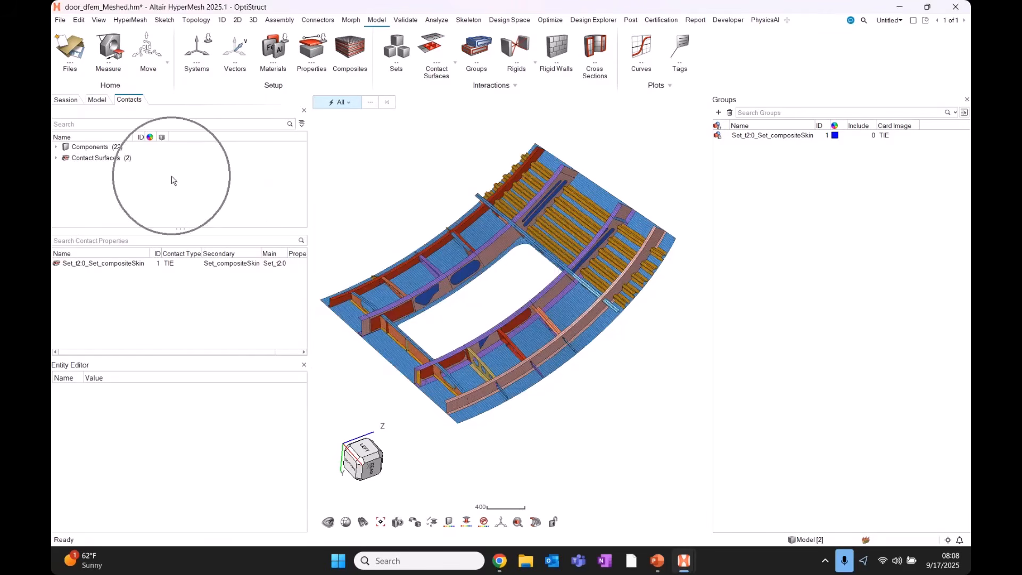
mouse_move(202, 184)
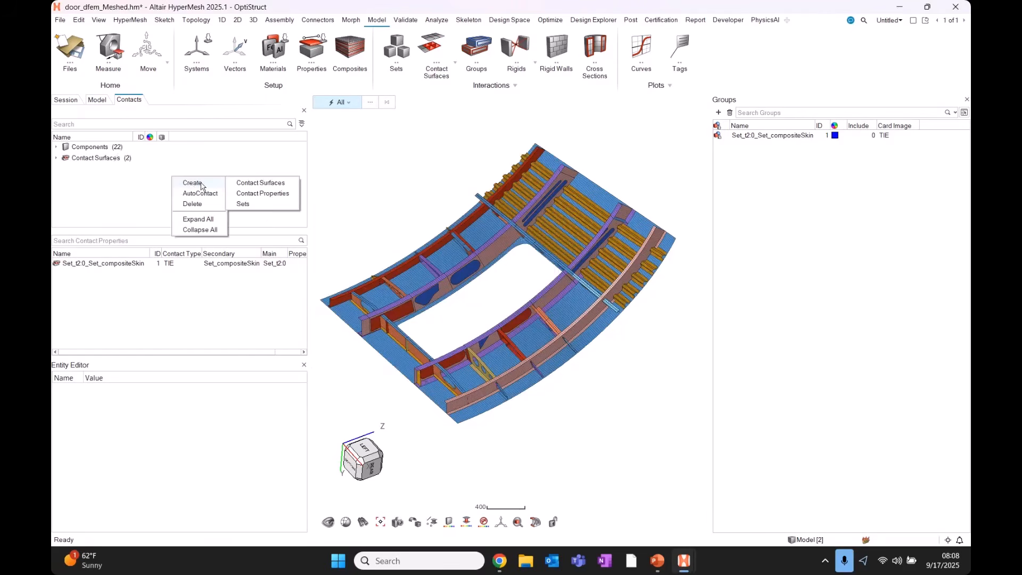
Create a trial contact property pcont_104, then delete it again.
left_click(268, 194)
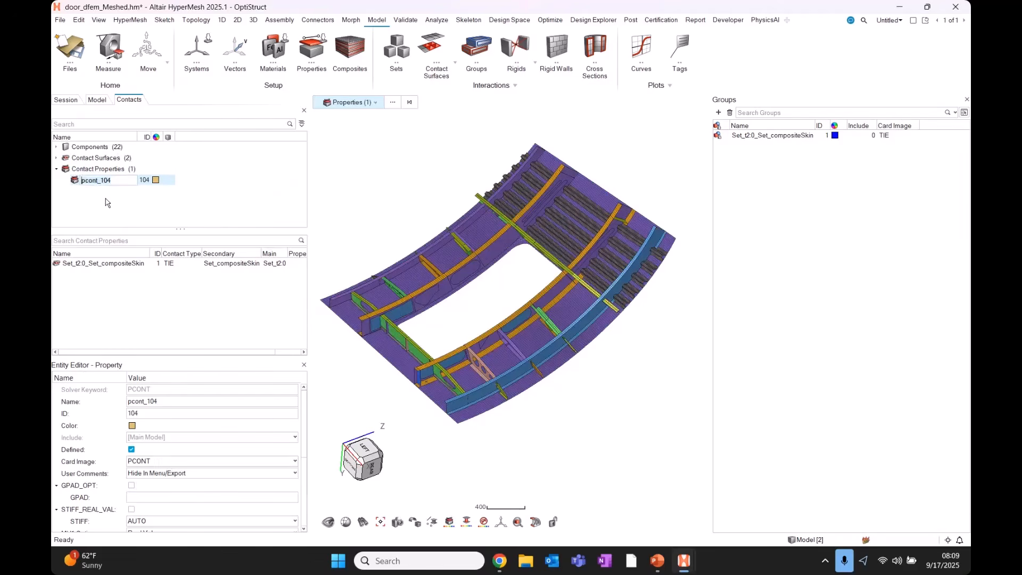
left_click(100, 182)
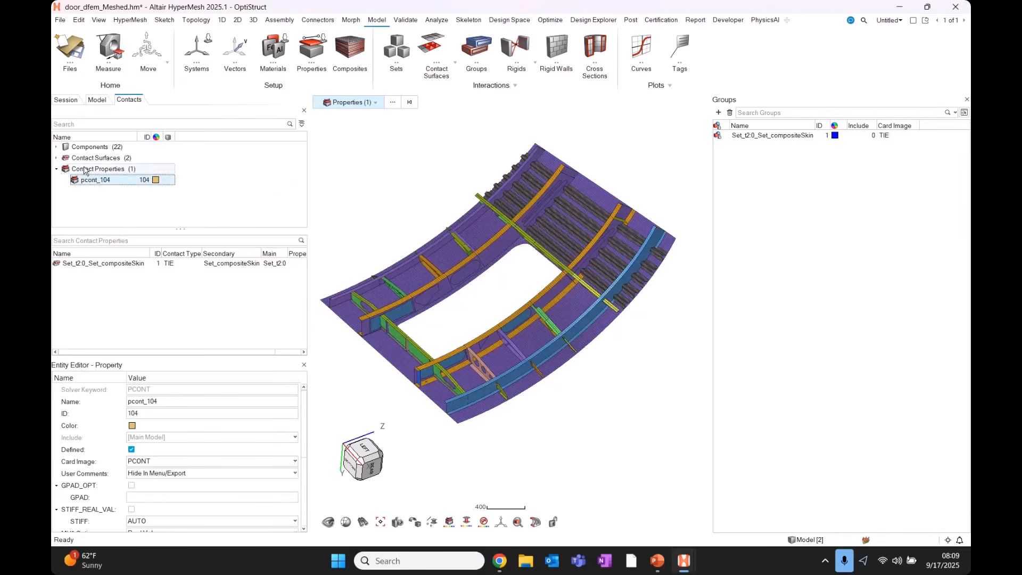
left_click(93, 170)
left_click(94, 180)
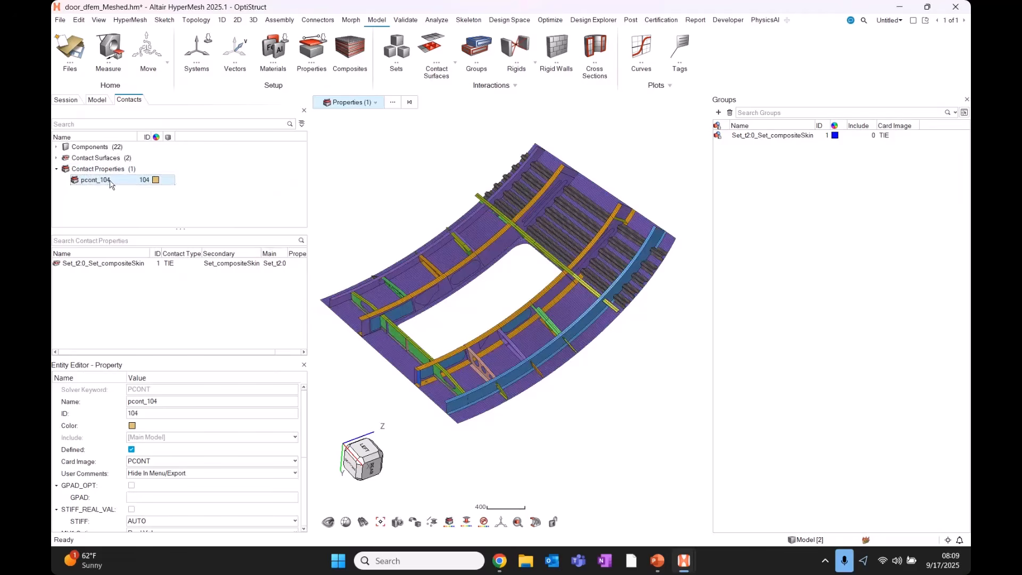
right_click(111, 181)
left_click(145, 200)
Create element set set1 by box-selecting 81 mesh elements.
right_click(221, 178)
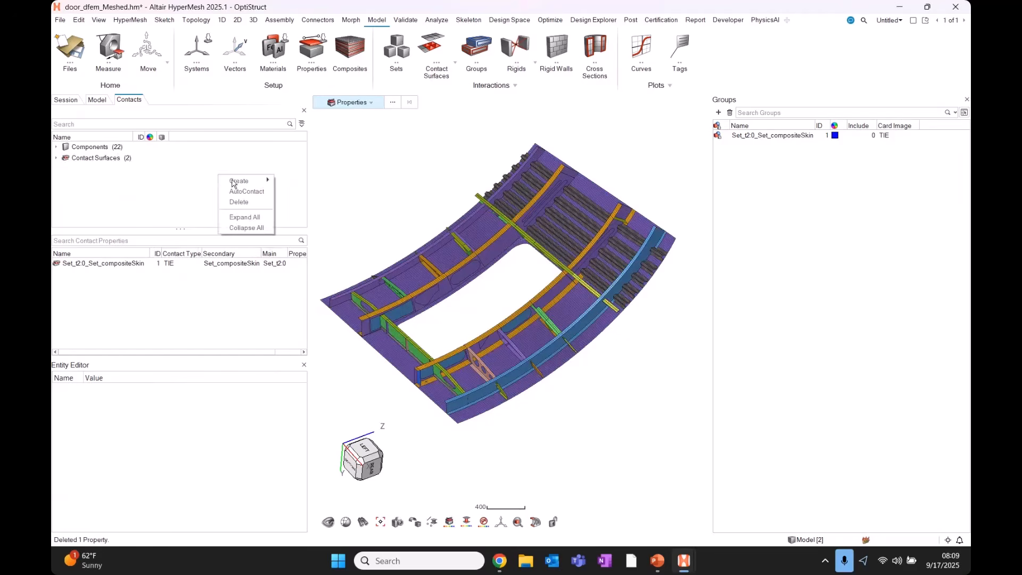
mouse_move(242, 181)
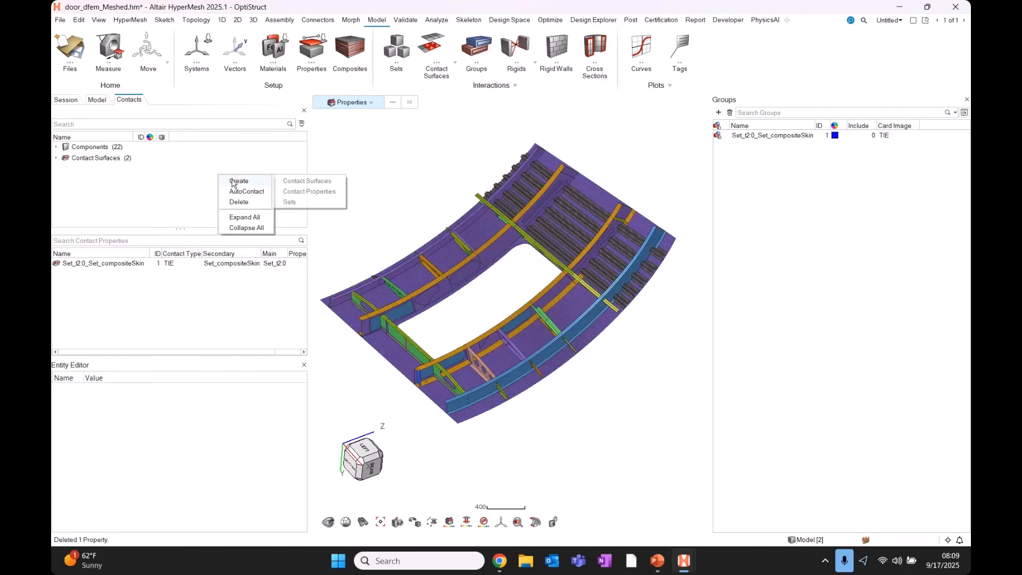
left_click(291, 202)
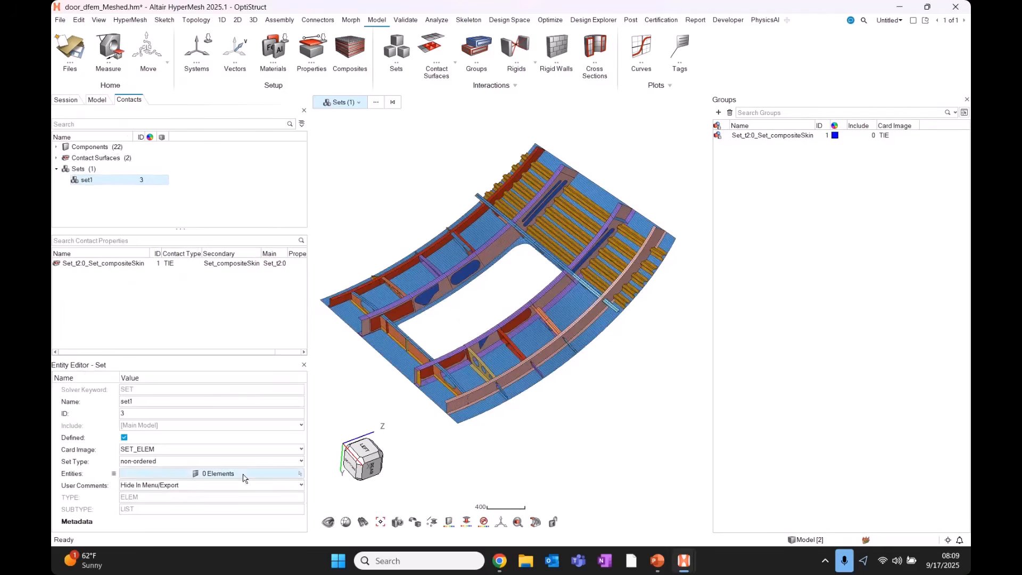
left_click(244, 474)
scroll(472, 423, "up", 6)
left_click_drag(485, 434, 600, 316)
left_click(288, 486)
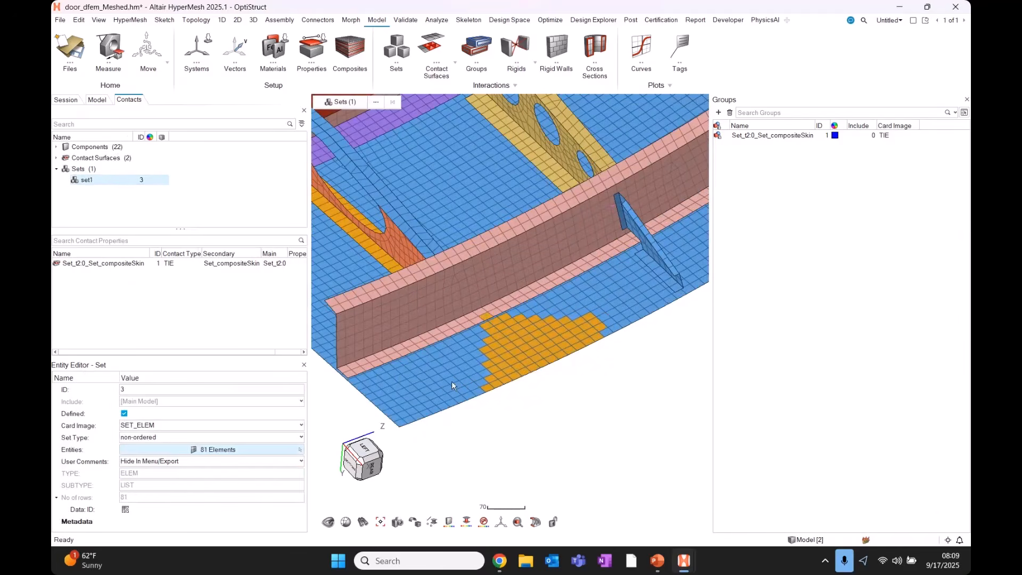
left_click(87, 196)
right_click(234, 159)
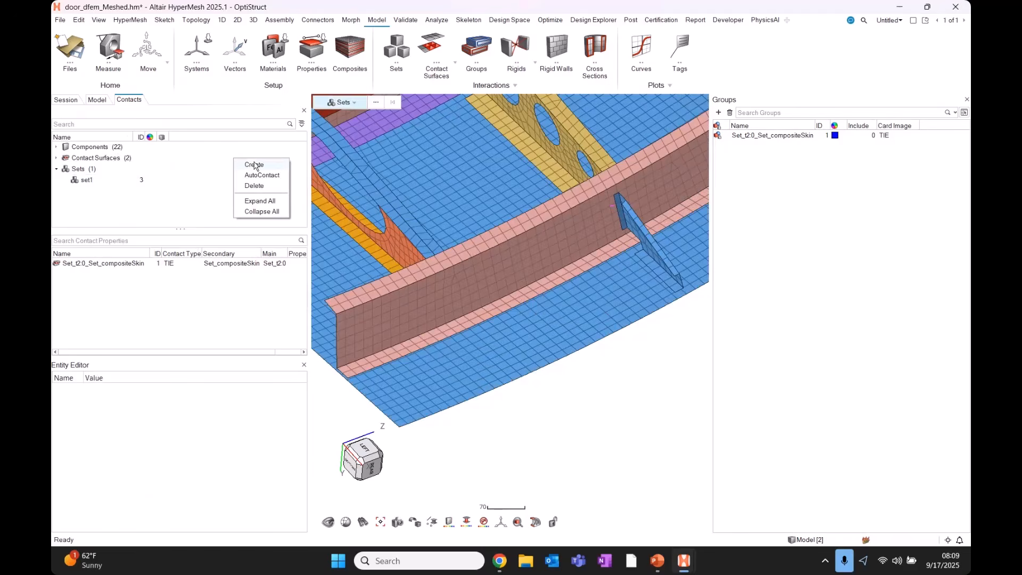
Create contact surface set2 from a box selection of 122 skin elements.
mouse_move(255, 164)
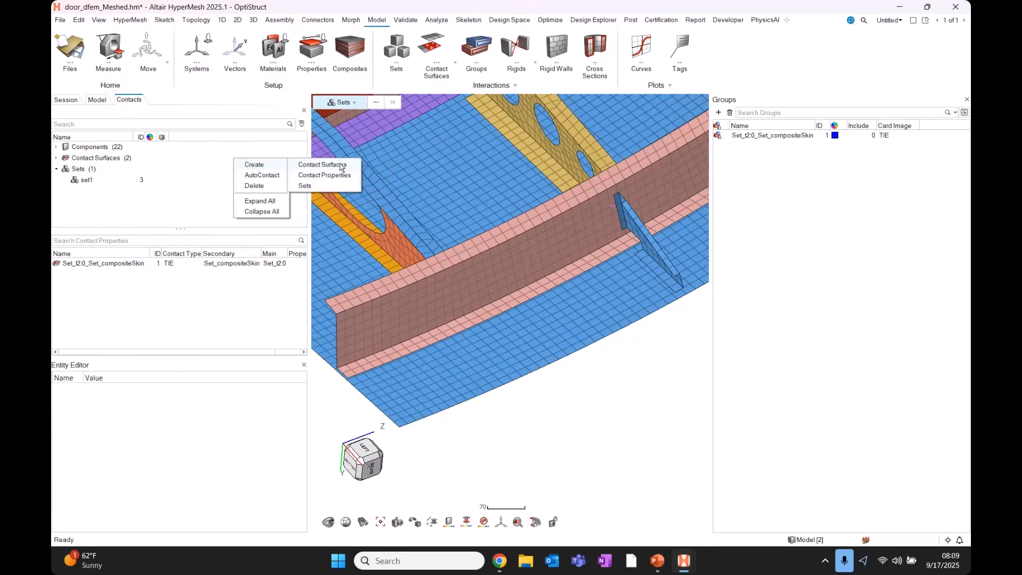
left_click(343, 165)
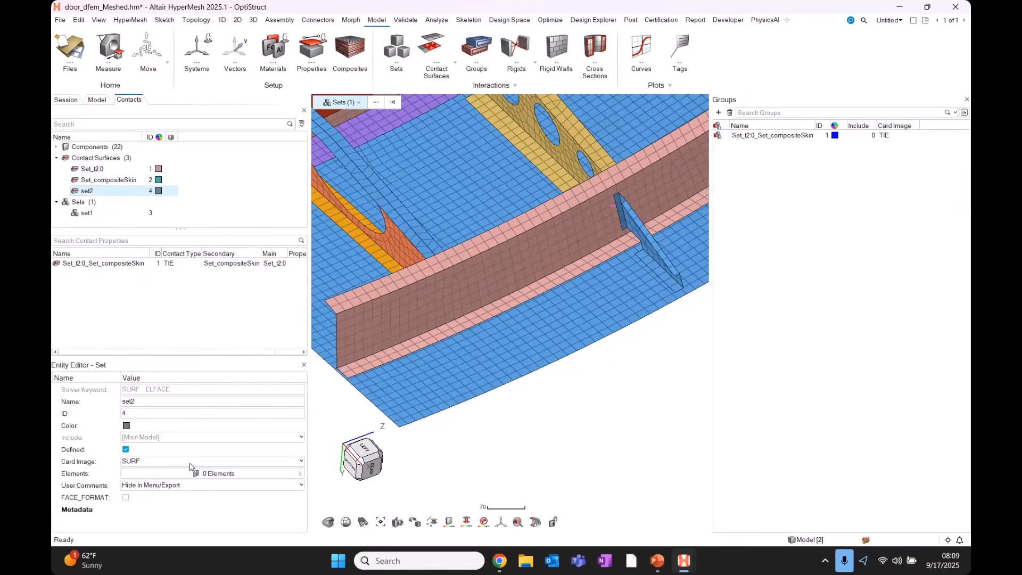
left_click(166, 468)
left_click(239, 476)
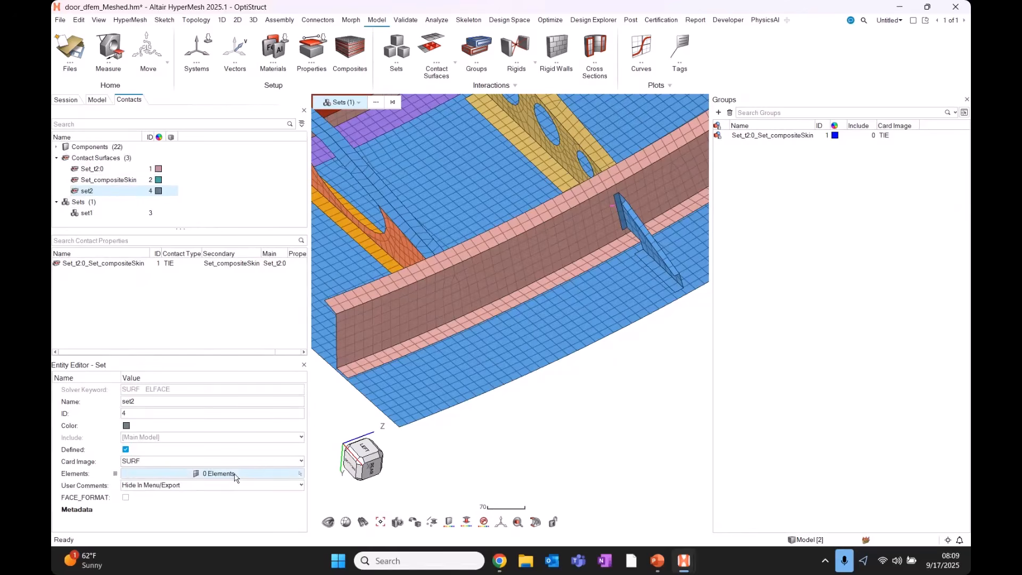
left_click_drag(499, 426, 614, 293, "shift")
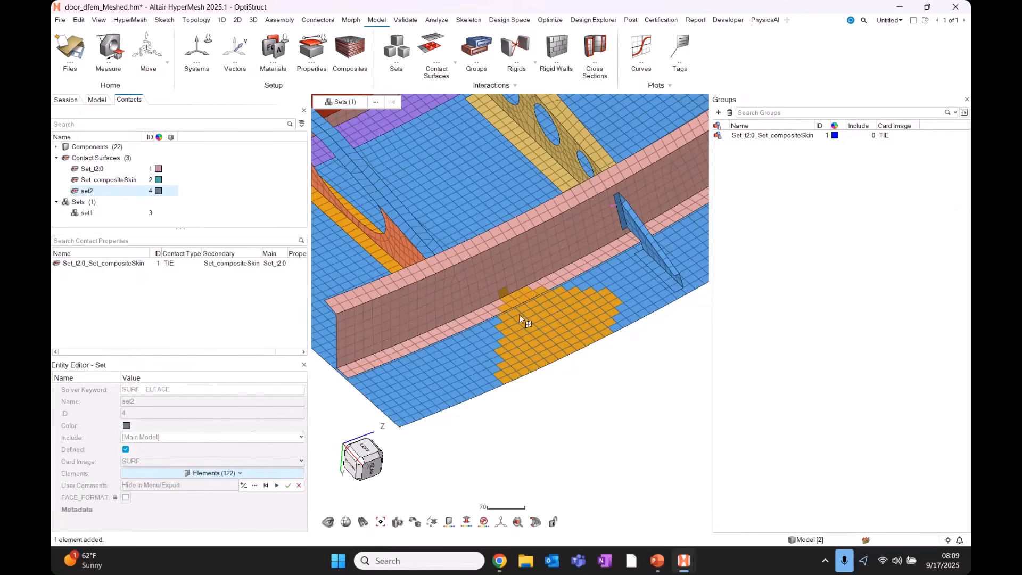
left_click(288, 485)
Reselect set2, view behind the skin, and load its 122 elements for editing.
left_click(108, 179)
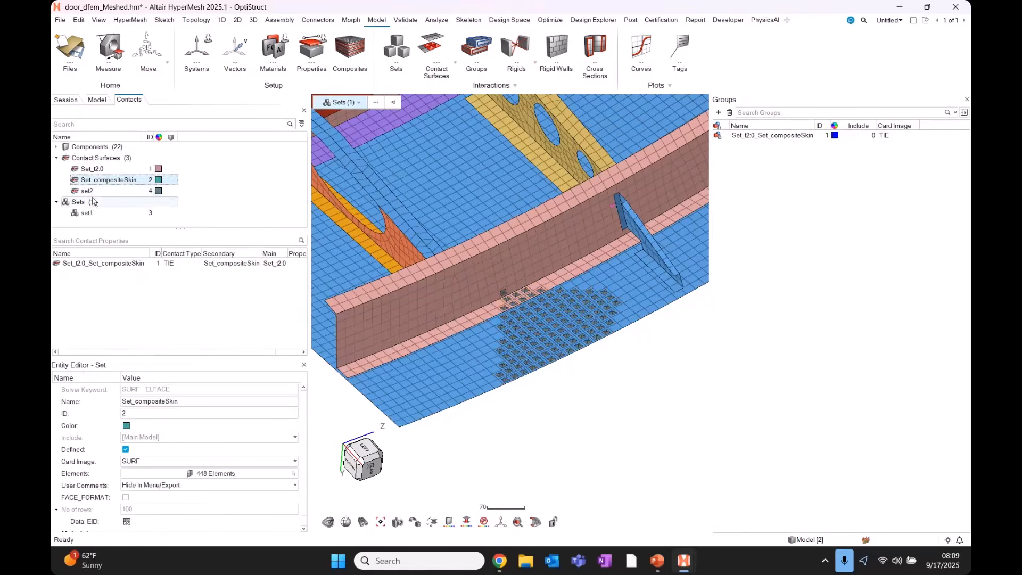
left_click(87, 190)
scroll(571, 364, "up", 5)
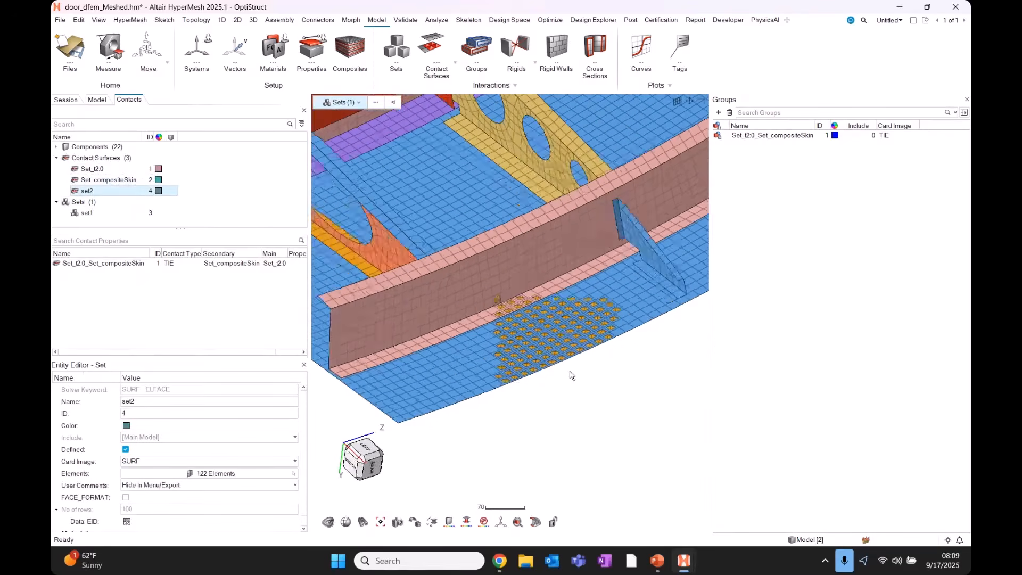
scroll(525, 369, "up", 2)
mouse_move(495, 365)
middle_mouse_down()
mouse_move(511, 328)
mouse_move(506, 365)
middle_mouse_up()
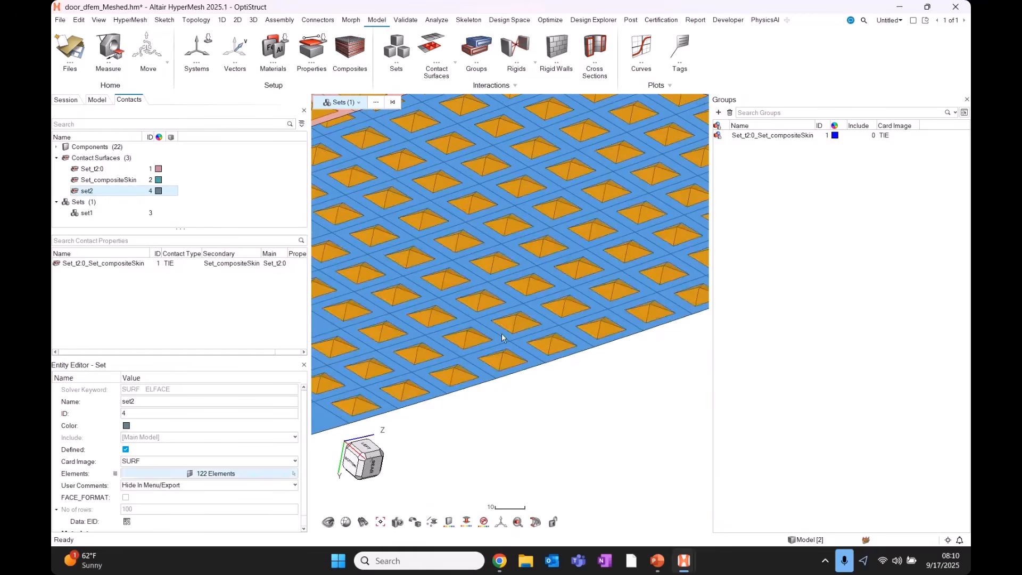
middle_click_drag(489, 356, 490, 352)
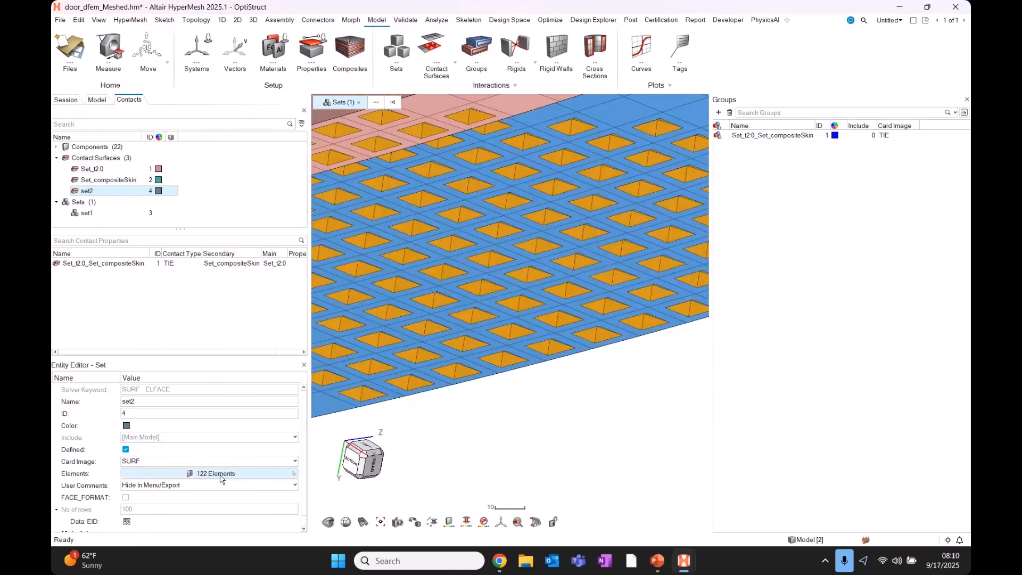
left_click(217, 474)
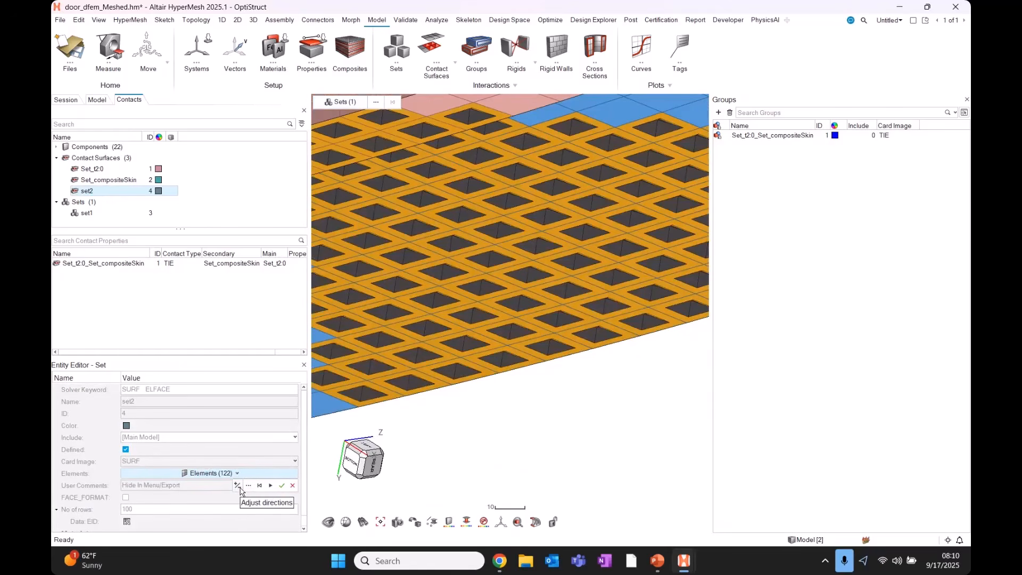
Reverse the contact directions of all set2 elements, then of several picked elements.
left_click(238, 485)
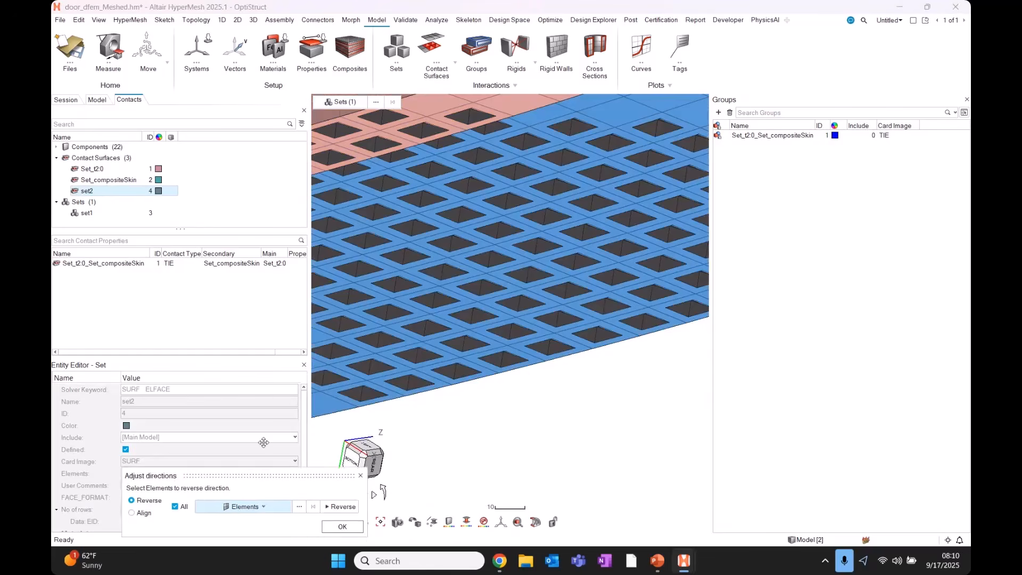
left_click_drag(250, 474, 258, 434)
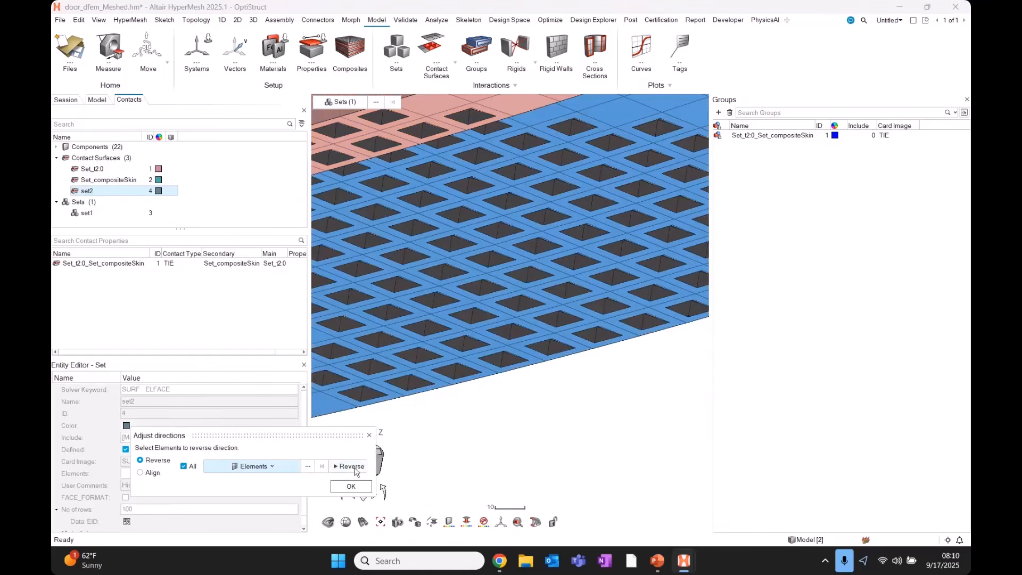
left_click(354, 470)
middle_click_drag(448, 373, 165, 470)
left_click(191, 468)
left_click_drag(446, 333, 548, 233, "shift")
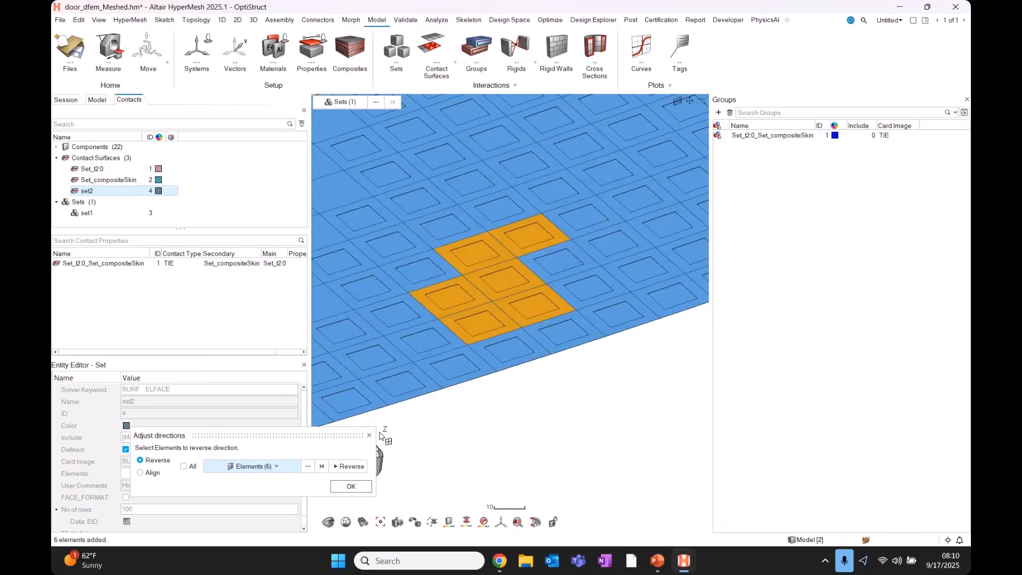
left_click(351, 467)
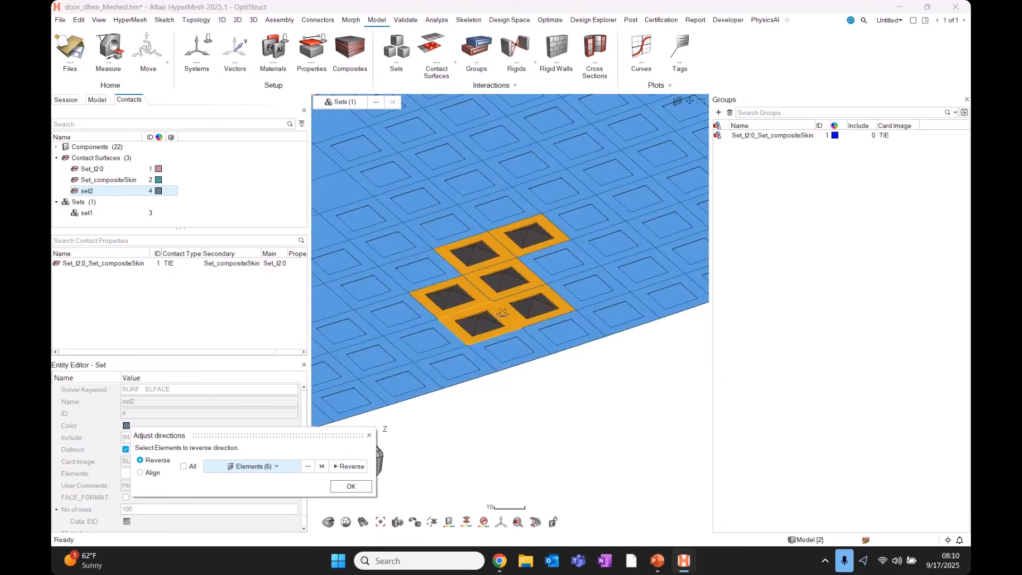
middle_click_drag(499, 308, 463, 341)
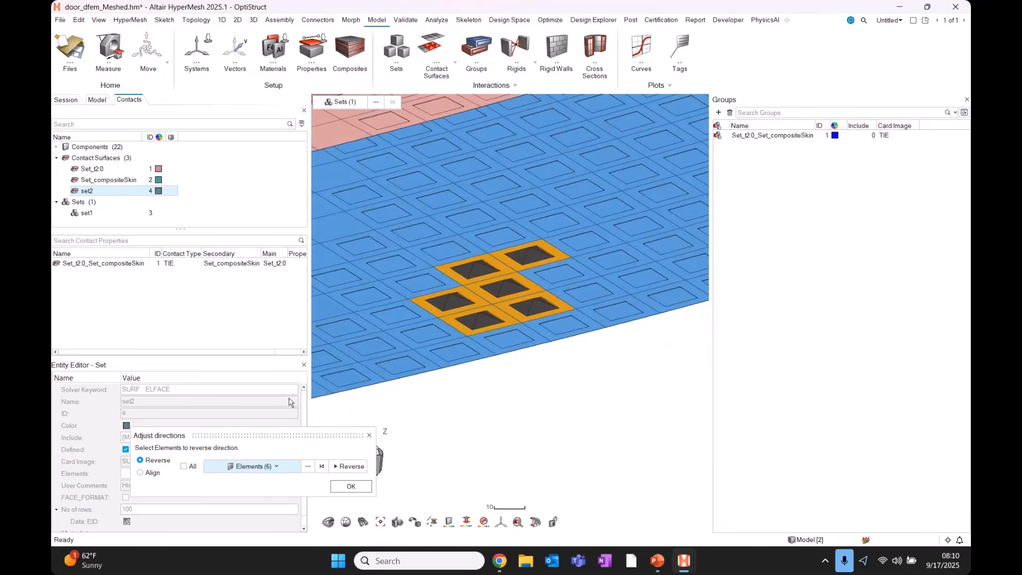
middle_click_drag(559, 319, 578, 260)
left_click_drag(575, 261, 637, 207)
left_click(350, 466)
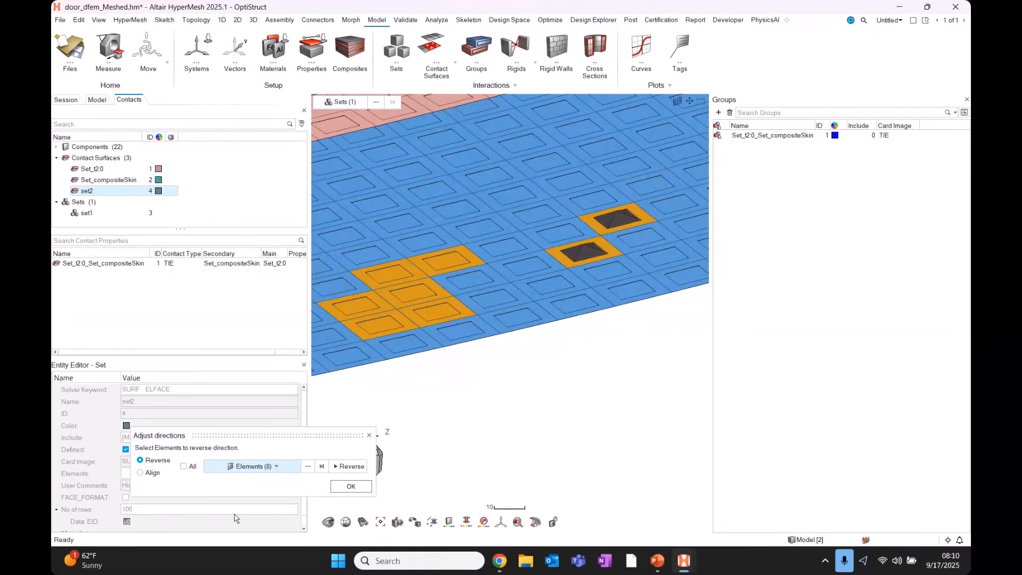
left_click_drag(379, 320, 379, 326)
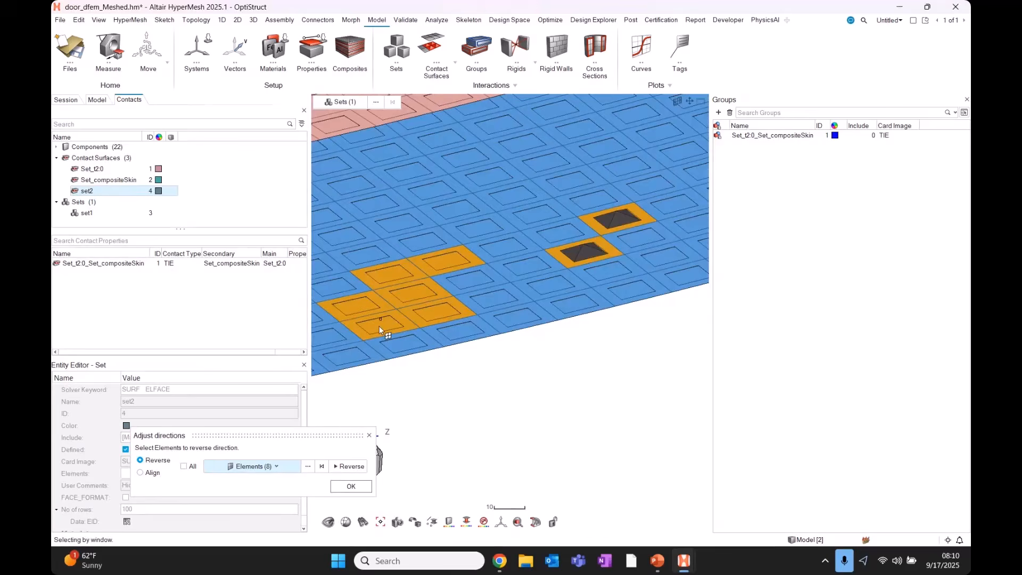
Align the directions of the right-hand and lower groups of set2 elements.
left_click(140, 472)
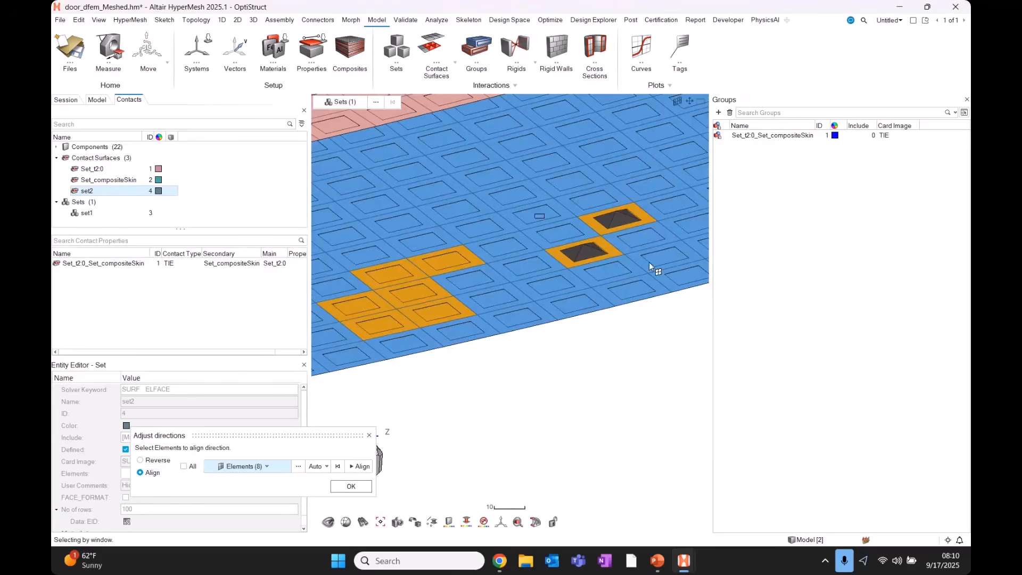
left_click_drag(534, 218, 688, 341)
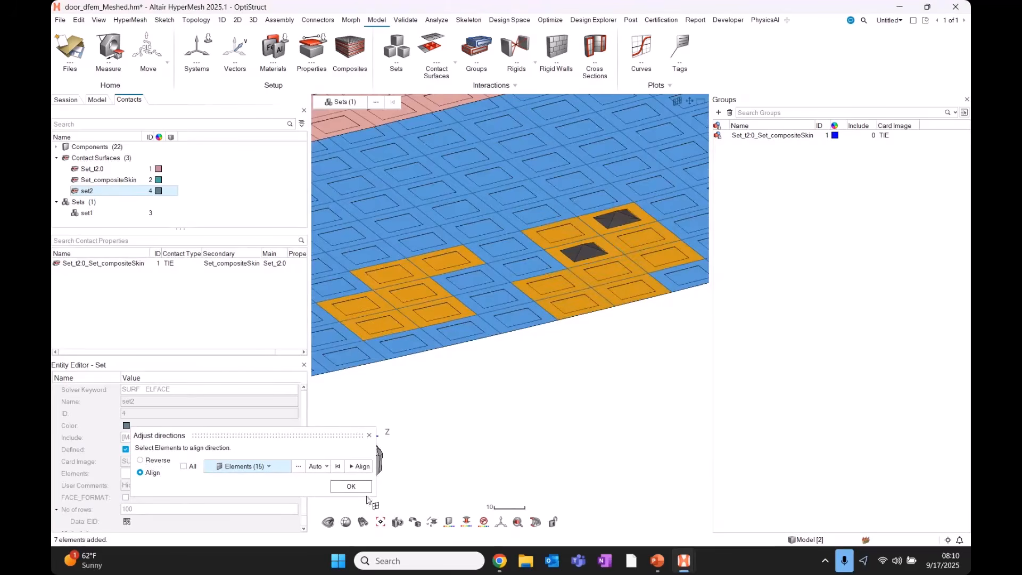
left_click(361, 467)
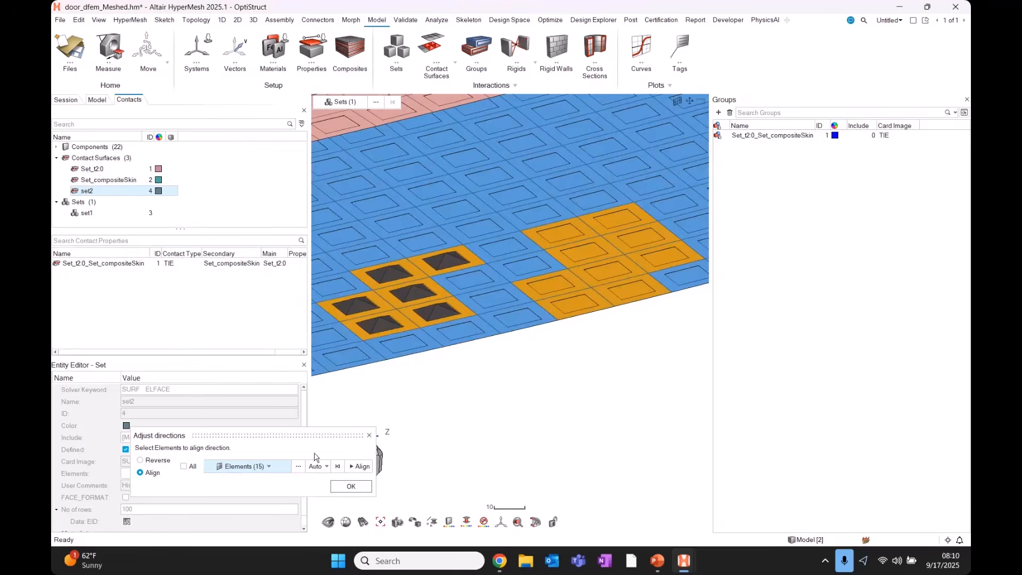
scroll(565, 410, "down", 3)
left_click_drag(372, 273, 672, 385)
middle_click_drag(527, 376, 505, 389)
Keep the direction changes and reselect the set2 contact surface.
left_click(369, 435)
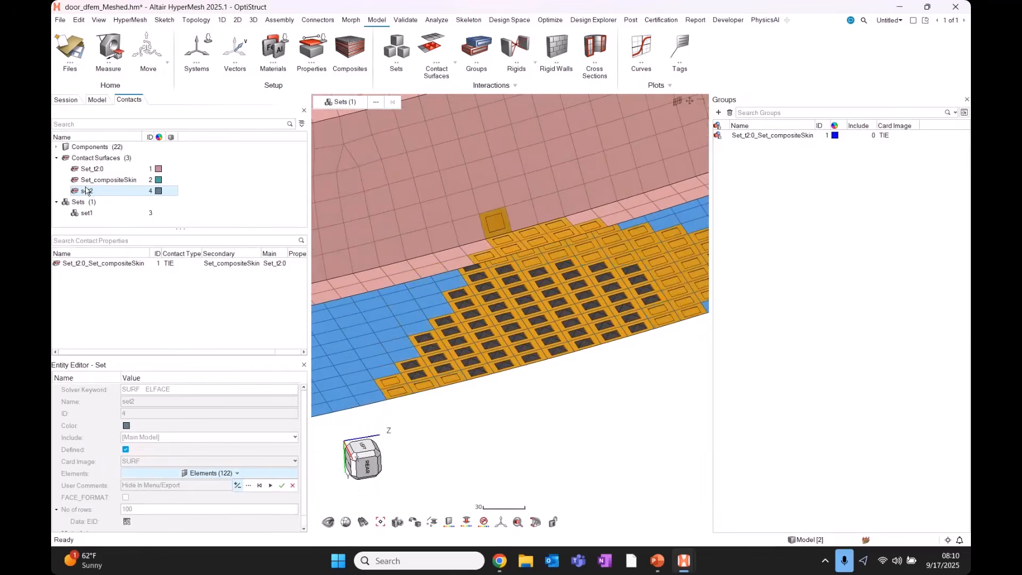
left_click(94, 192)
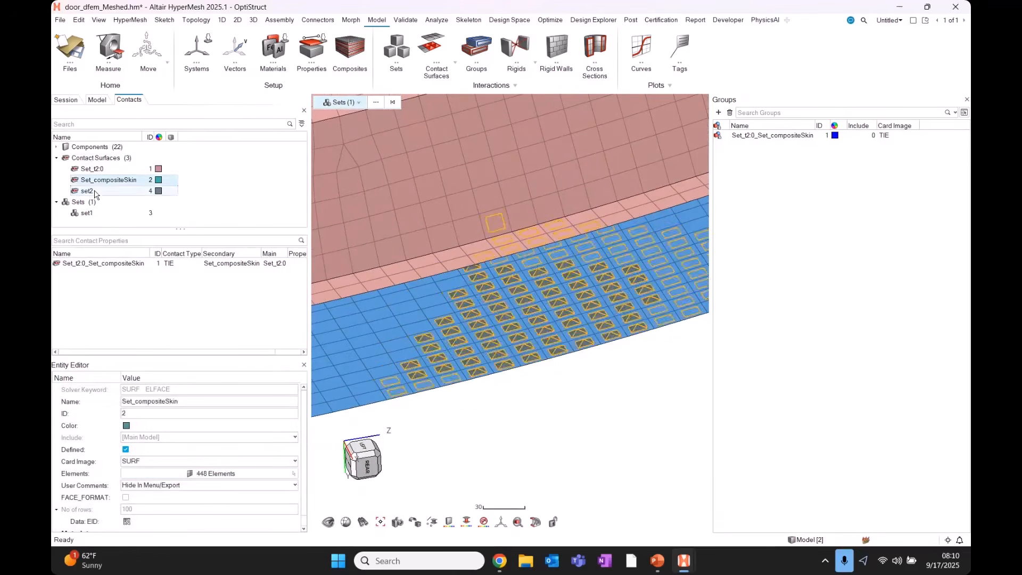
right_click(234, 174)
mouse_move(268, 178)
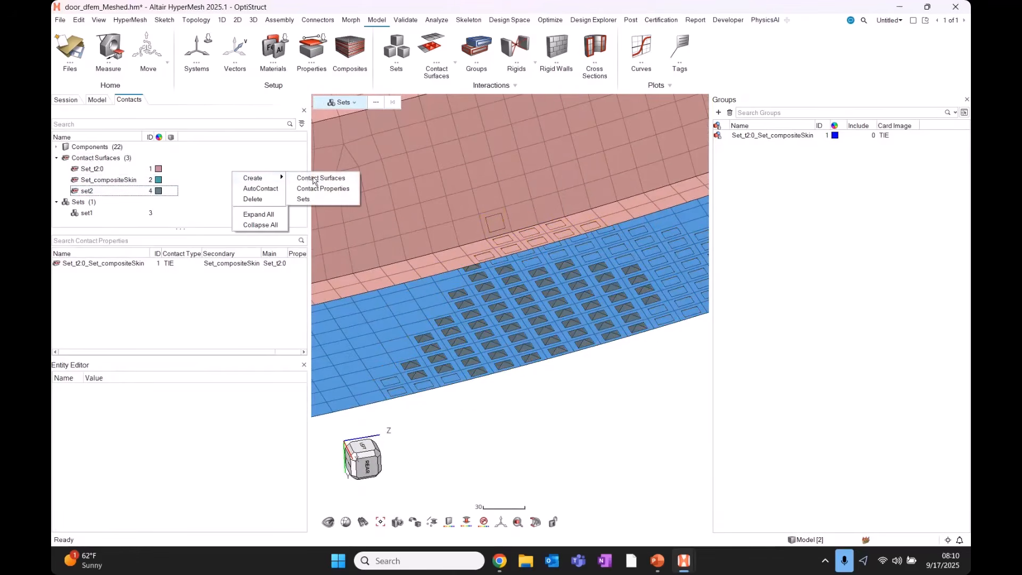
left_click(236, 139)
Create a new SURF-keyword set from the Model tree, then return to Contacts.
left_click(97, 99)
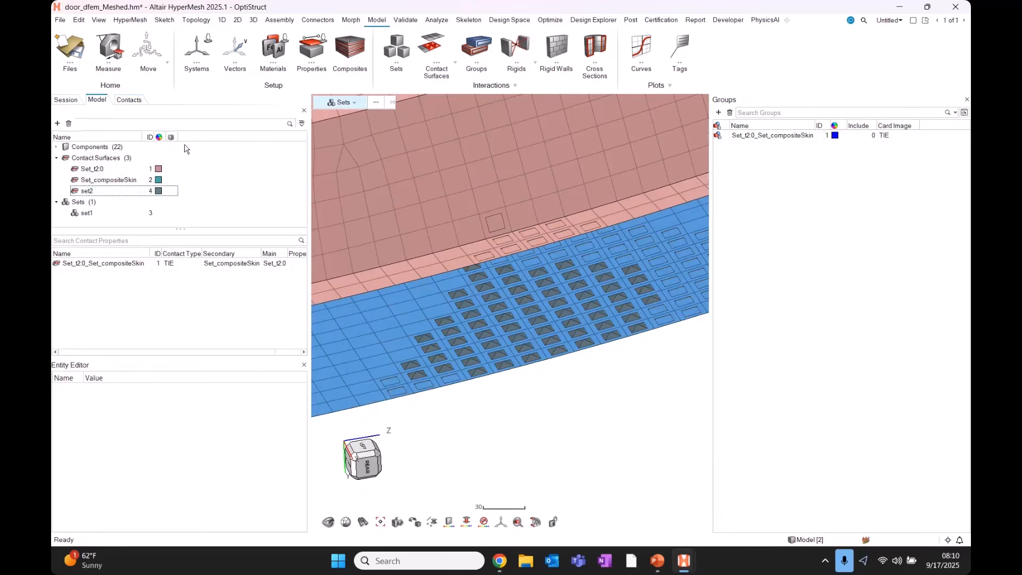
right_click(236, 176)
left_click(258, 181)
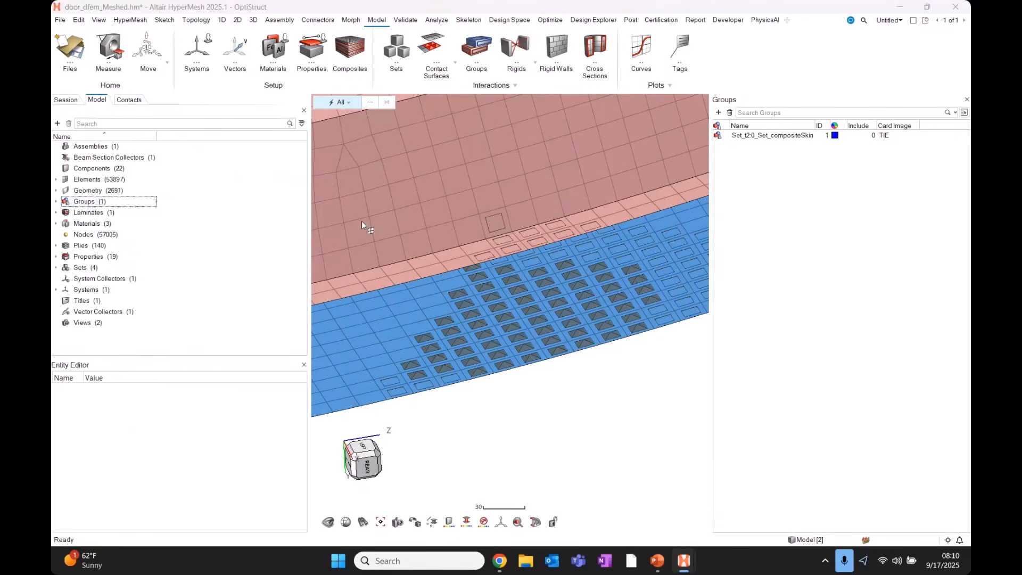
scroll(385, 325, "down", 10)
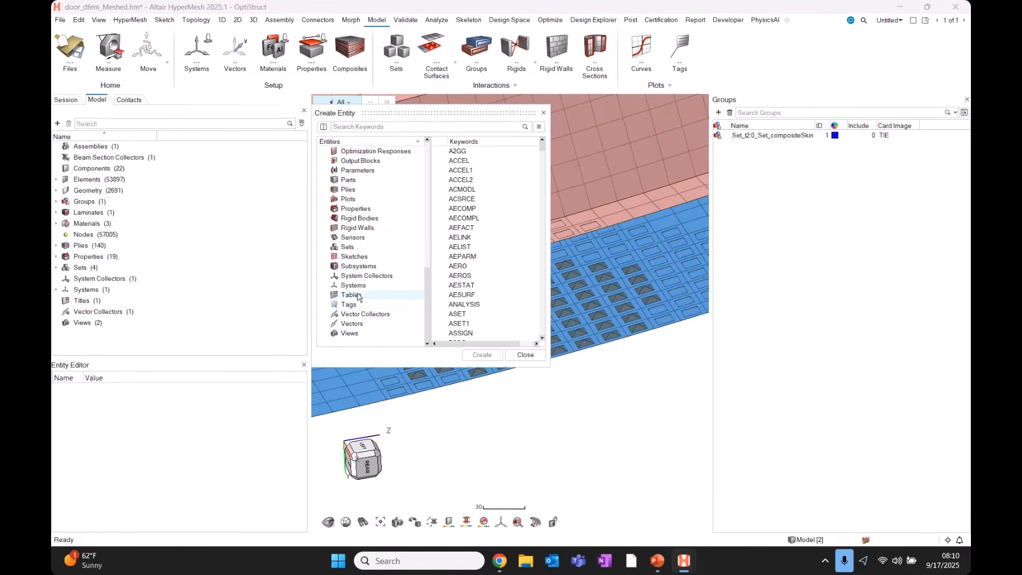
left_click(348, 247)
left_click(465, 153)
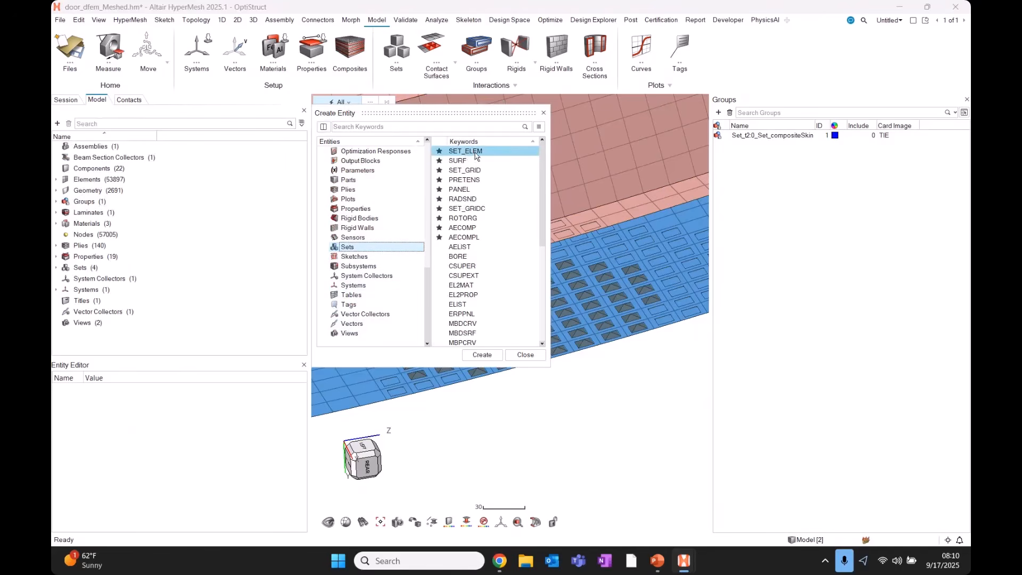
left_click(466, 162)
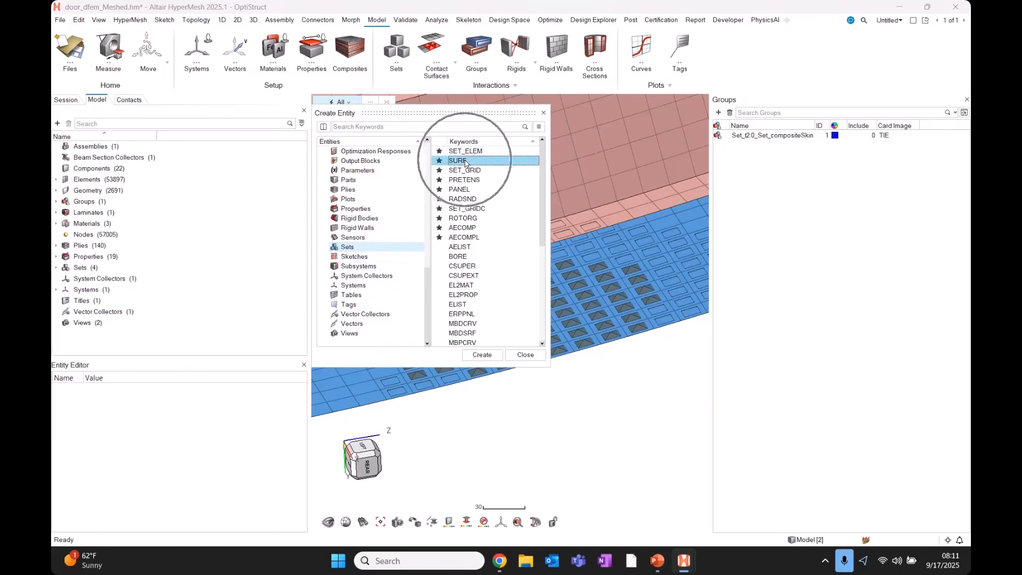
left_click(481, 355)
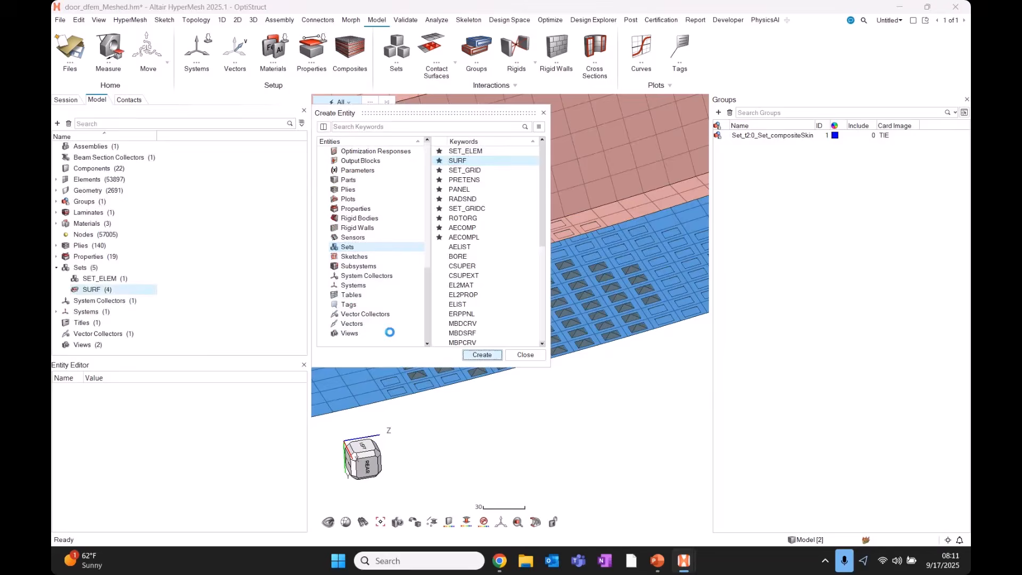
left_click(542, 102)
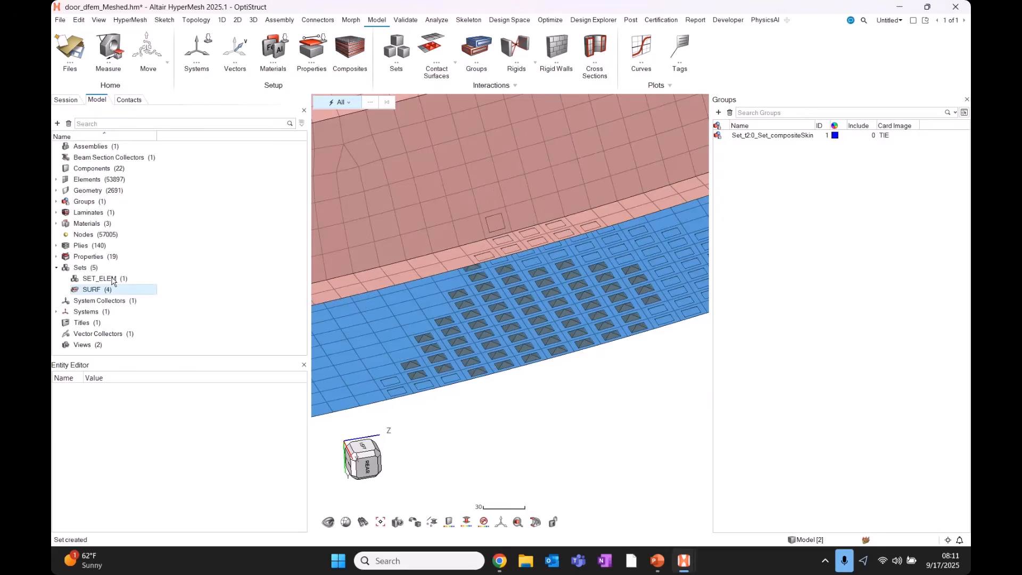
left_click(99, 268)
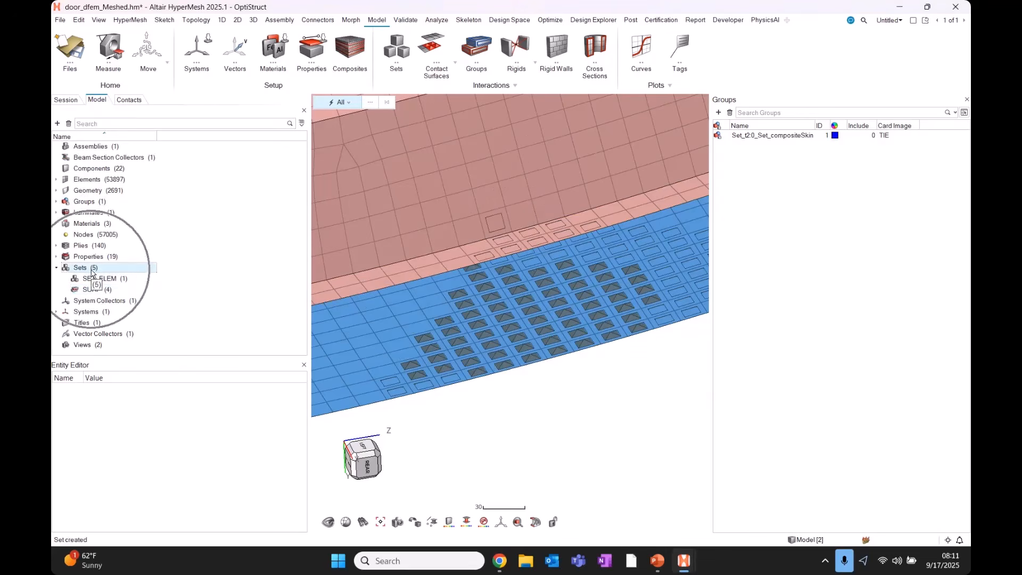
left_click(112, 279)
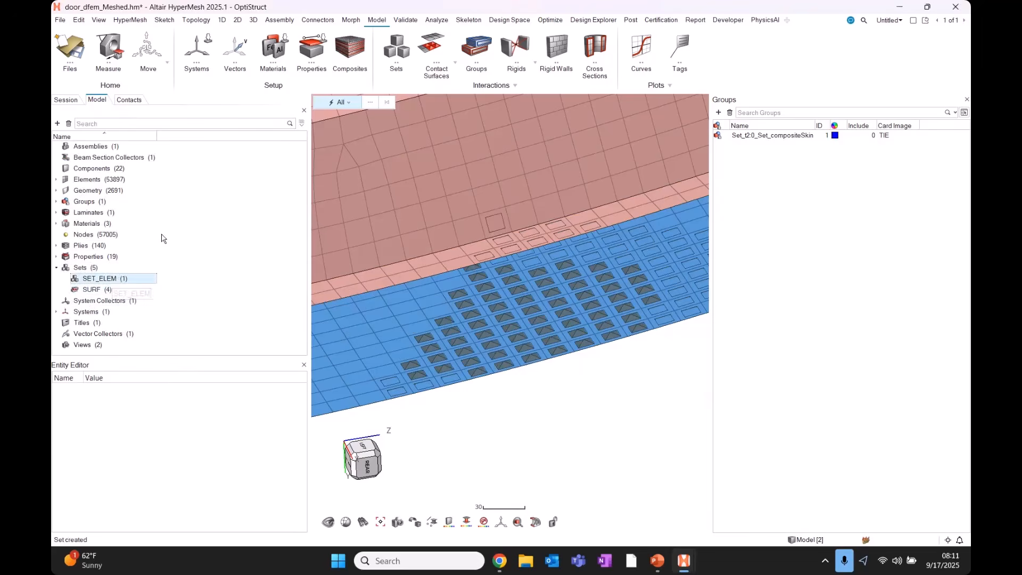
left_click(129, 100)
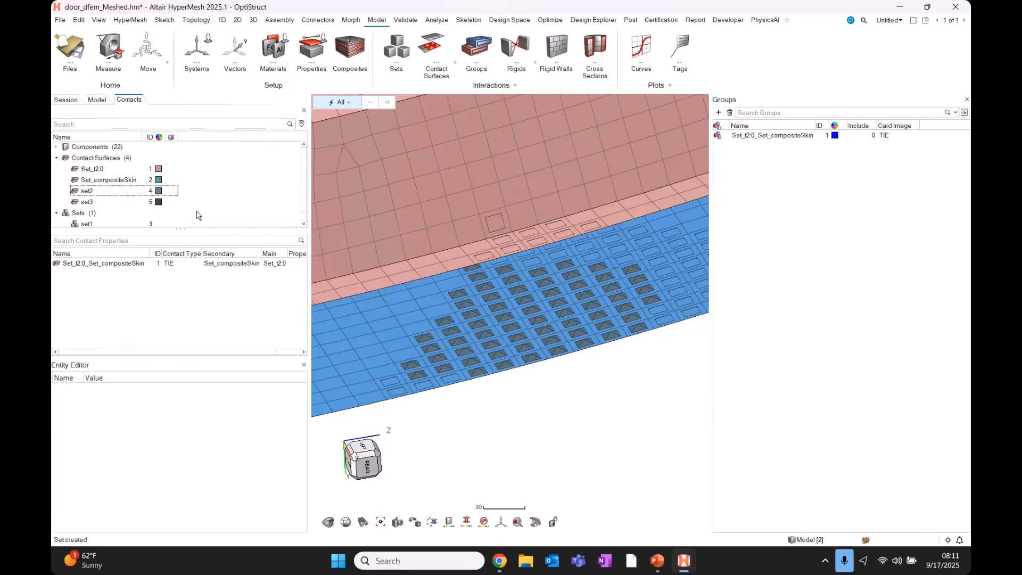
Swap the TIE contact's main and secondary, then swap back so Set_t2:0 is main.
left_click_drag(177, 243, 177, 259)
left_click(94, 280)
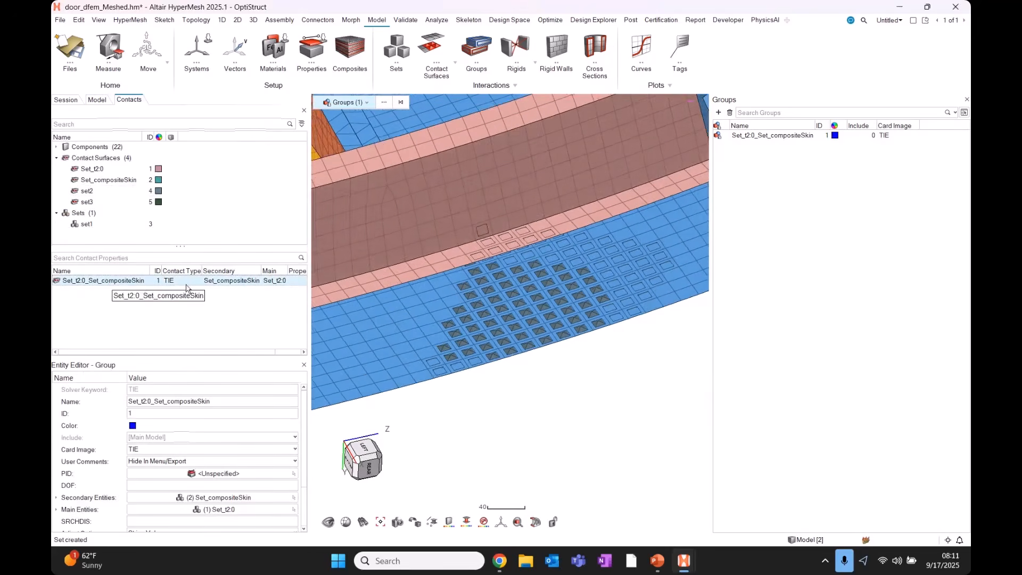
right_click(178, 287)
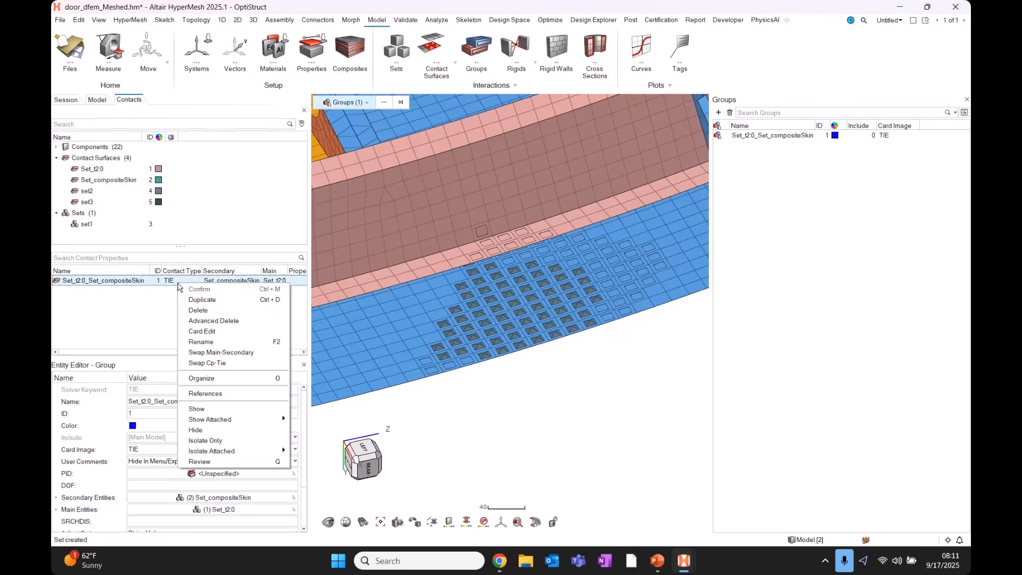
left_click(218, 354)
right_click(252, 281)
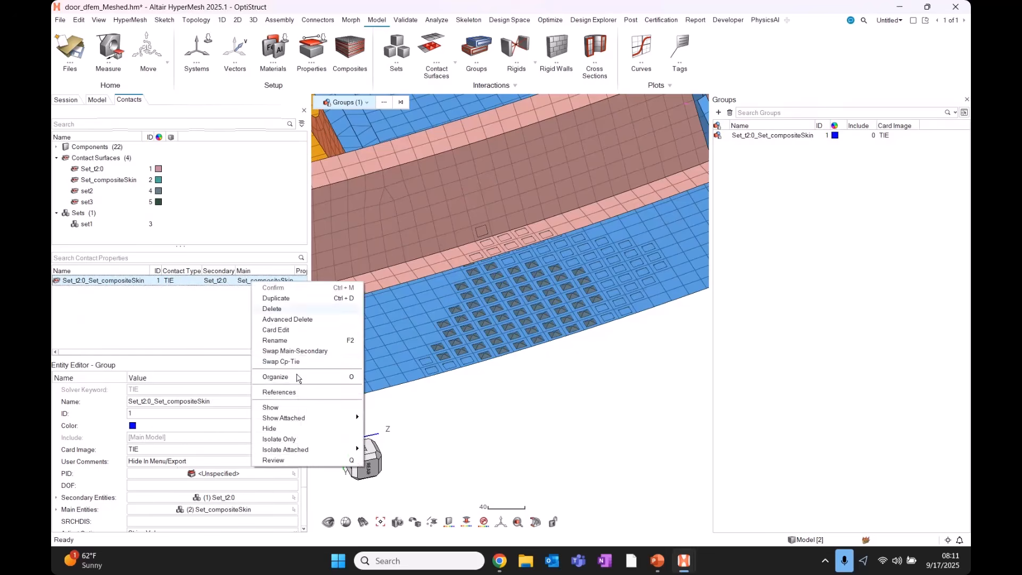
left_click(304, 353)
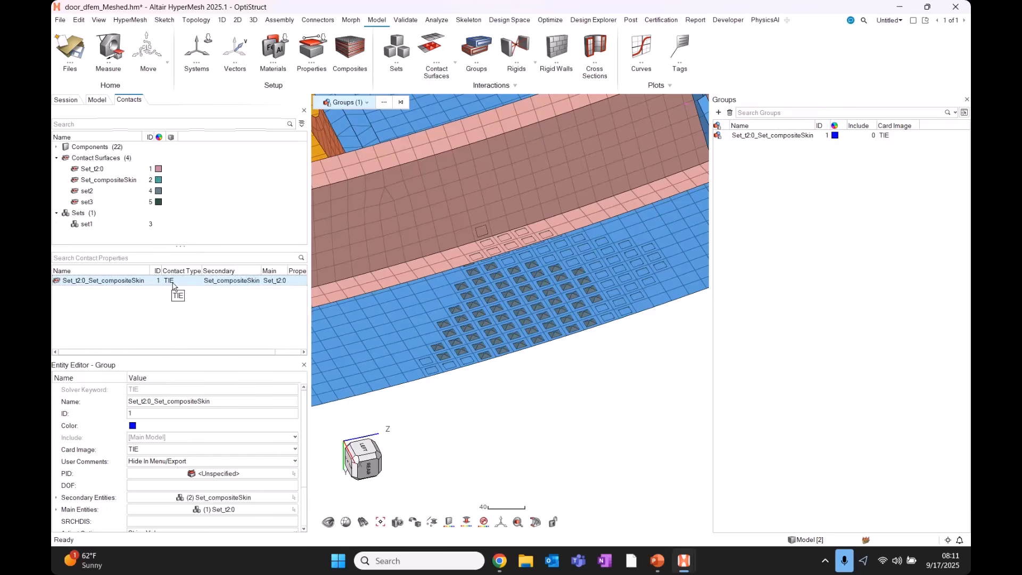
right_click(174, 285)
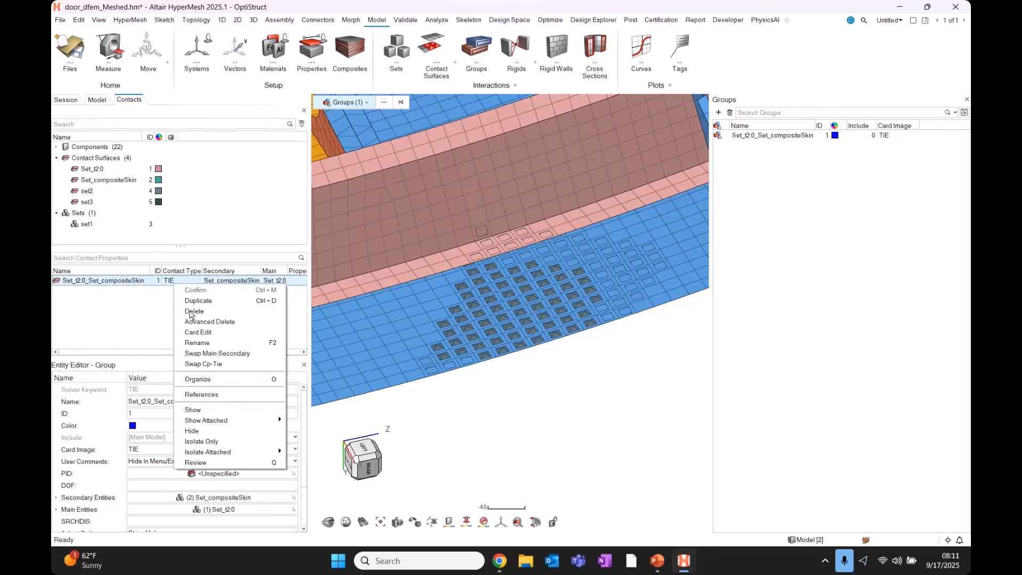
Set the group's card image to CONTACT and link a new PCONT property1 by Property Id.
left_click(222, 365)
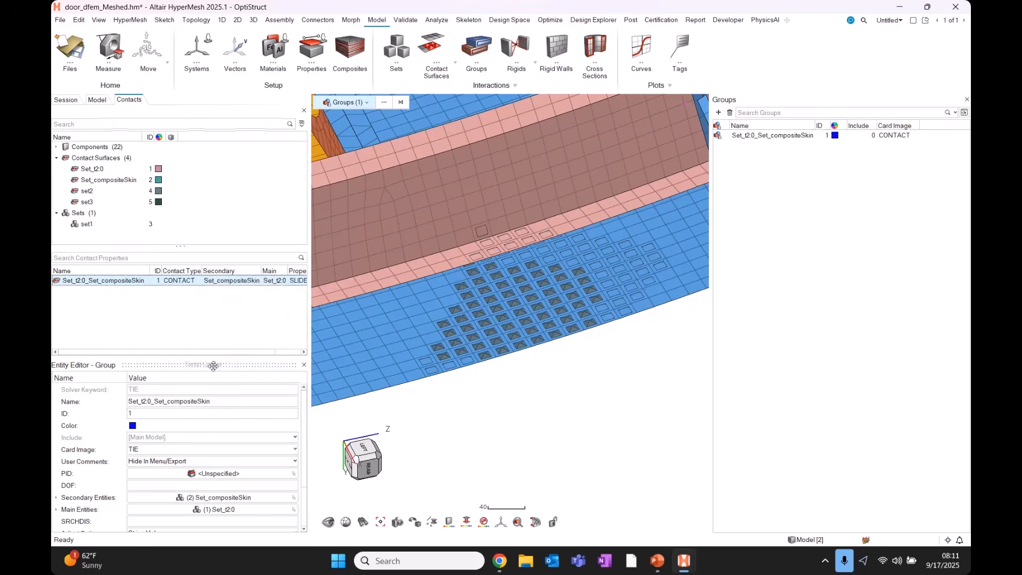
left_click_drag(174, 358, 174, 303)
left_click(152, 395)
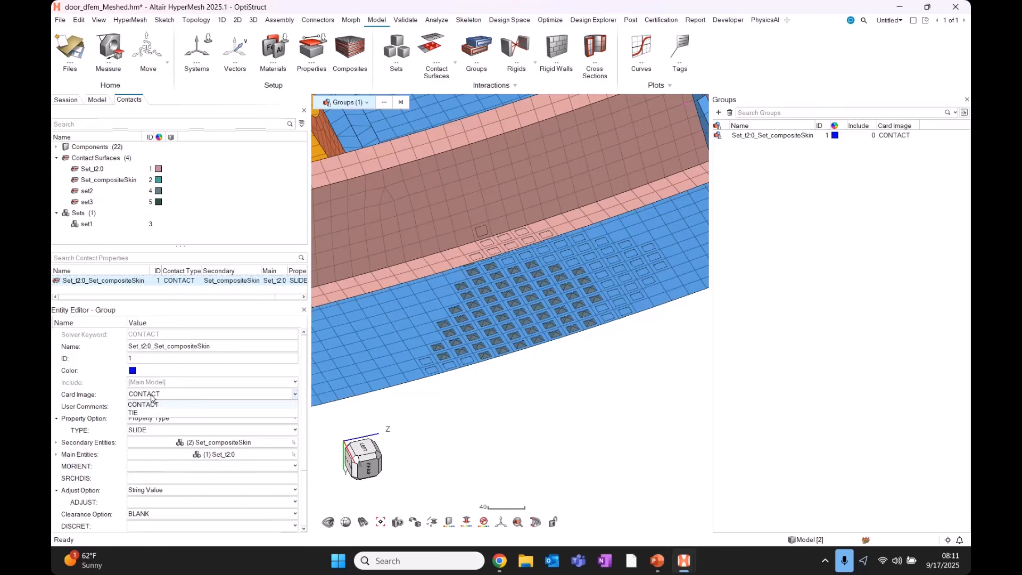
left_click(144, 404)
left_click(153, 431)
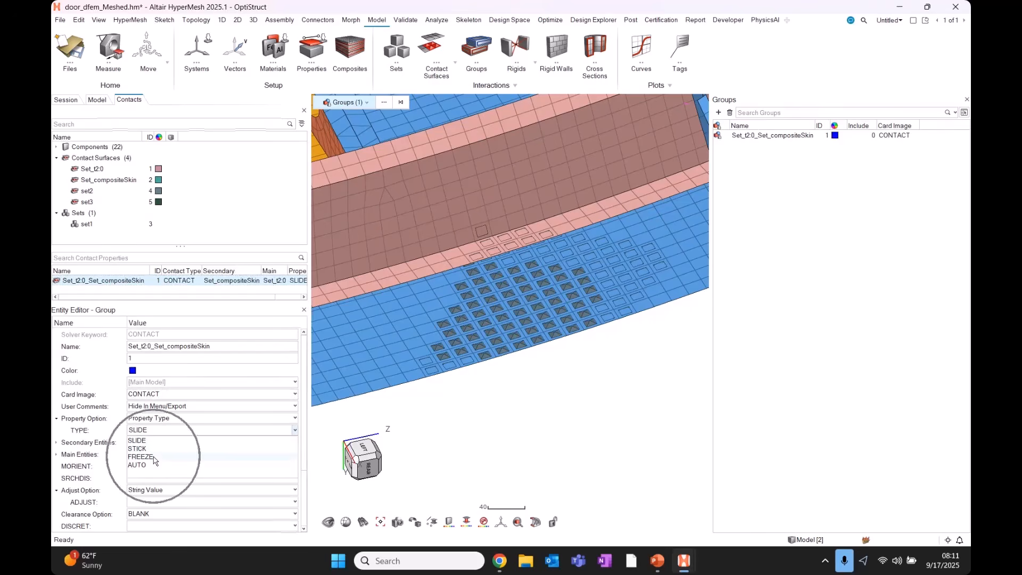
left_click(156, 409)
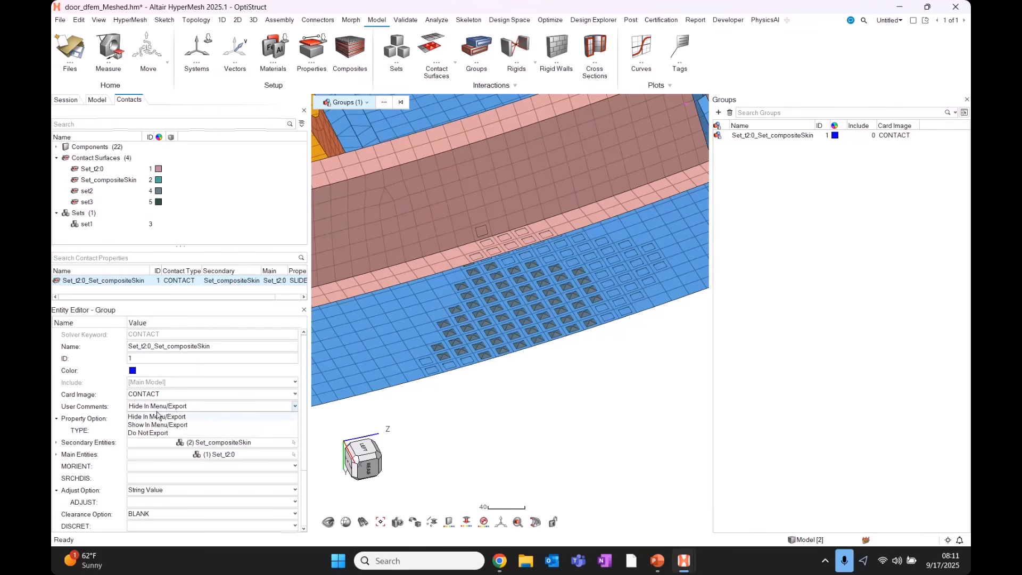
left_click(155, 417)
left_click(156, 420)
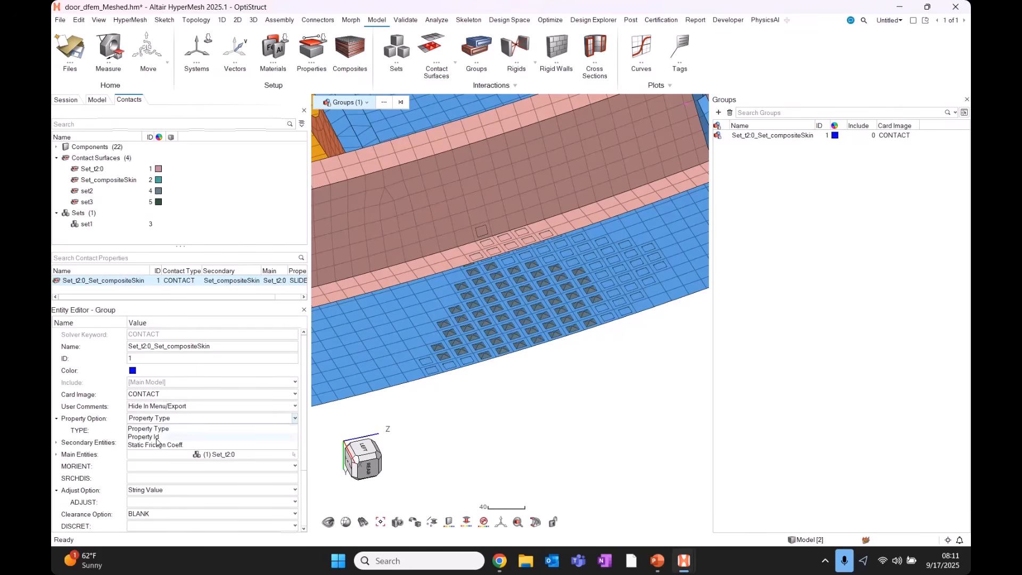
left_click(159, 437)
left_click(166, 431)
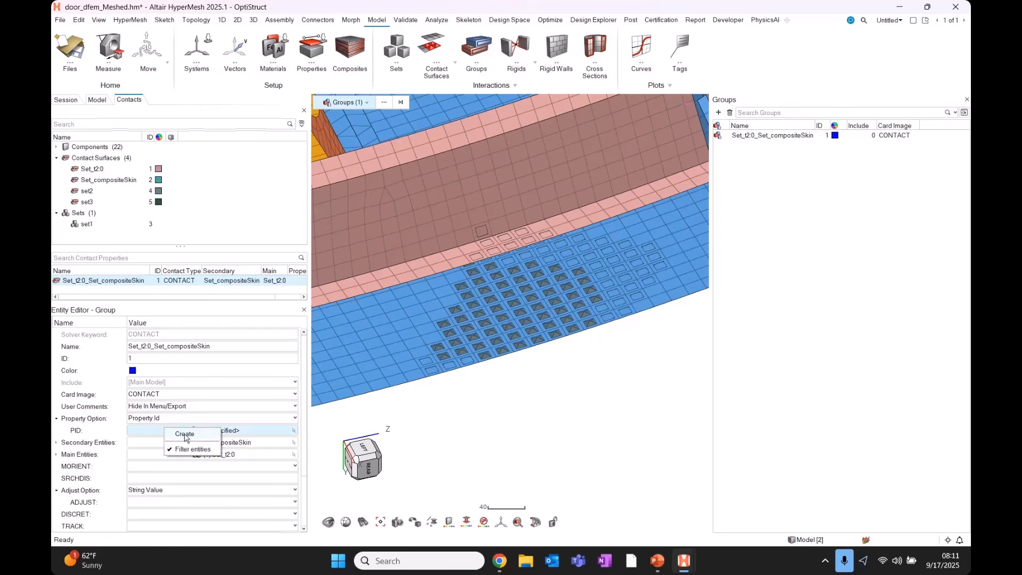
left_click(185, 442)
Check the new property's MU1 friction value of 0.0 and restore the panel size.
scroll(176, 440, "down", 3)
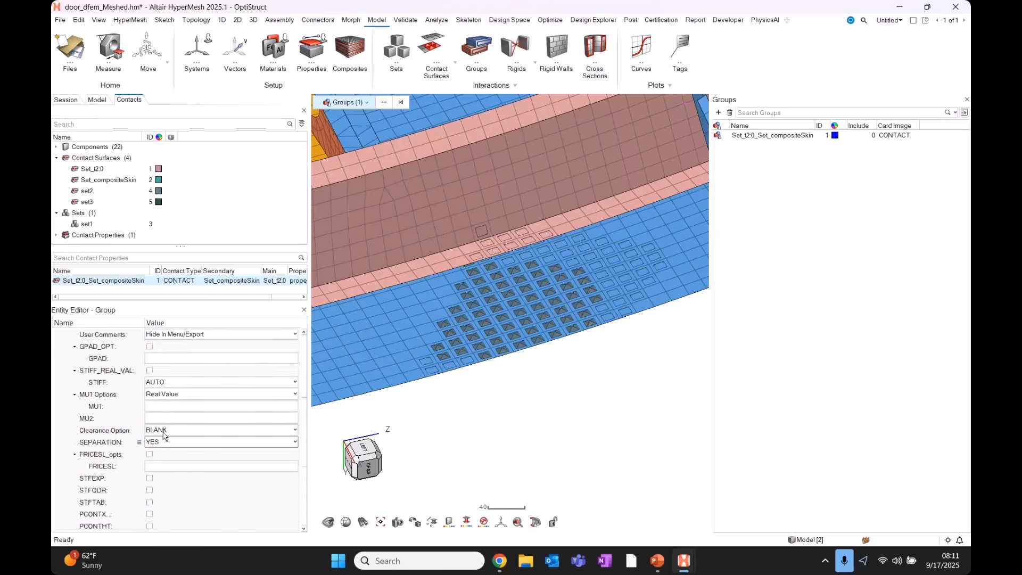
left_click(187, 453)
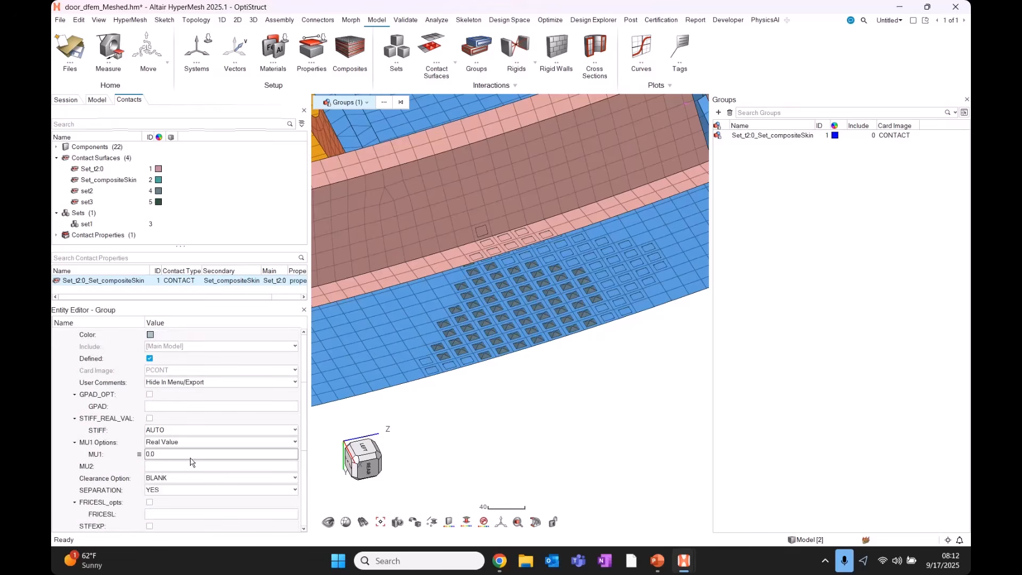
scroll(190, 462, "up", 2)
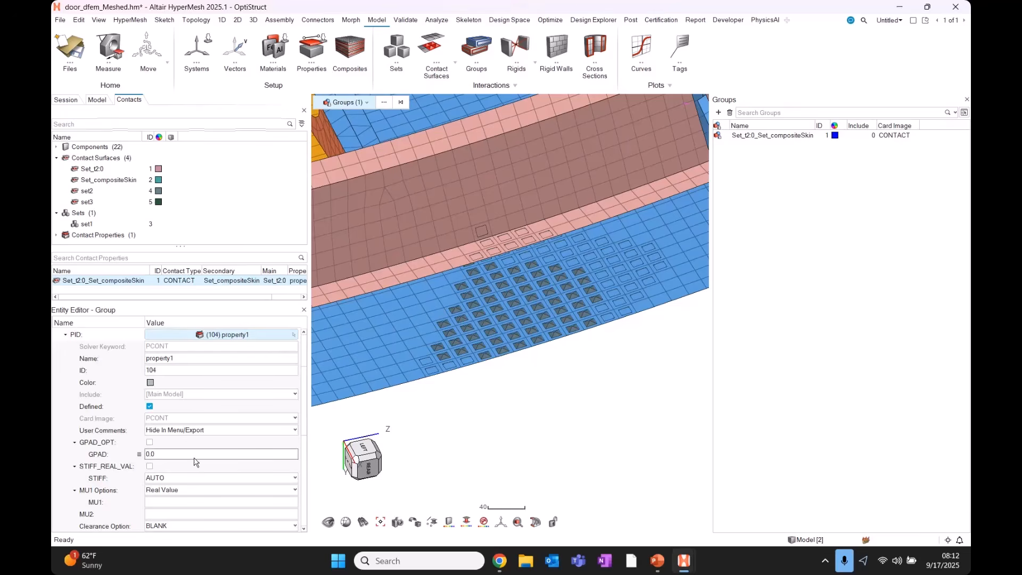
scroll(230, 452, "up", 3)
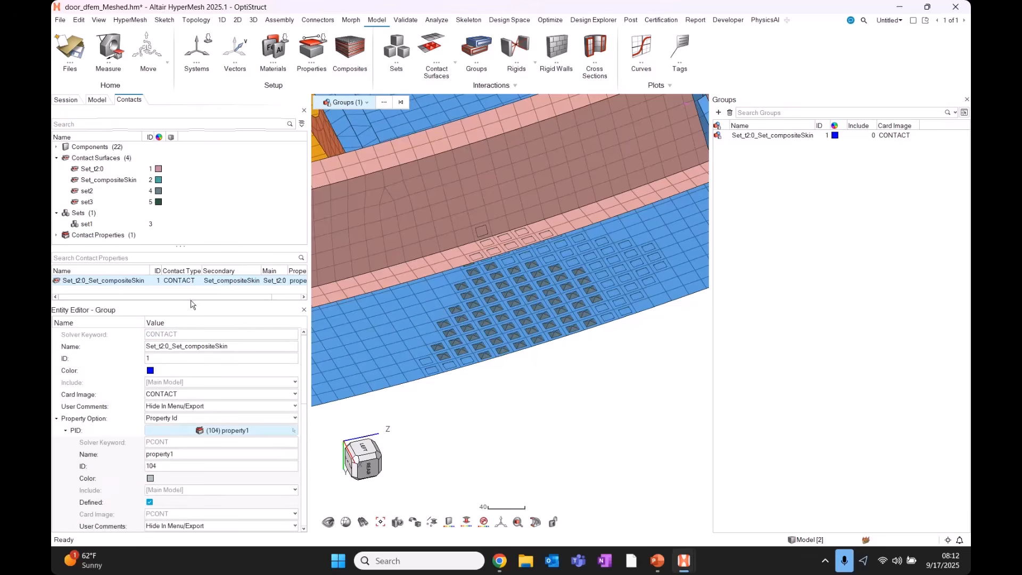
left_click_drag(188, 303, 188, 361)
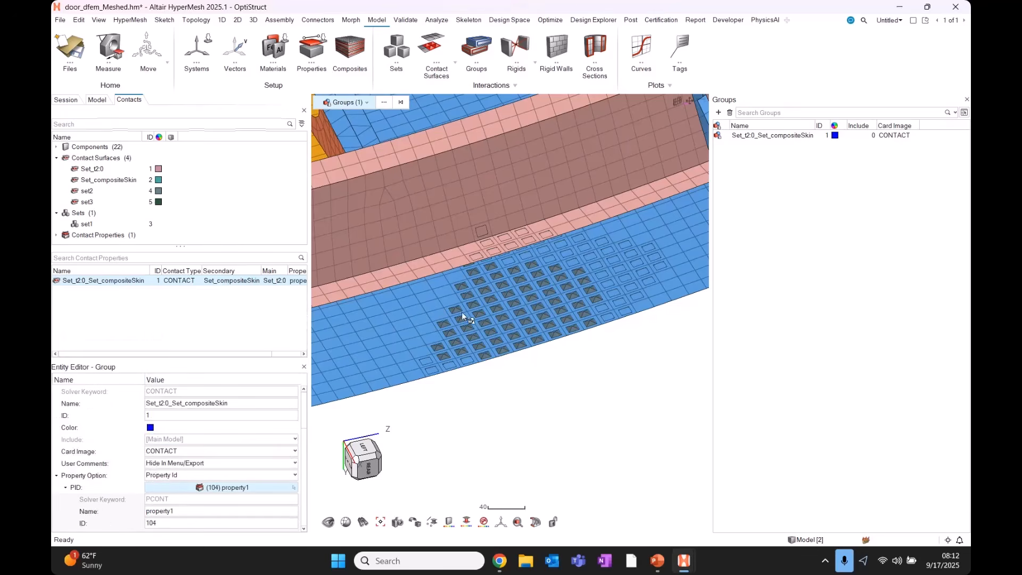
scroll(464, 312, "down", 5)
scroll(499, 309, "down", 1)
Isolate the purple rib and blue skin components in the view.
middle_click_drag(500, 309, 475, 270)
scroll(475, 270, "down", 3)
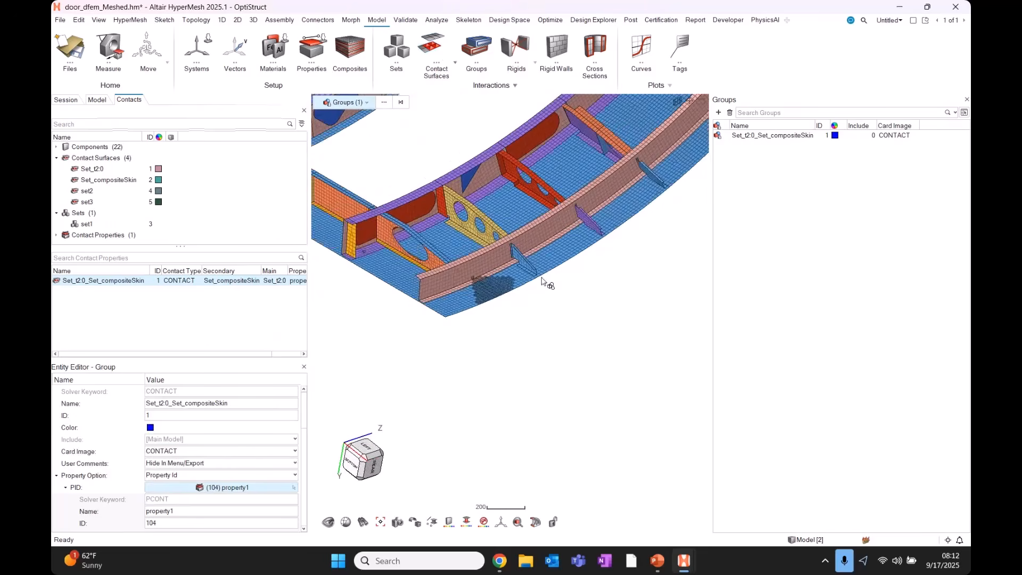
scroll(617, 292, "up", 1)
left_click(618, 291)
left_click(584, 211)
left_click(555, 244)
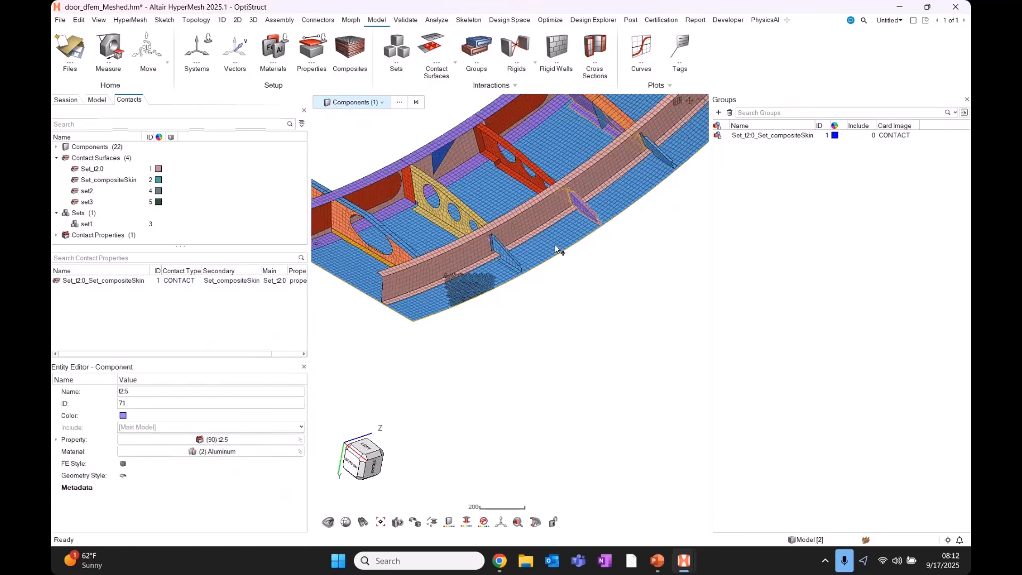
key("i")
right_click_drag(590, 254, 516, 408)
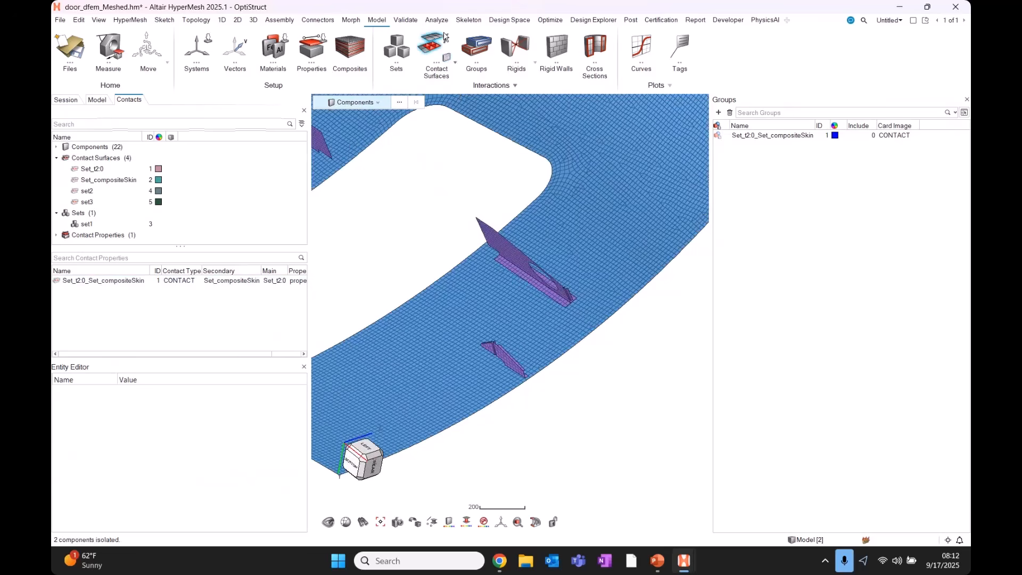
Start automatic Contact Surfaces creation and bring up its Tied/Sliding choice and options.
left_click(449, 42)
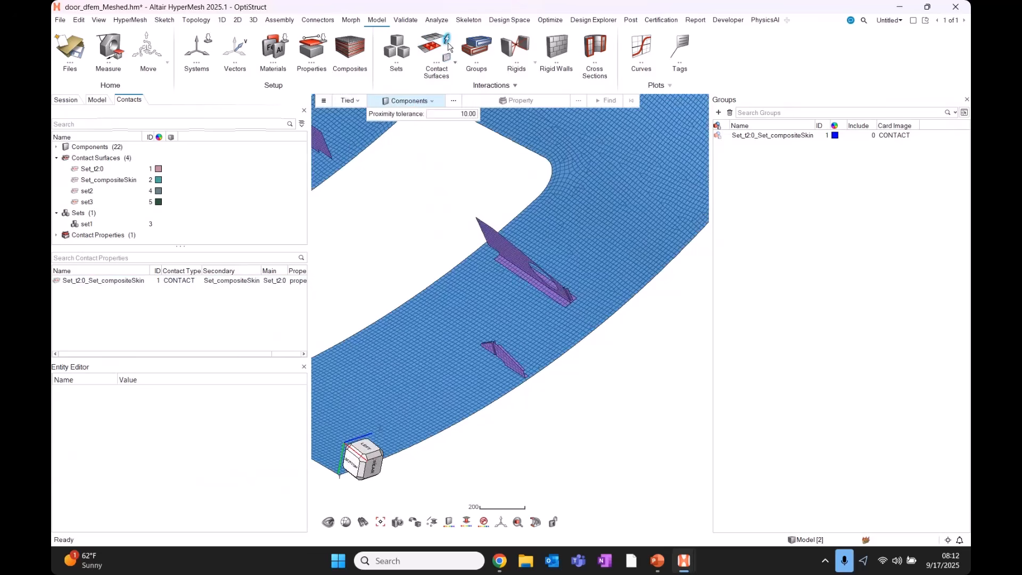
left_click(352, 102)
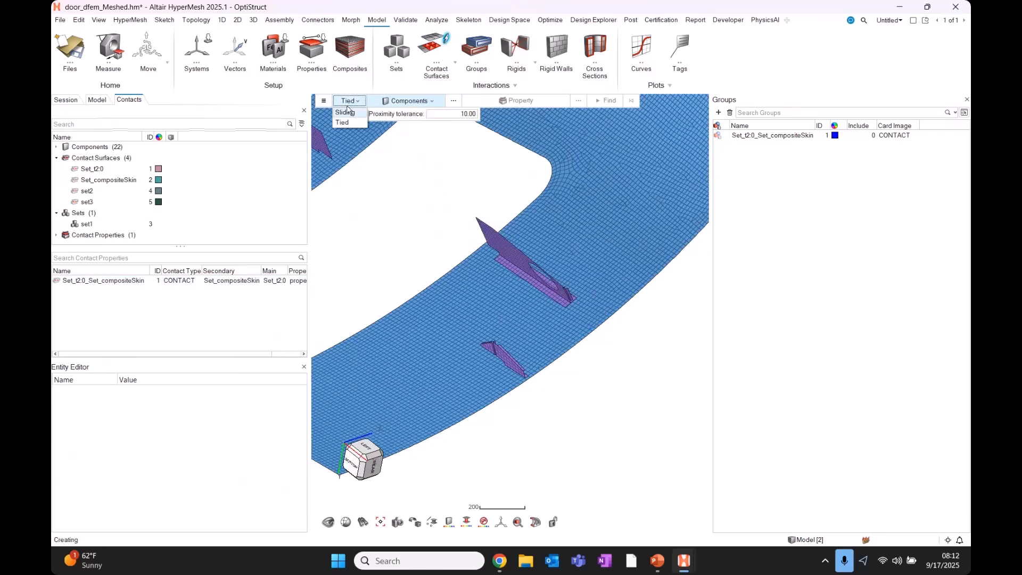
left_click(324, 101)
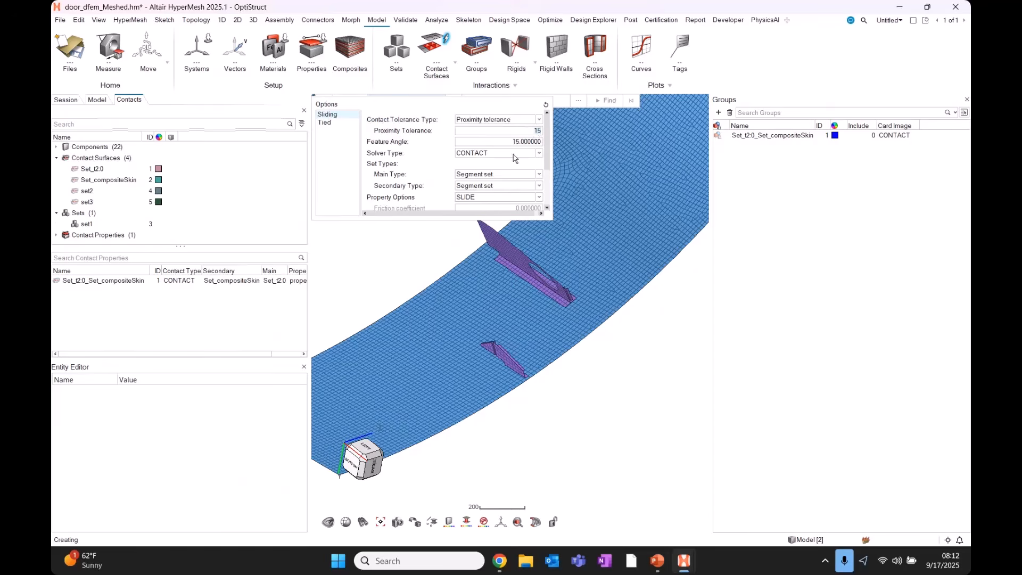
Keep CONTACT as the solver type and set the contact property option to STICK.
left_click(536, 154)
left_click(527, 163)
left_click(527, 198)
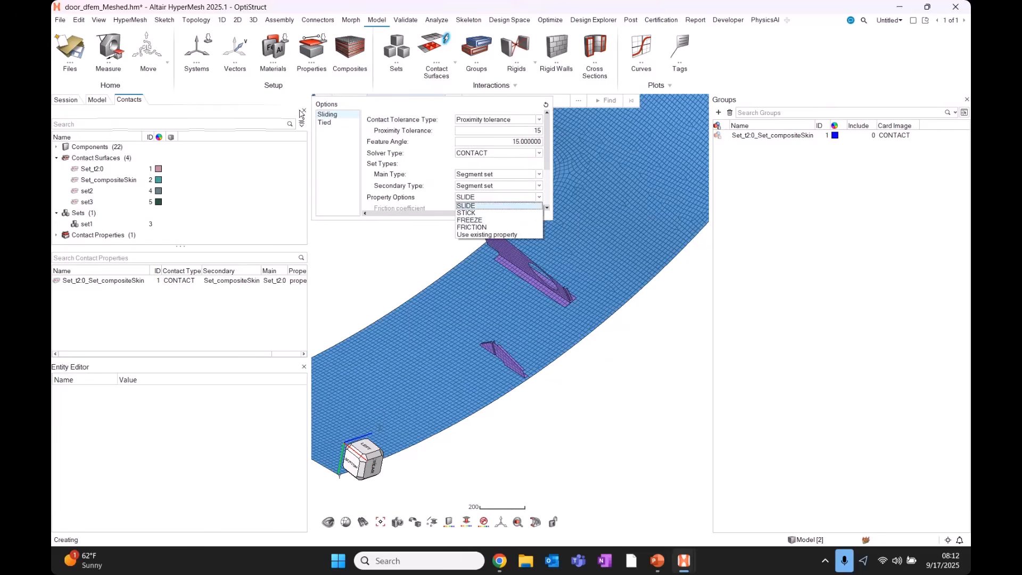
key("ctrl")
left_click(346, 116)
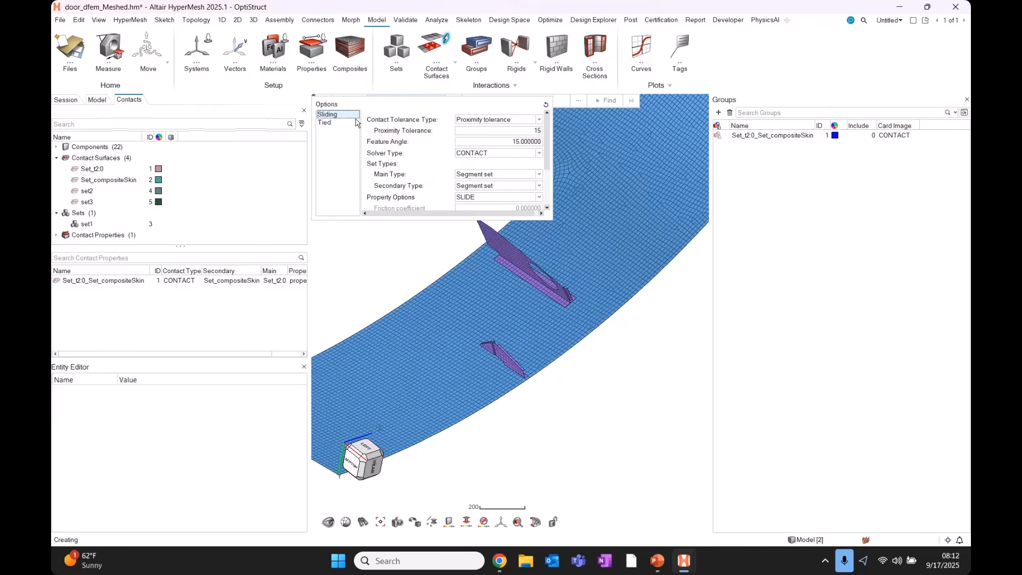
left_click(478, 198)
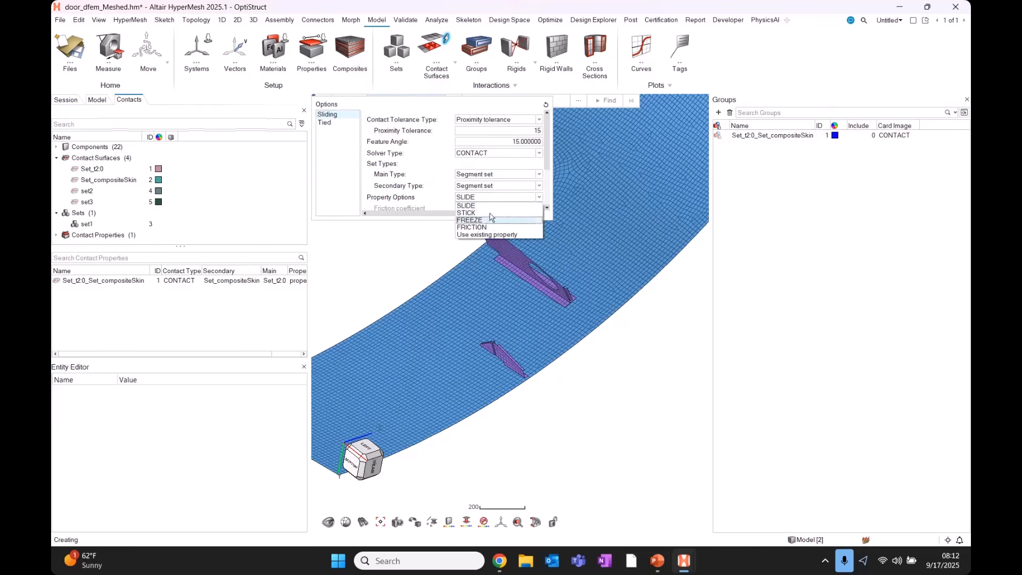
left_click(481, 212)
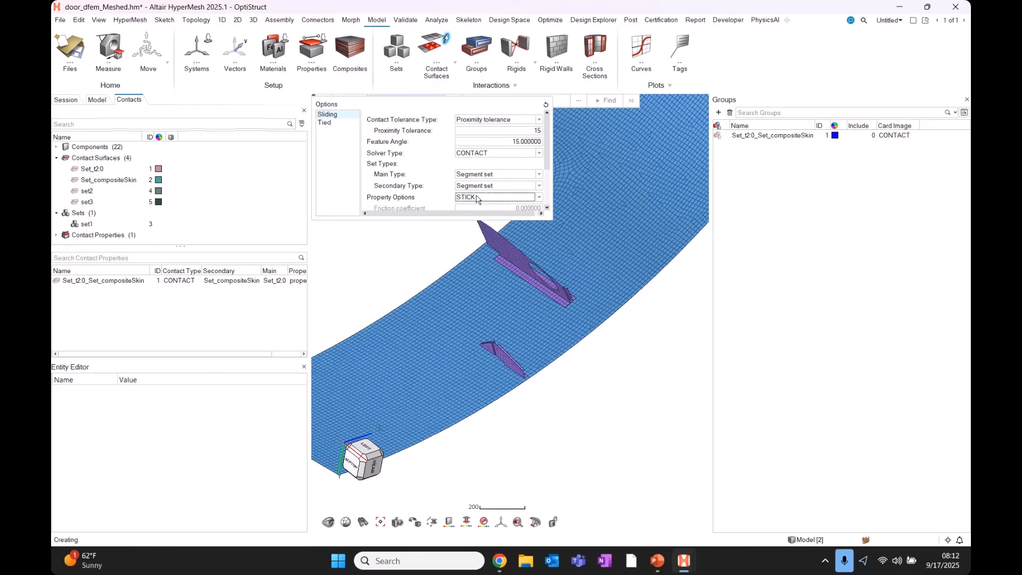
left_click_drag(547, 152, 543, 200)
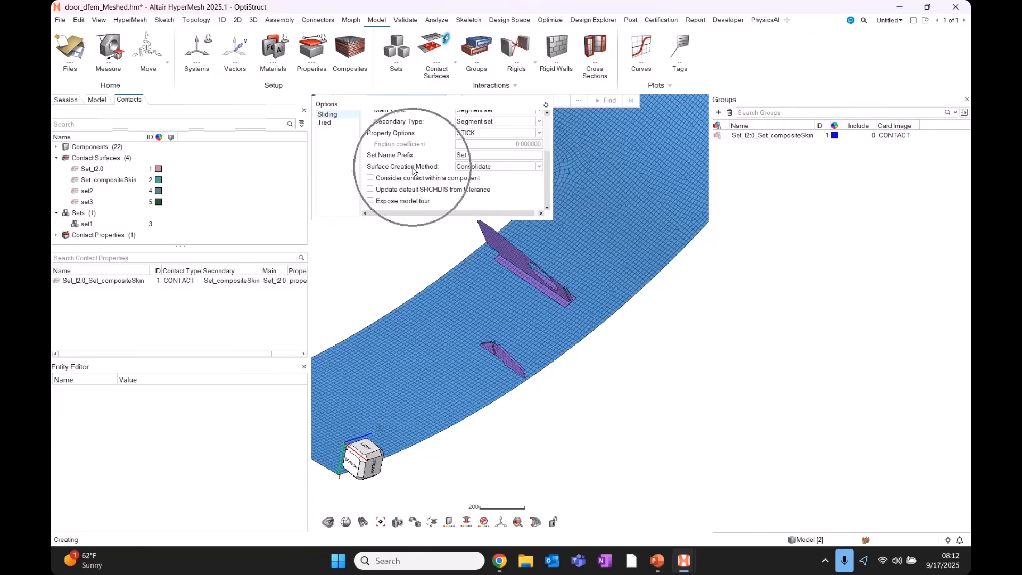
left_click(772, 135)
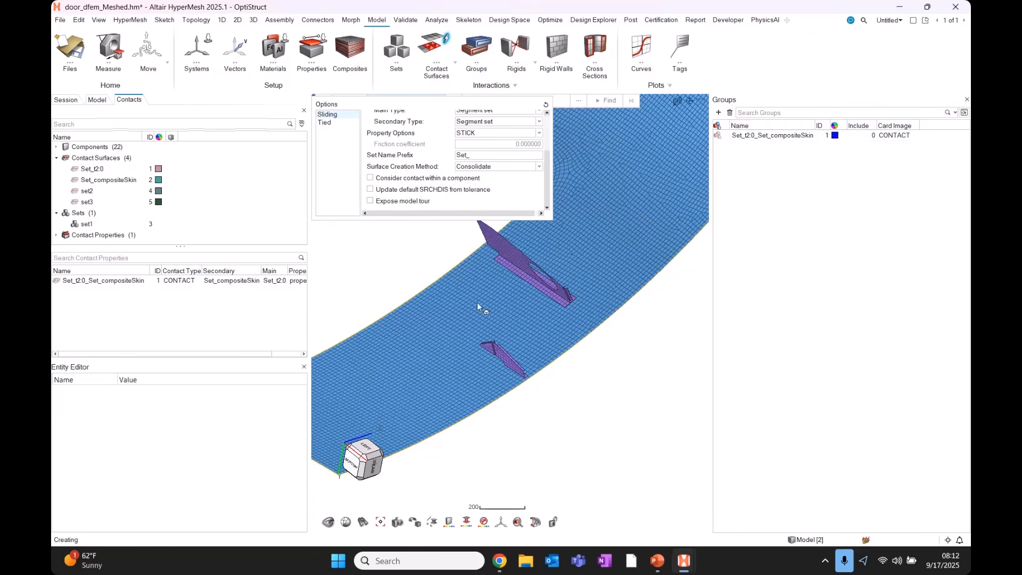
key("ctrl")
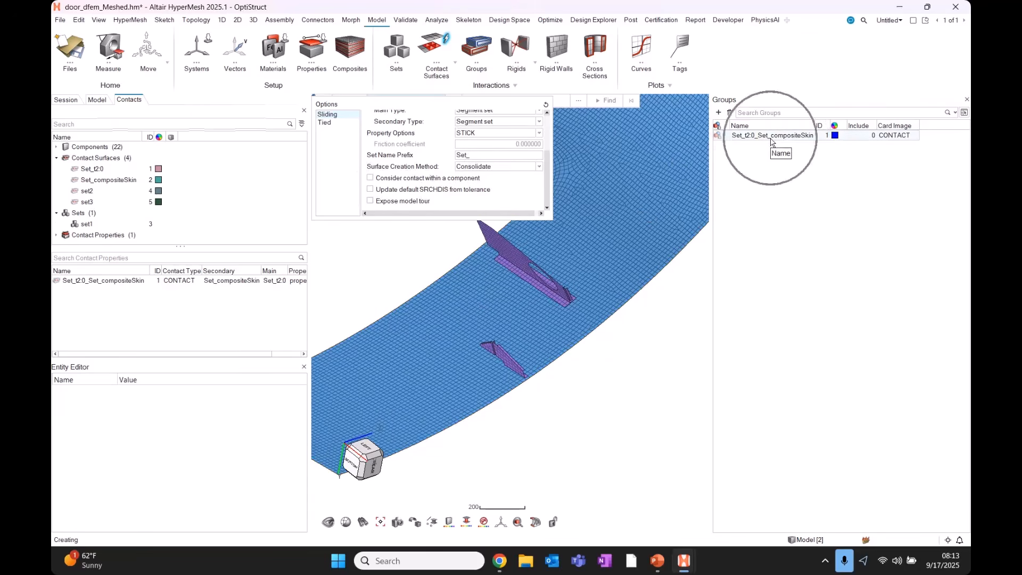
Choose Do not consolidate surfaces, enable Expose model tour, and pick the rib and skin.
left_click(539, 168)
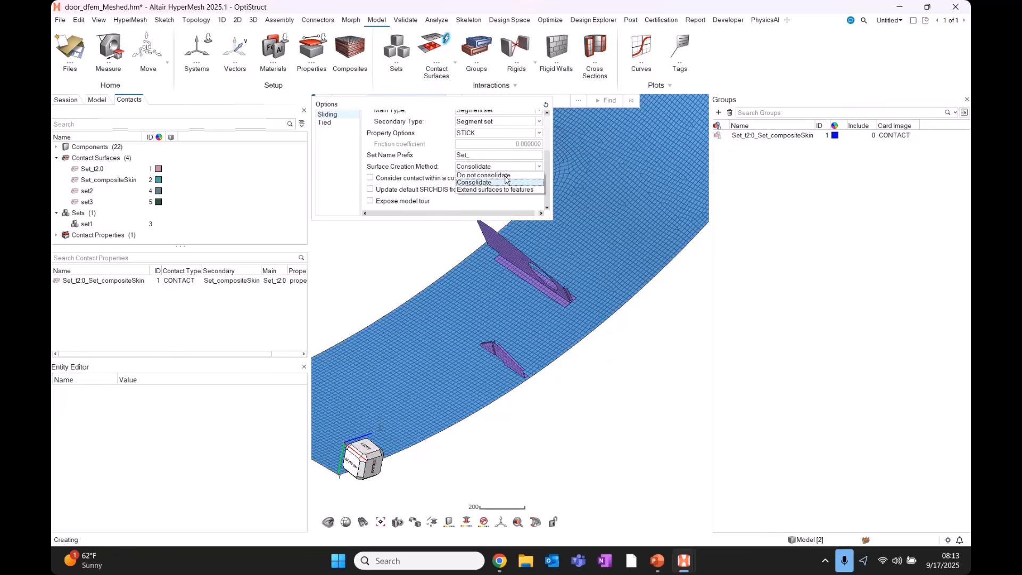
left_click(505, 176)
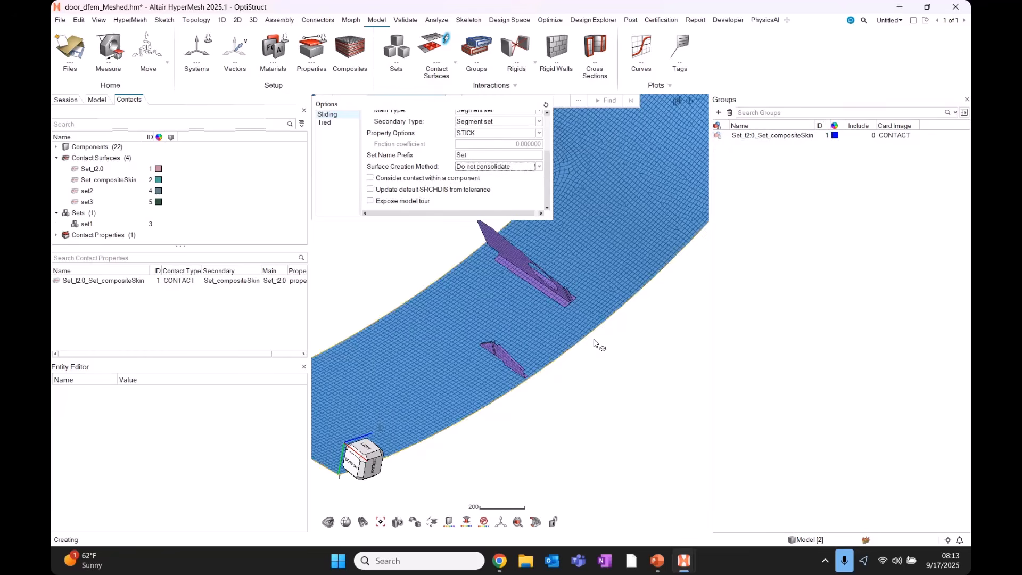
scroll(595, 343, "down", 2)
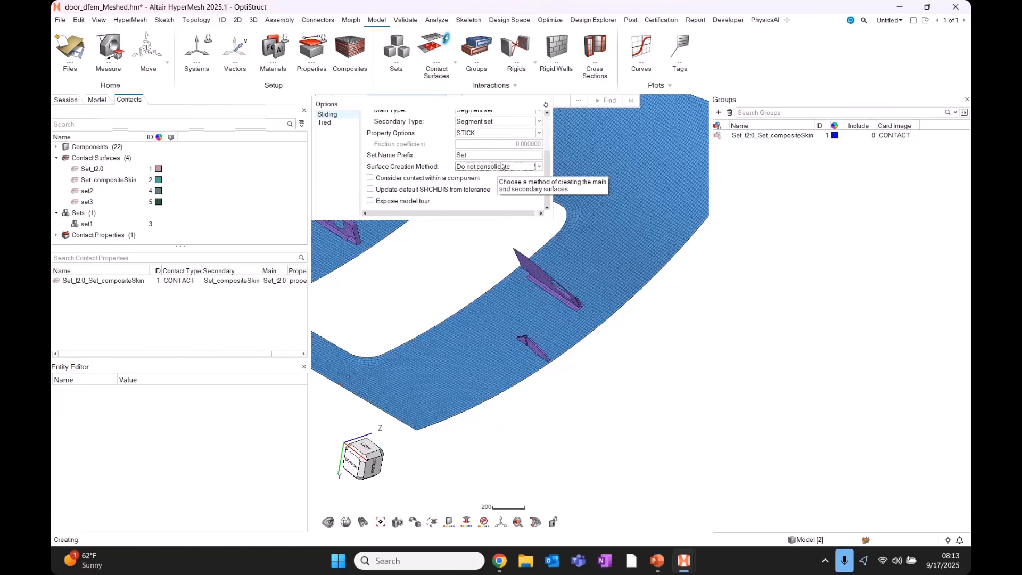
left_click(371, 201)
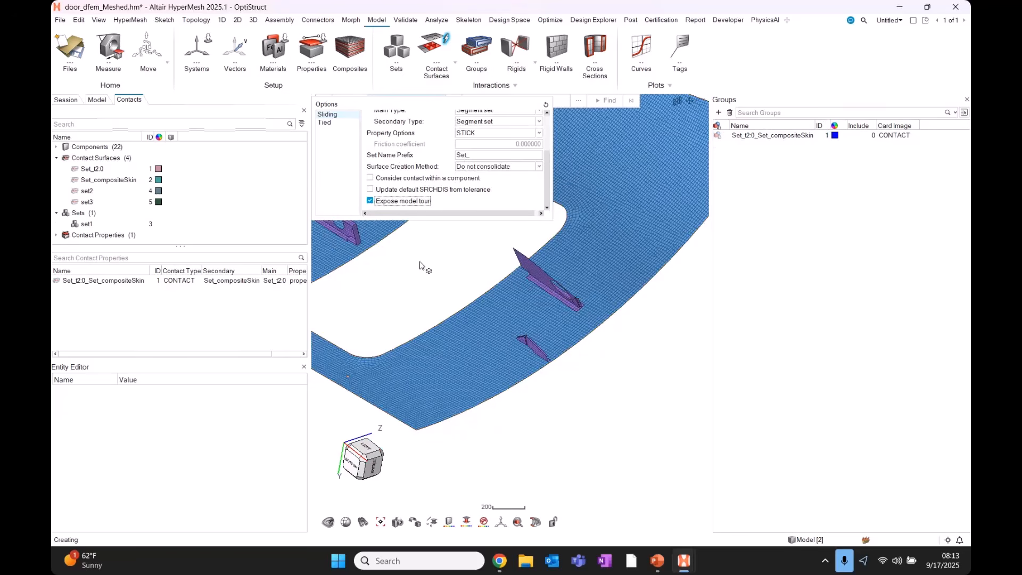
left_click(547, 290)
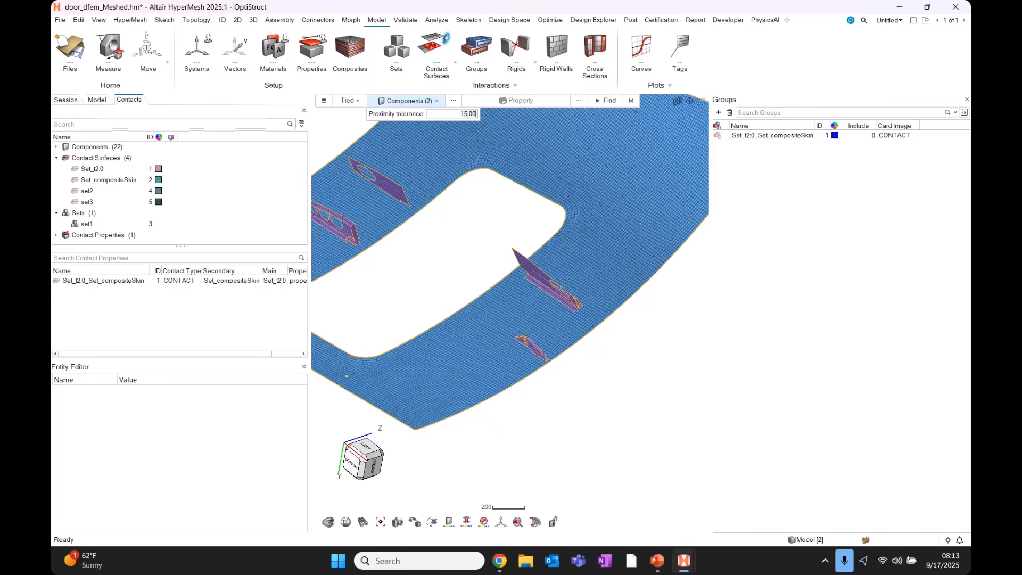
Choose the contact type and run Find at proximity tolerance 15 to detect new contacts.
left_click(350, 101)
left_click(345, 113)
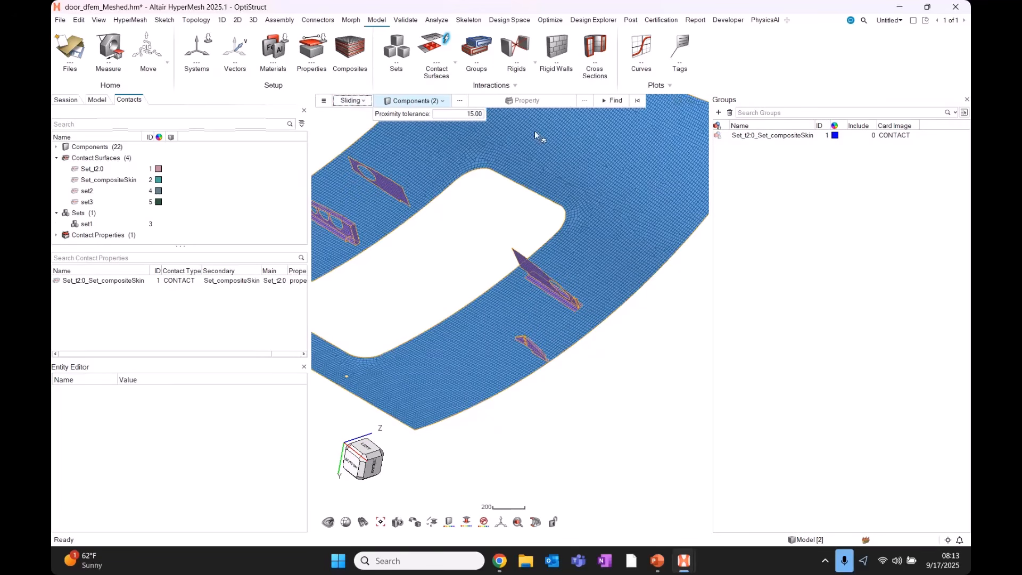
left_click(608, 102)
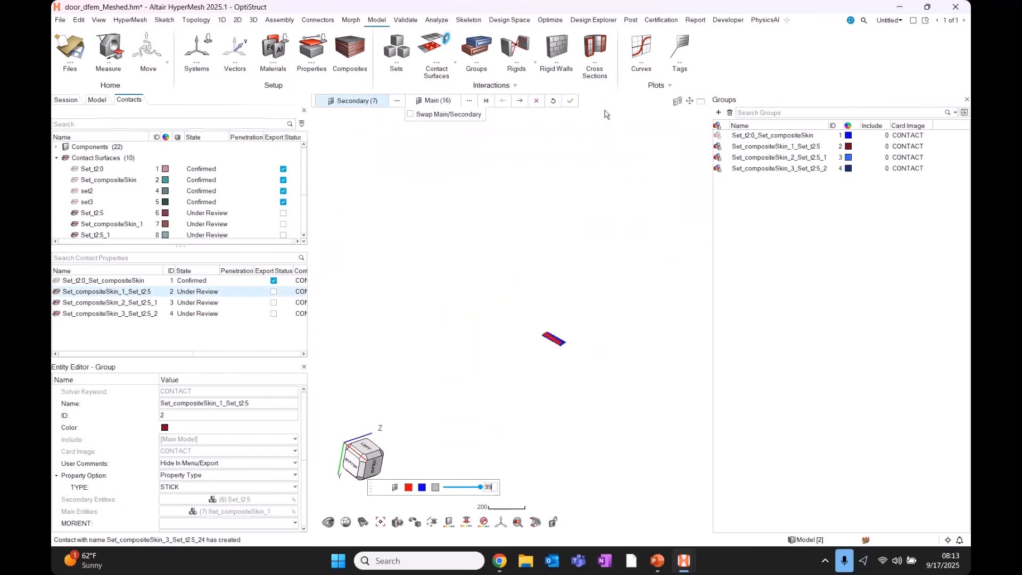
Confirm the new contacts one by one, briefly showing the model see-through.
left_click(519, 101)
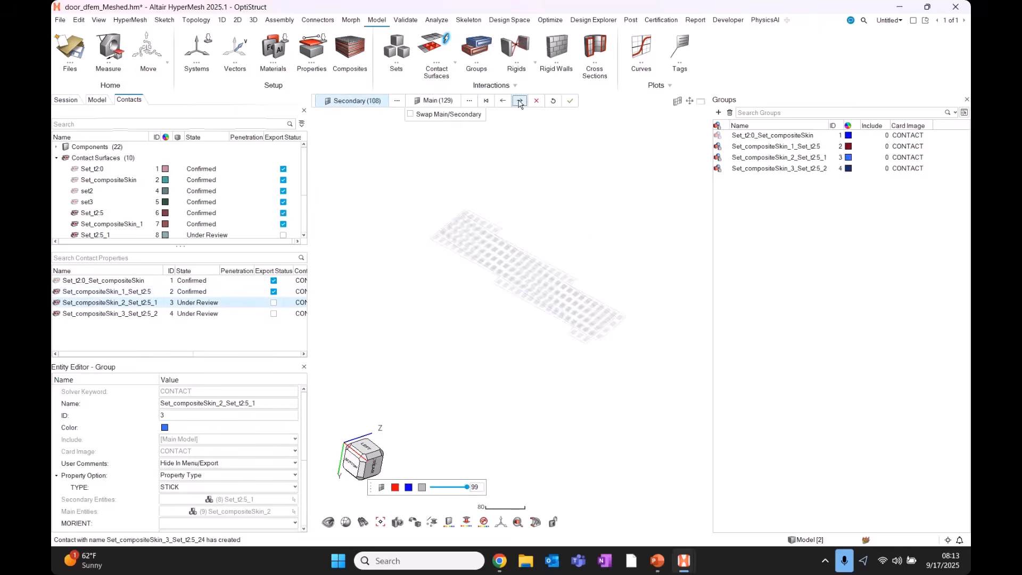
left_click(520, 101)
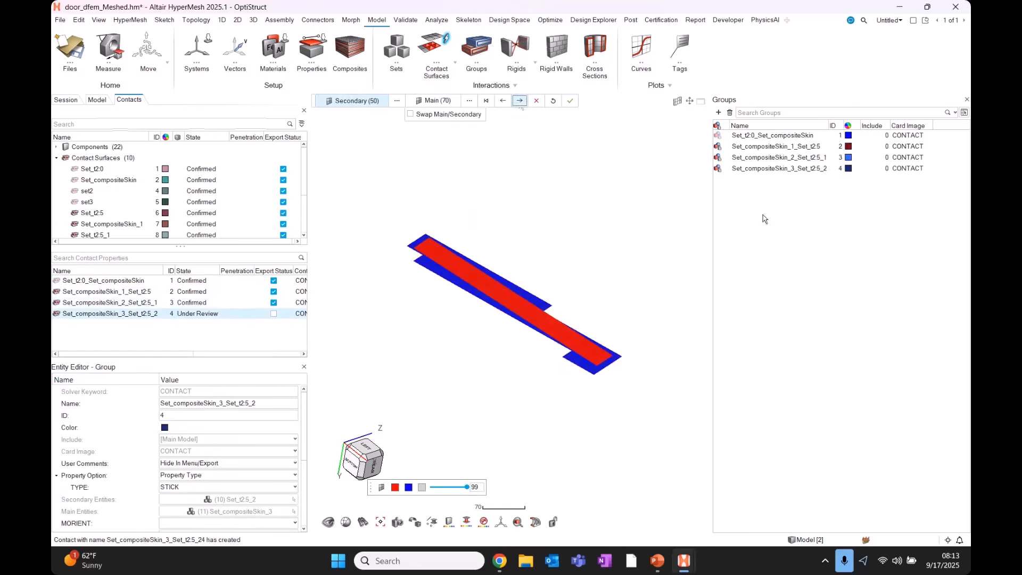
left_click_drag(781, 238, 780, 147)
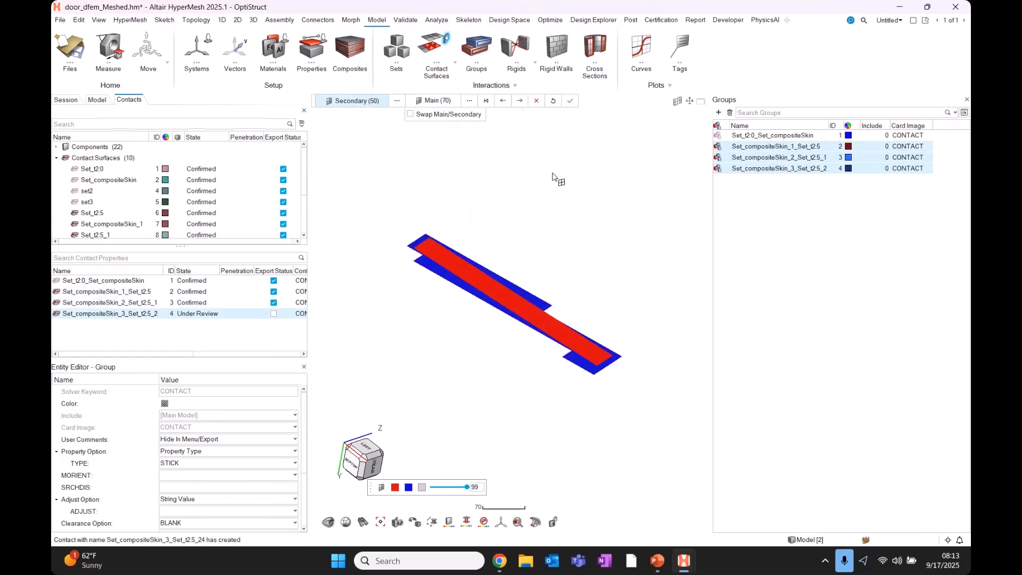
left_click_drag(374, 486, 434, 453)
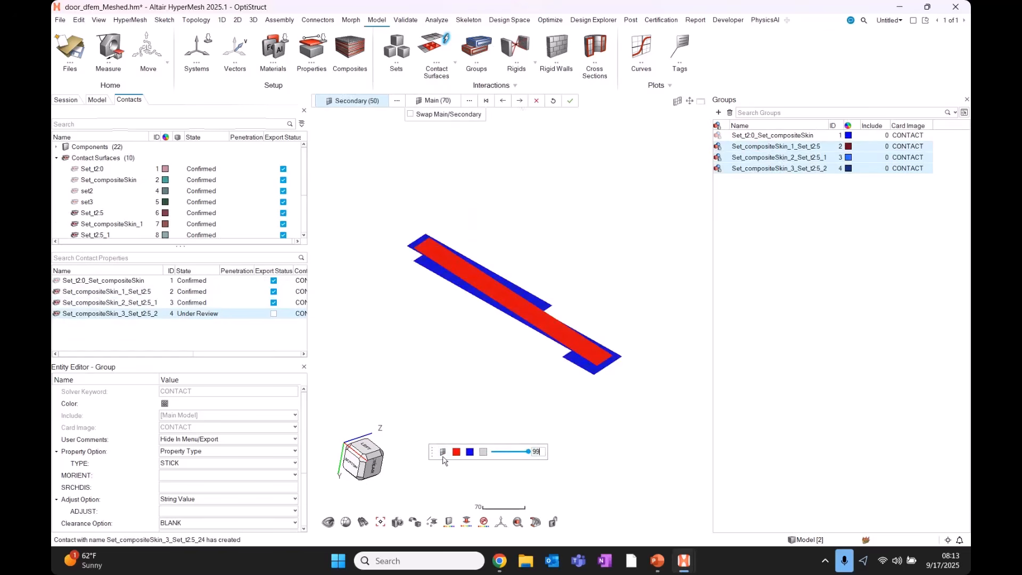
left_click(443, 453)
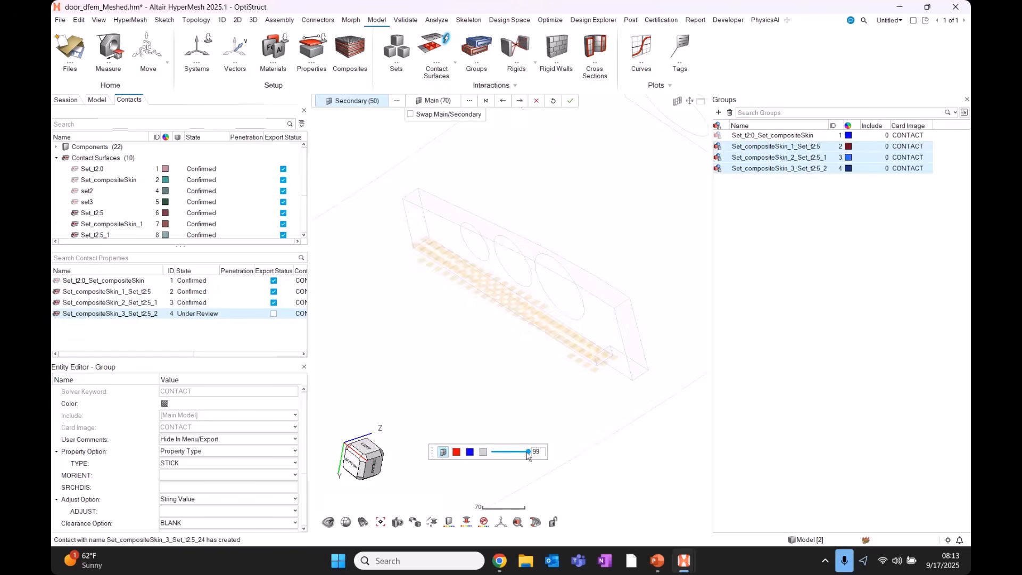
left_click_drag(529, 452, 537, 454)
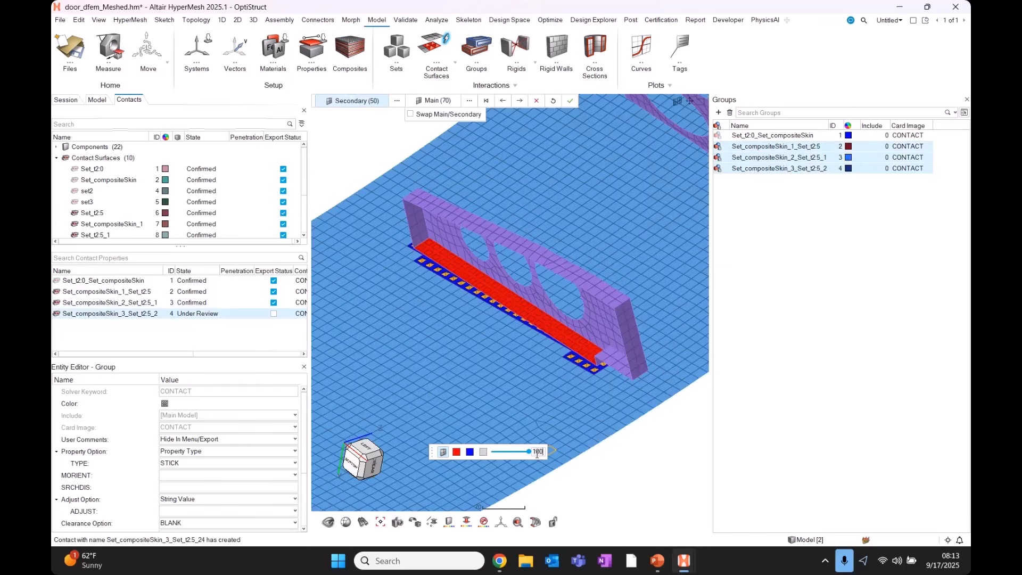
scroll(530, 331, "down", 3)
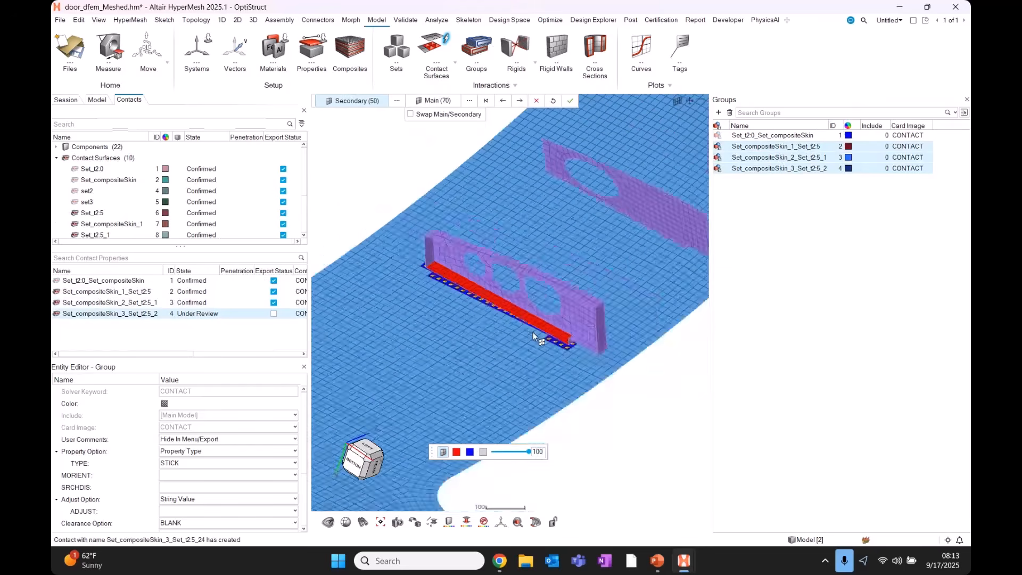
scroll(533, 332, "down", 5)
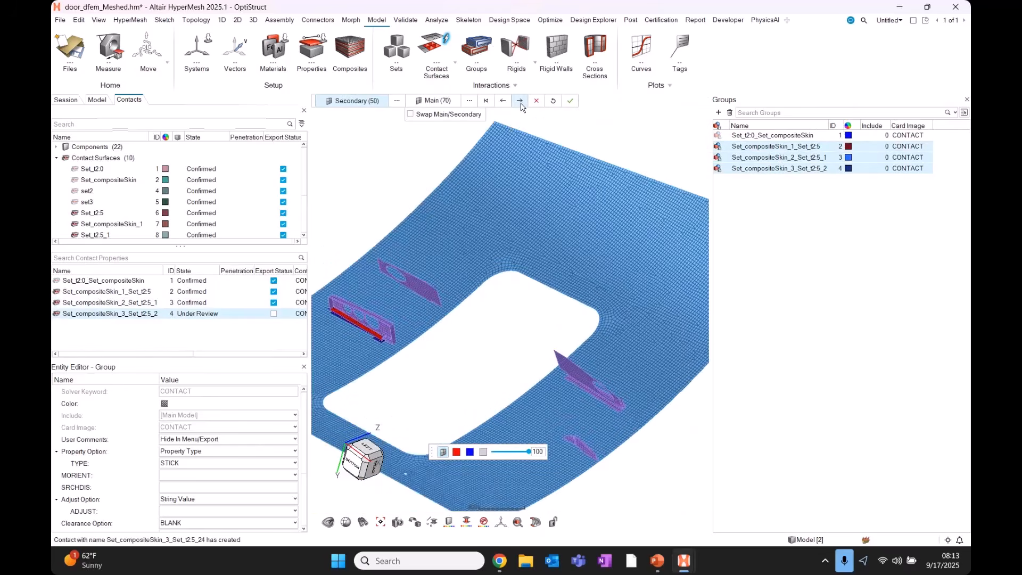
left_click(520, 101)
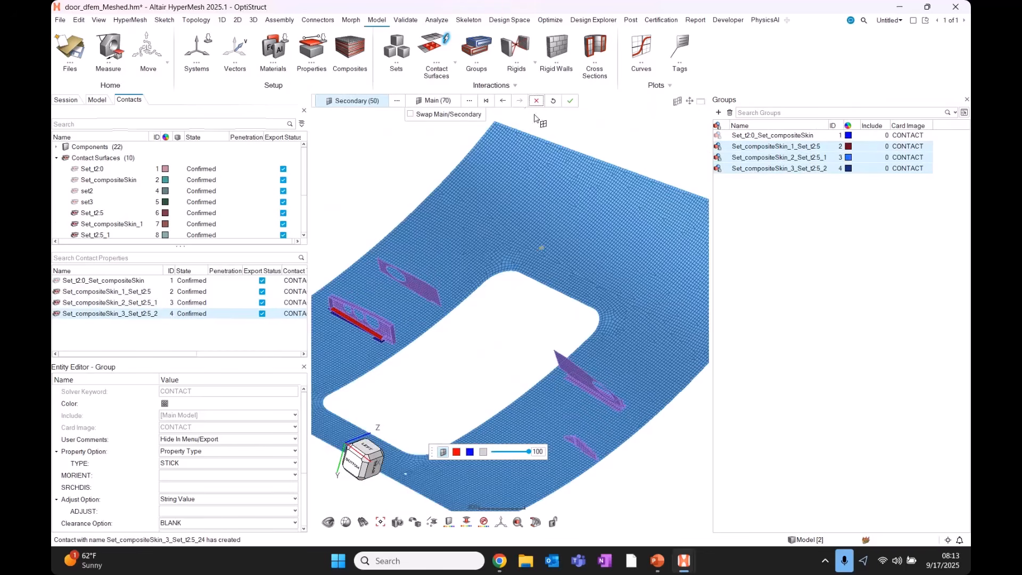
Step back to Set_compositeSkin_1_Set_t2.5 and forward again to inspect each contact.
left_click(503, 102)
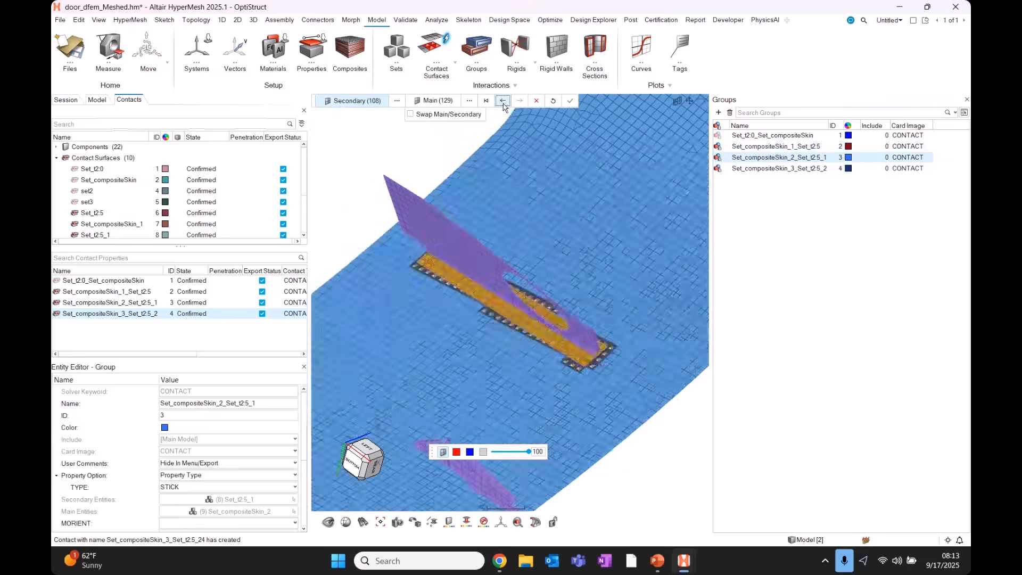
left_click(503, 102)
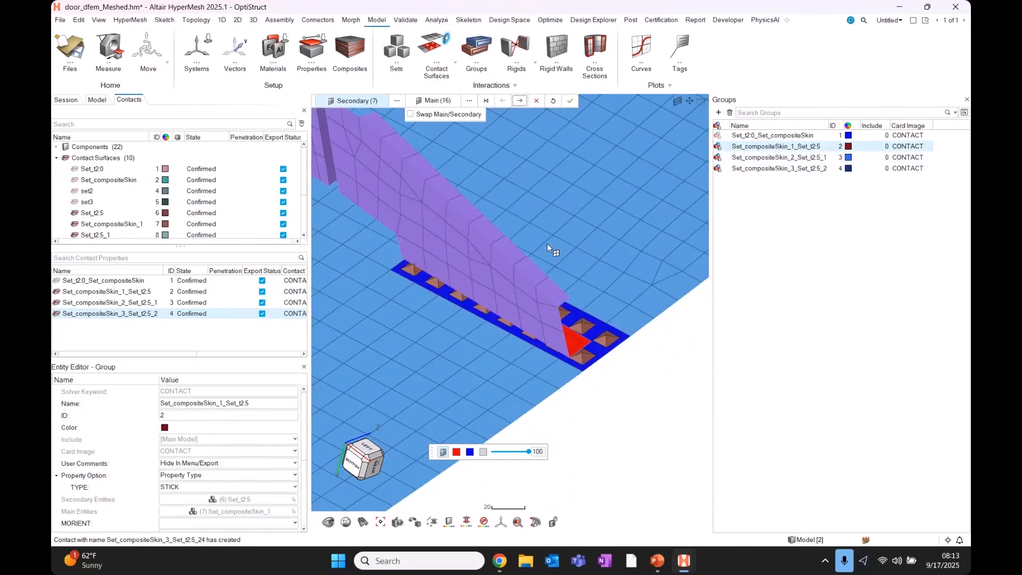
middle_click_drag(568, 352, 509, 340)
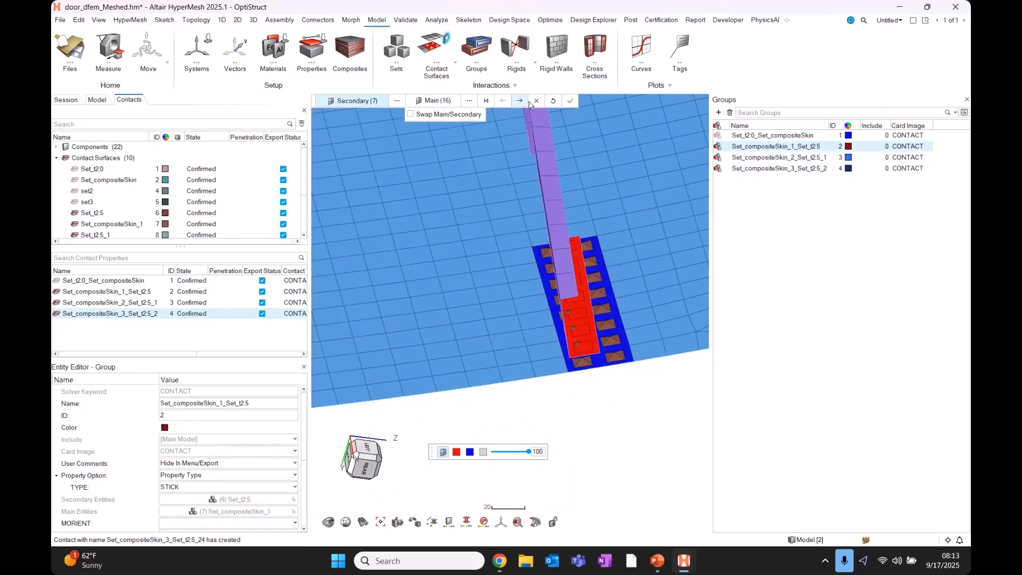
left_click(520, 101)
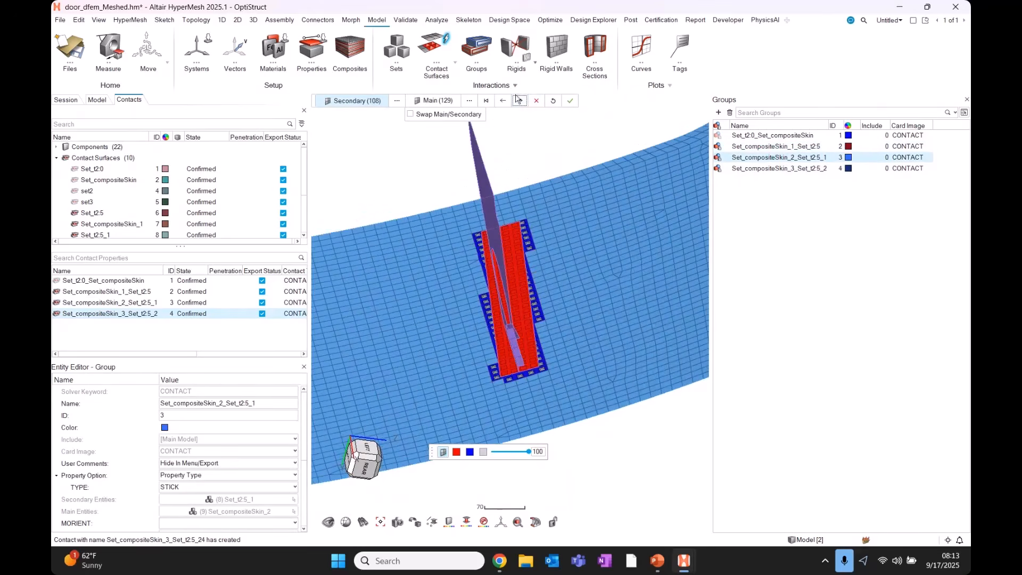
left_click(520, 100)
middle_click_drag(490, 354, 517, 326)
scroll(517, 327, "up", 3)
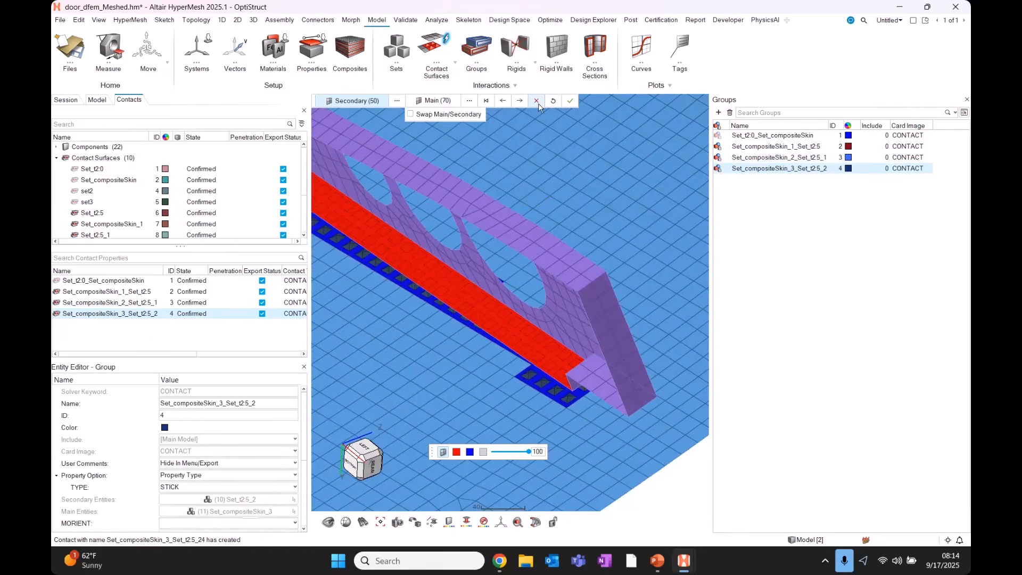
Delete Set_compositeSkin_3_Set_t2.5_2 and swap main/secondary of Set_compositeSkin_2_Set_t2.5_1.
left_click(539, 100)
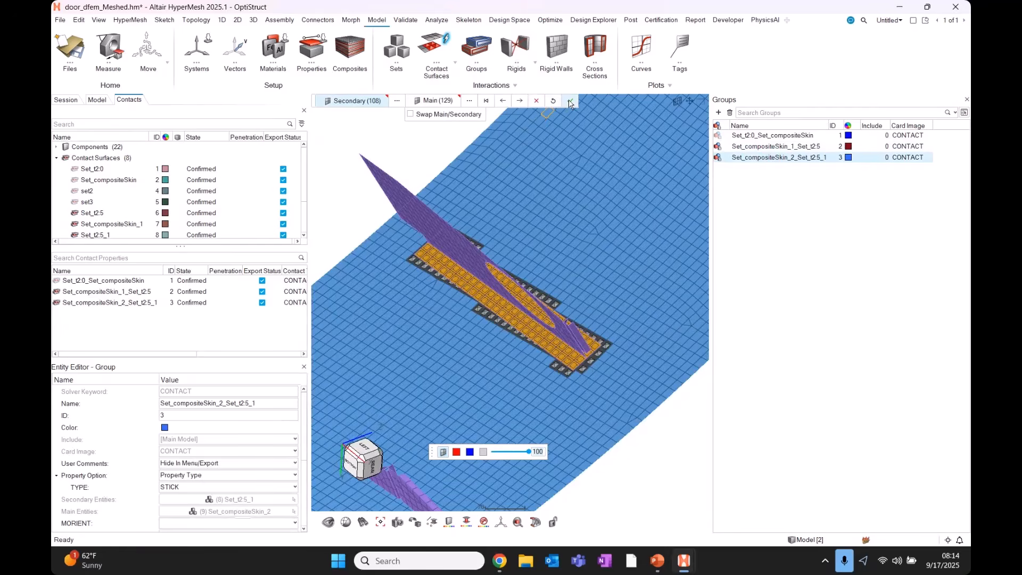
key("ctrl")
left_click(419, 115)
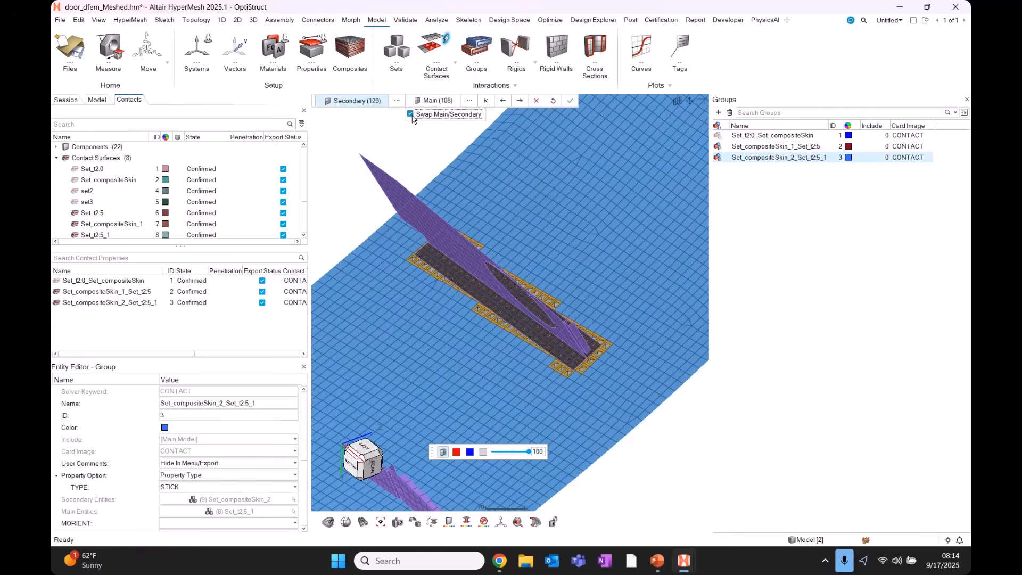
Close the contact review, tilt the door panel, and briefly select then deselect set2.
left_click(572, 102)
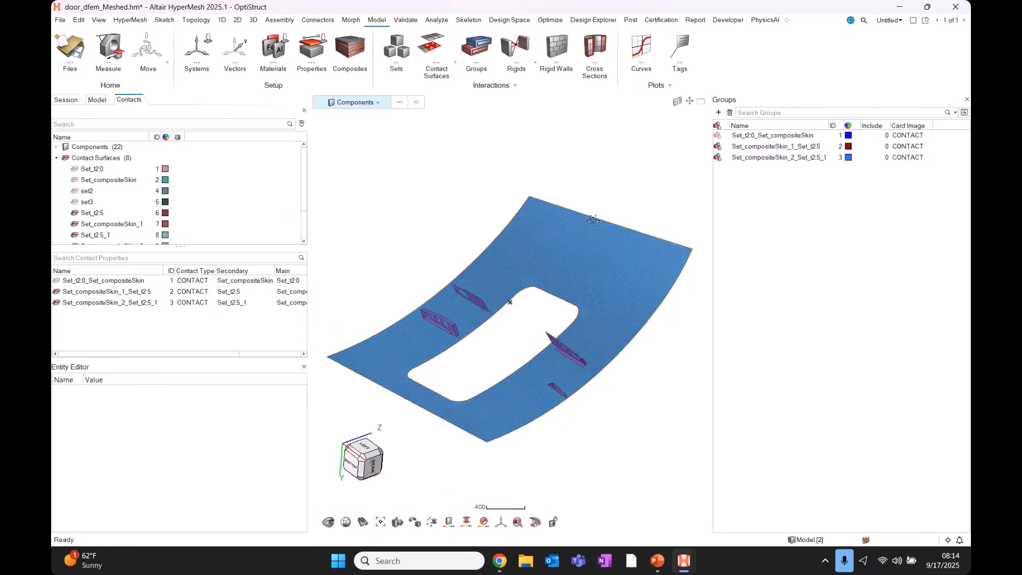
scroll(602, 226, "down", 5)
scroll(587, 272, "up", 4)
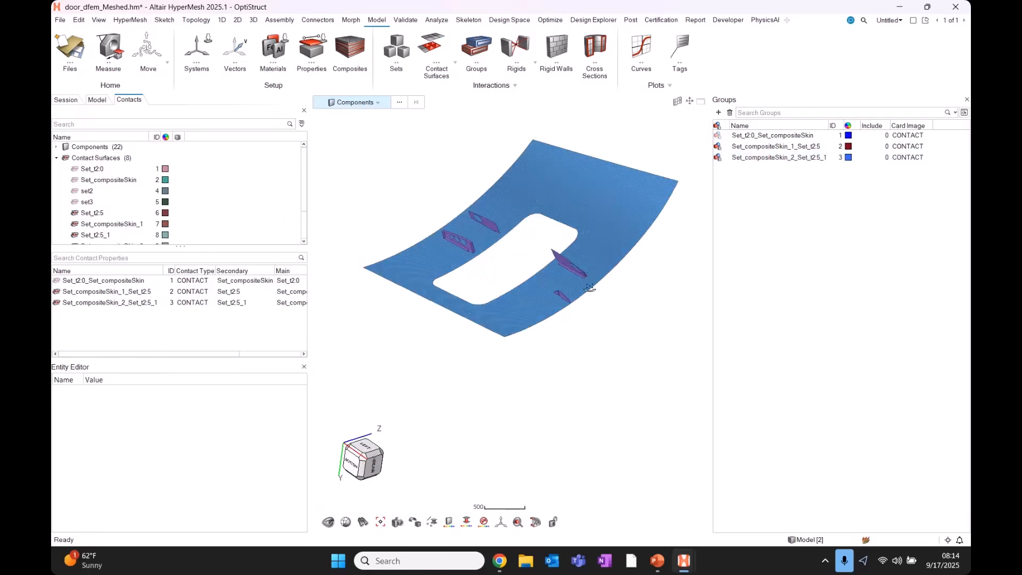
middle_click_drag(586, 273, 583, 281)
left_click(244, 174)
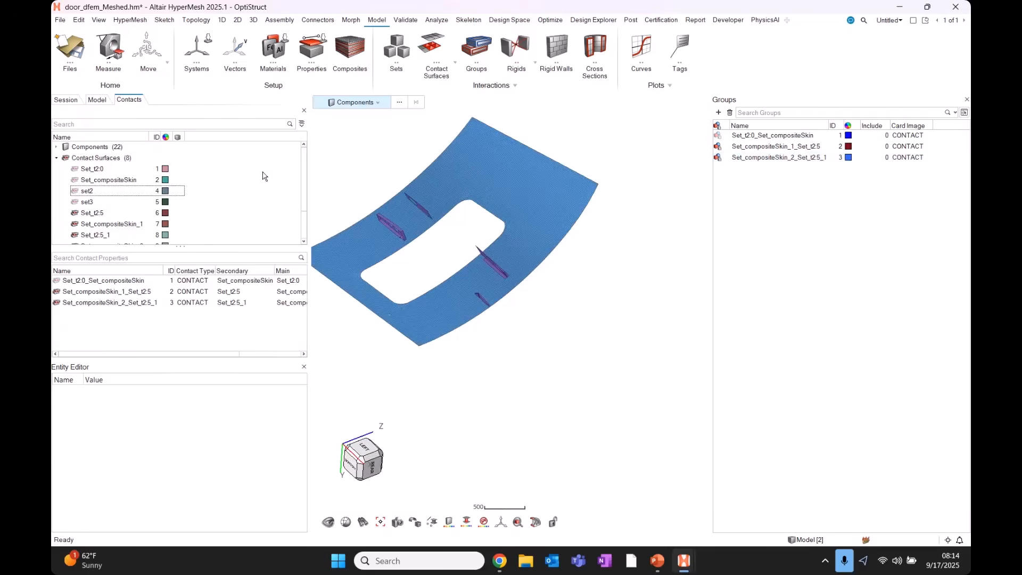
left_click(432, 262)
scroll(554, 275, "up", 5)
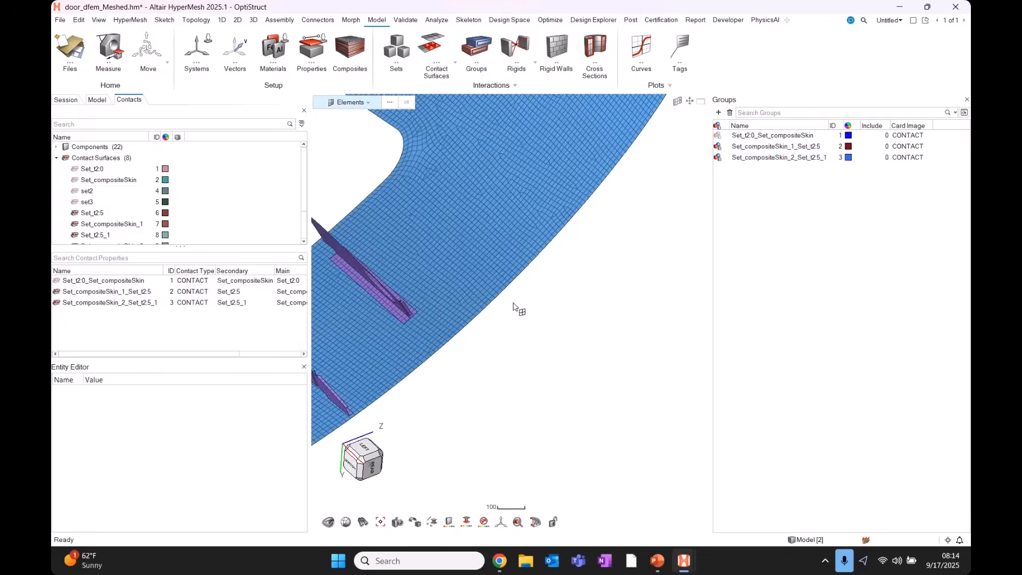
key("ctrl")
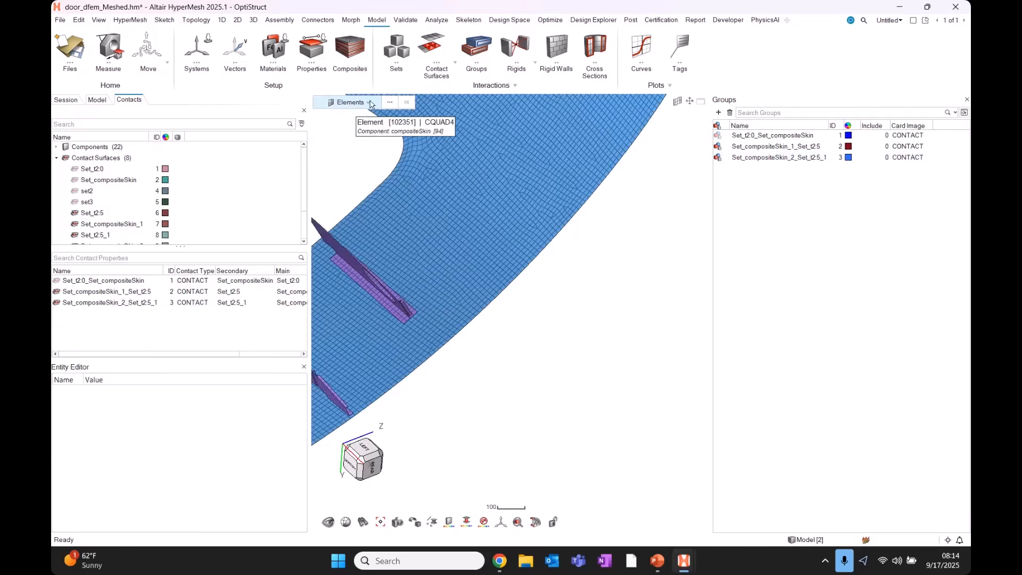
left_click_drag(512, 301, 638, 108)
right_click(599, 238)
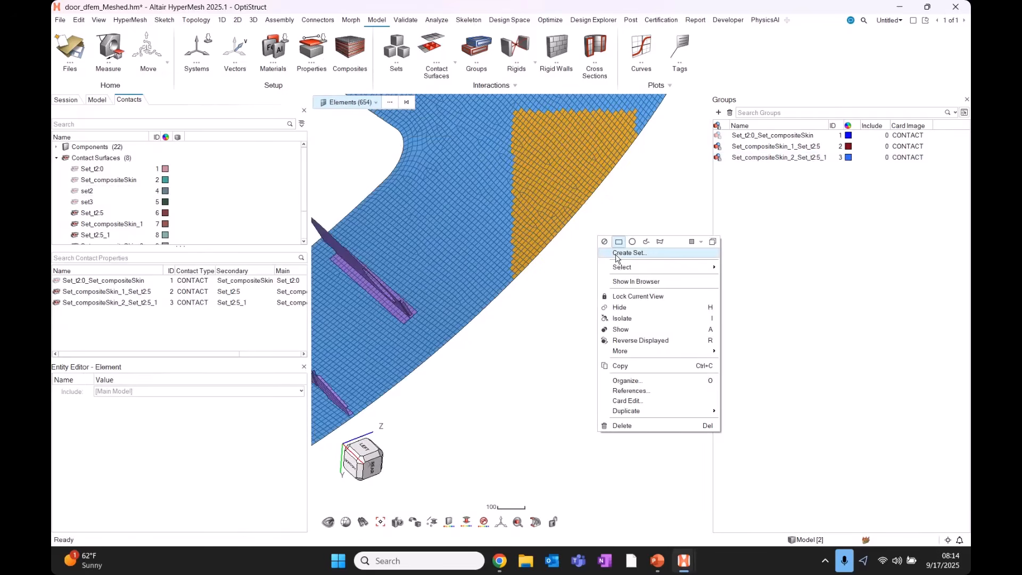
key("ctrl")
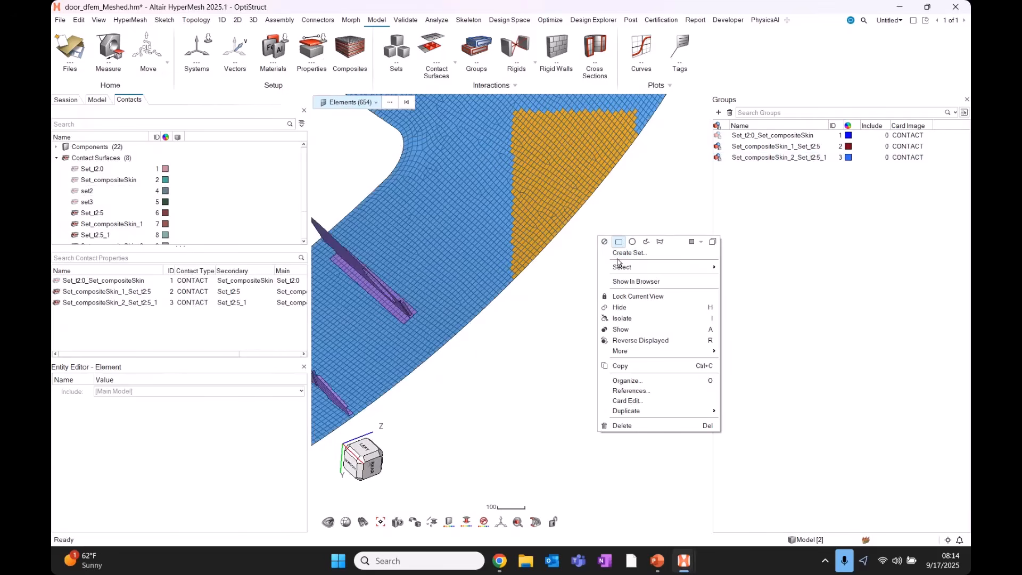
right_click(251, 176)
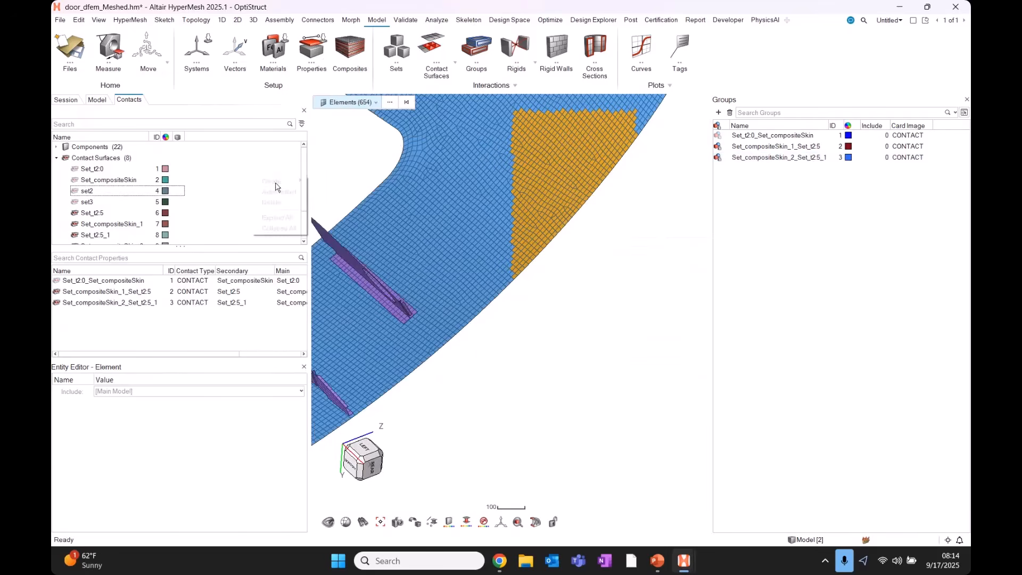
mouse_move(277, 184)
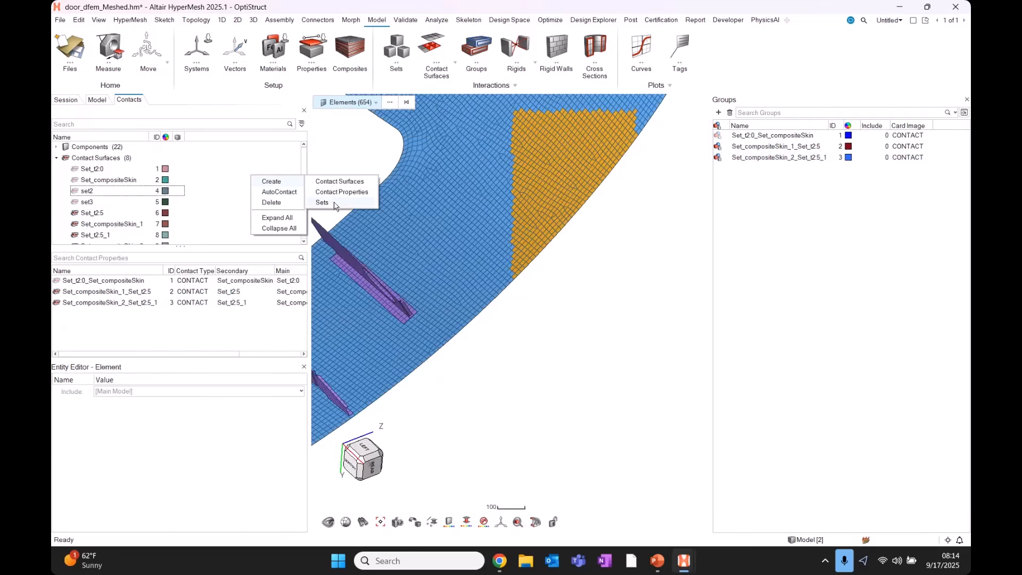
left_click(603, 335)
Display the door skin's element normals colour-coded by direction in a face-on view.
key("Escape")
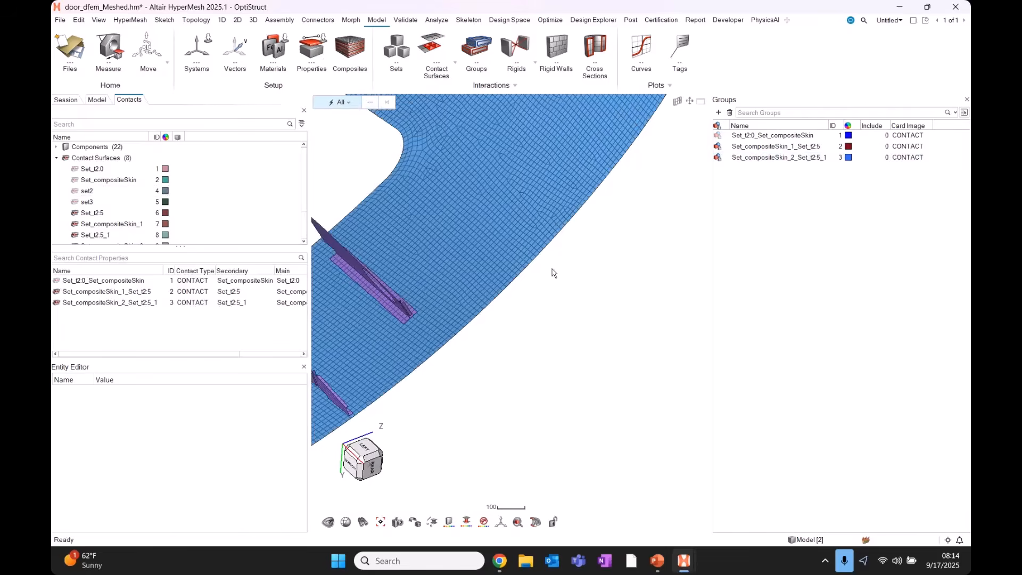
scroll(566, 315, "down", 5)
mouse_move(489, 327)
middle_mouse_down()
mouse_move(507, 326)
mouse_move(506, 315)
middle_mouse_up()
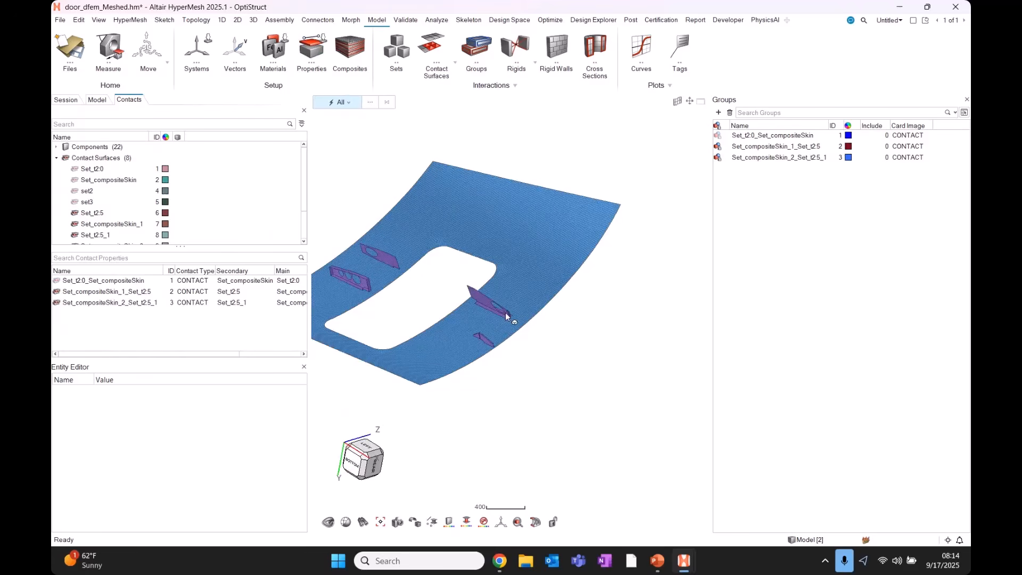
left_click(238, 21)
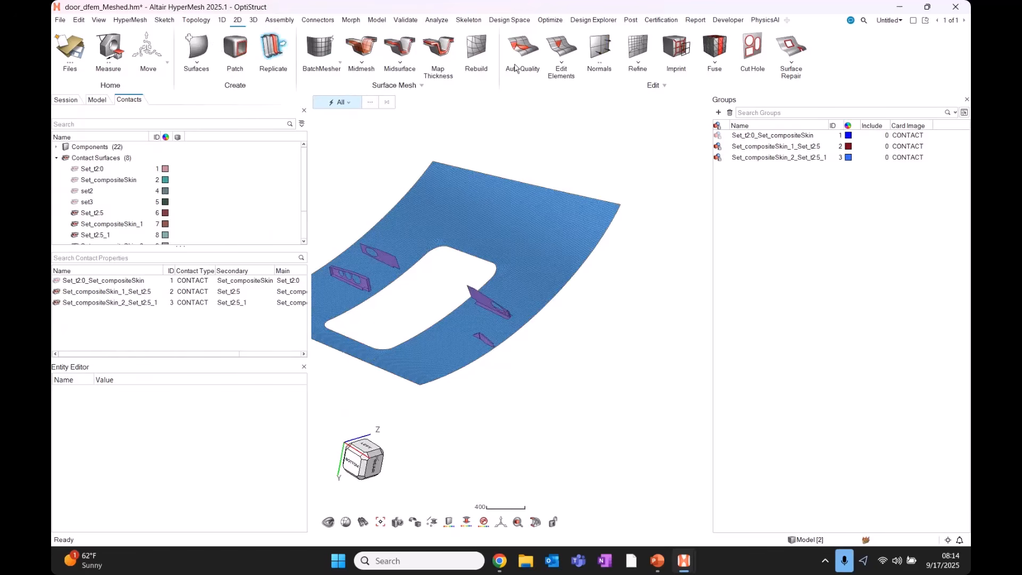
left_click(600, 50)
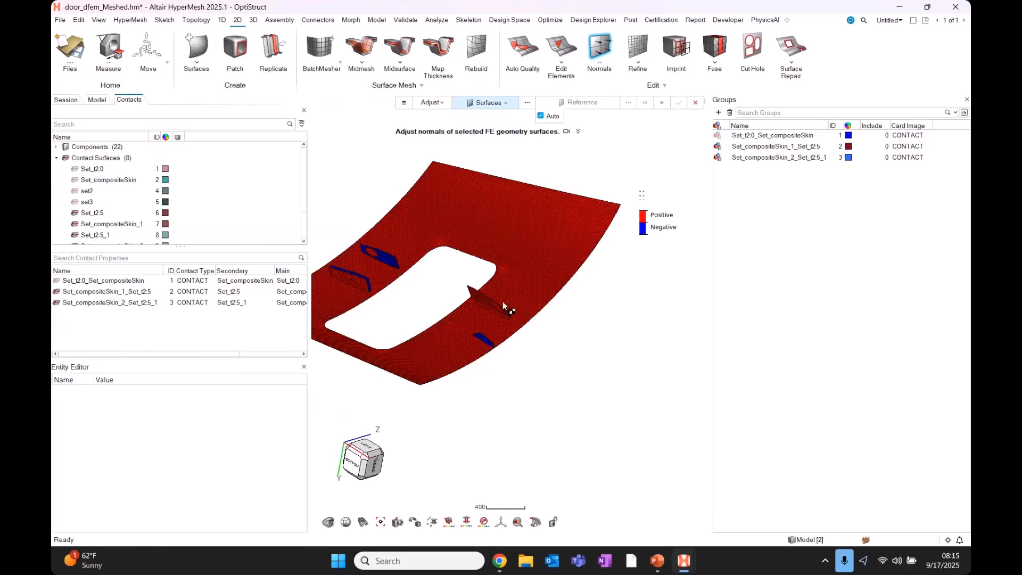
middle_click_drag(528, 313, 519, 337)
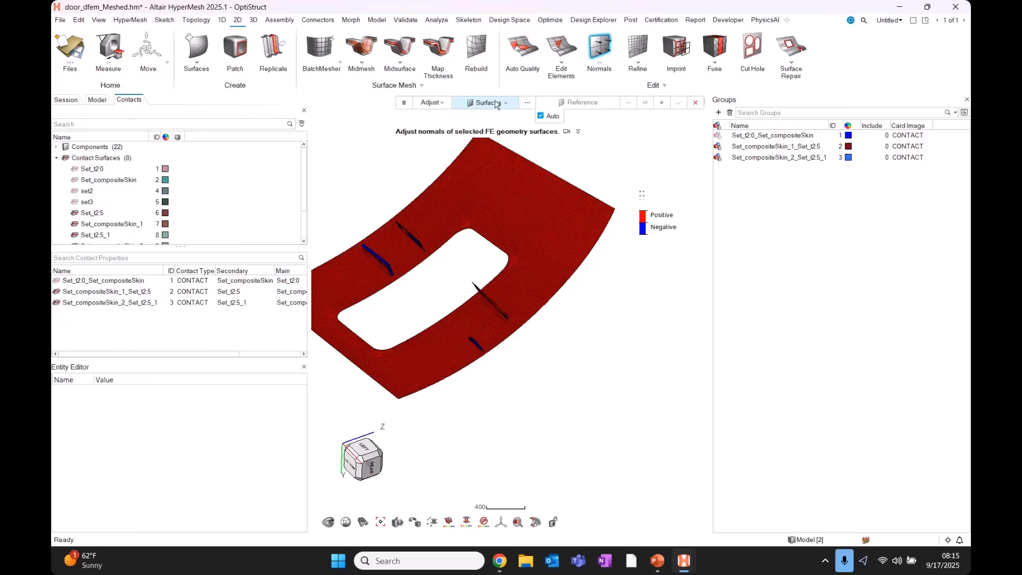
Reverse the normals of the 555 elements in the flipped corner patch.
left_click(495, 102)
left_click(479, 128)
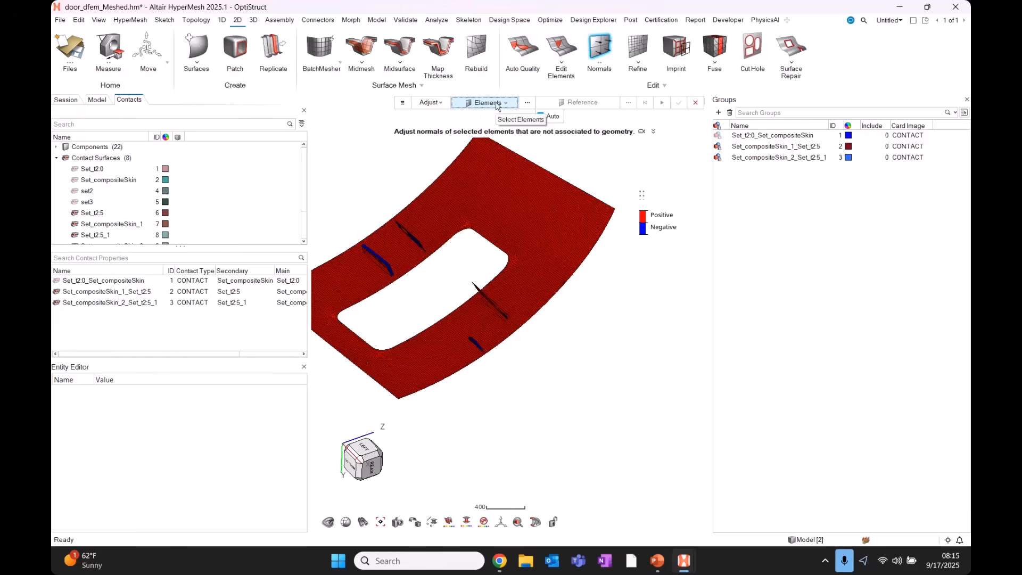
left_click(497, 104)
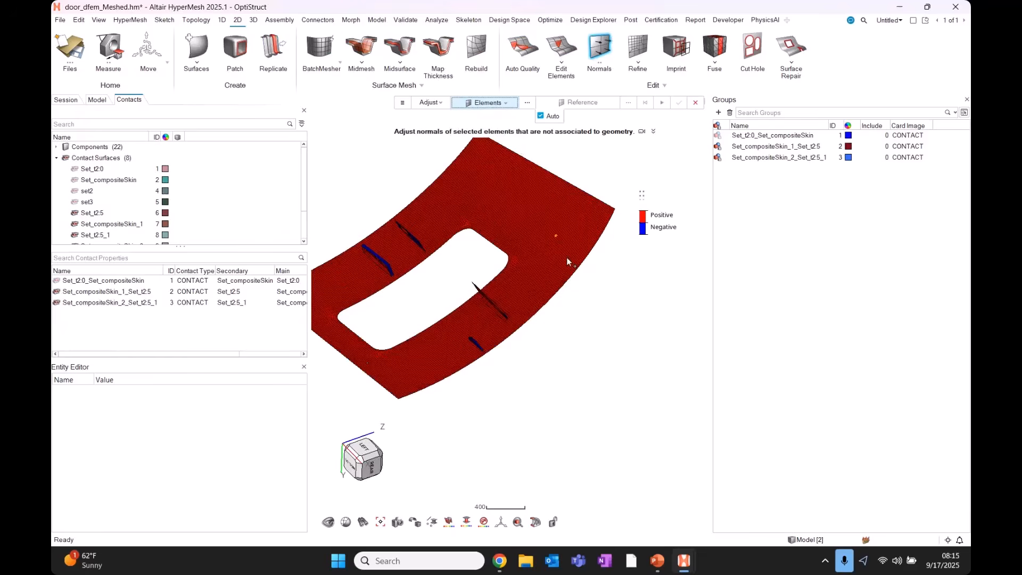
scroll(566, 257, "up", 5)
right_click_drag(611, 333, 508, 296)
left_click_drag(549, 343, 365, 178)
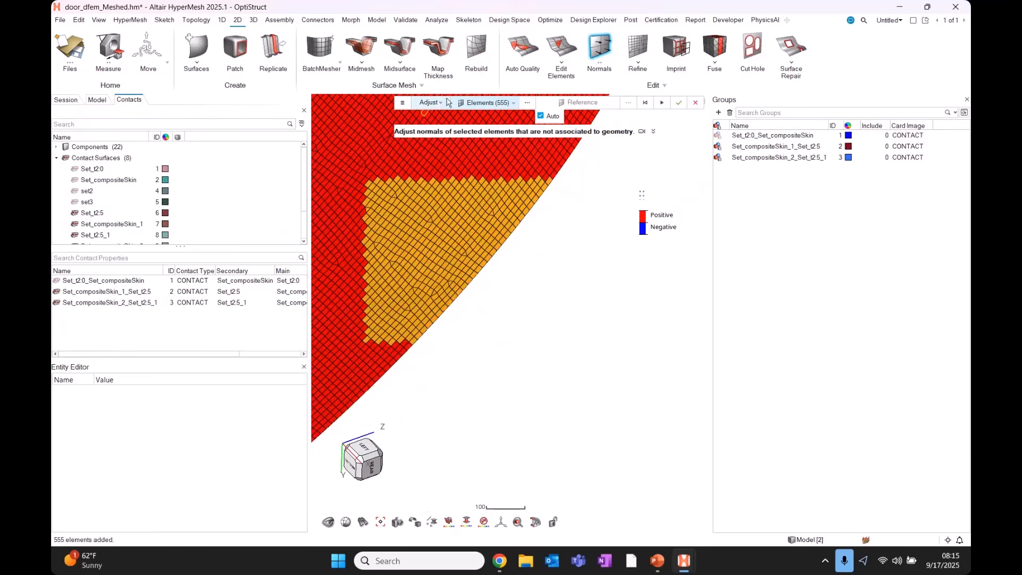
left_click(443, 104)
left_click(436, 130)
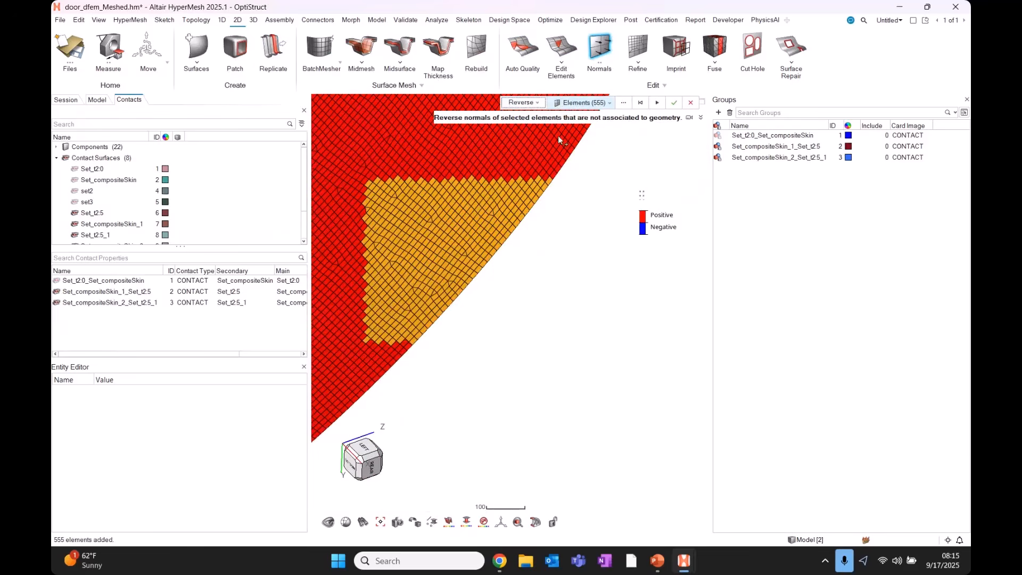
left_click(656, 103)
Adjust normals on 2452 elements around the corner so they point consistently.
middle_click_drag(418, 276, 441, 262)
scroll(492, 293, "down", 3)
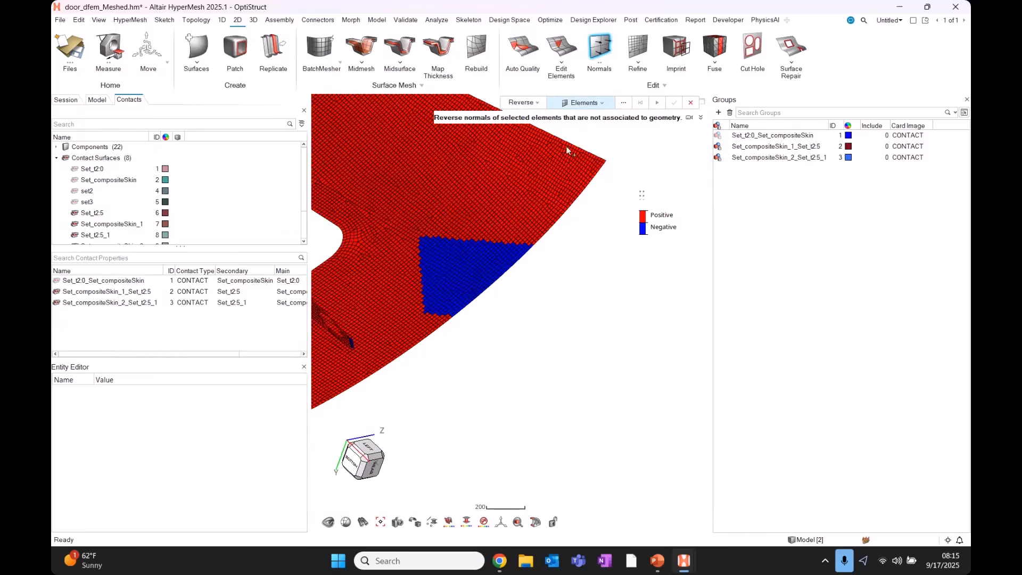
left_click(521, 103)
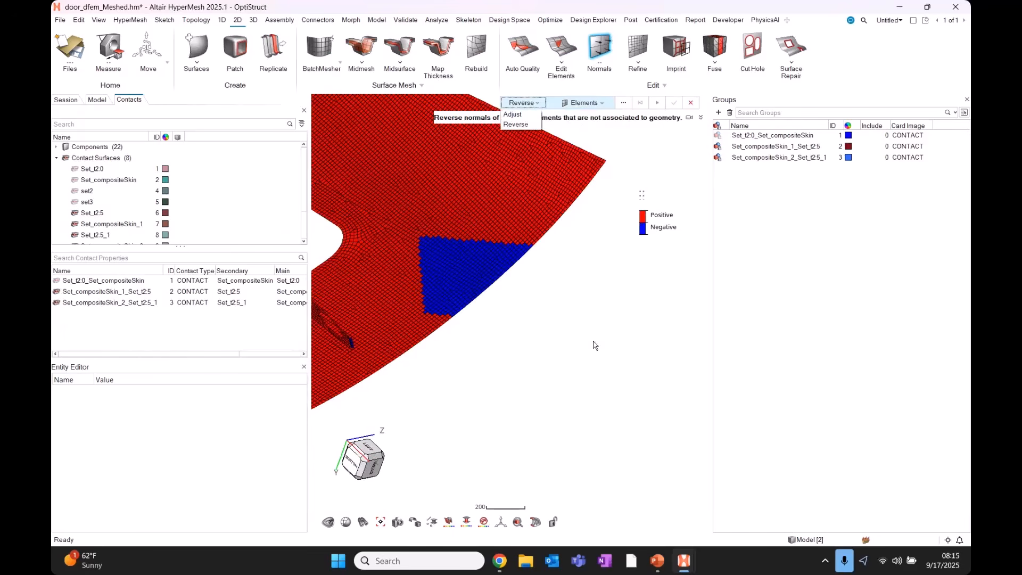
left_click(526, 119)
left_click_drag(641, 369, 383, 162)
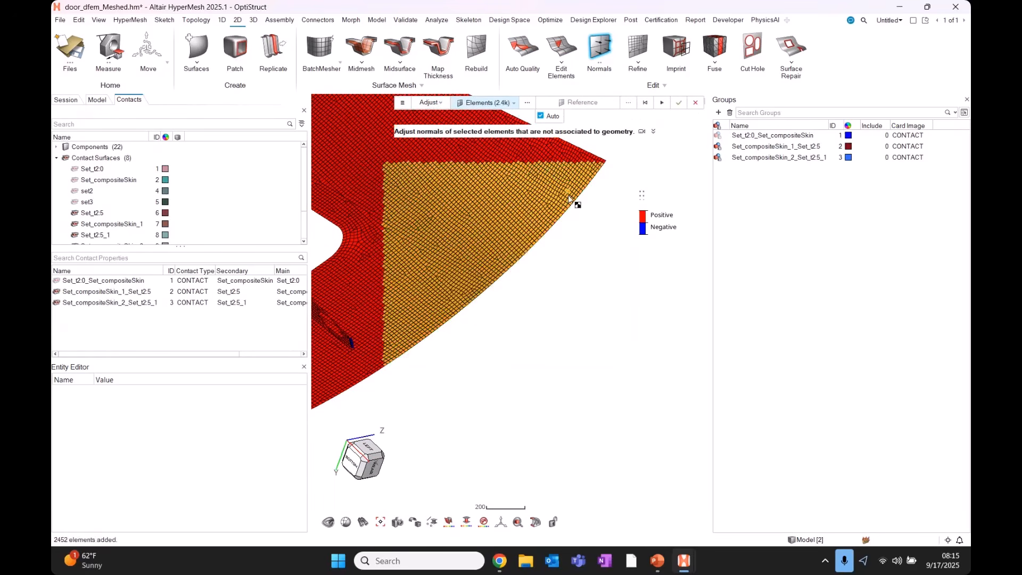
left_click(572, 242)
scroll(506, 257, "down", 1)
middle_click_drag(506, 257, 532, 232)
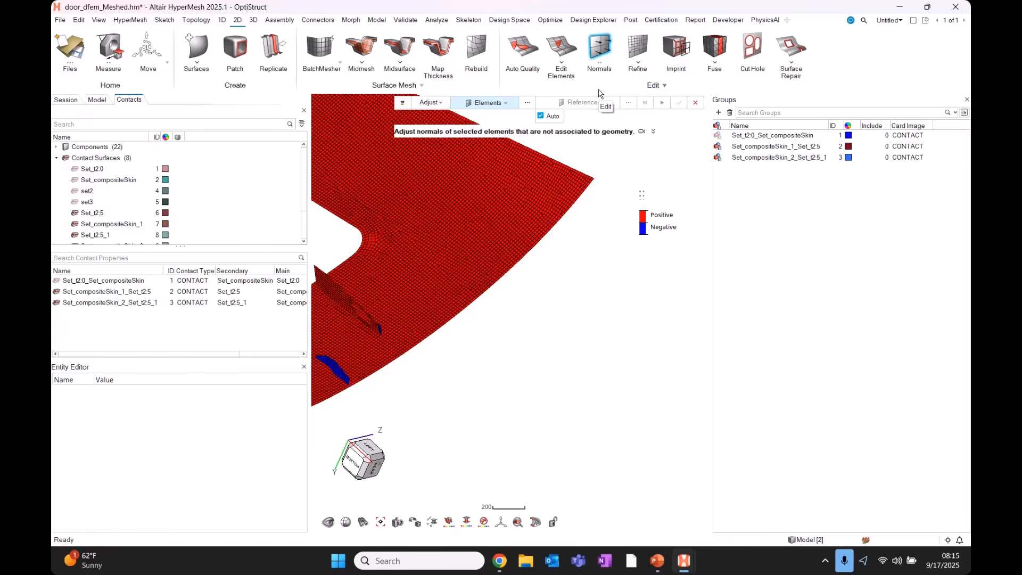
scroll(564, 209, "down", 3)
Exit the Normals tool and open the Connector browser from the Connectors ribbon.
left_click(600, 55)
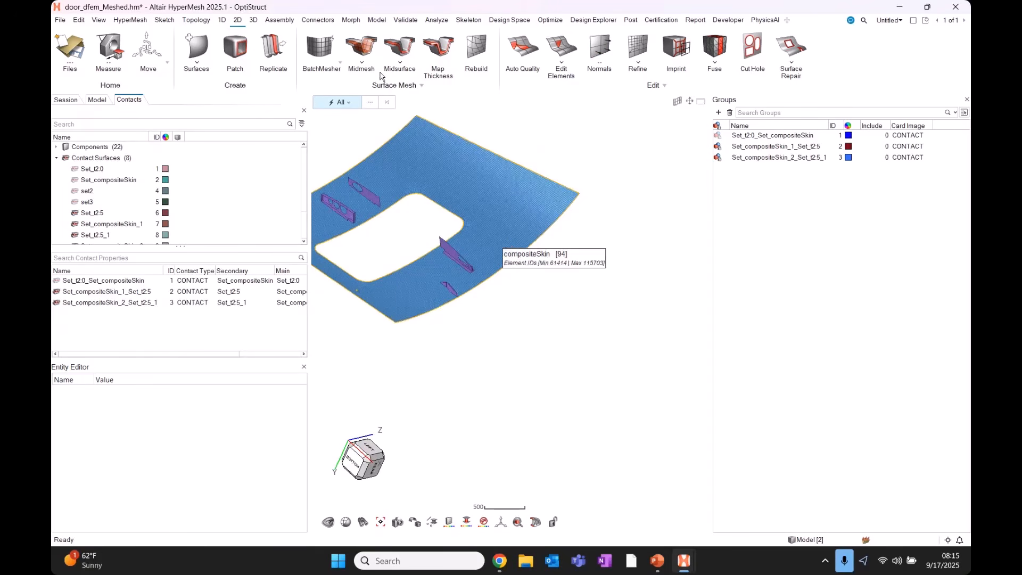
left_click(318, 20)
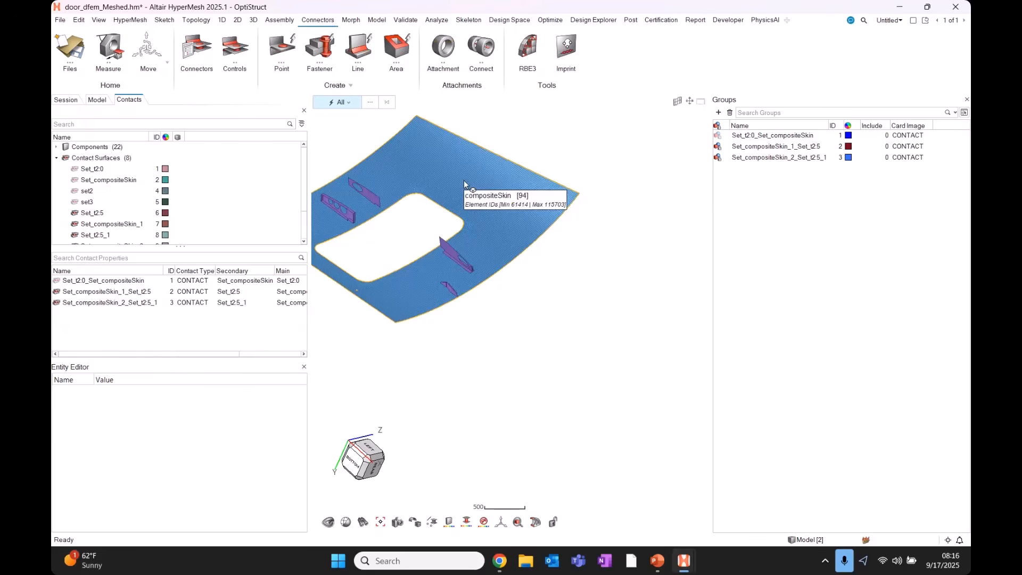
key("ctrl")
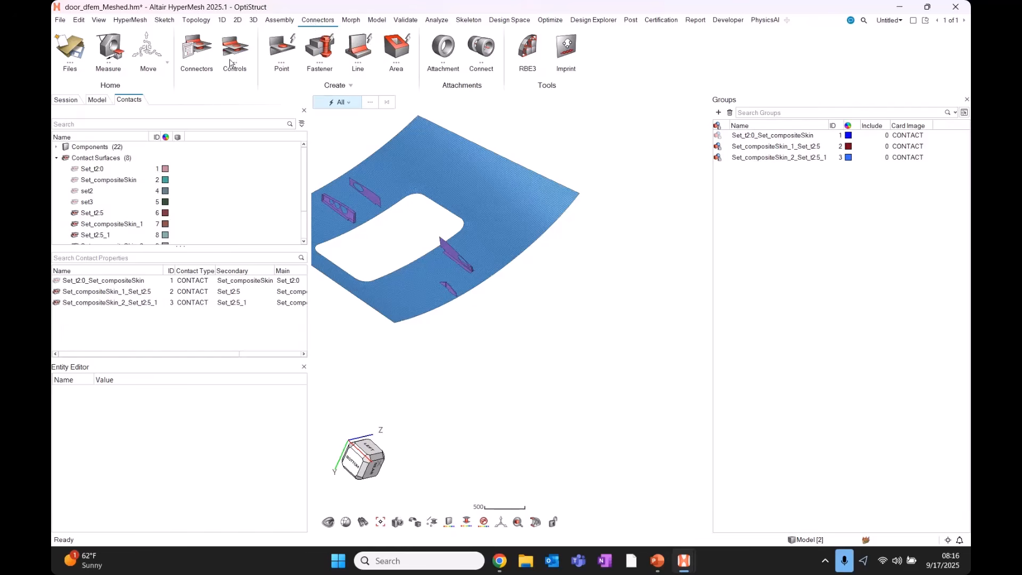
left_click(194, 51)
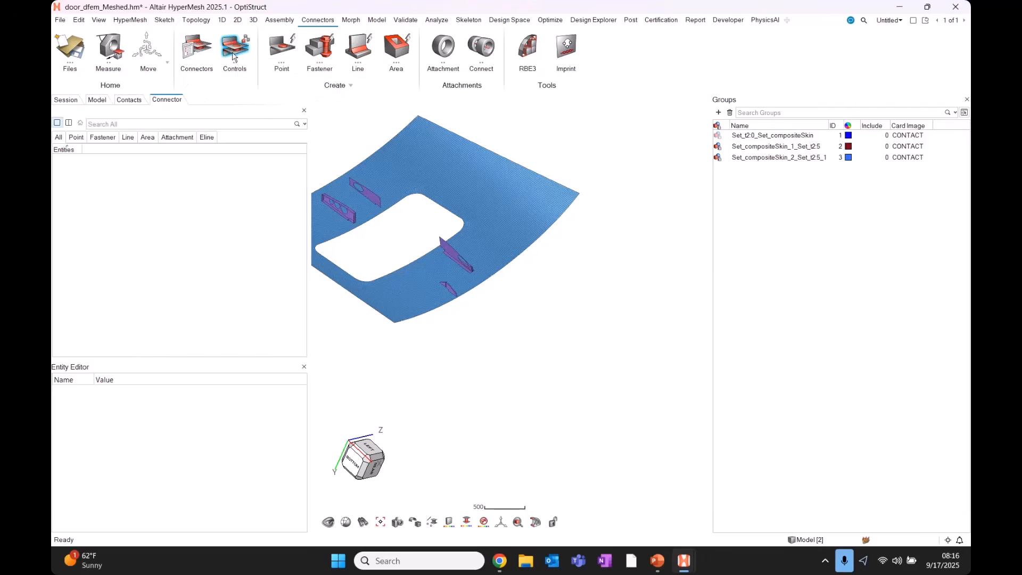
Create a new area connector control named myContactArea.
left_click(233, 56)
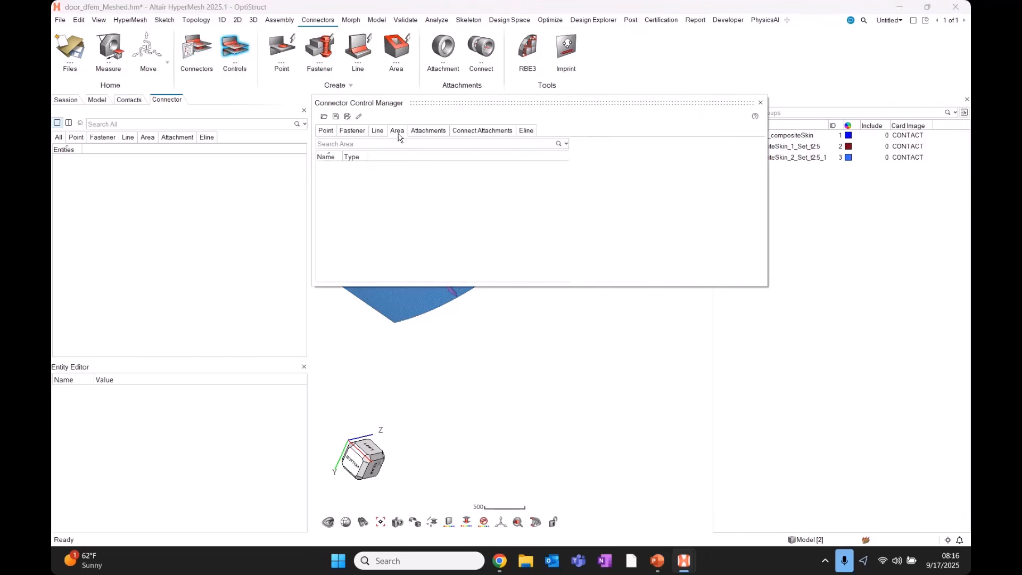
left_click(400, 133)
right_click(342, 182)
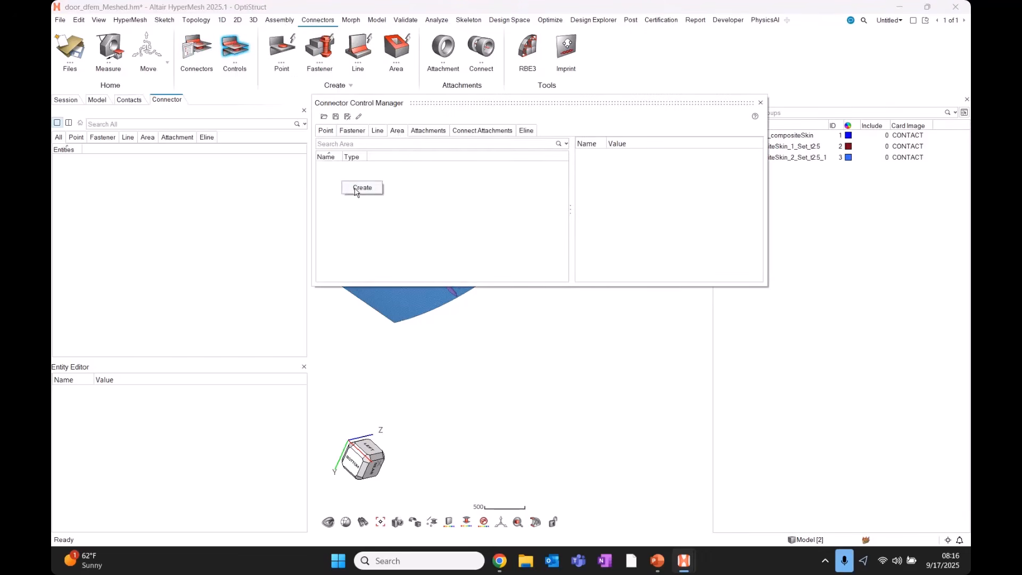
left_click(361, 188)
type("m")
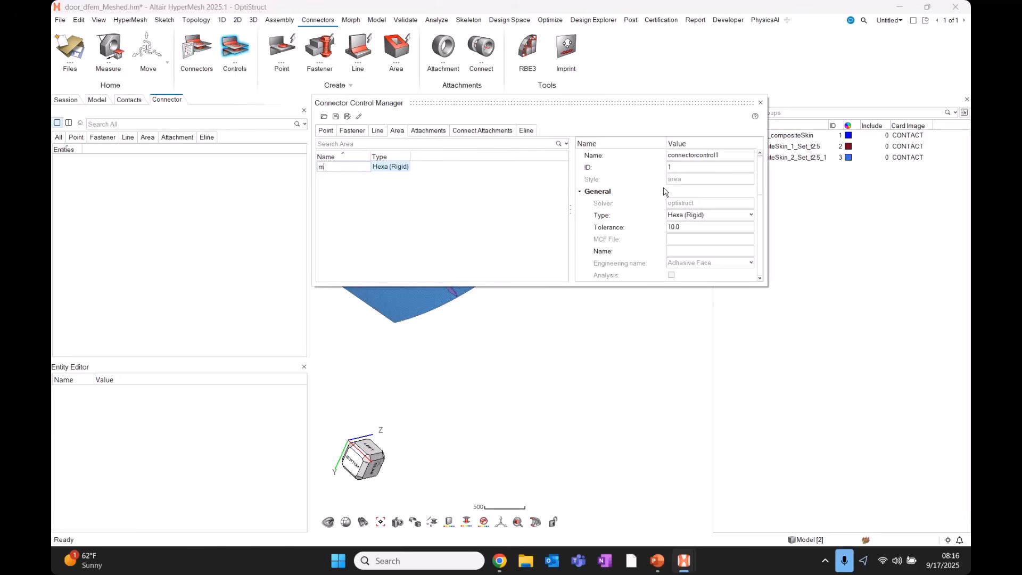
type("yContactArea")
key("Return")
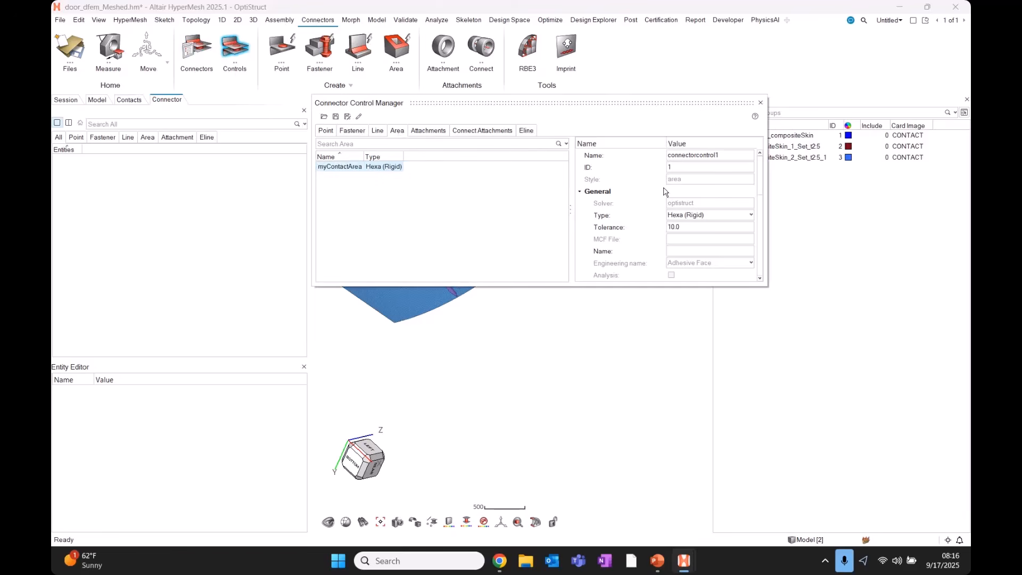
Set myContactArea to type Contact, tolerance 15.0 and 2 element layers.
left_click(709, 217)
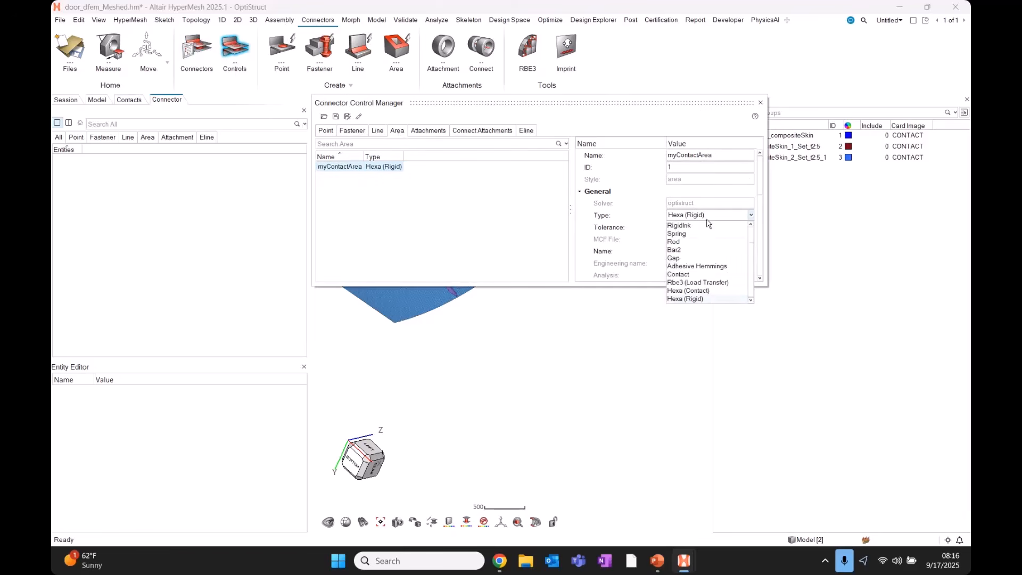
left_click(693, 256)
left_click(710, 229)
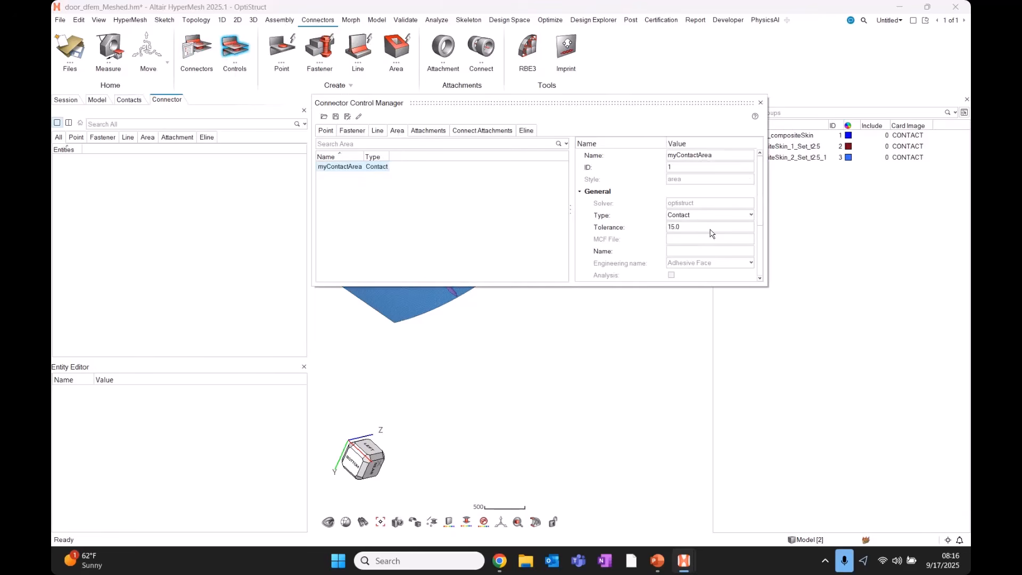
left_click_drag(760, 215, 755, 426)
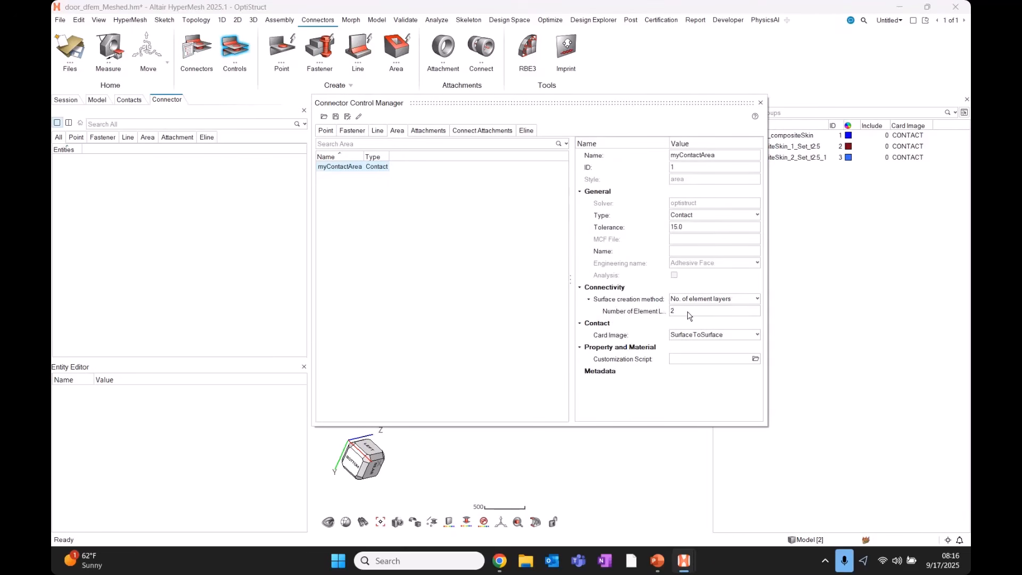
left_click(686, 314)
double_click(689, 311)
key("ctrl")
key("ctrl")
key("ctrl")
key("ctrl")
Isolate the stiffener and door skin components in the view.
key("Escape")
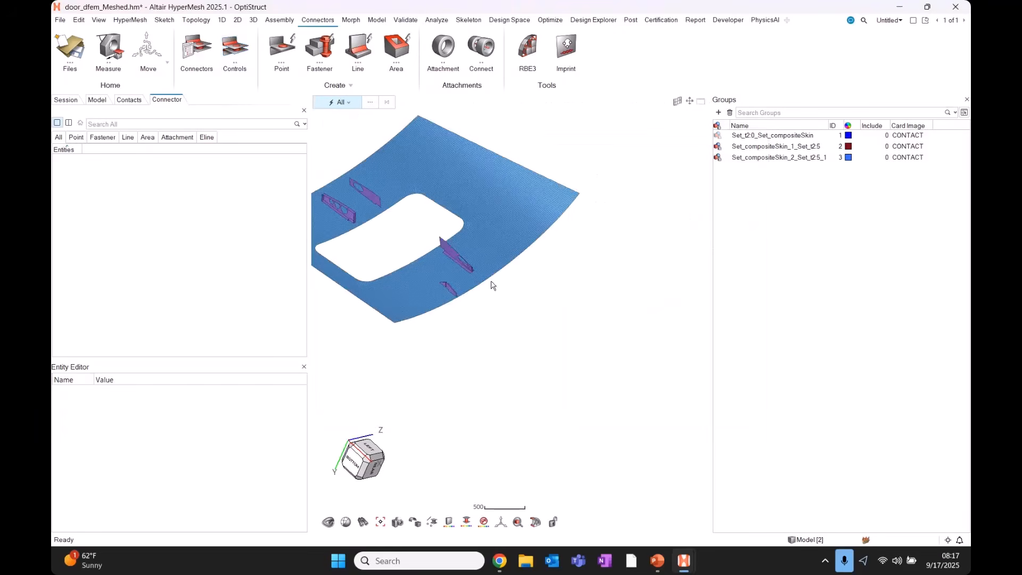
middle_click_drag(490, 290, 485, 320)
key("a")
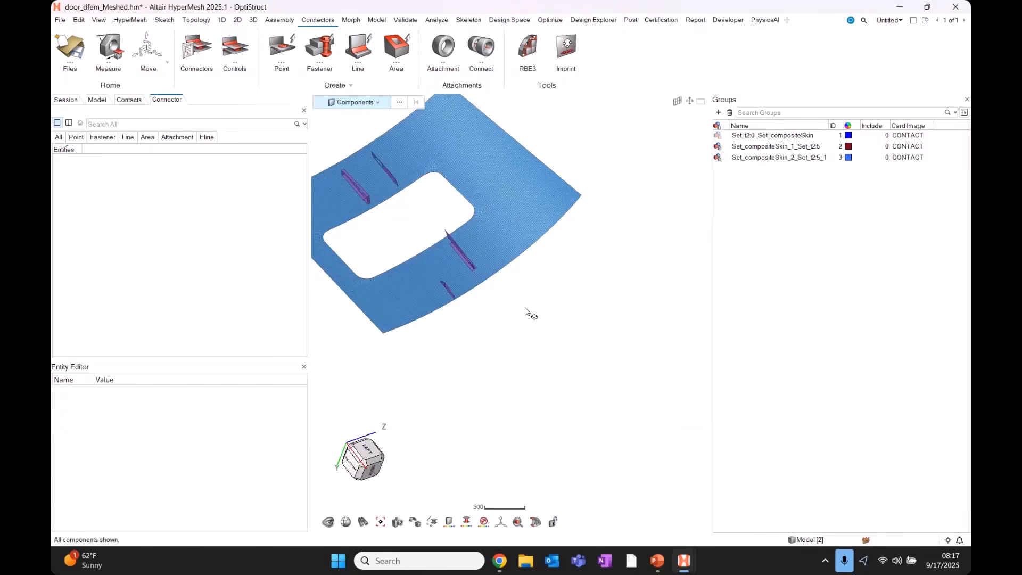
scroll(418, 308, "up", 5)
left_click(407, 304)
left_click(384, 334)
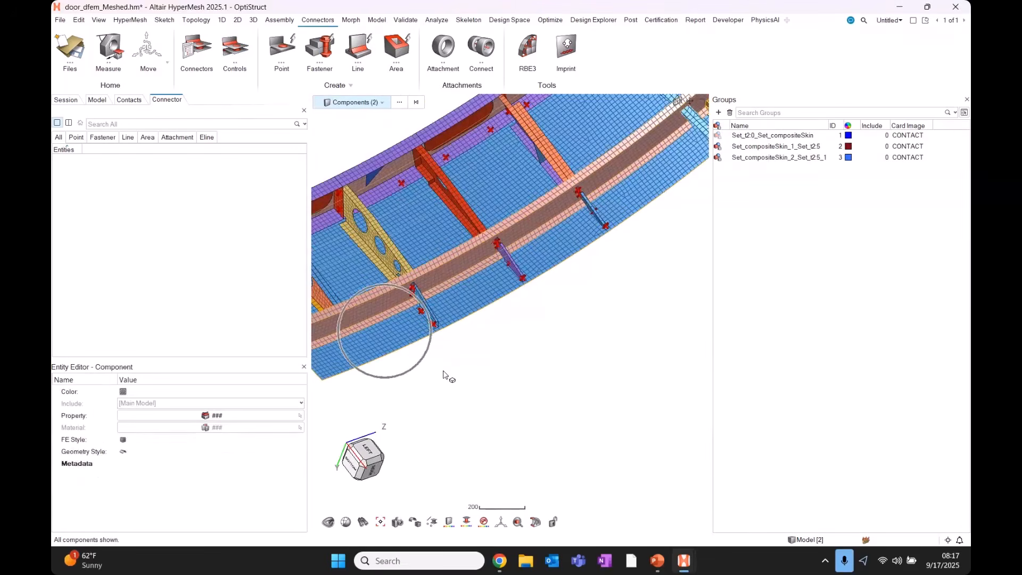
key("i")
scroll(429, 342, "up", 8)
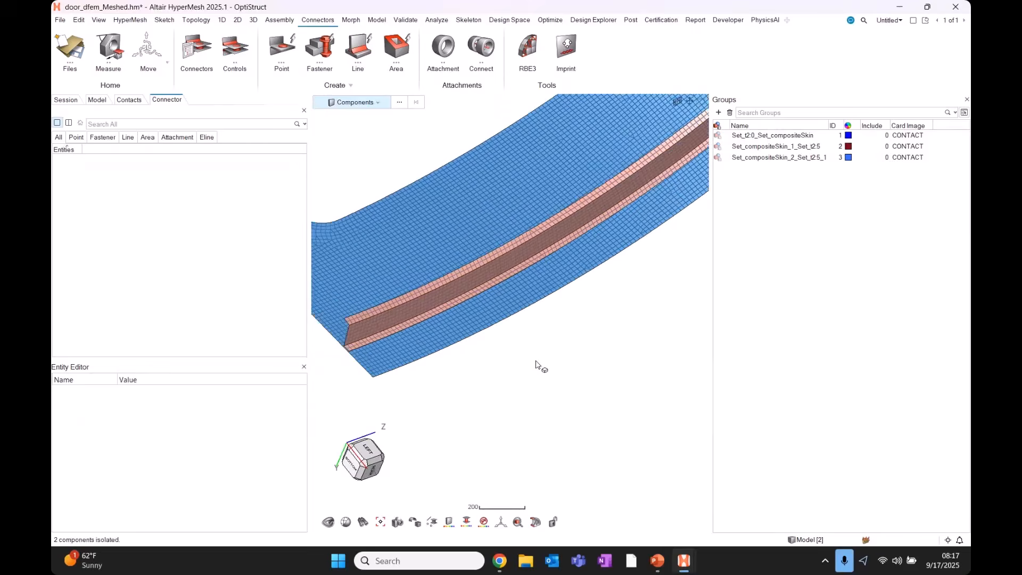
Create an area connector on six flange elements beside the stiffener wall.
left_click(396, 51)
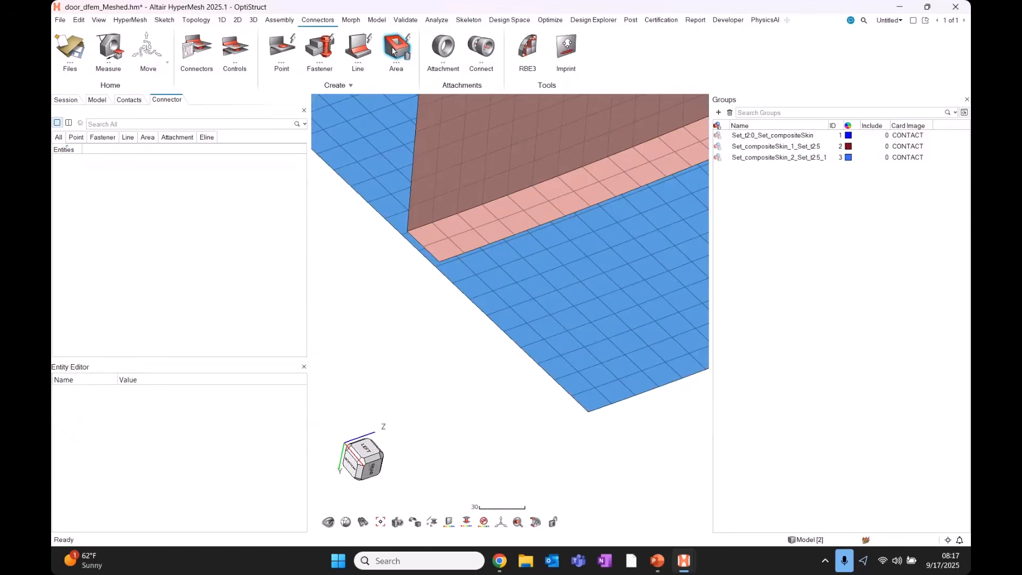
left_click(398, 102)
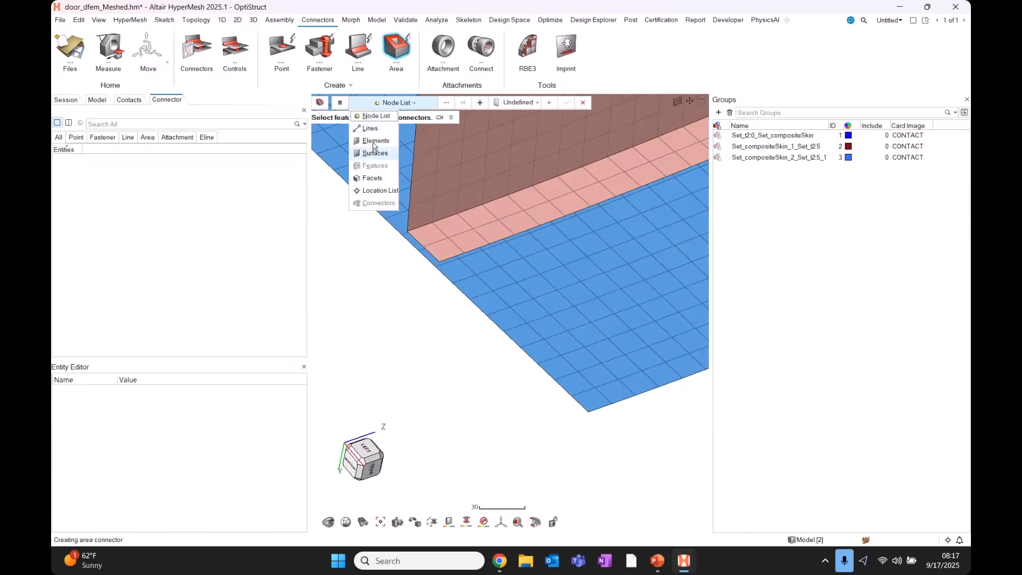
left_click(376, 140)
left_click(437, 235)
left_click(450, 228)
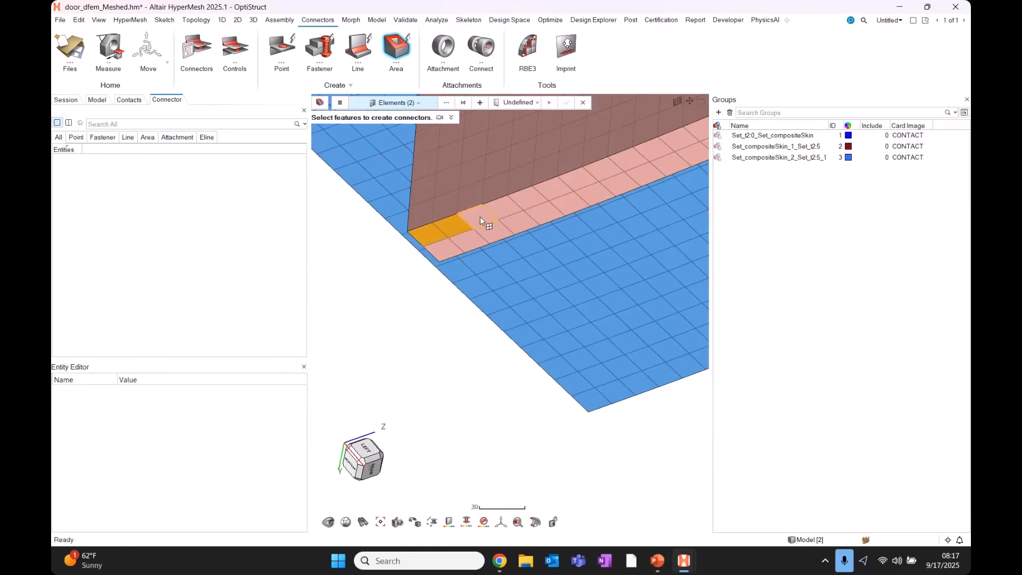
left_click(491, 230)
left_click(468, 237)
left_click(440, 248)
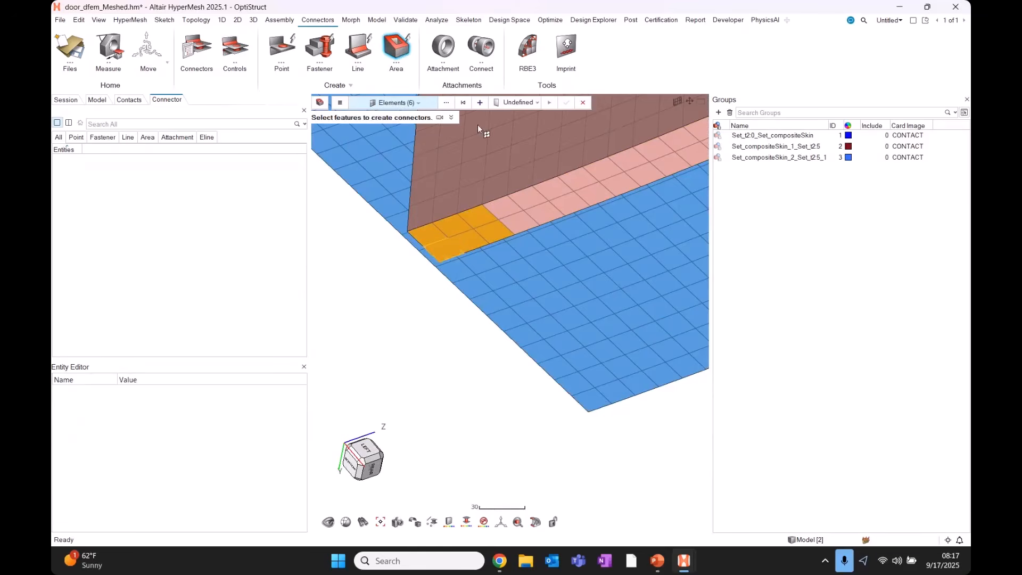
key("ctrl")
key("ctrl")
left_click(481, 104)
Assign the myContactArea control to the connector and bring up its link detection settings.
mouse_move(458, 229)
middle_mouse_down()
mouse_move(477, 245)
mouse_move(491, 234)
mouse_move(470, 234)
mouse_move(453, 213)
middle_mouse_up()
scroll(470, 233, "up", 4)
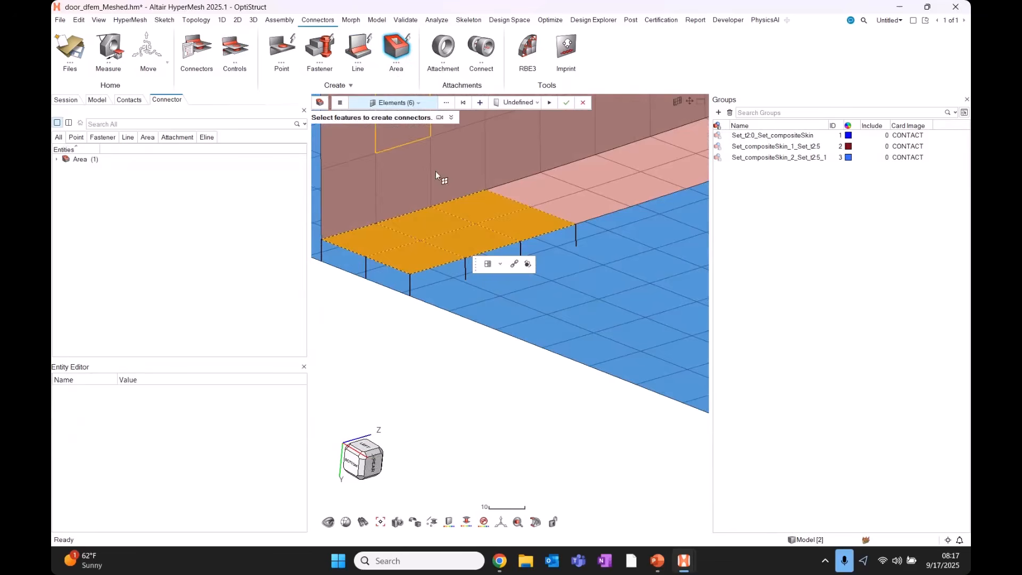
right_click_drag(473, 223, 466, 222)
left_click(517, 104)
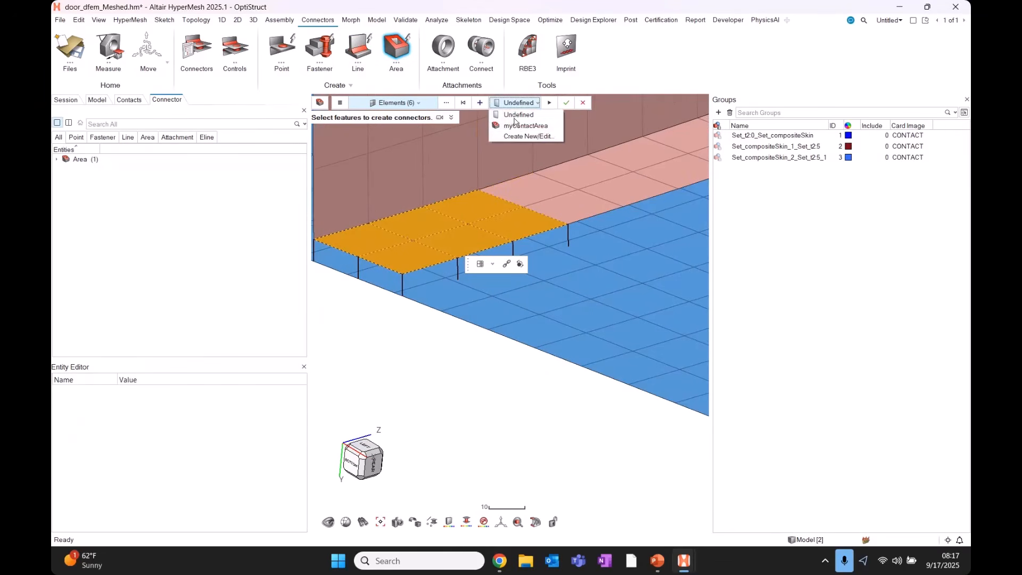
left_click(526, 127)
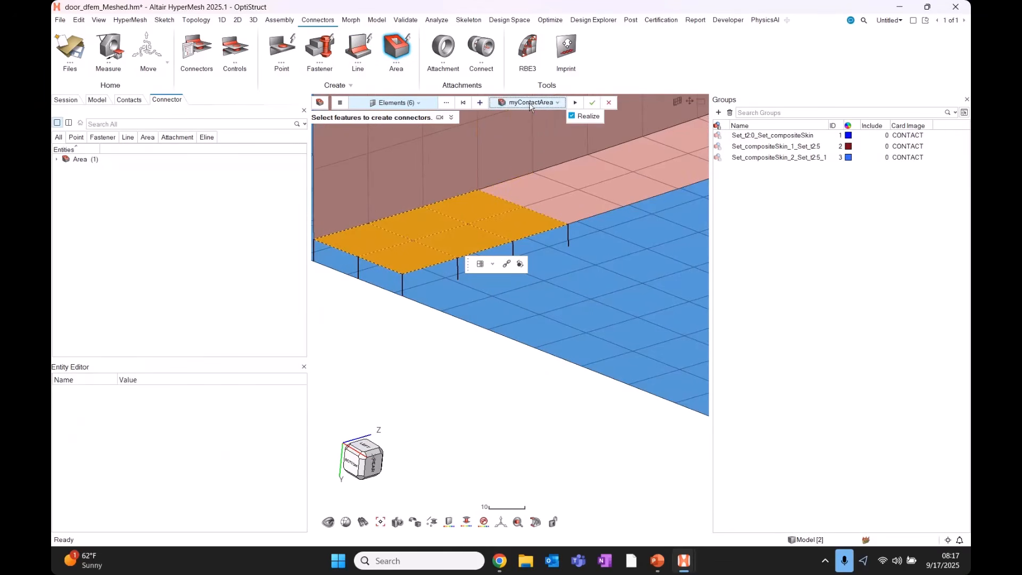
left_click(507, 265)
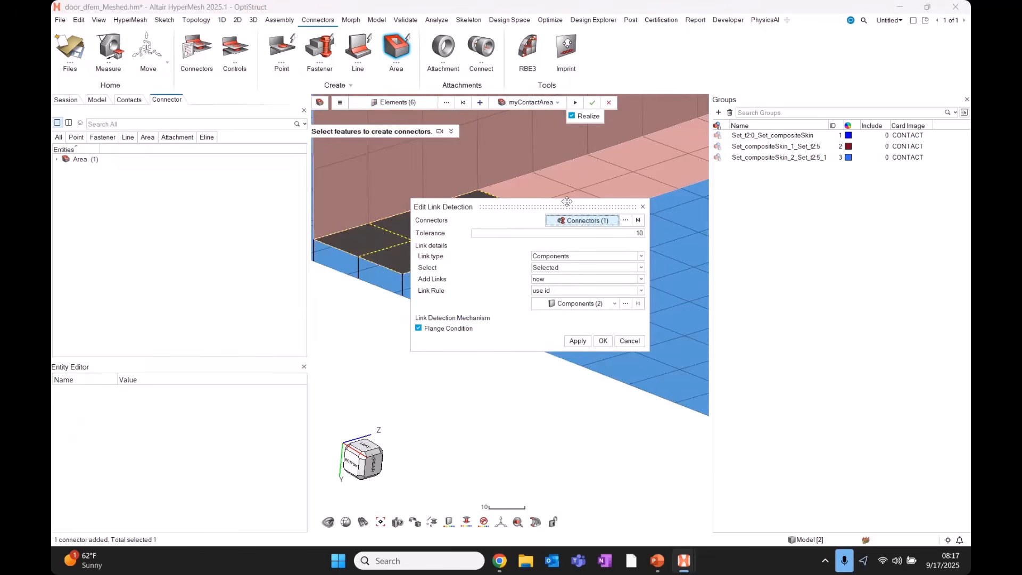
Set the link tolerance to 15 and realize the connector into TIE group Contact_area_1_Inc0.
left_click_drag(567, 201, 567, 224)
left_click(594, 256)
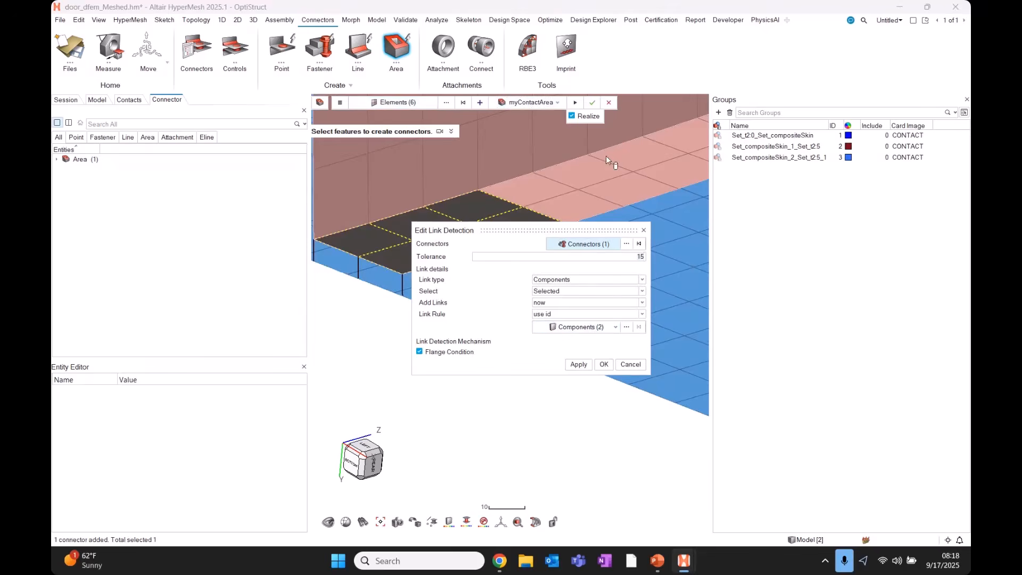
left_click(606, 365)
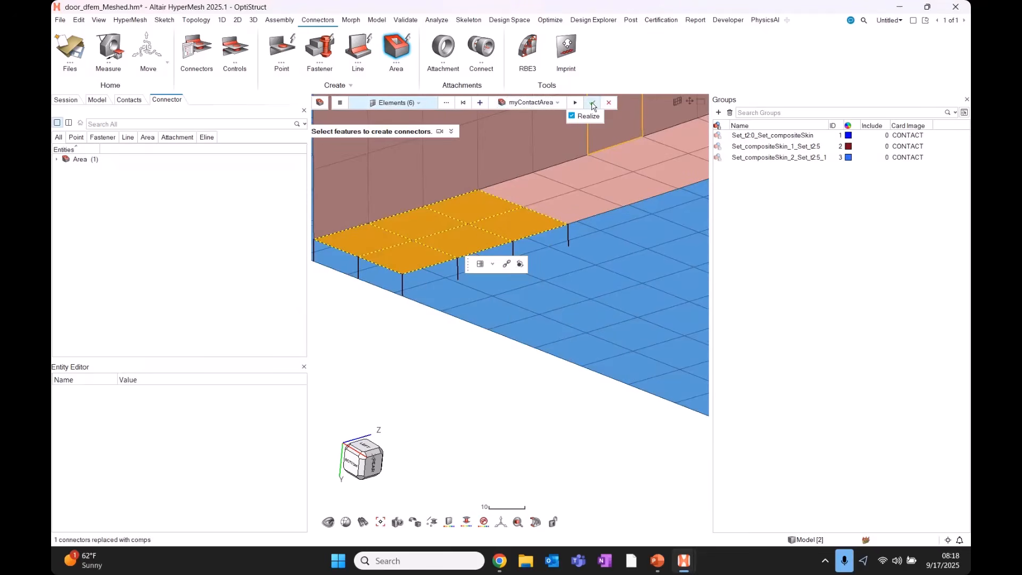
left_click(593, 103)
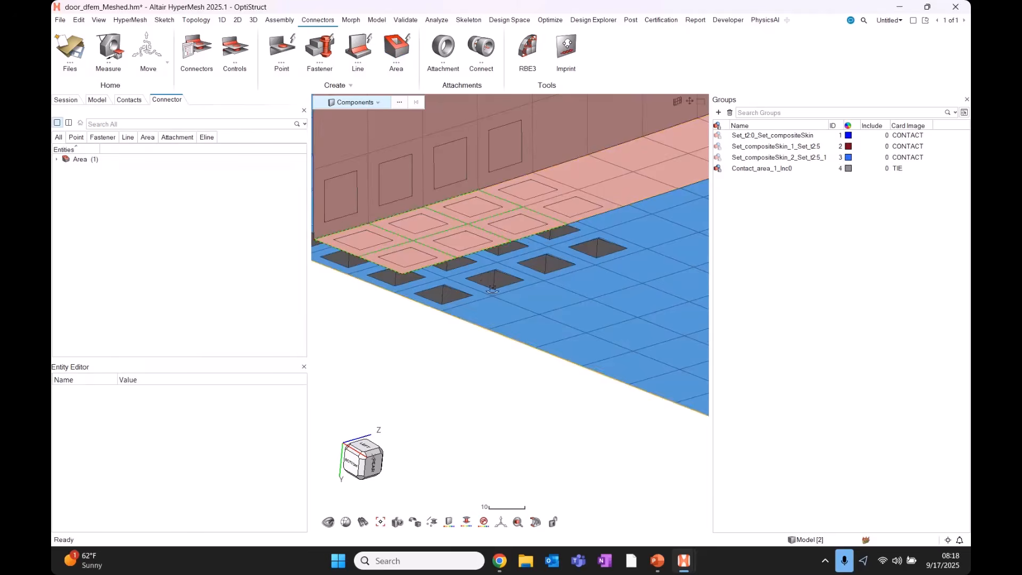
middle_click_drag(492, 291, 515, 291)
left_click(775, 171)
key("ctrl")
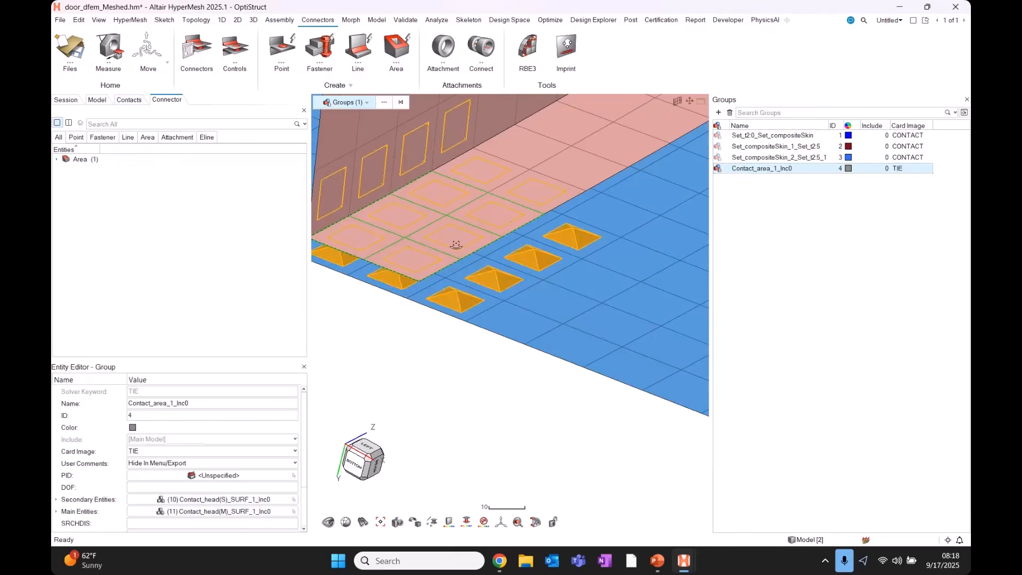
Unrealize and then re-realize the myContactArea connector from the Connector browser.
middle_click_drag(456, 244, 474, 269)
left_click(148, 137)
scroll(497, 283, "down", 4)
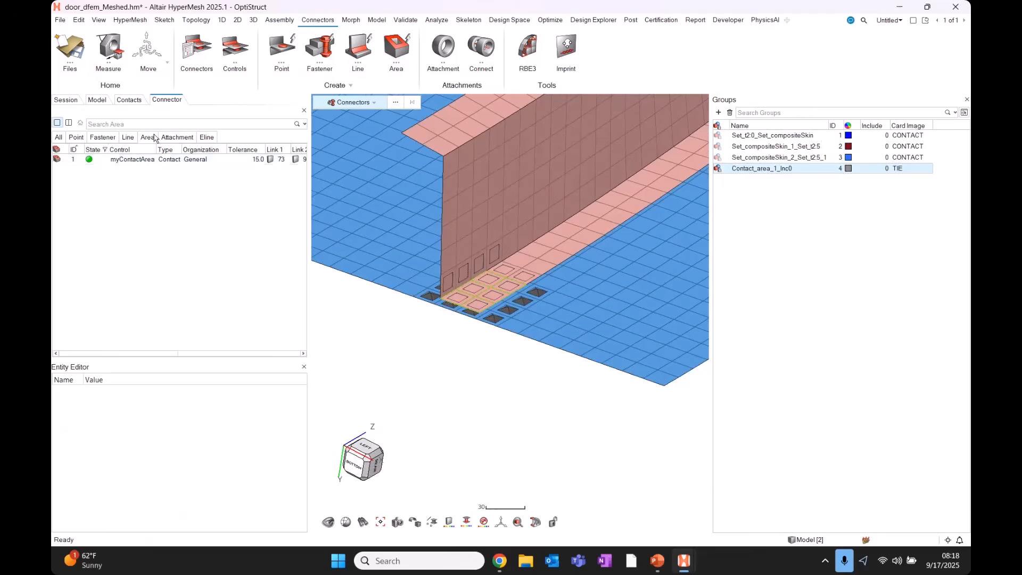
left_click(98, 161)
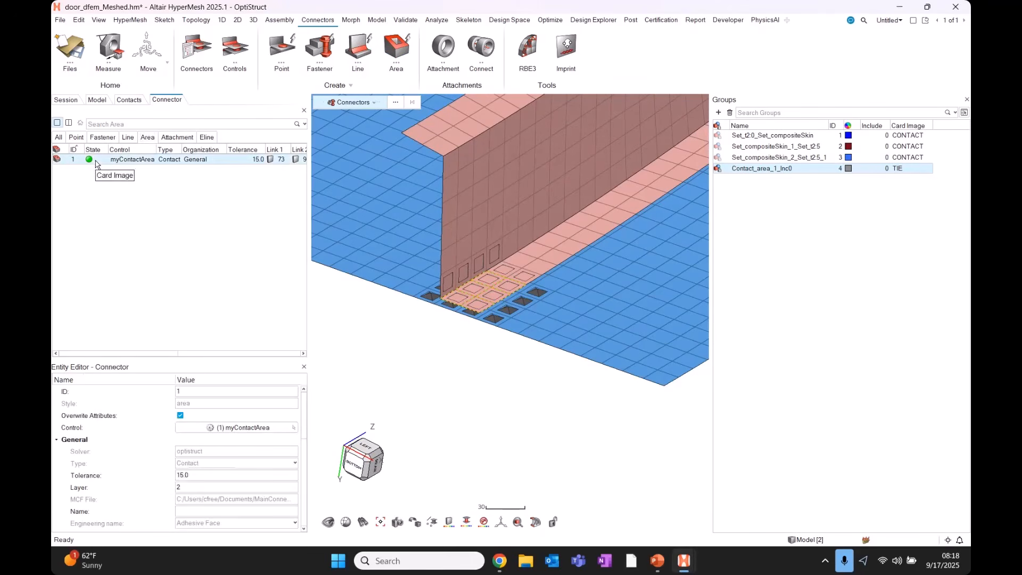
right_click(98, 162)
left_click(122, 219)
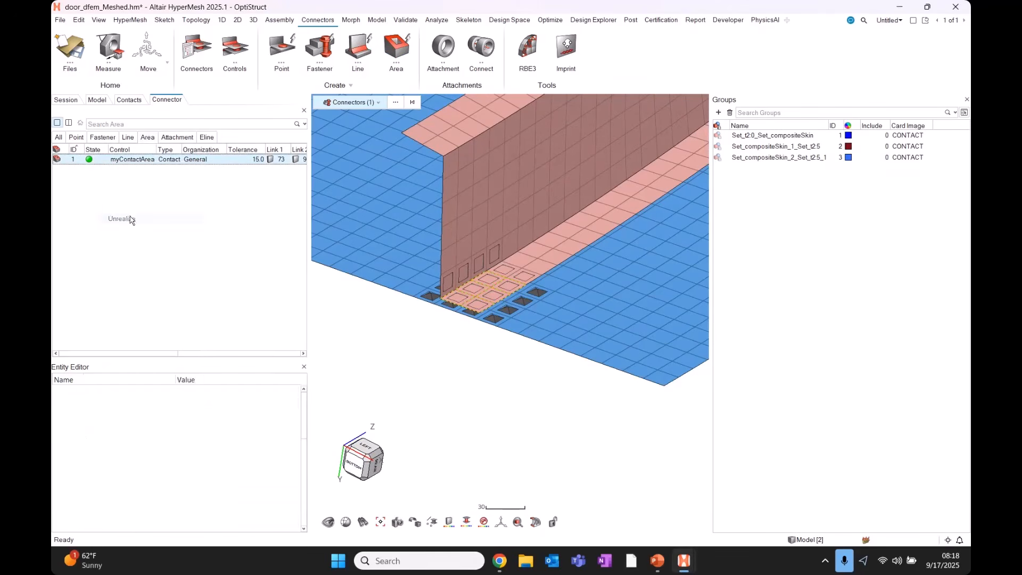
right_click(99, 161)
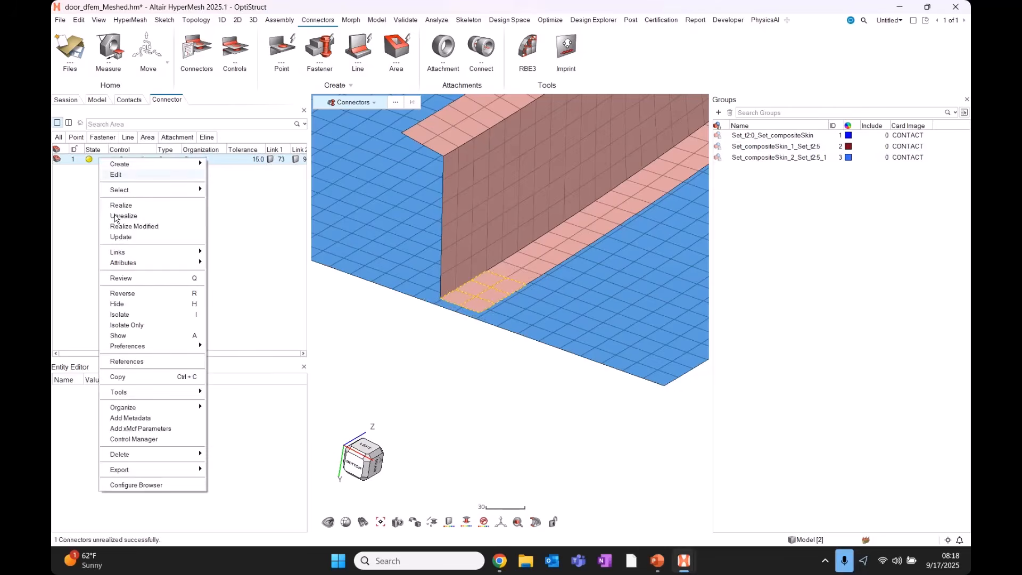
left_click(122, 210)
scroll(494, 296, "up", 4)
scroll(494, 299, "up", 2)
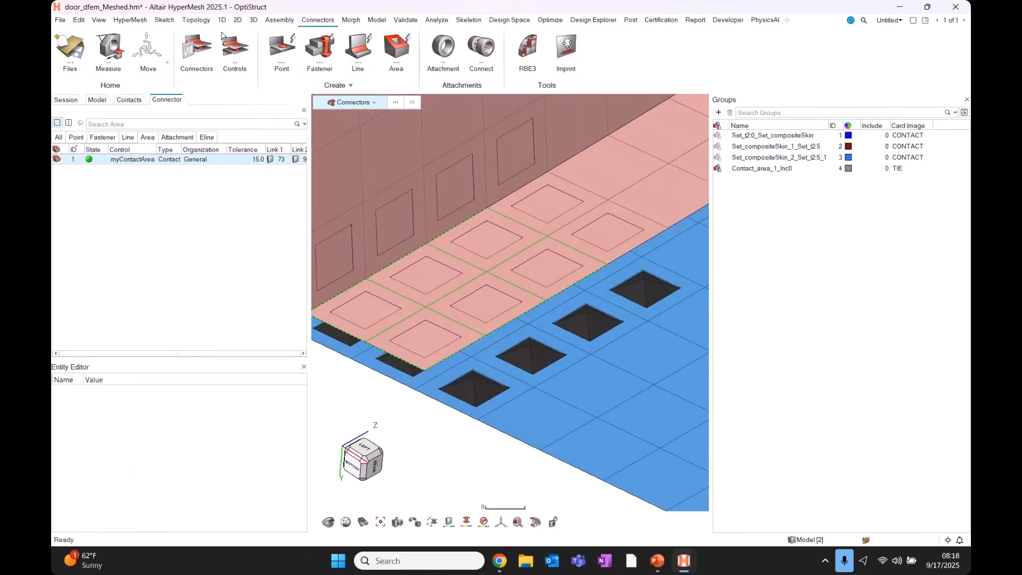
left_click(238, 20)
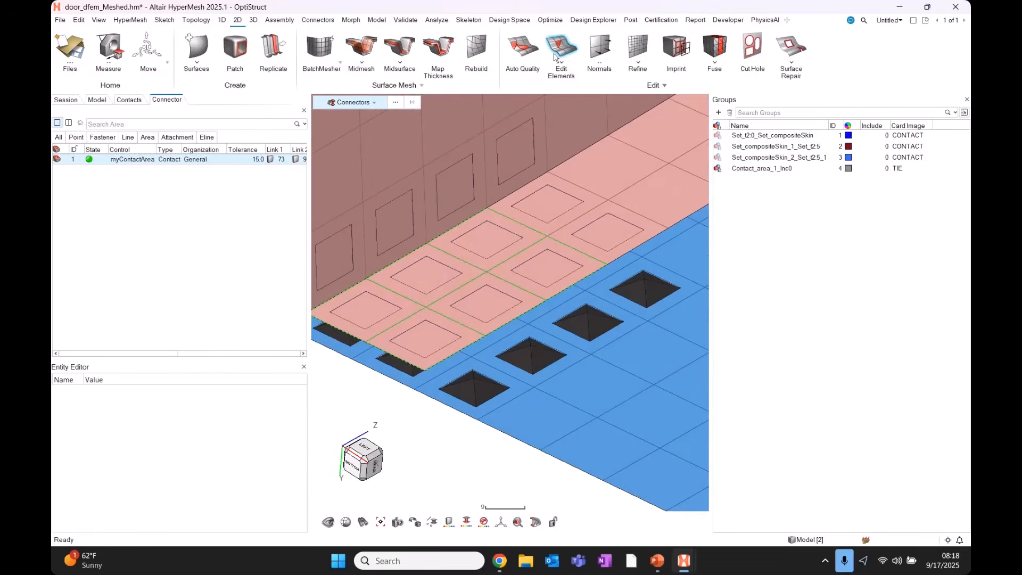
Split three flange elements and four skin elements diagonally into triangles.
left_click(561, 50)
left_click(515, 110)
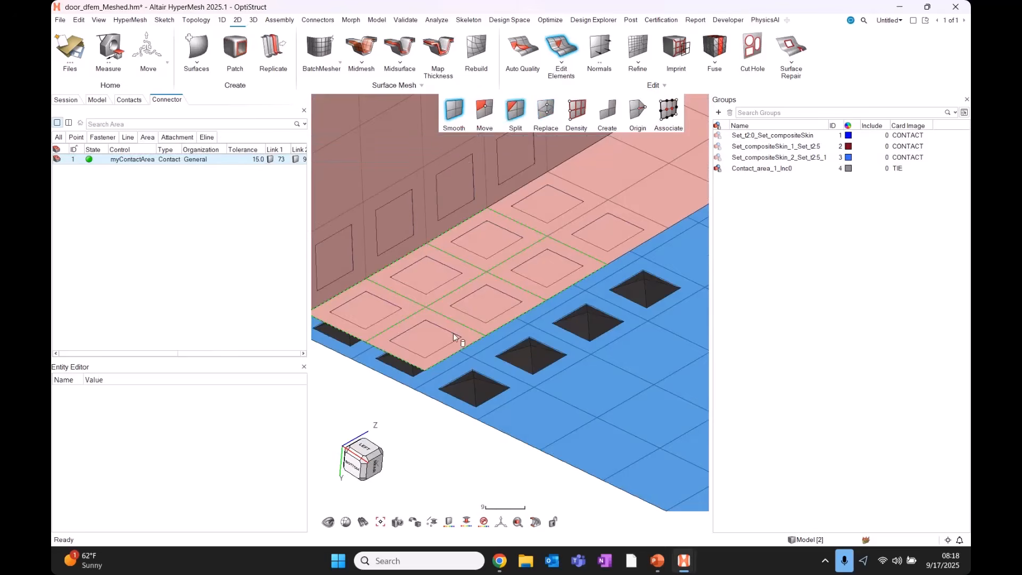
left_click(495, 300)
left_click(544, 271)
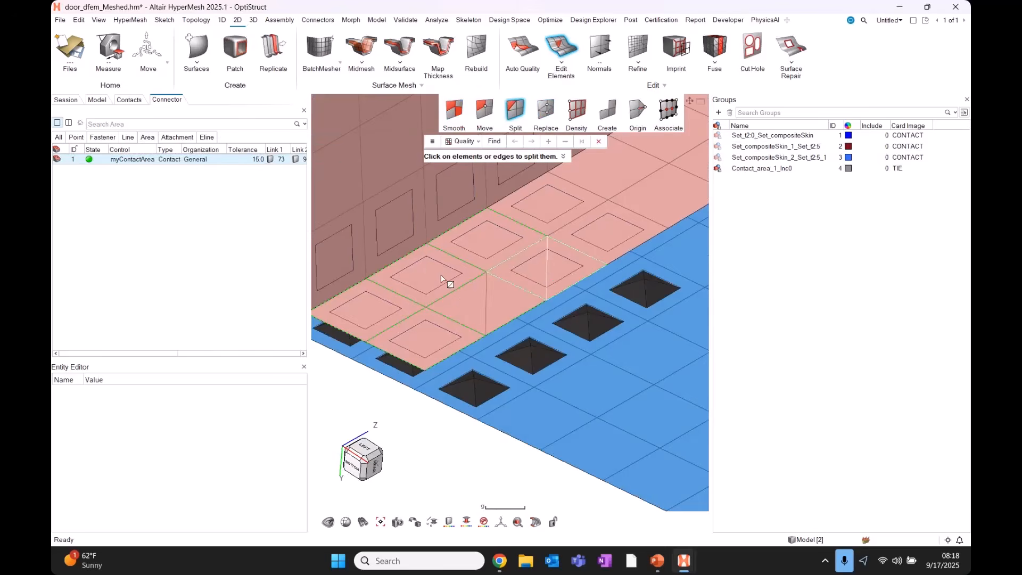
left_click(443, 277)
middle_click_drag(484, 360, 520, 373)
left_click(492, 367)
left_click(532, 364)
left_click(521, 402)
left_click(473, 391)
Review the Contact_area_1_Inc0 group's main and secondary tied surfaces.
left_click(763, 169)
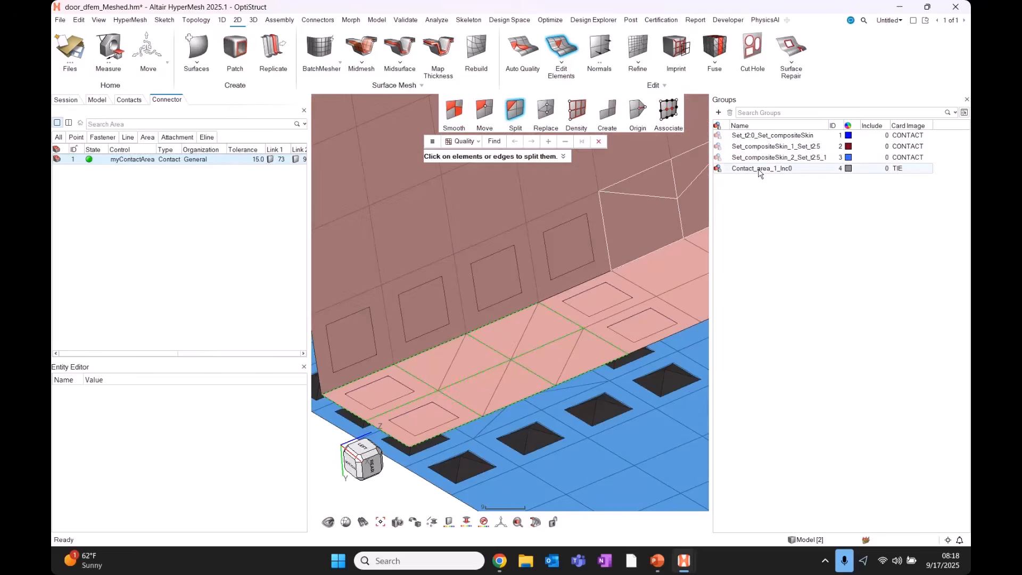
key("q")
scroll(537, 321, "down", 2)
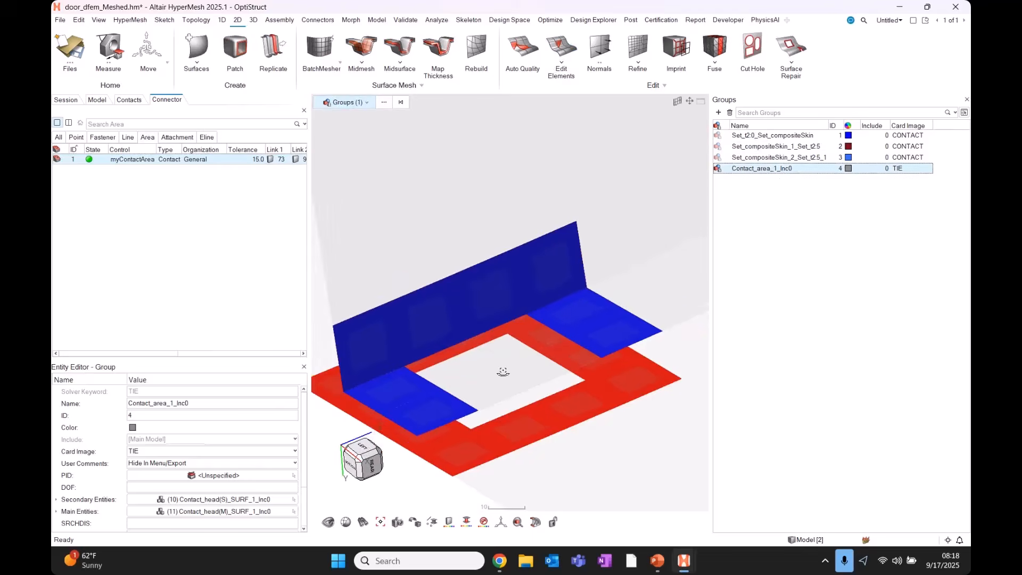
middle_click_drag(502, 370, 534, 374)
middle_click_drag(479, 321, 525, 407)
scroll(525, 408, "down", 5)
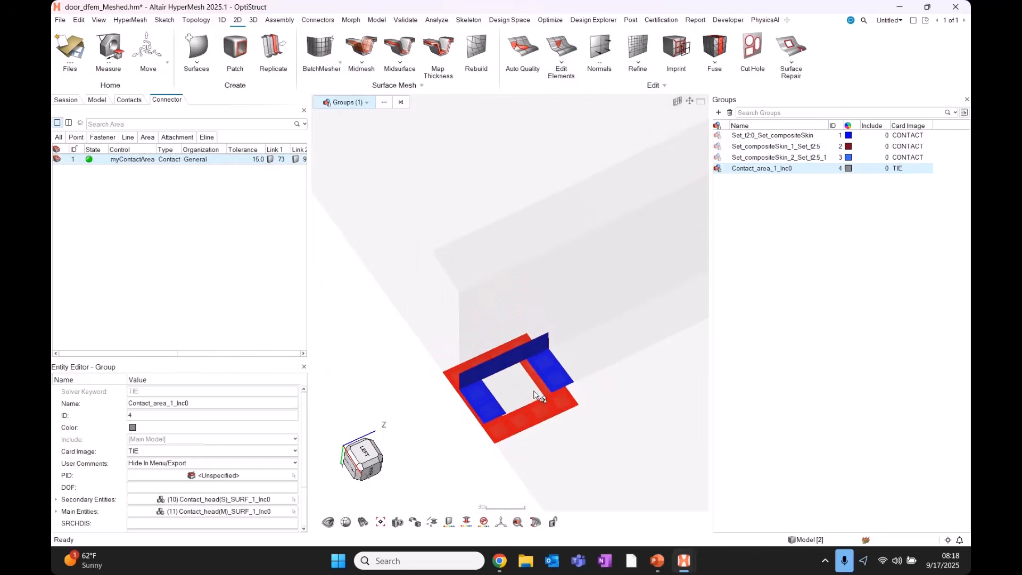
Unrealize and re-realize myContactArea so its ties follow the split triangular elements.
left_click(455, 412)
left_click(123, 160)
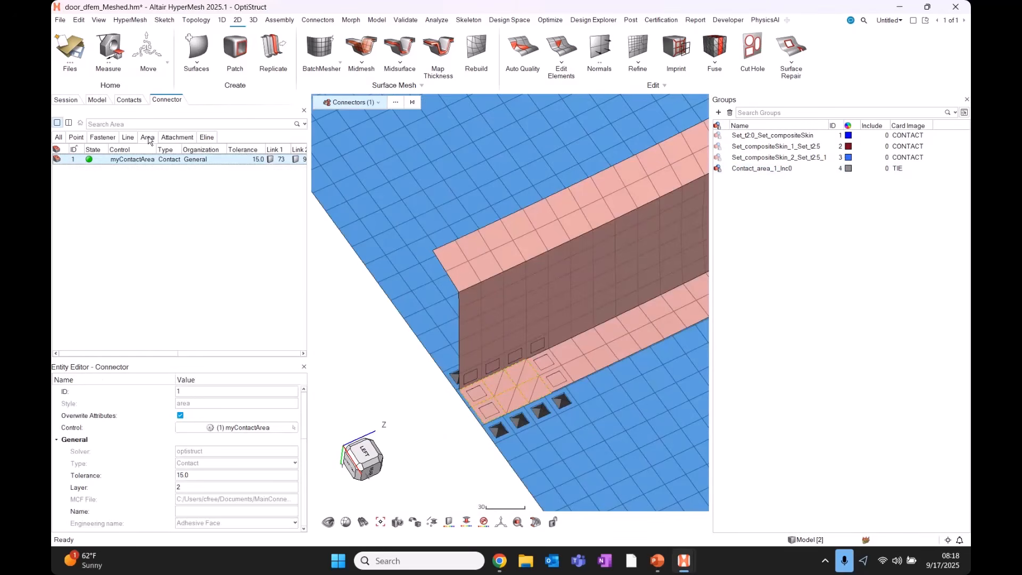
right_click(102, 165)
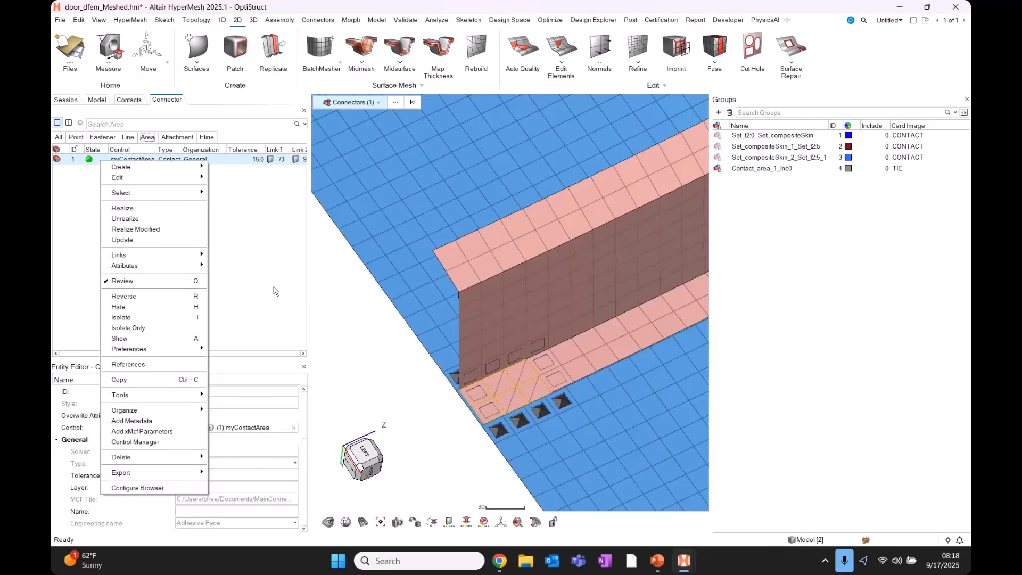
left_click(127, 219)
right_click(101, 164)
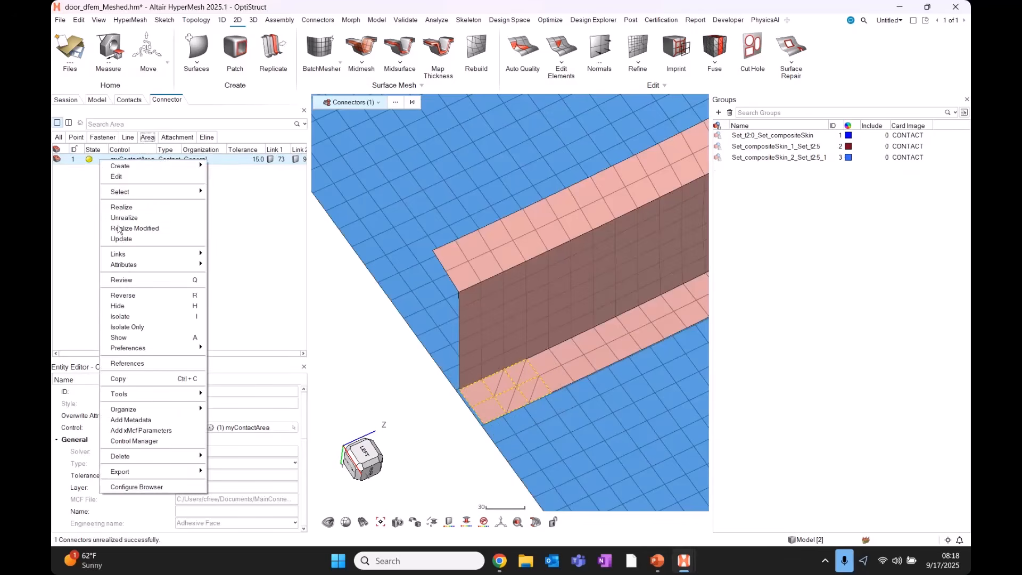
left_click(128, 209)
scroll(513, 399, "up", 5)
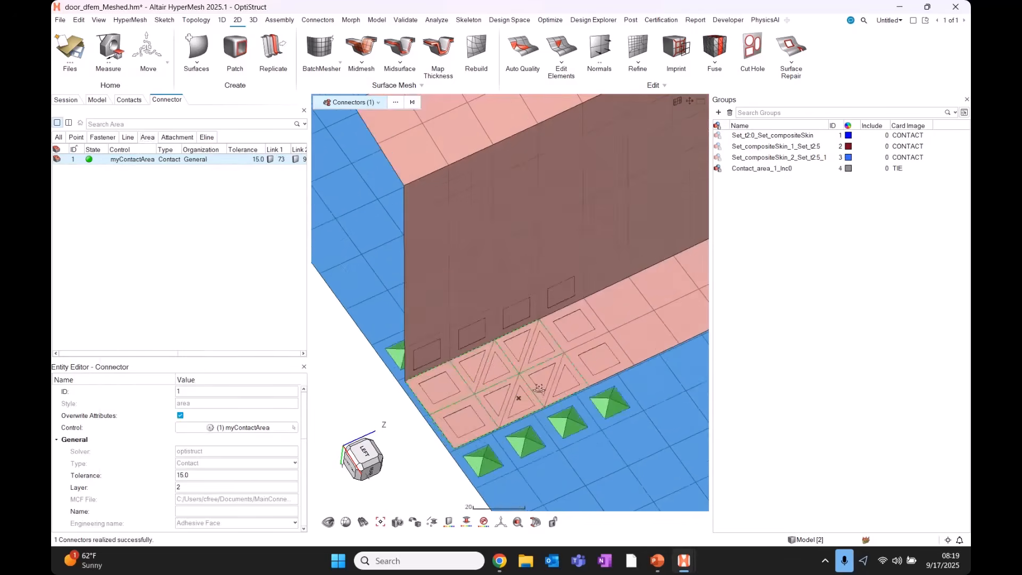
middle_click_drag(514, 402, 472, 380)
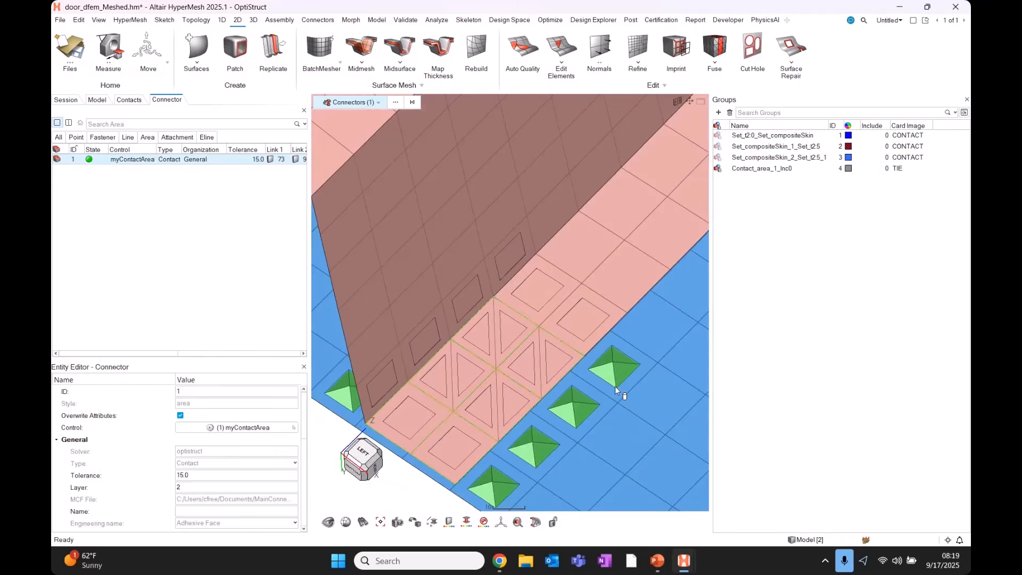
middle_click_drag(515, 369, 491, 357)
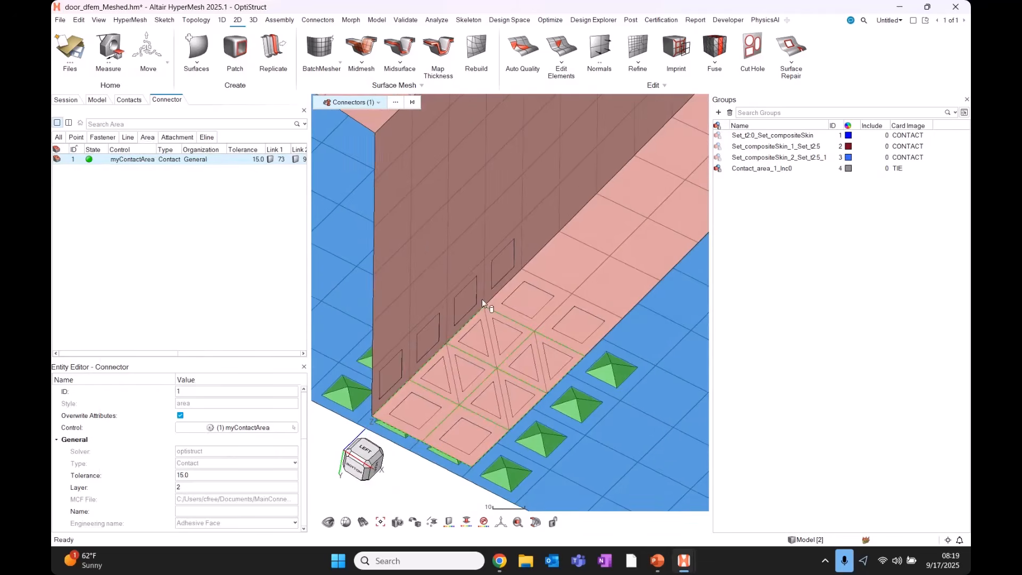
scroll(477, 308, "down", 10)
Delete the myContactArea area connector.
scroll(500, 312, "down", 5)
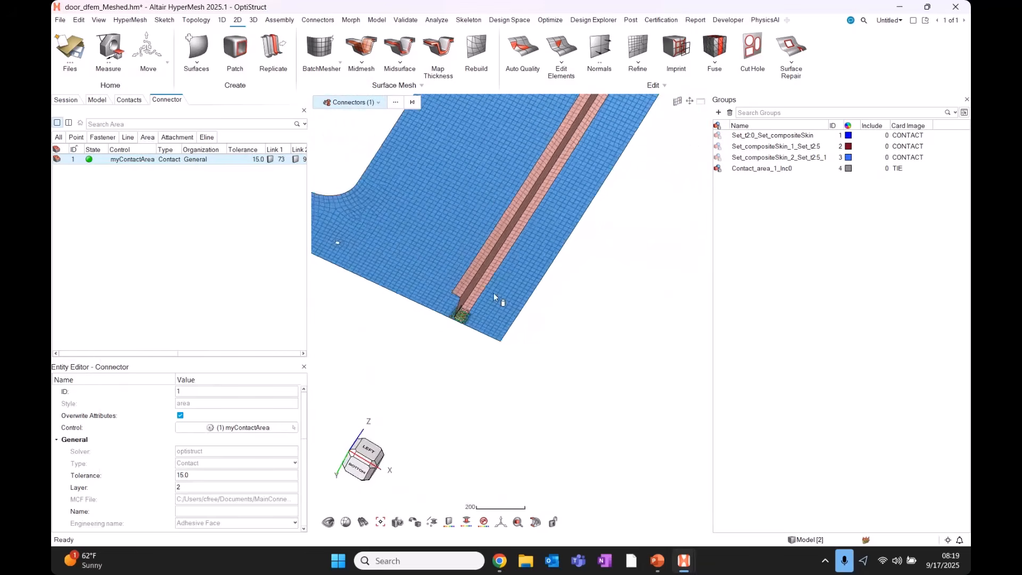
middle_click_drag(495, 296, 471, 291)
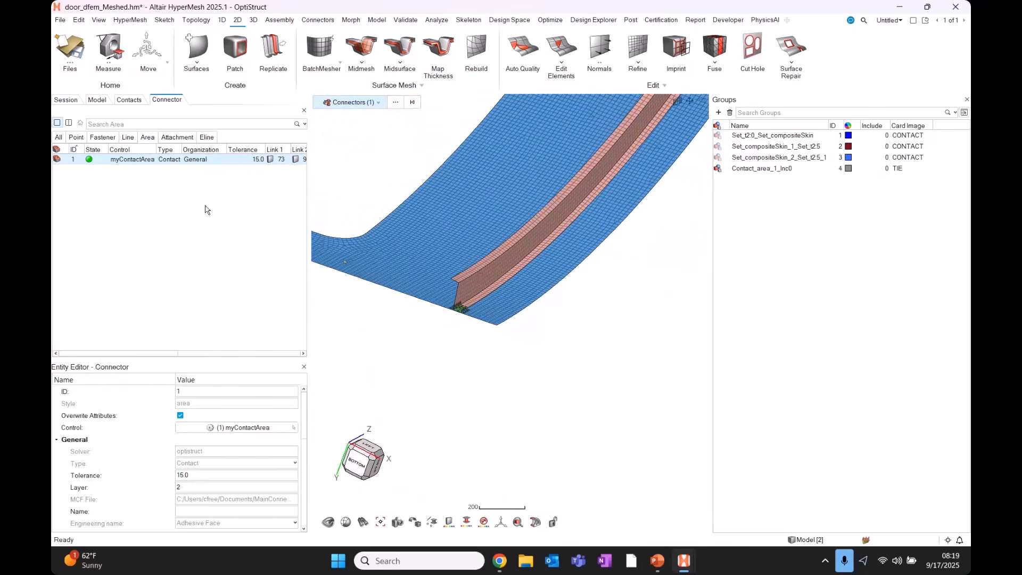
right_click(109, 159)
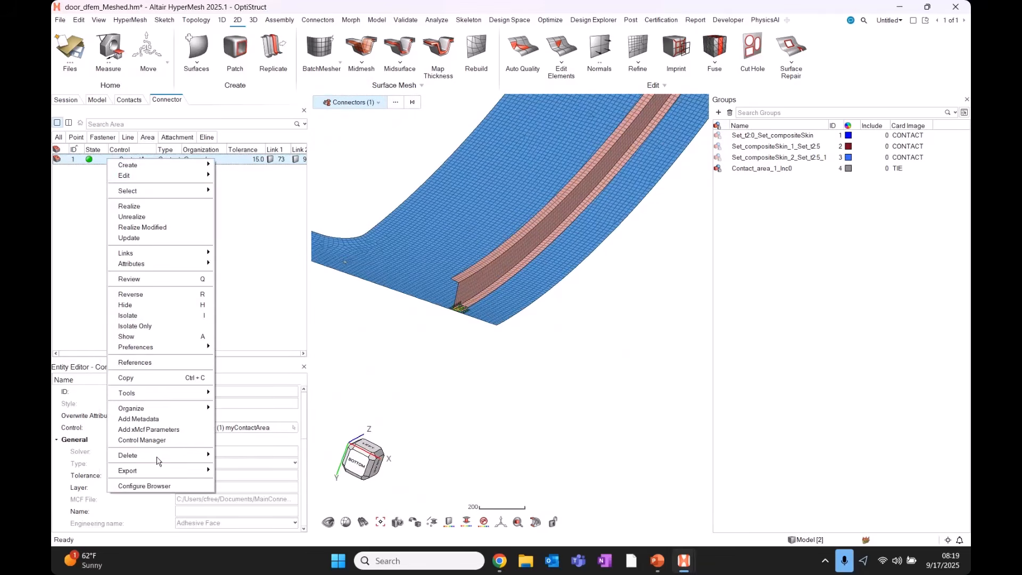
mouse_move(158, 458)
left_click(237, 456)
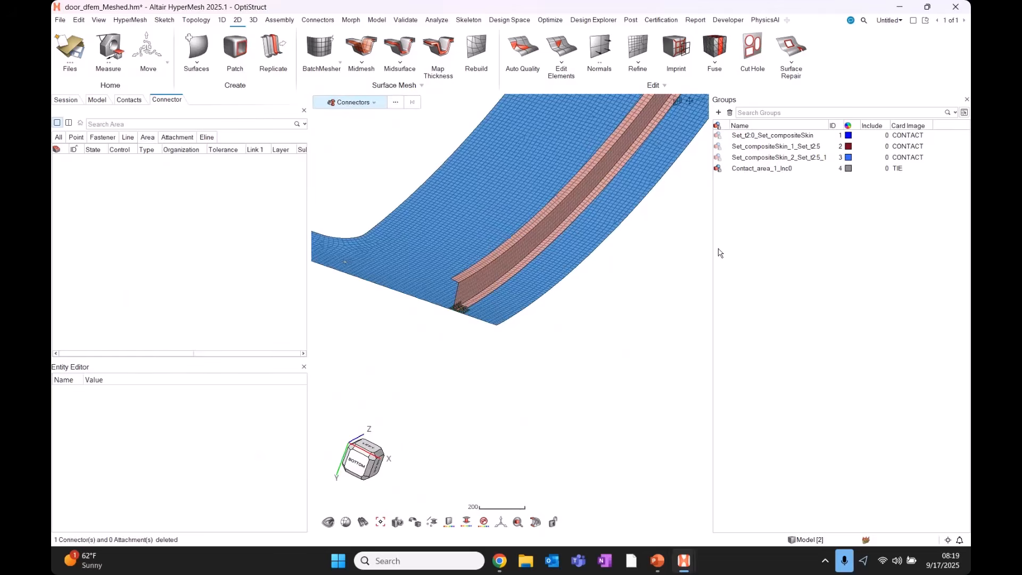
Delete the Contact_area_1_Inc0 TIE group from the Groups browser.
left_click(772, 168)
right_click(770, 169)
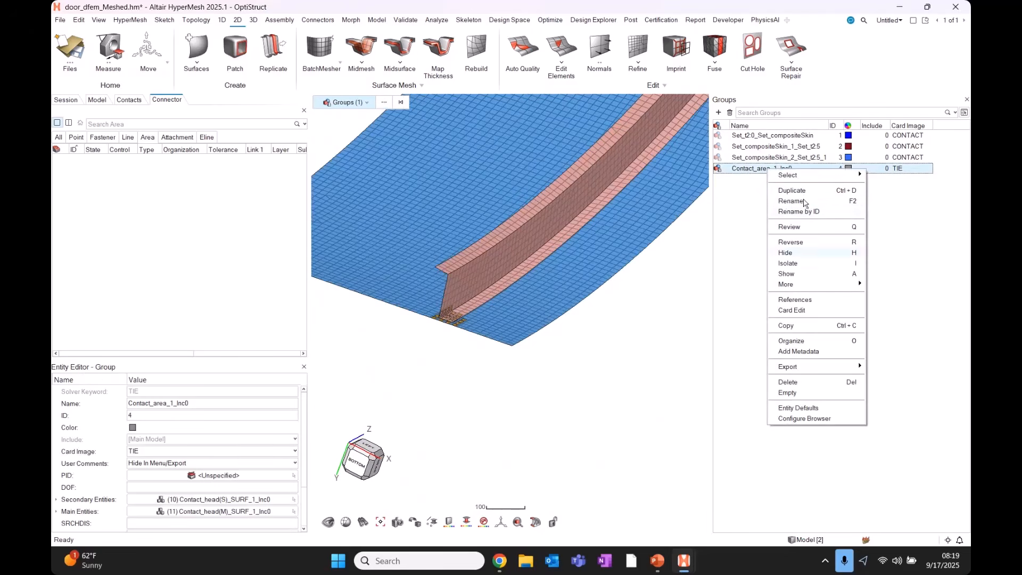
left_click(800, 383)
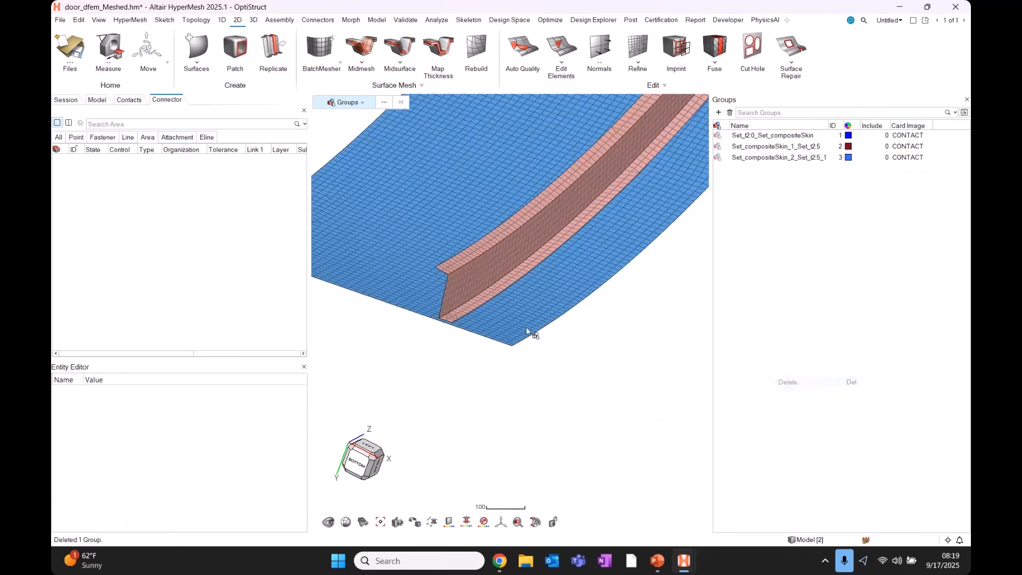
scroll(618, 327, "down", 4)
scroll(594, 319, "down", 3)
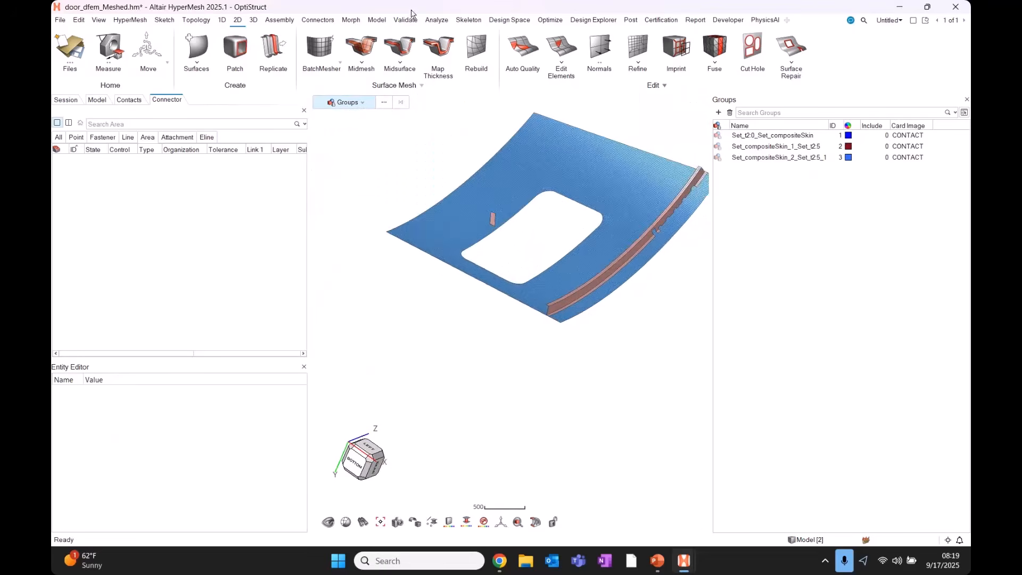
Auto-create area connectors between the door skin and stiffener components with search tolerance 15.
left_click(326, 21)
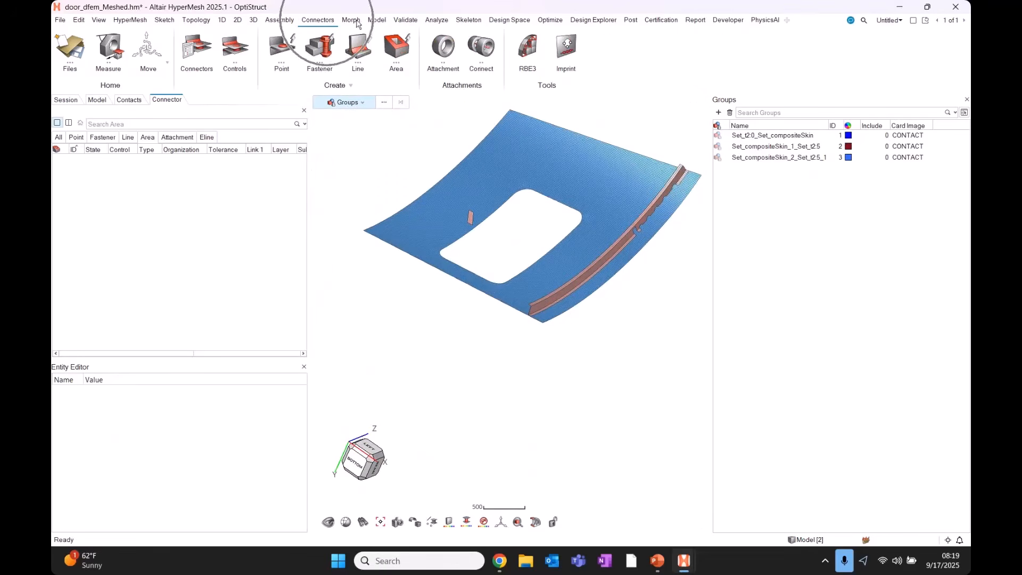
left_click(409, 41)
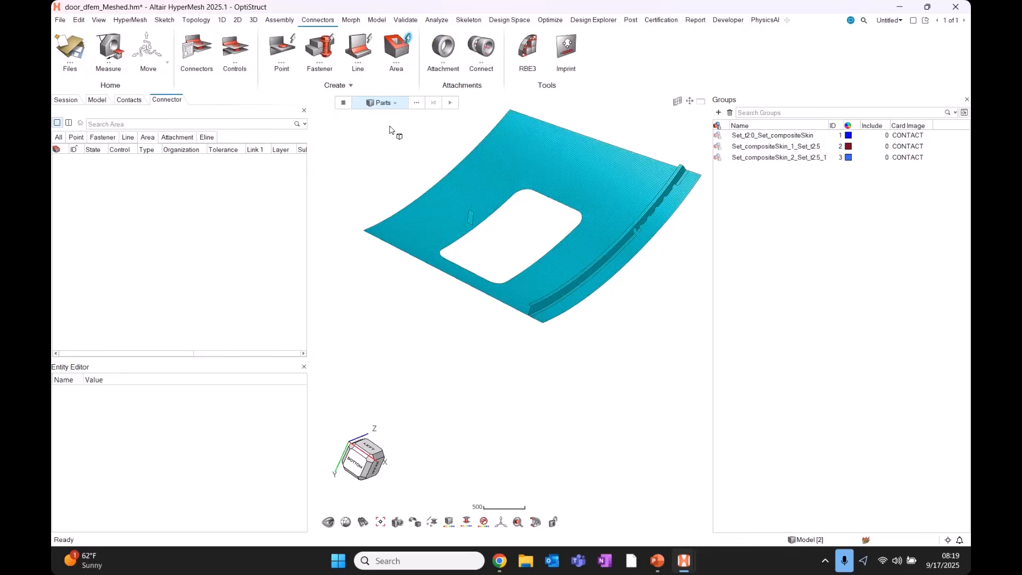
left_click(390, 102)
left_click(378, 118)
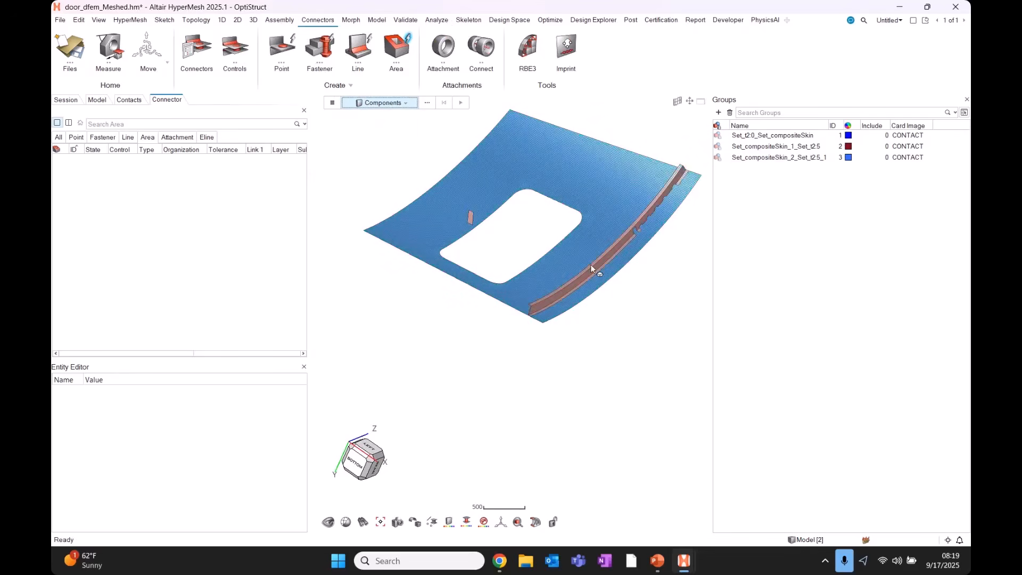
left_click(606, 283)
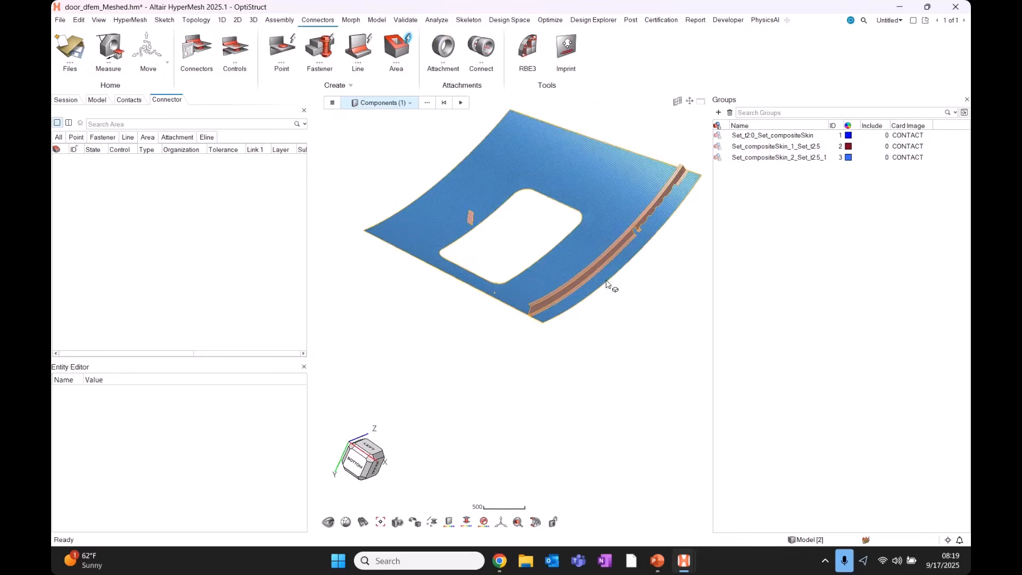
left_click(333, 104)
key("ctrl+a")
key("BackSpace")
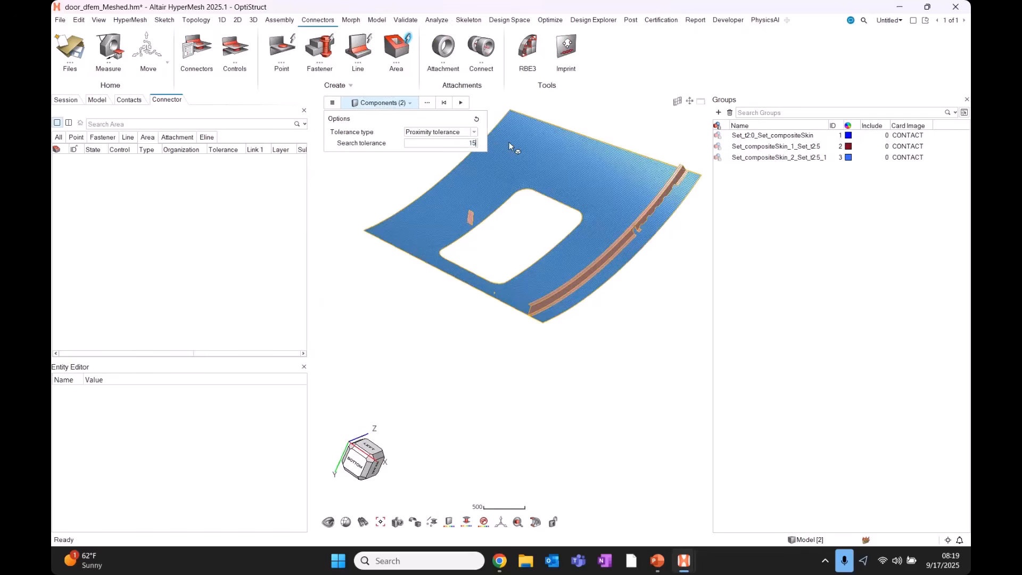
type("15")
scroll(650, 217, "up", 5)
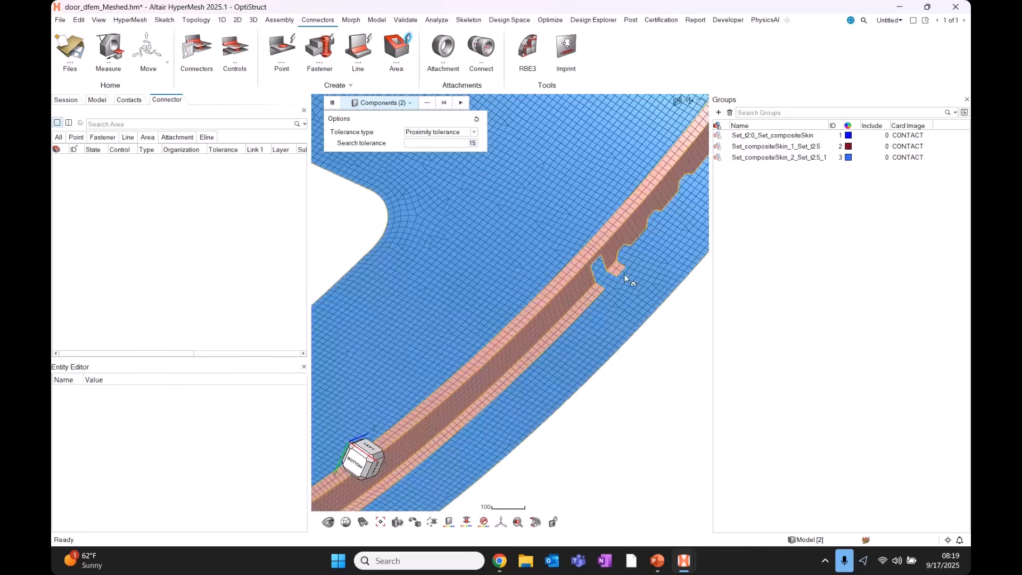
scroll(597, 245, "down", 4)
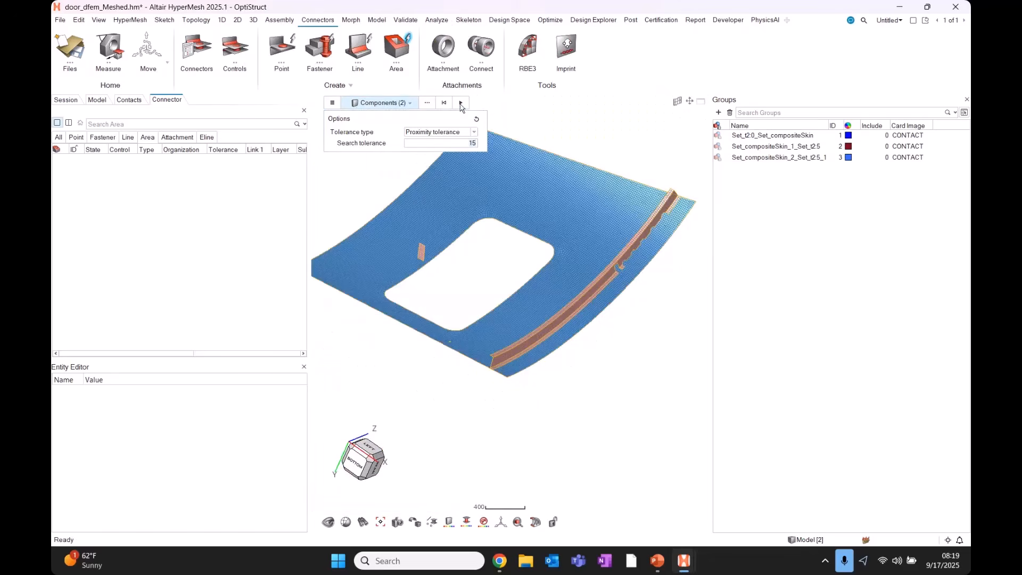
left_click(461, 104)
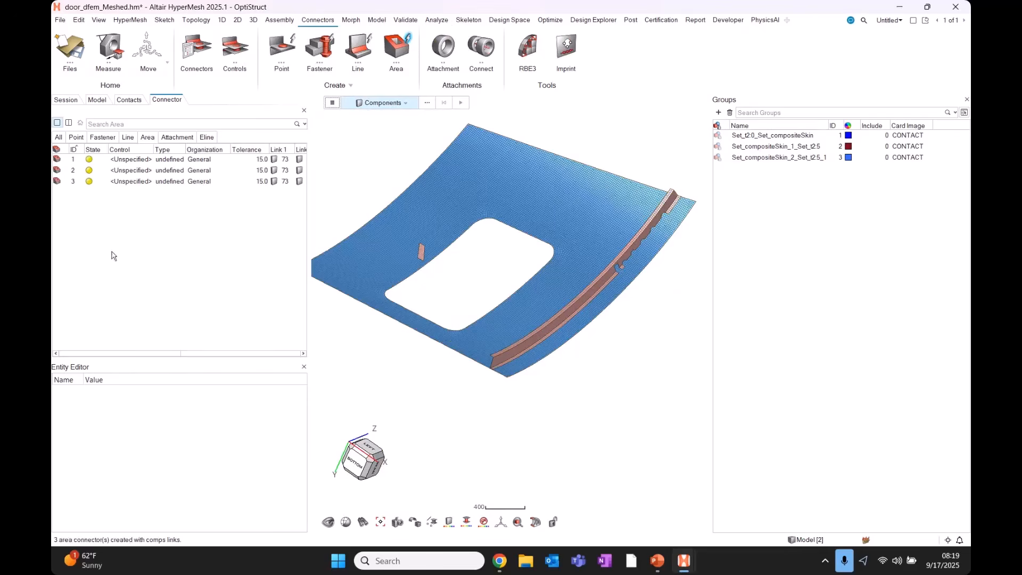
Apply the myContactArea connector control to all three area connectors, making them Contact type.
key("ctrl+a")
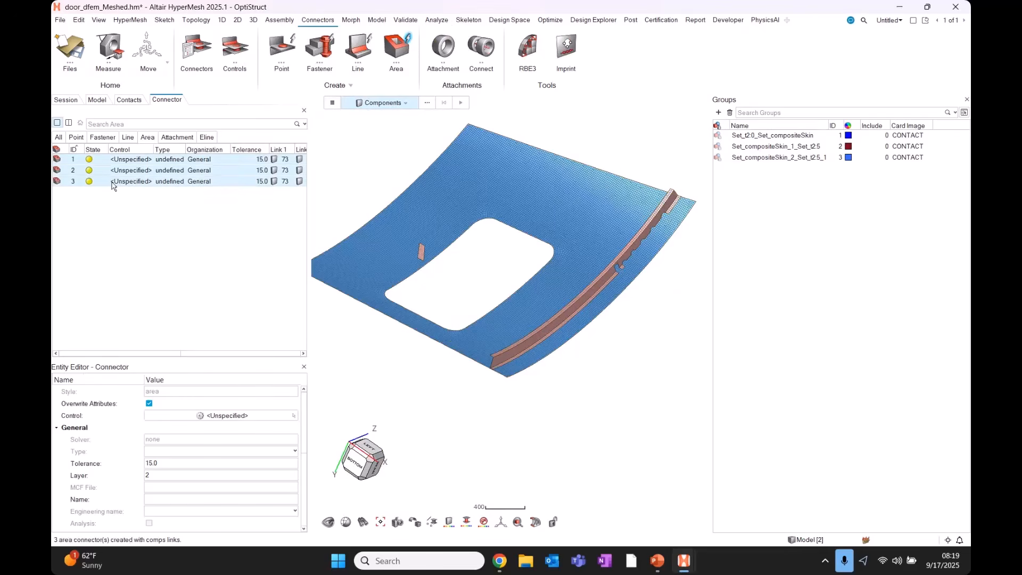
scroll(610, 247, "up", 8)
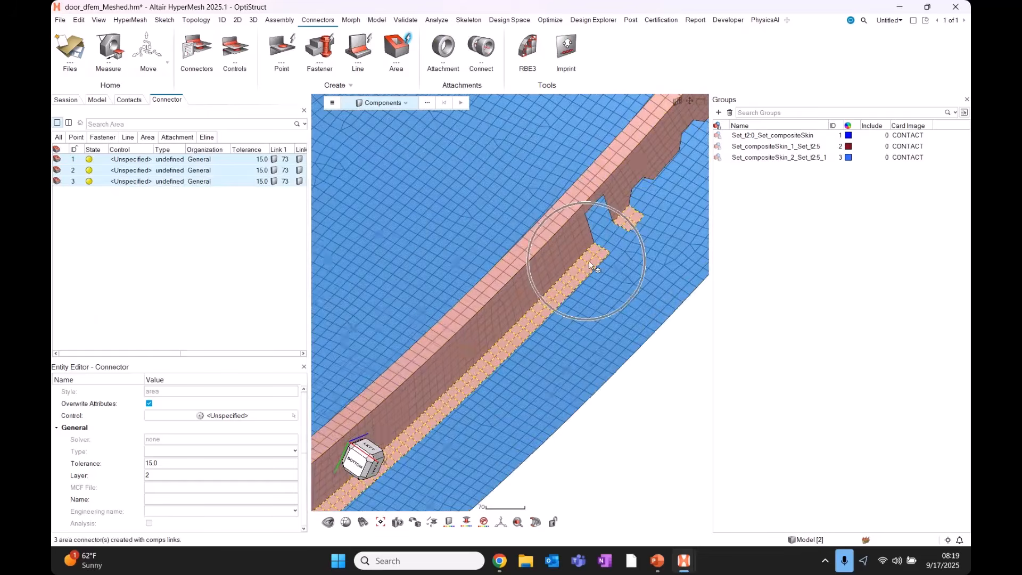
scroll(654, 228, "down", 1)
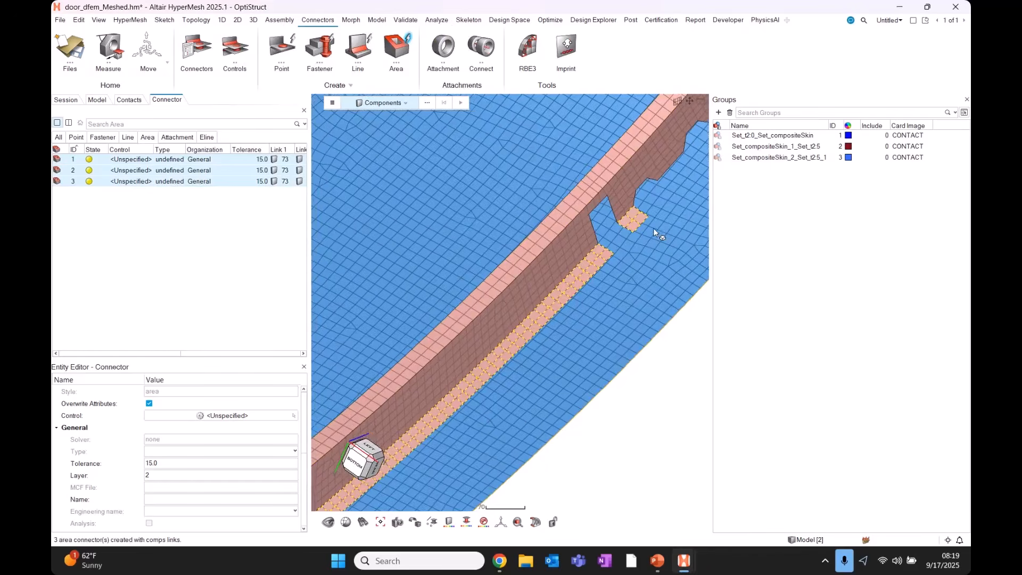
left_click_drag(653, 228, 606, 183, "ctrl")
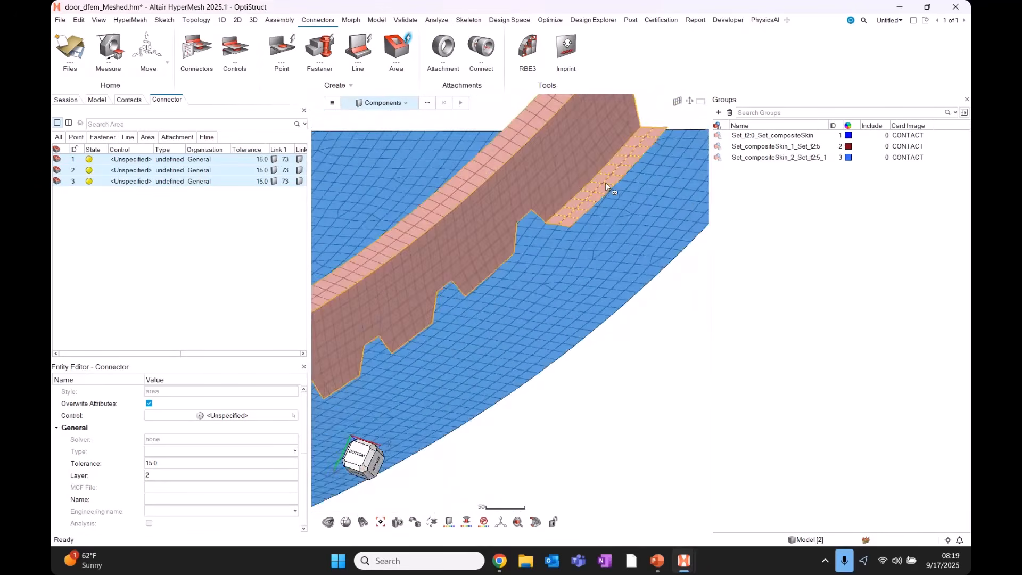
scroll(605, 184, "down", 5)
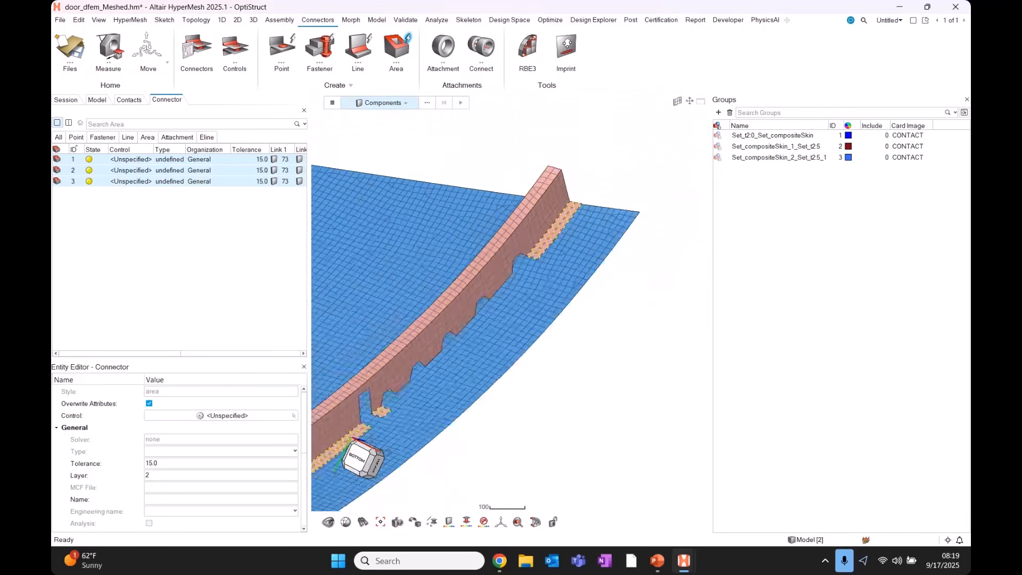
left_click(131, 160)
left_click(118, 173)
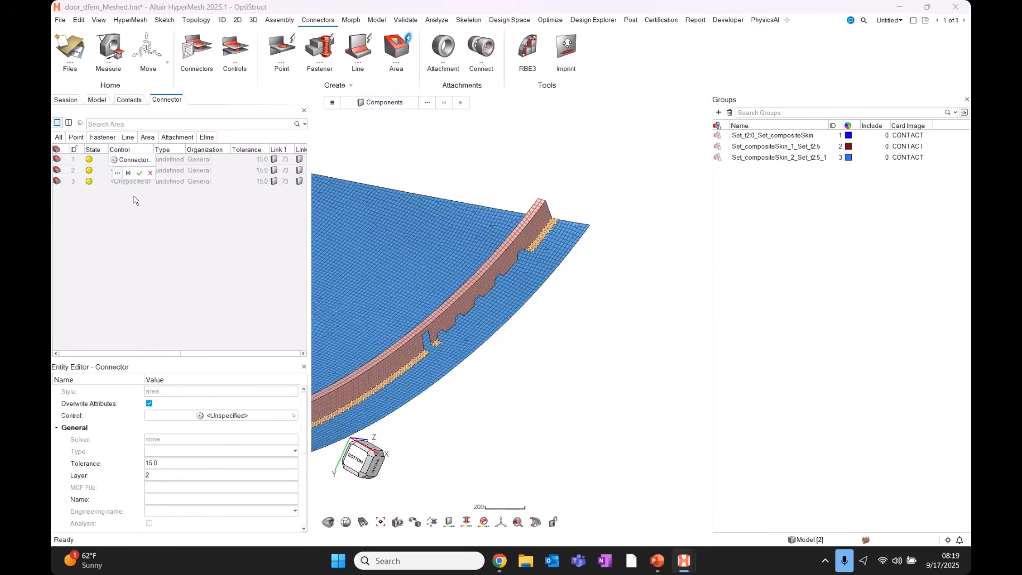
left_click(146, 214)
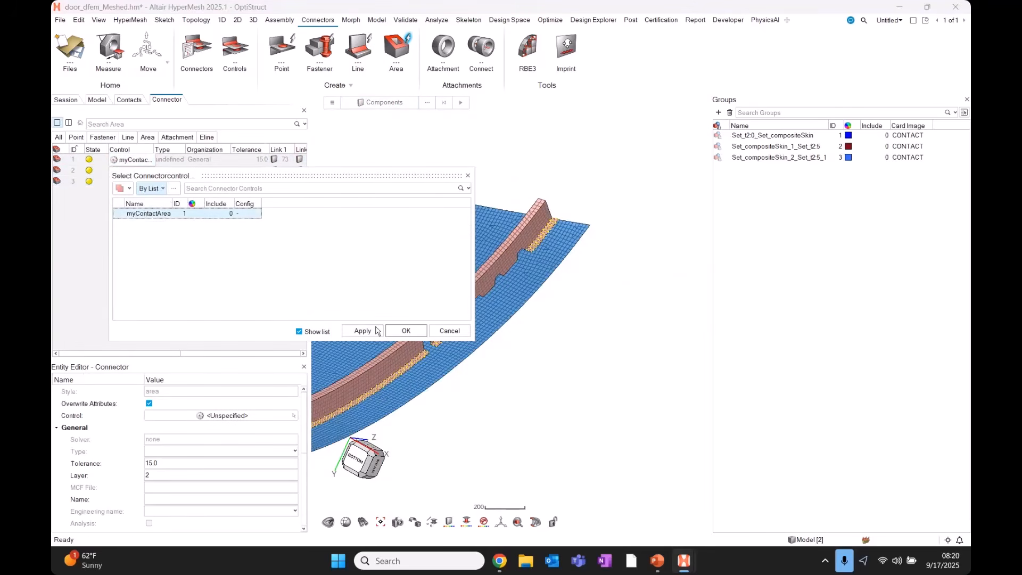
left_click(406, 330)
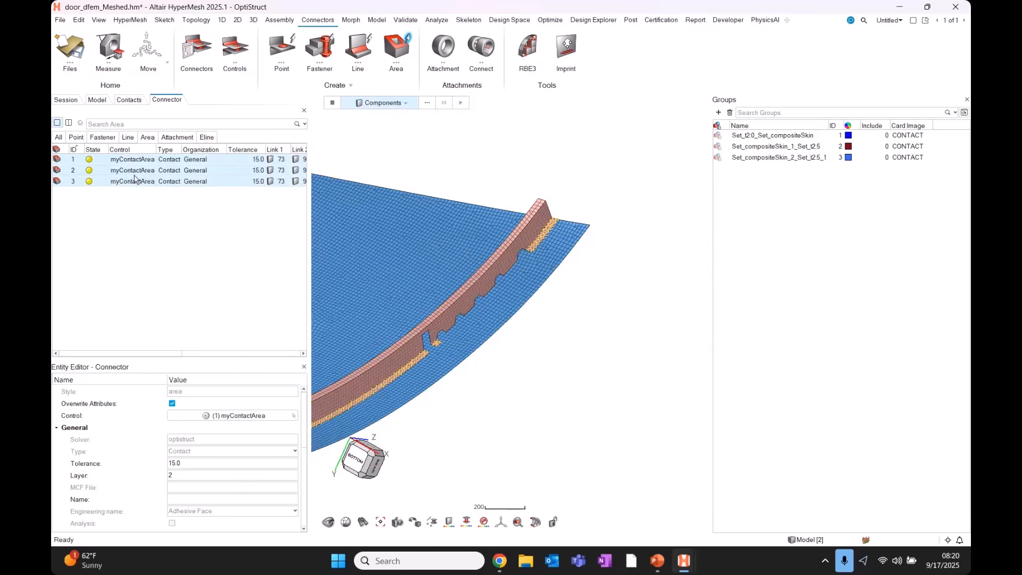
Realize the three selected area connectors into contact groups.
right_click(135, 177)
left_click(154, 223)
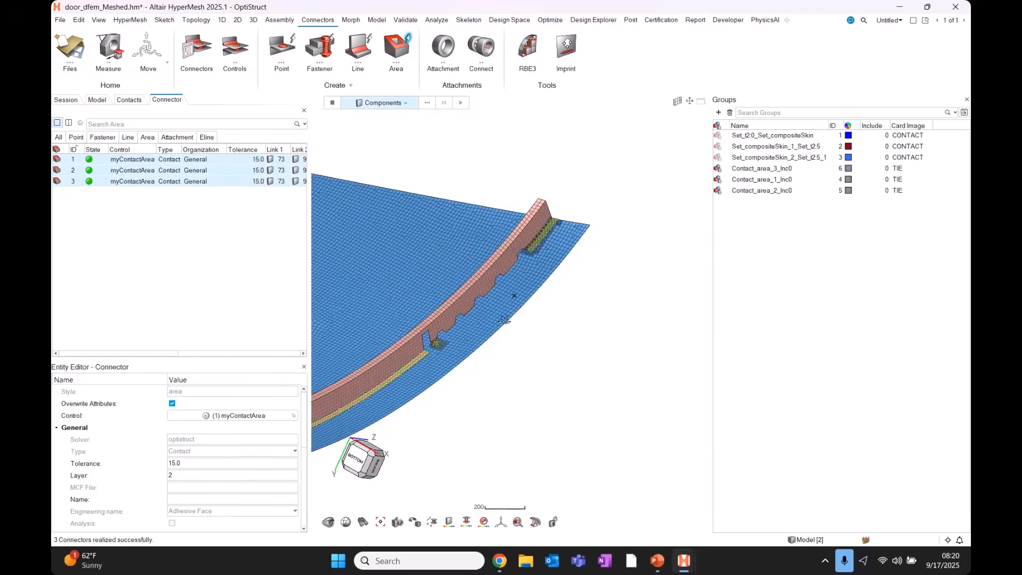
middle_click_drag(525, 315, 567, 232)
scroll(567, 233, "up", 10)
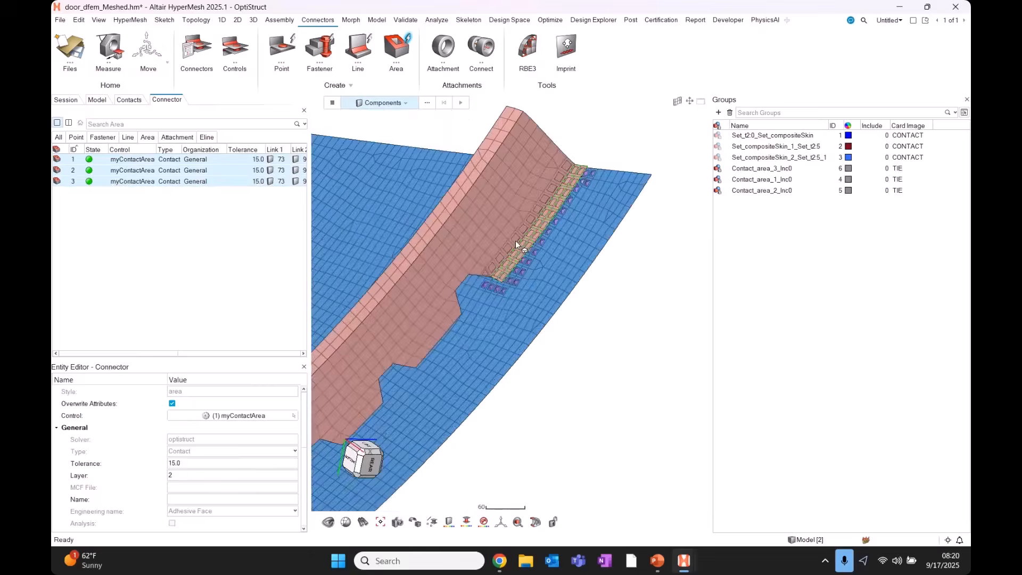
Isolate groups Contact_area_1_Inc0, Contact_area_2_Inc0 and Contact_area_3_Inc0 and inspect them from several angles.
left_click_drag(767, 247, 767, 170)
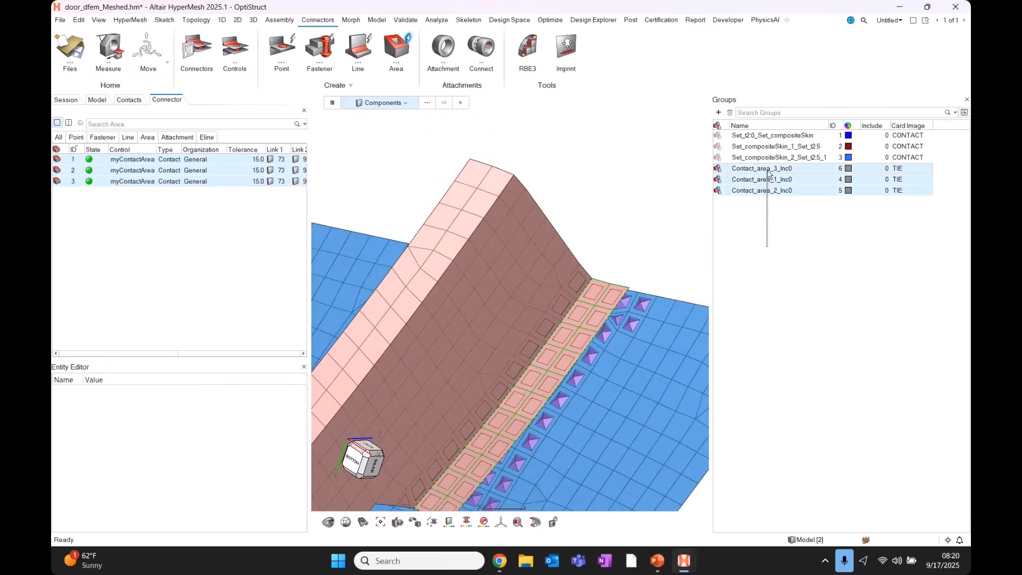
key("q")
scroll(528, 319, "down", 8)
scroll(531, 323, "down", 9)
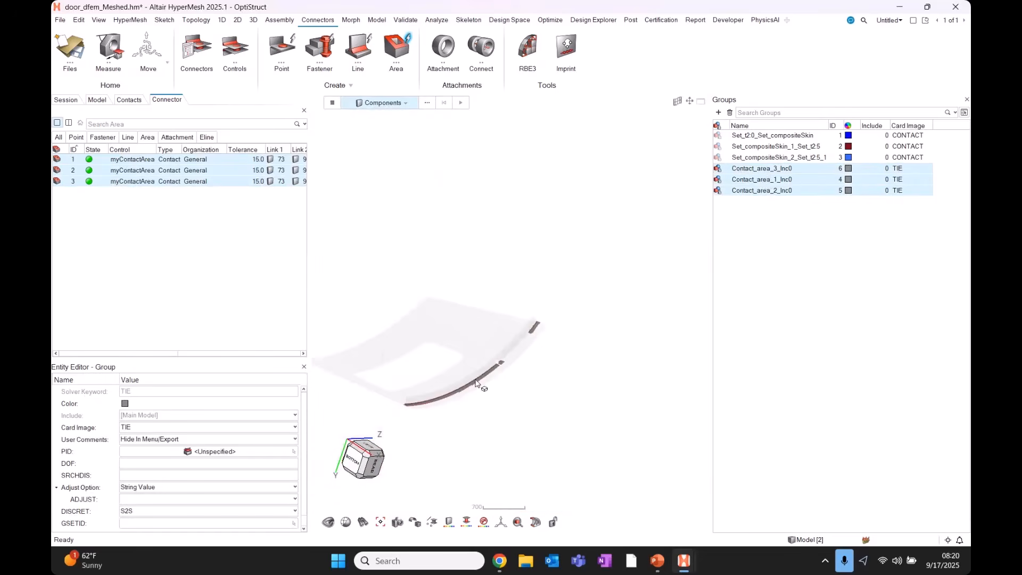
scroll(480, 382, "up", 5)
middle_click_drag(479, 384, 479, 418)
scroll(541, 335, "up", 5)
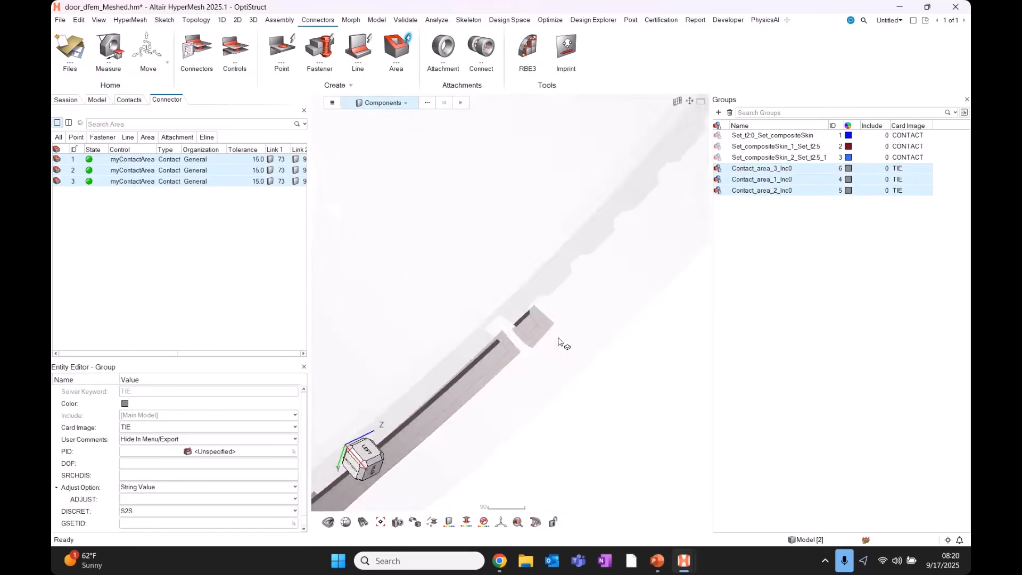
middle_click_drag(559, 342, 551, 294)
scroll(552, 295, "down", 4)
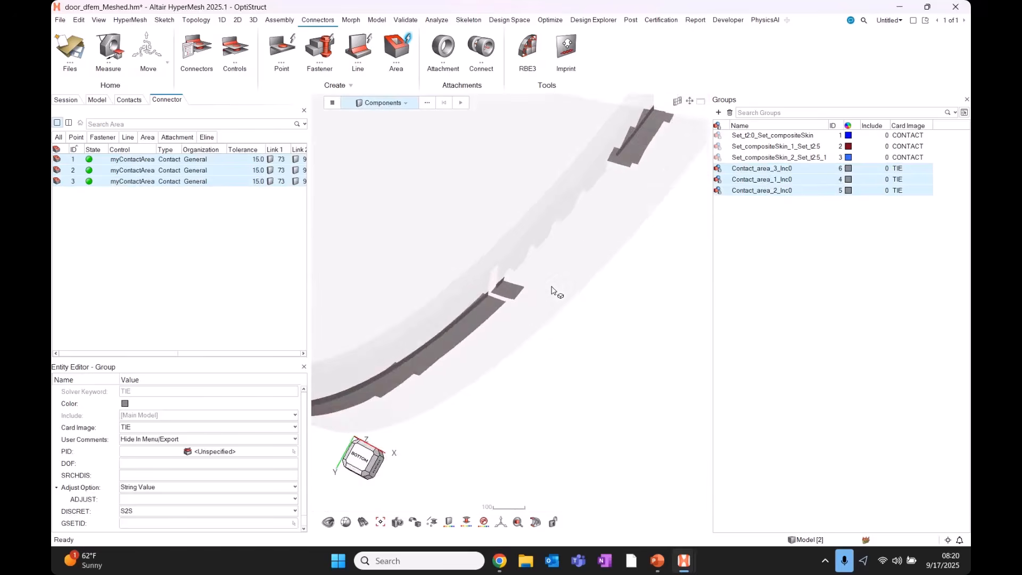
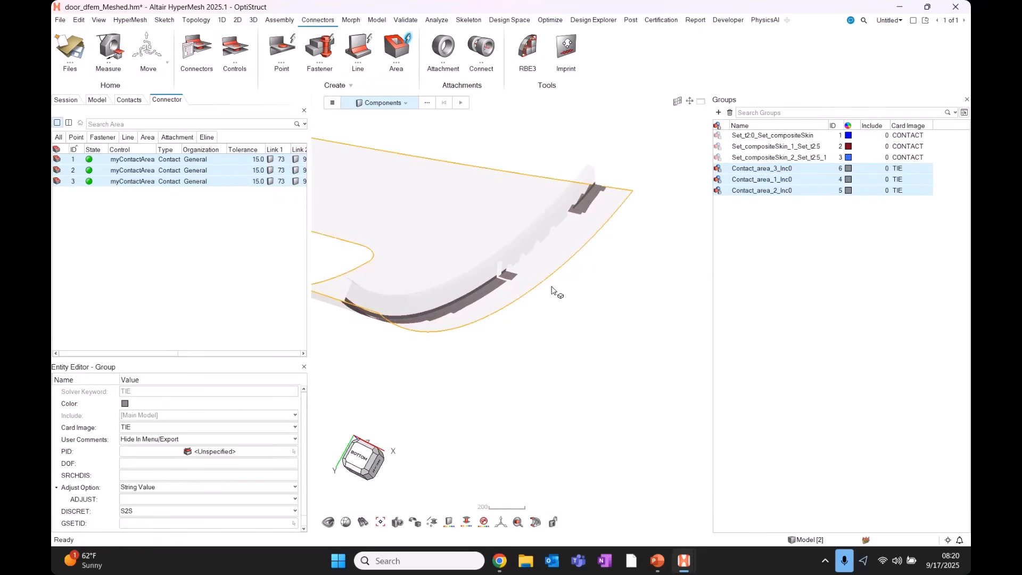
Delete the three old connectors and all six existing groups.
scroll(478, 314, "up", 3)
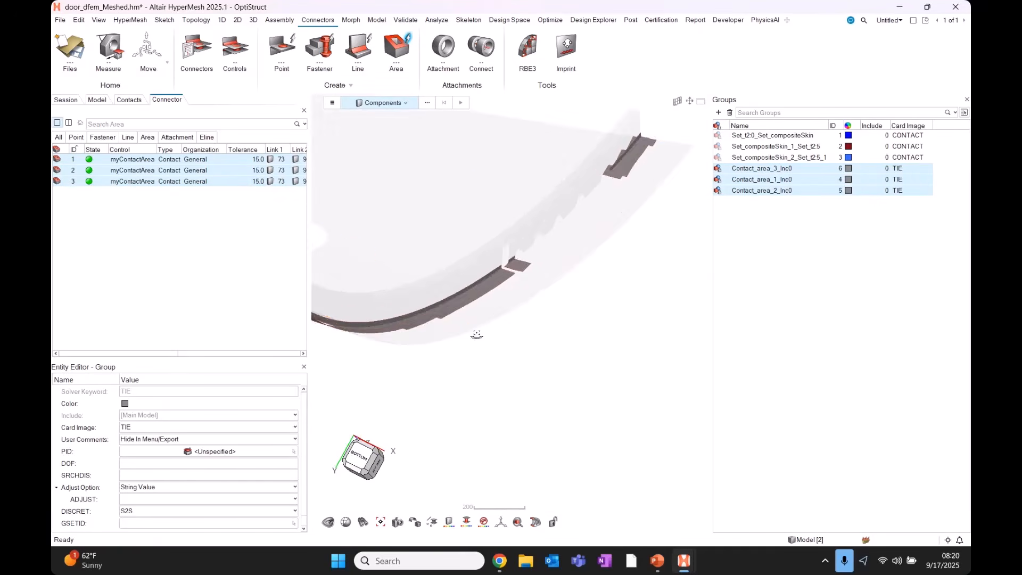
middle_click_drag(477, 335, 665, 242)
scroll(692, 224, "down", 5)
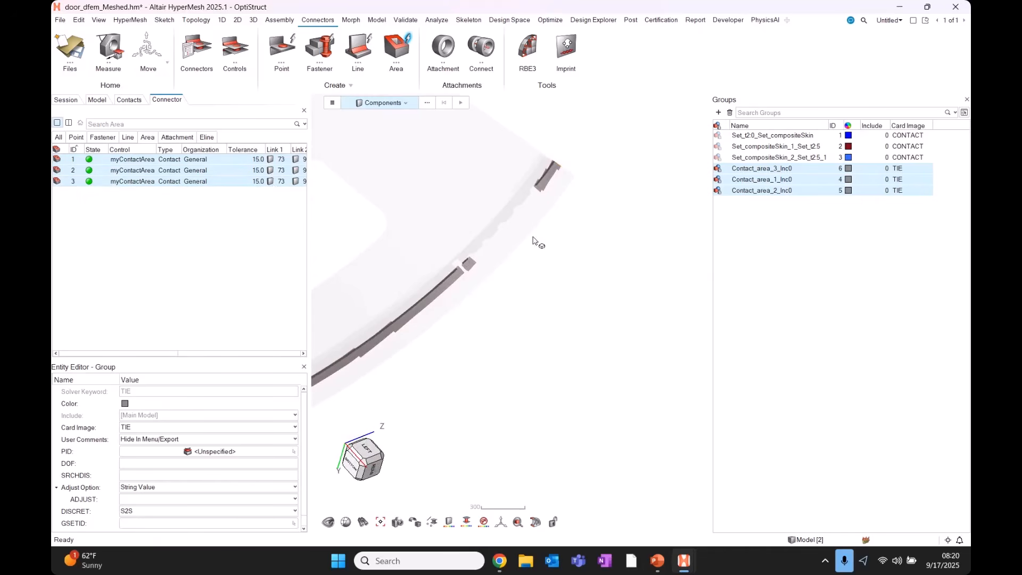
left_click(754, 245)
left_click_drag(144, 241, 133, 160)
key("Delete")
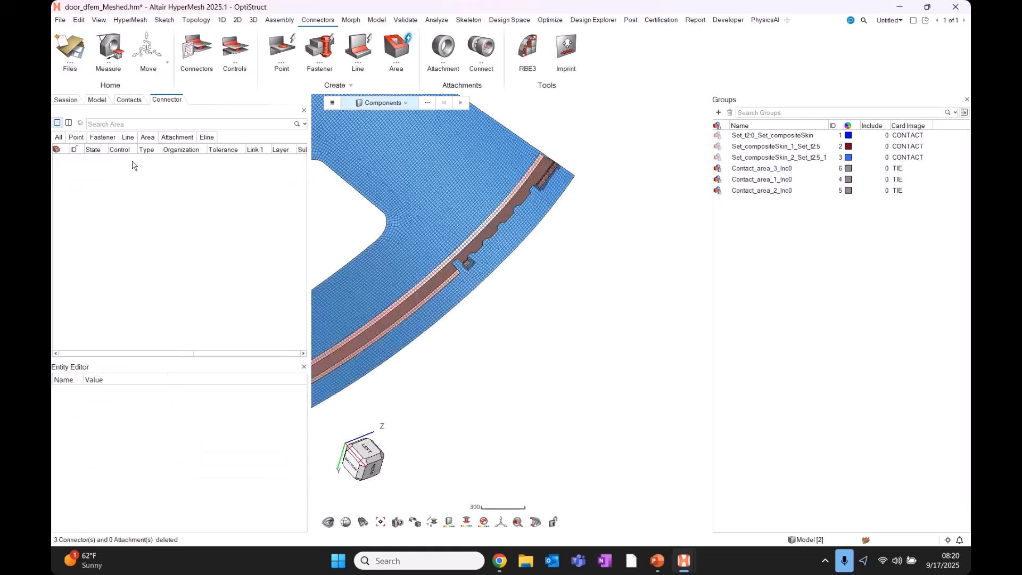
left_click_drag(820, 243, 781, 126)
key("Delete")
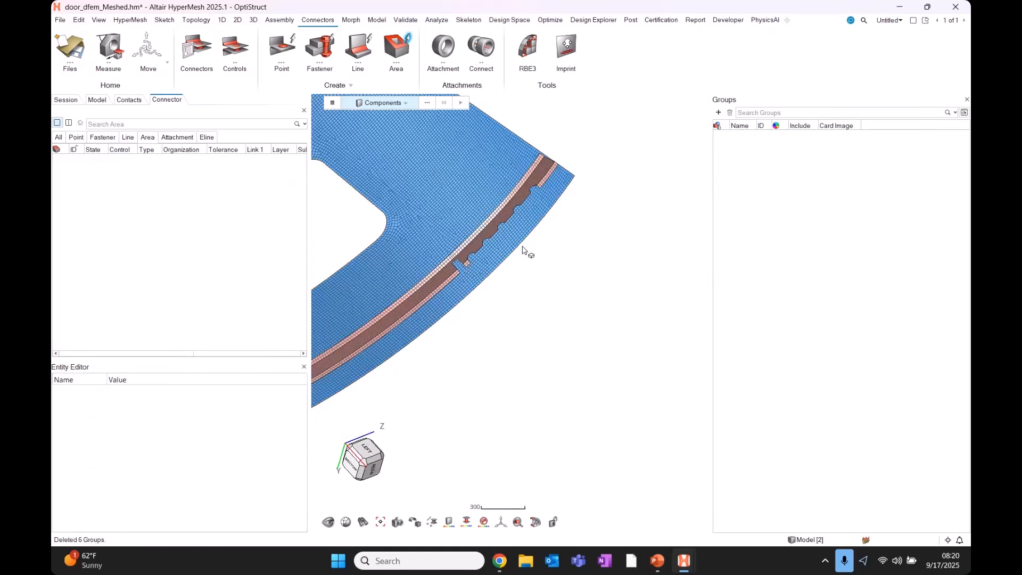
Auto-find Tied contacts between both panel components with Contact Surfaces.
scroll(479, 289, "down", 4)
middle_click_drag(480, 290, 489, 260)
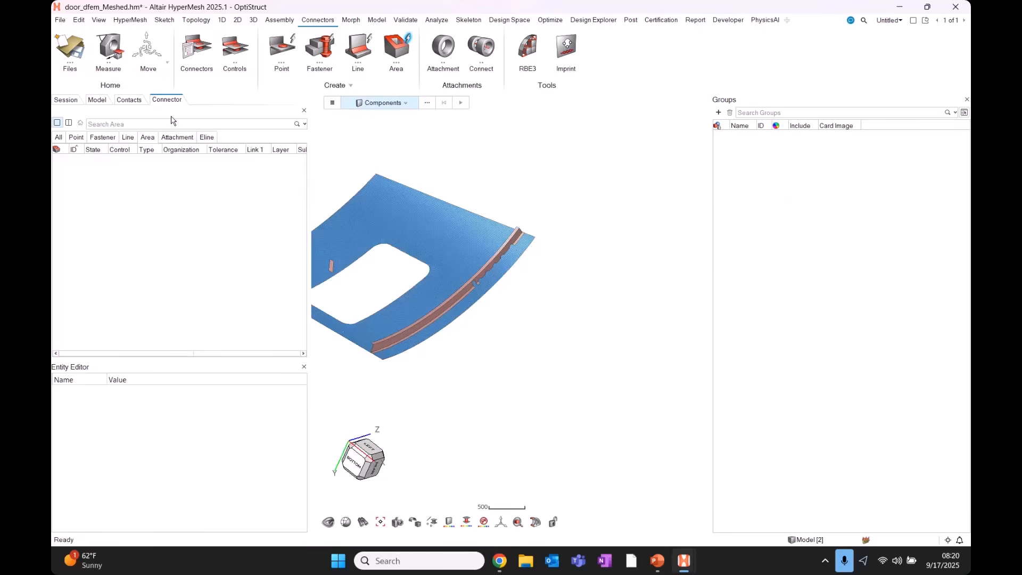
left_click(375, 20)
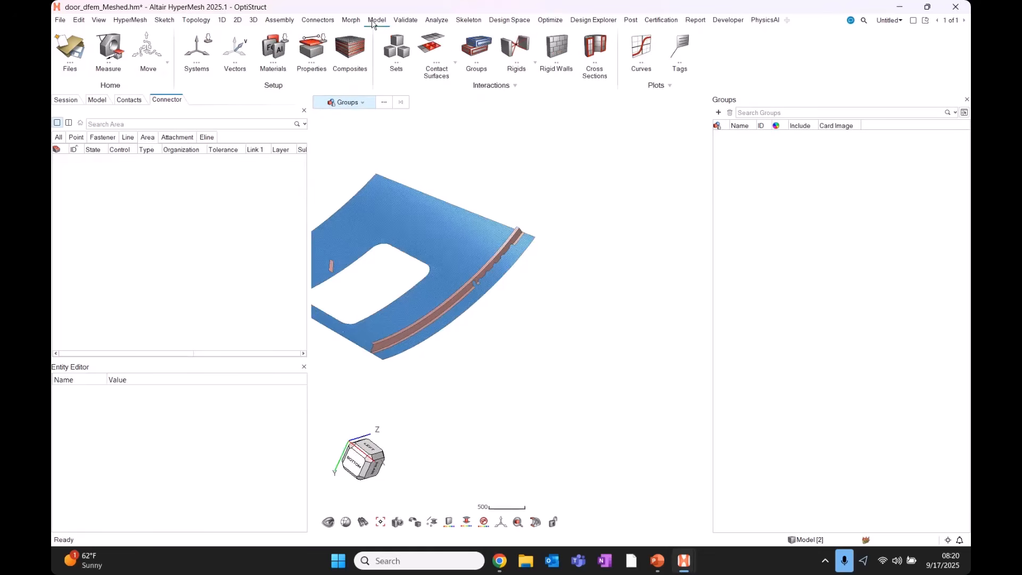
left_click(448, 43)
scroll(604, 373, "down", 3)
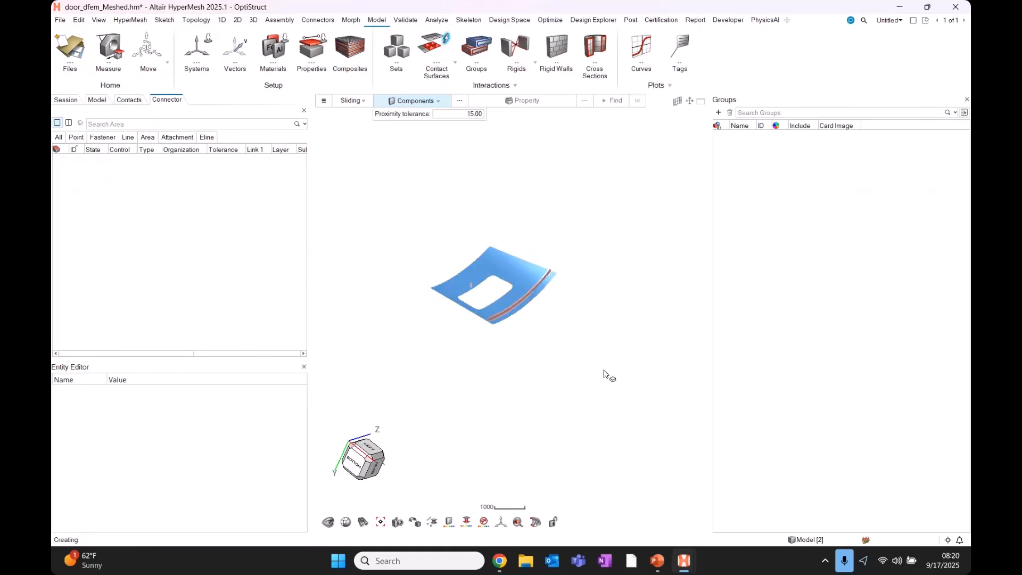
left_click_drag(604, 373, 338, 175, "shift")
scroll(568, 348, "up", 1)
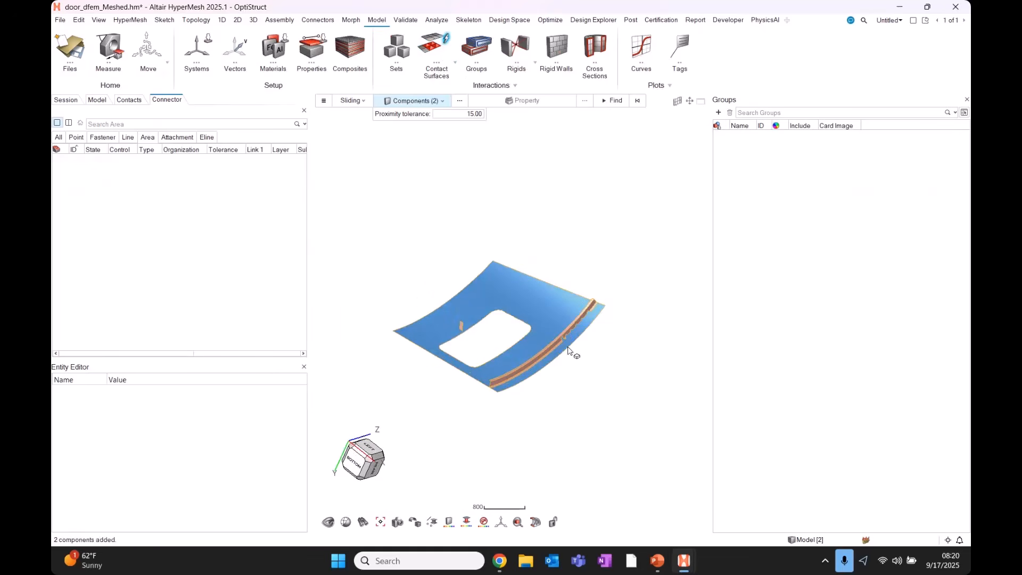
left_click(364, 100)
left_click(348, 124)
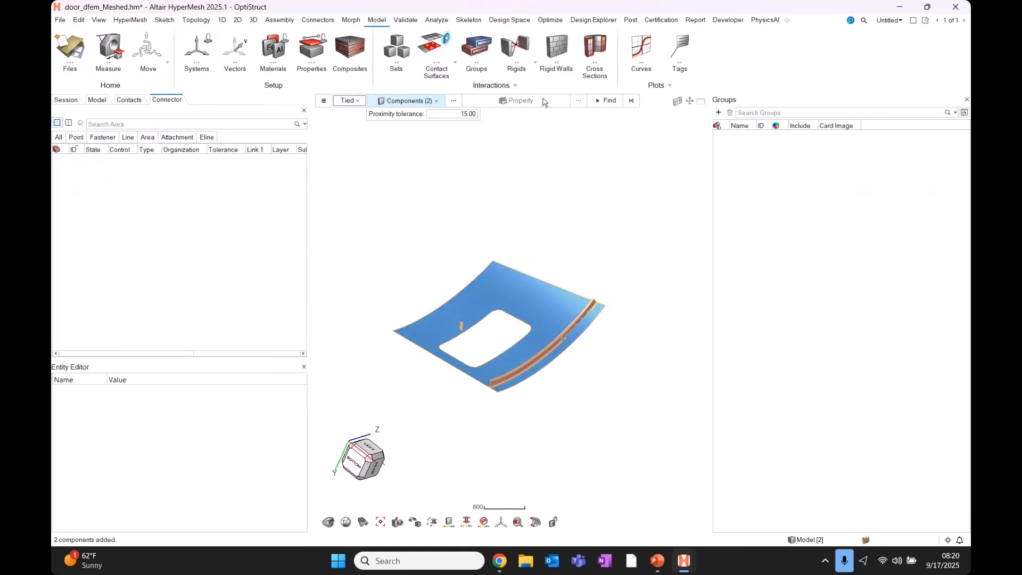
left_click(610, 105)
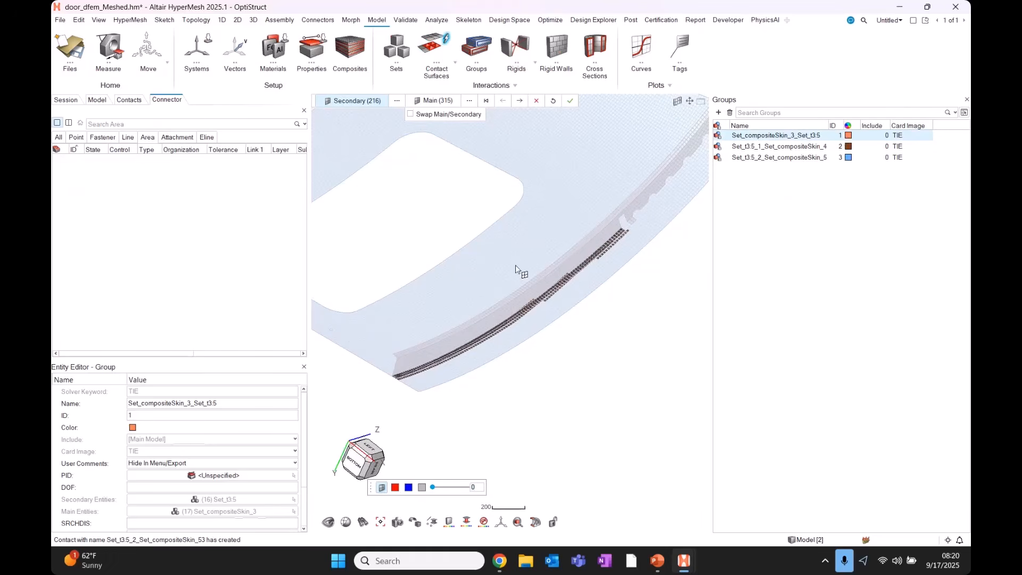
left_click(570, 101)
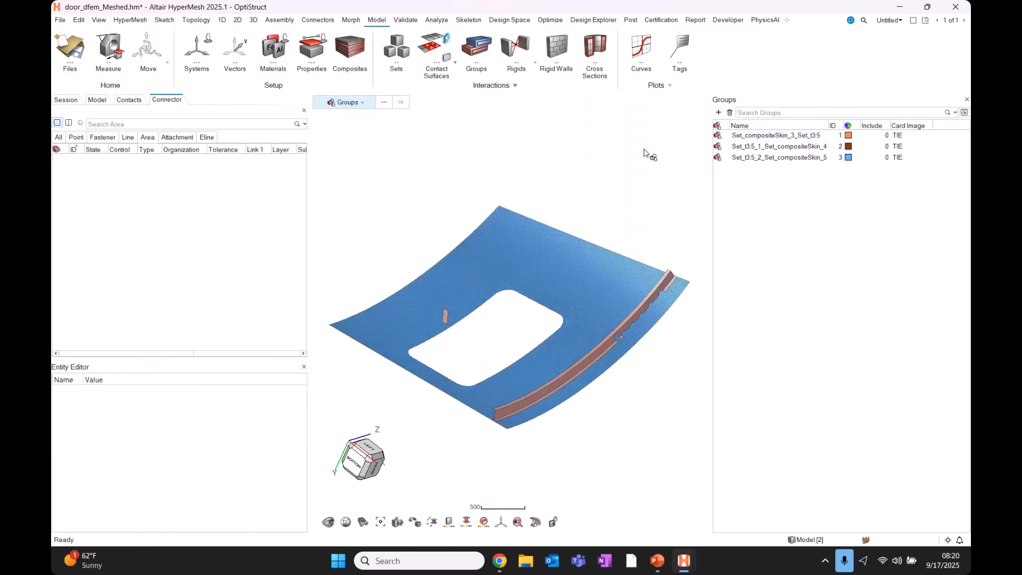
Review the three new TIE contact groups, then clear the review and selection.
left_click_drag(793, 159, 842, 133)
key("q")
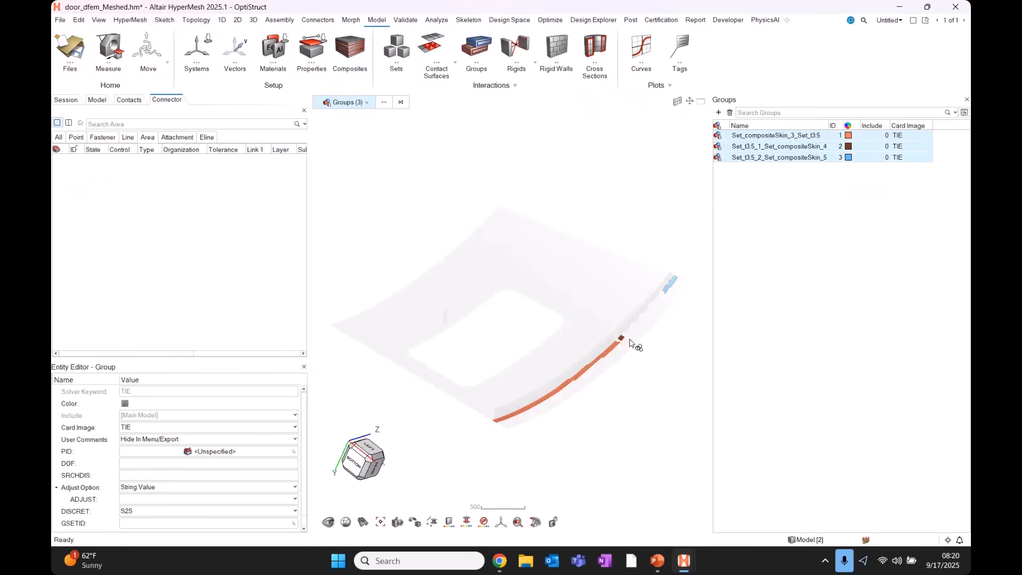
scroll(628, 335, "up", 4)
scroll(629, 336, "down", 4)
left_click(641, 396)
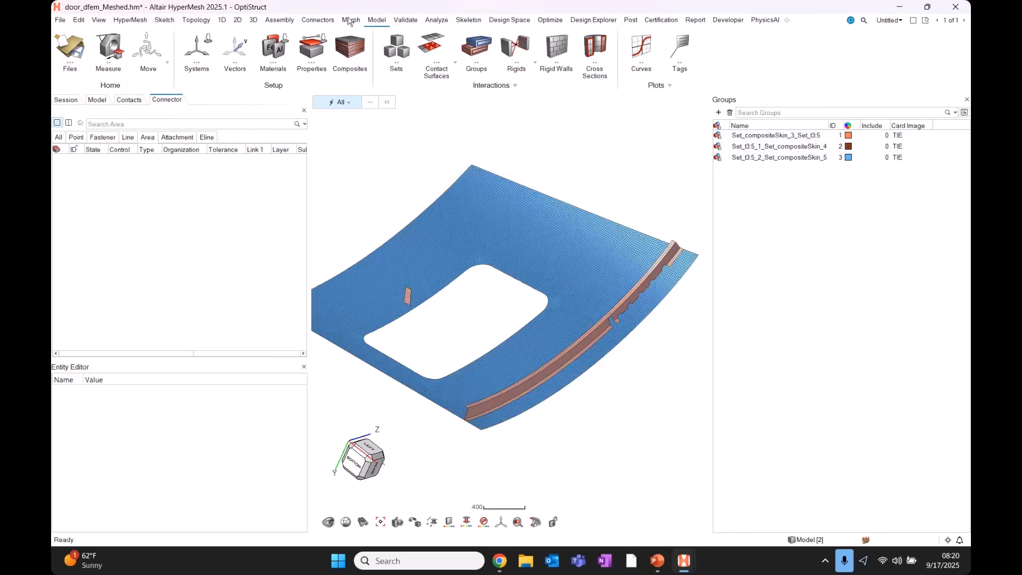
left_click(318, 21)
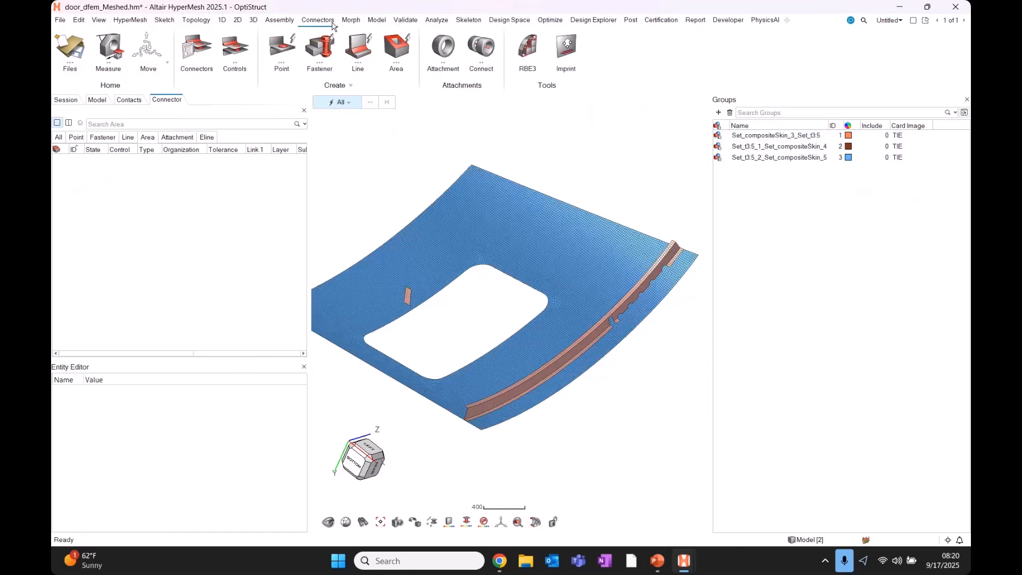
Create Manual-mode area connectors with the myContactArea control on the three TIE groups.
left_click(408, 57)
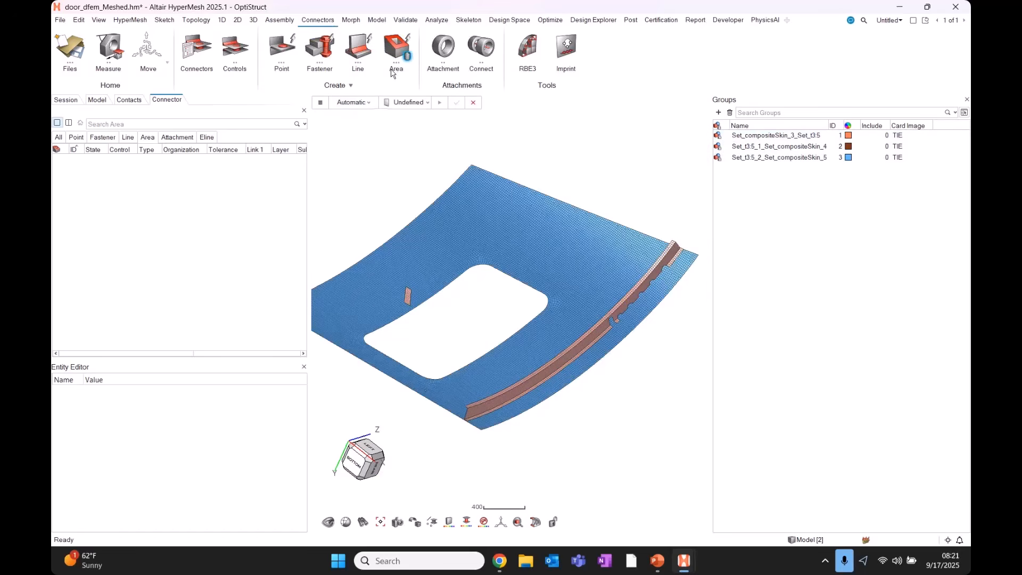
left_click(353, 102)
left_click(353, 114)
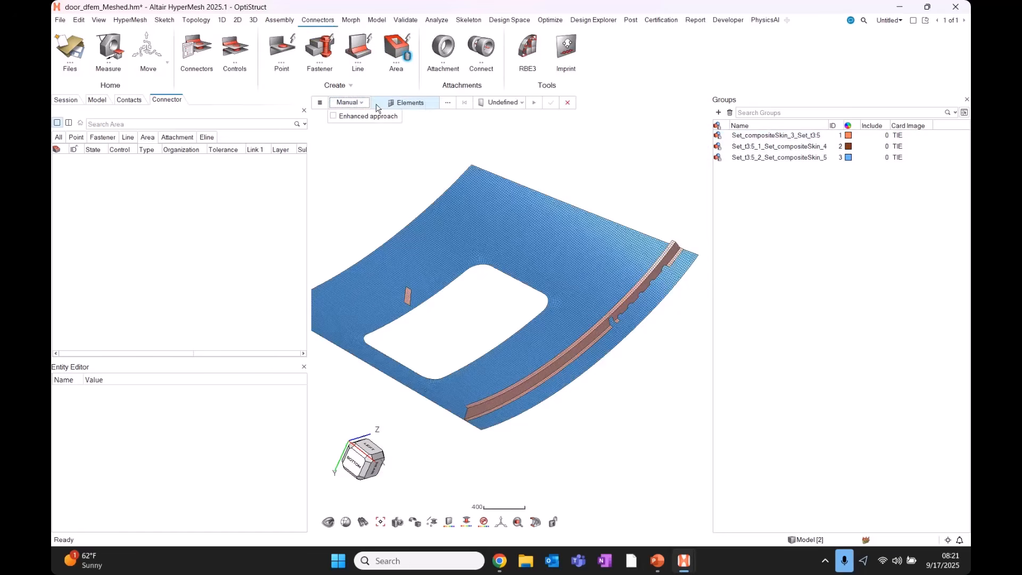
left_click(501, 102)
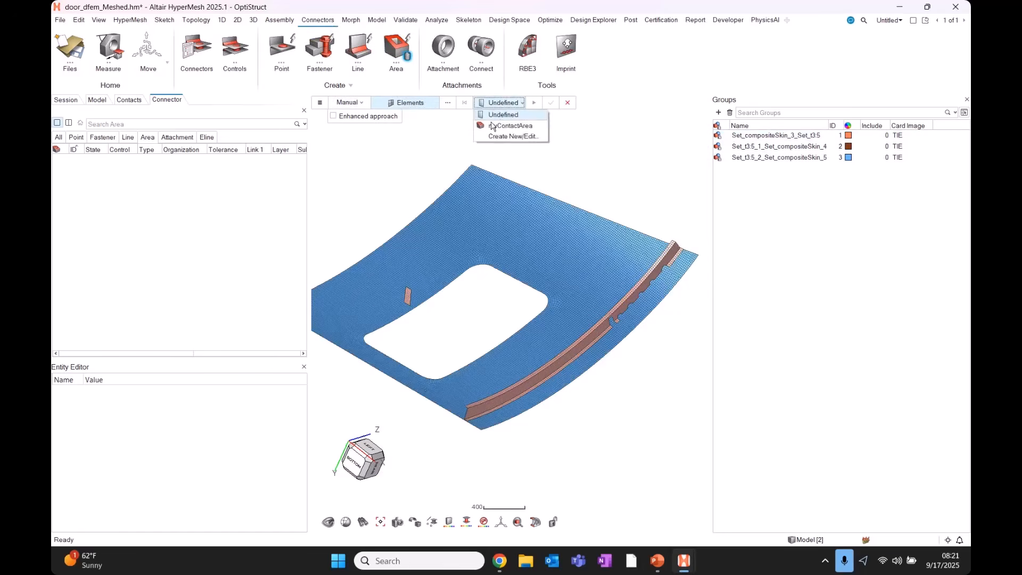
left_click(503, 122)
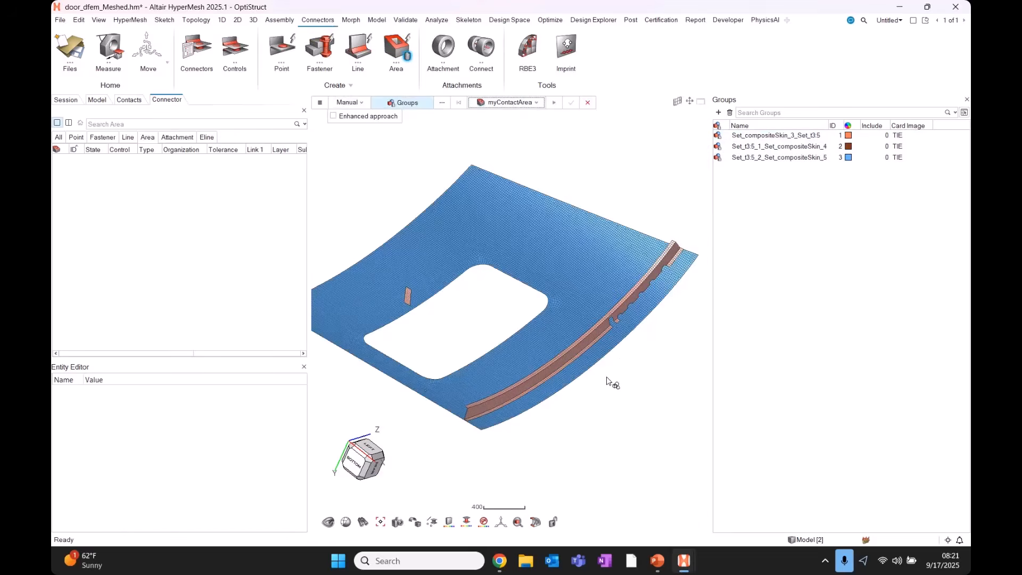
scroll(607, 378, "up", 5)
left_click_drag(794, 220, 789, 117)
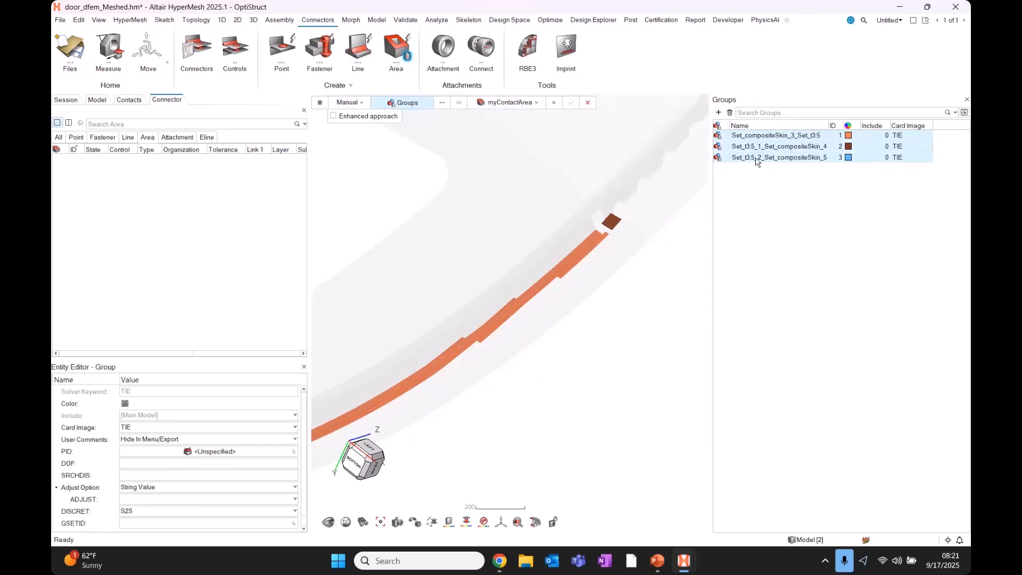
scroll(599, 349, "down", 3)
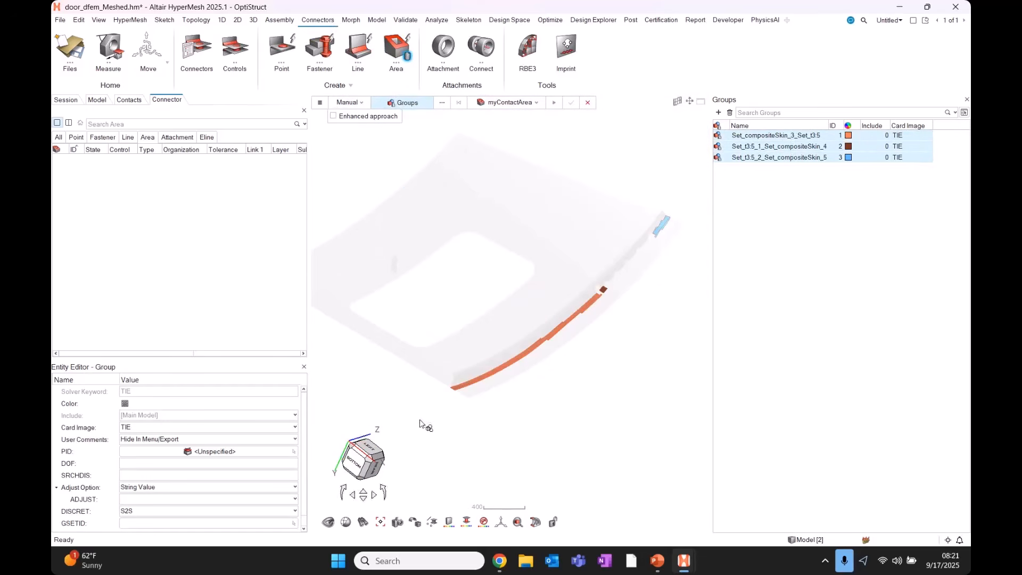
left_click_drag(419, 419, 690, 159)
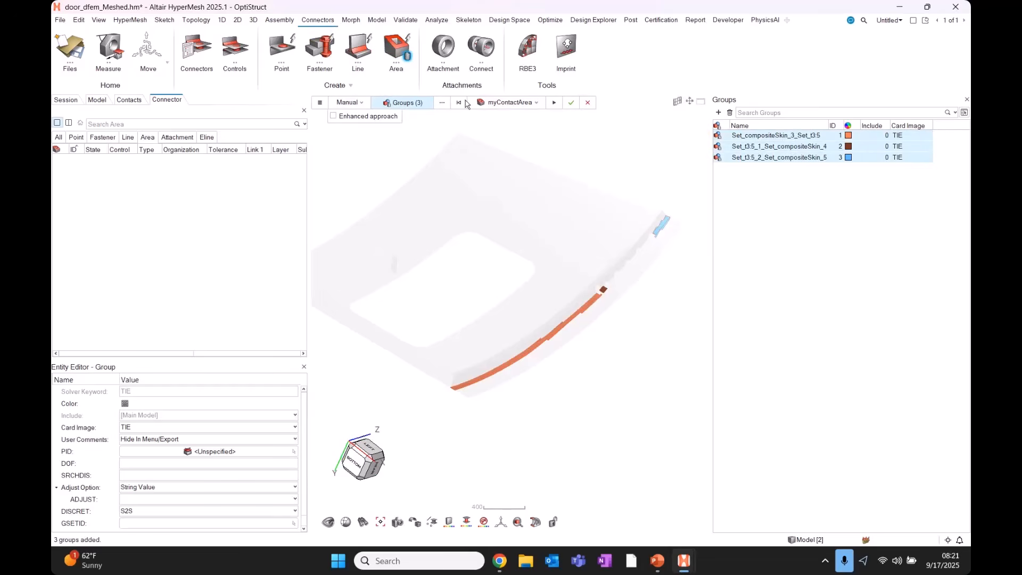
left_click(572, 105)
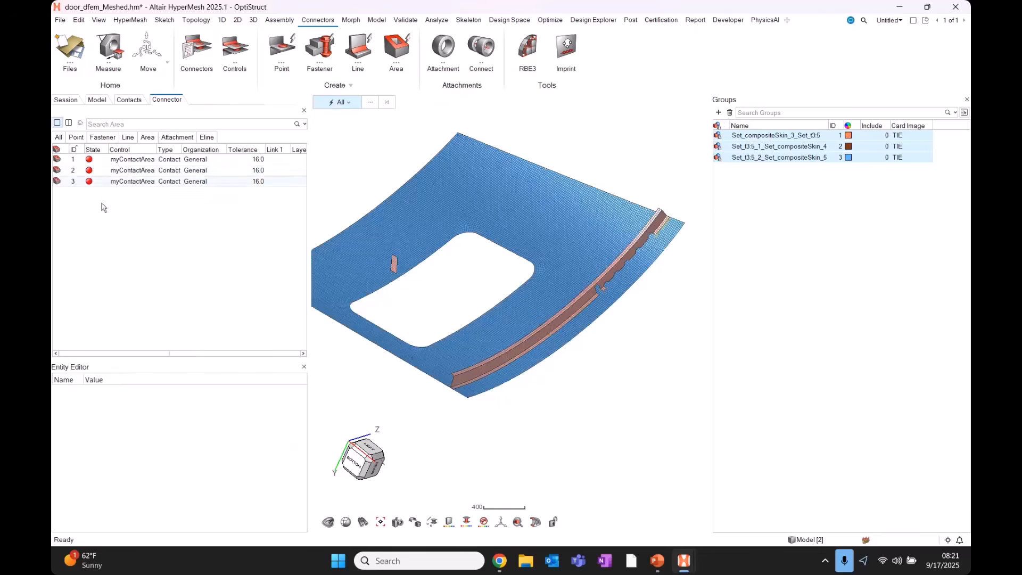
Attempt to realize the three area connectors; all three fail.
left_click_drag(100, 182, 108, 156)
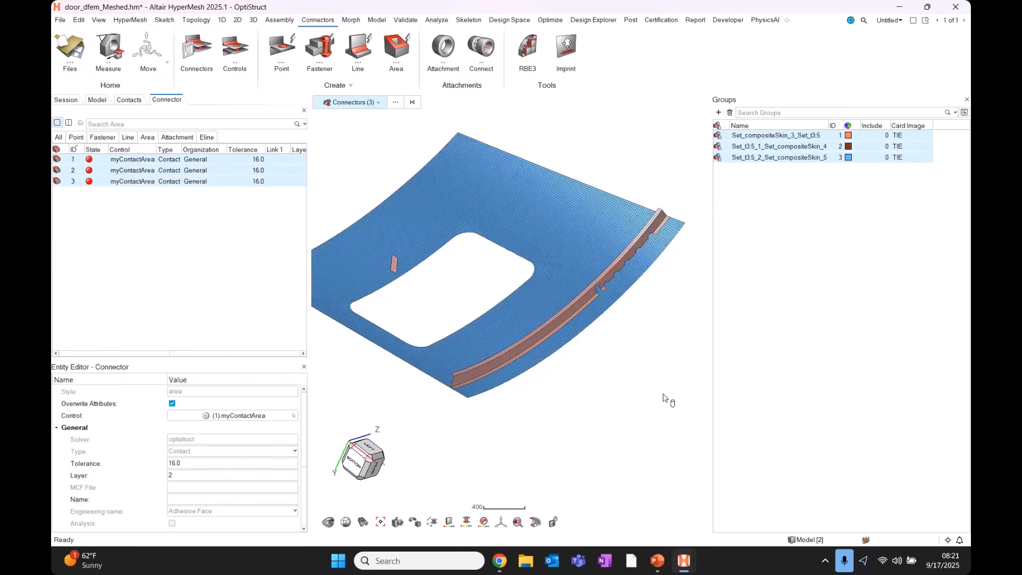
scroll(578, 220, "up", 6)
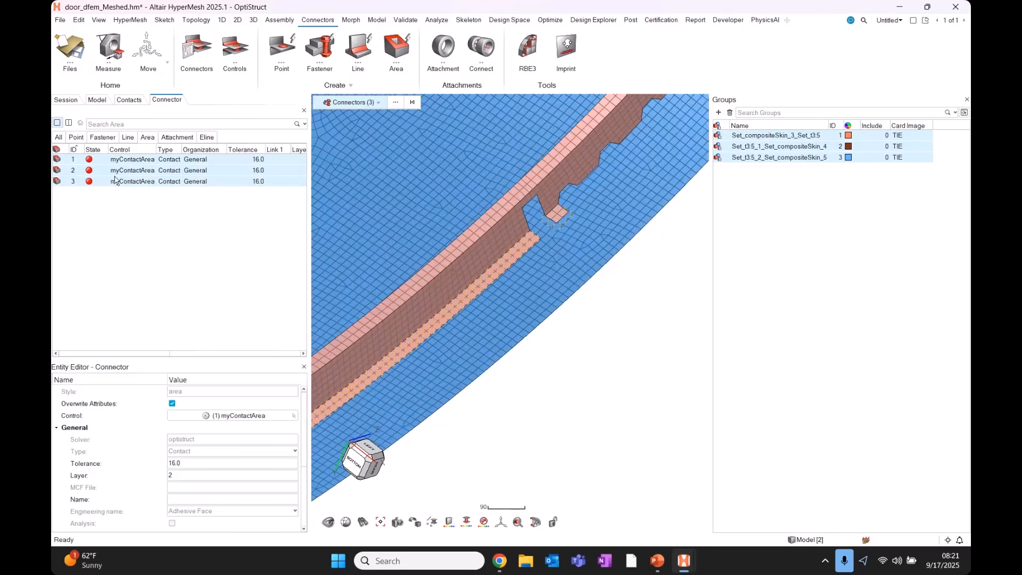
right_click(116, 180)
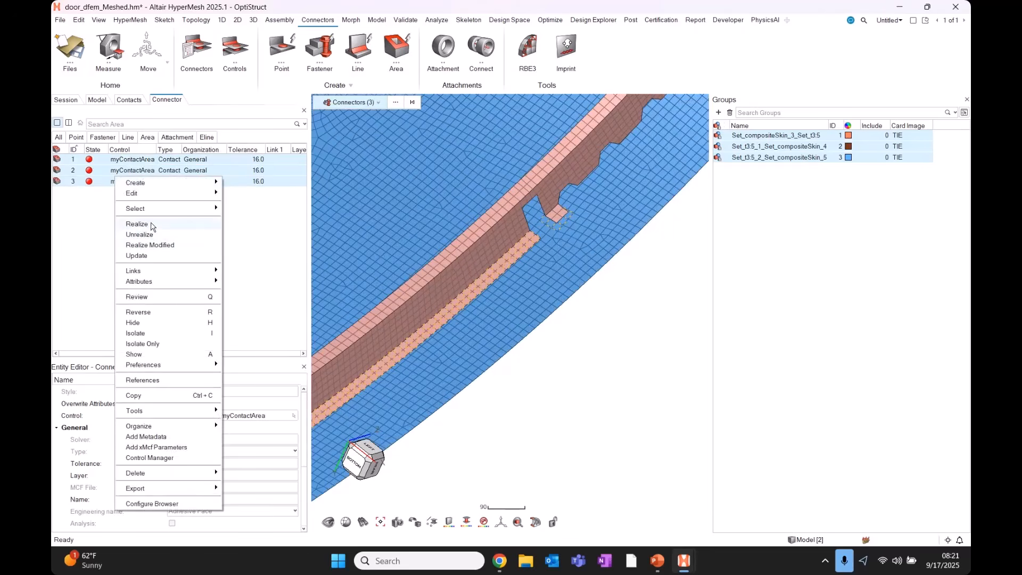
left_click(137, 224)
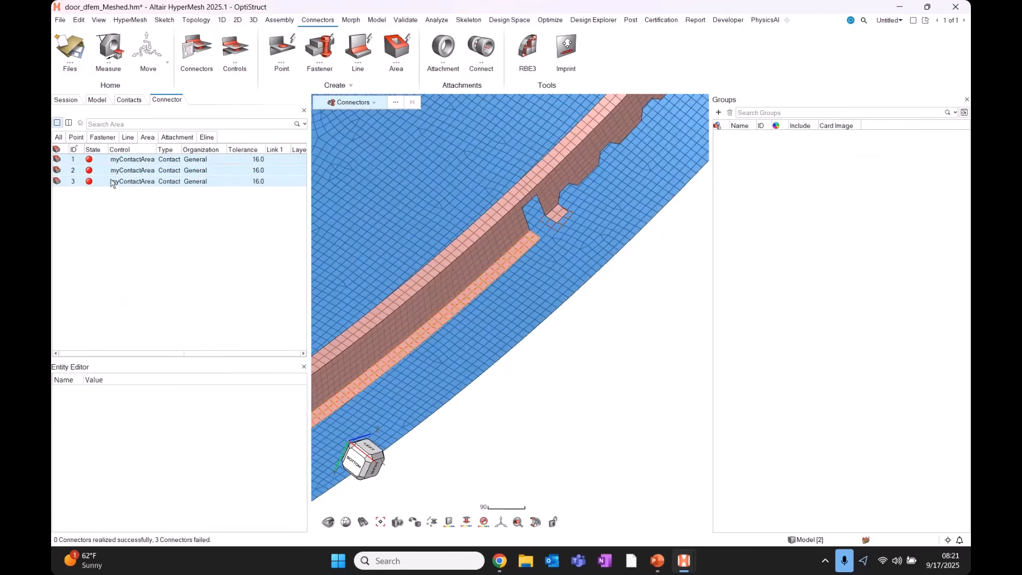
Delete the three connector rows so the connector list is empty.
scroll(575, 252, "down", 6)
scroll(581, 254, "down", 2)
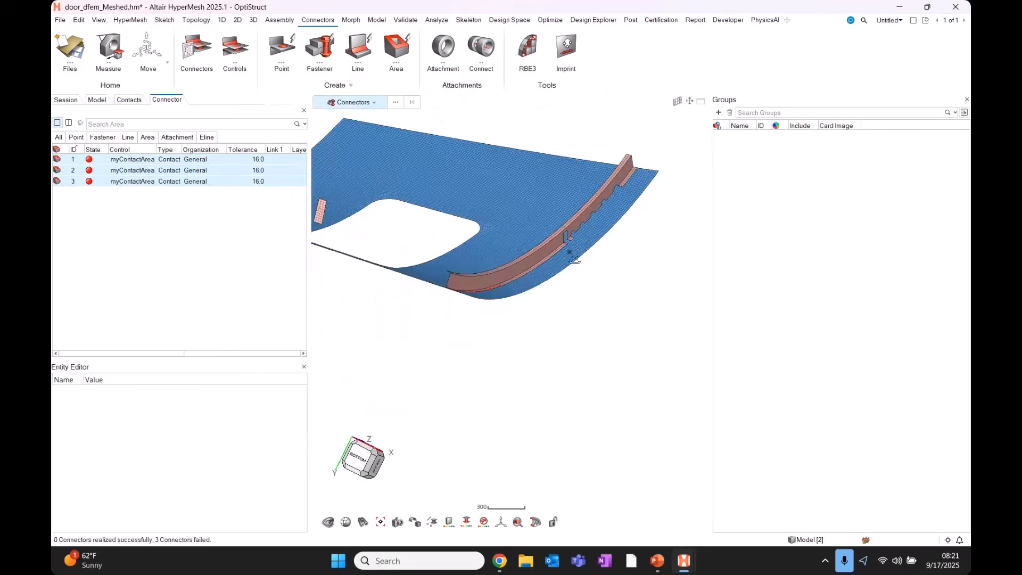
left_click_drag(137, 144, 137, 147)
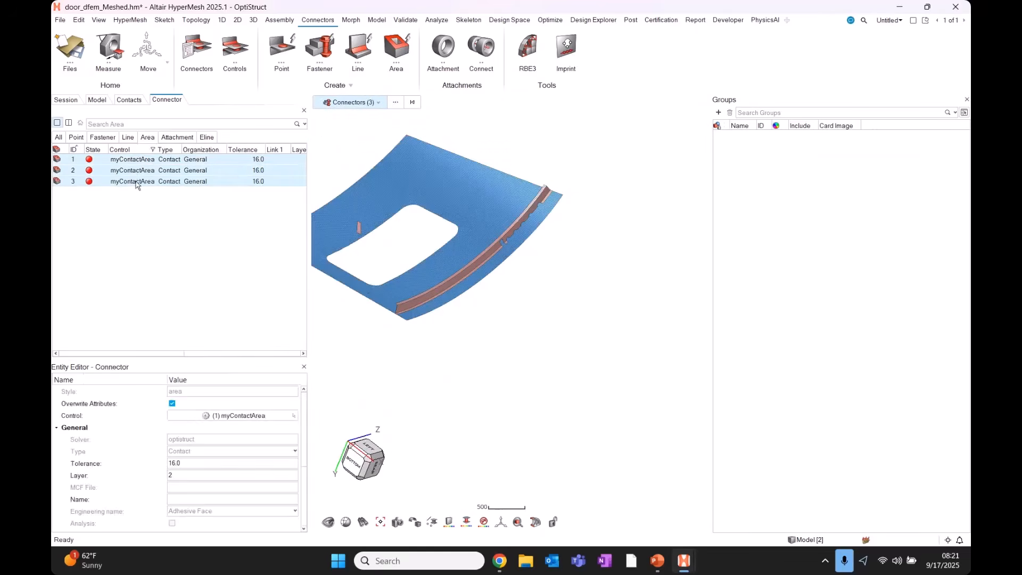
key("Delete")
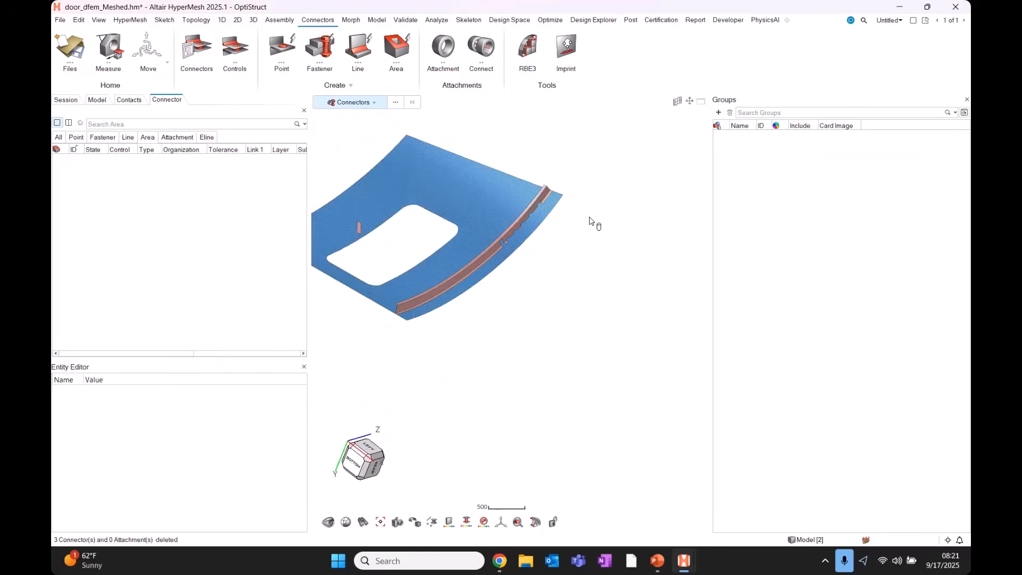
Show all components, then isolate the purple bracket and door skin and fit them in view.
left_click(97, 99)
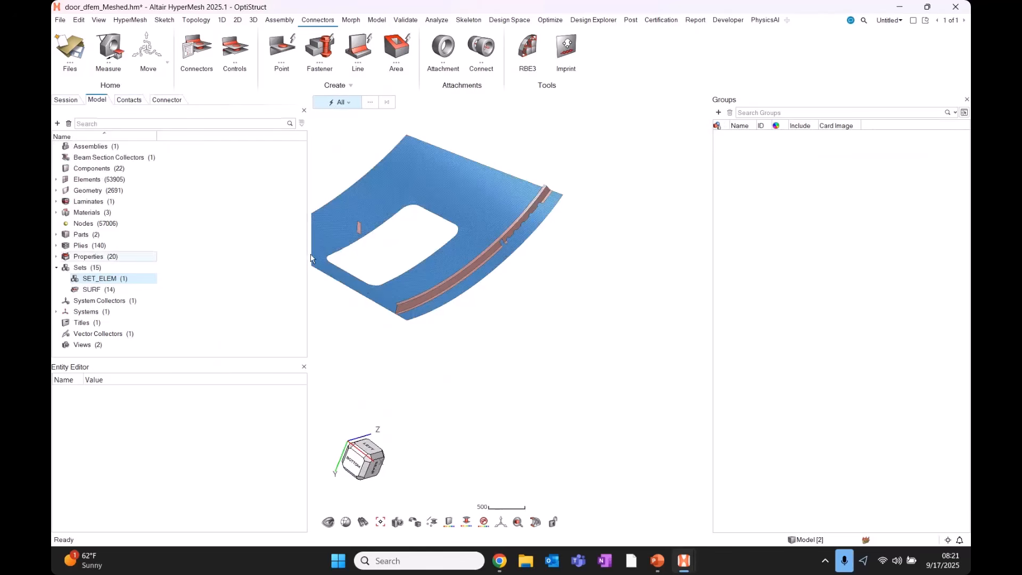
key("a")
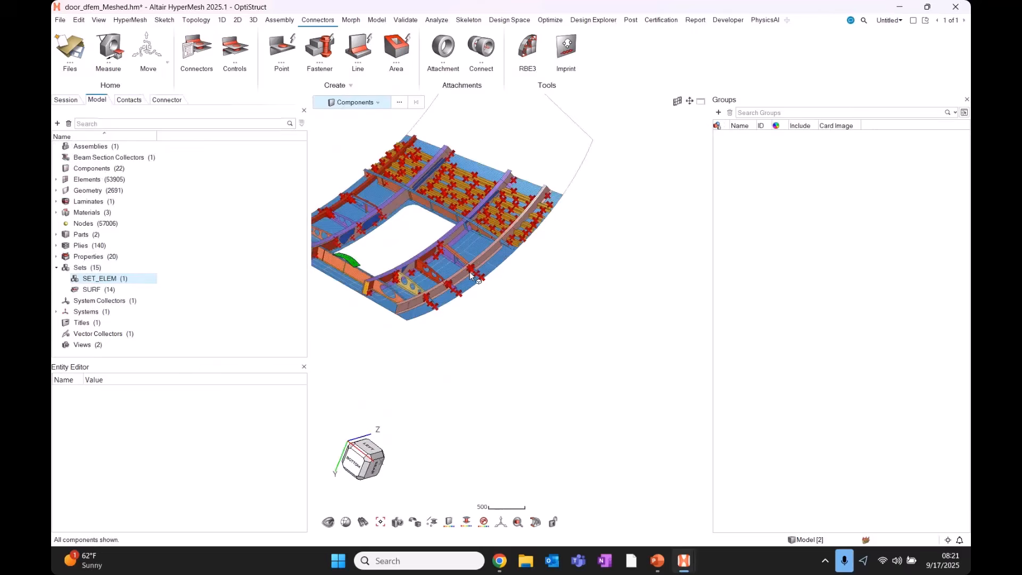
scroll(470, 272, "up", 6)
right_click_drag(465, 346, 643, 257)
left_click(537, 315)
left_click(629, 288)
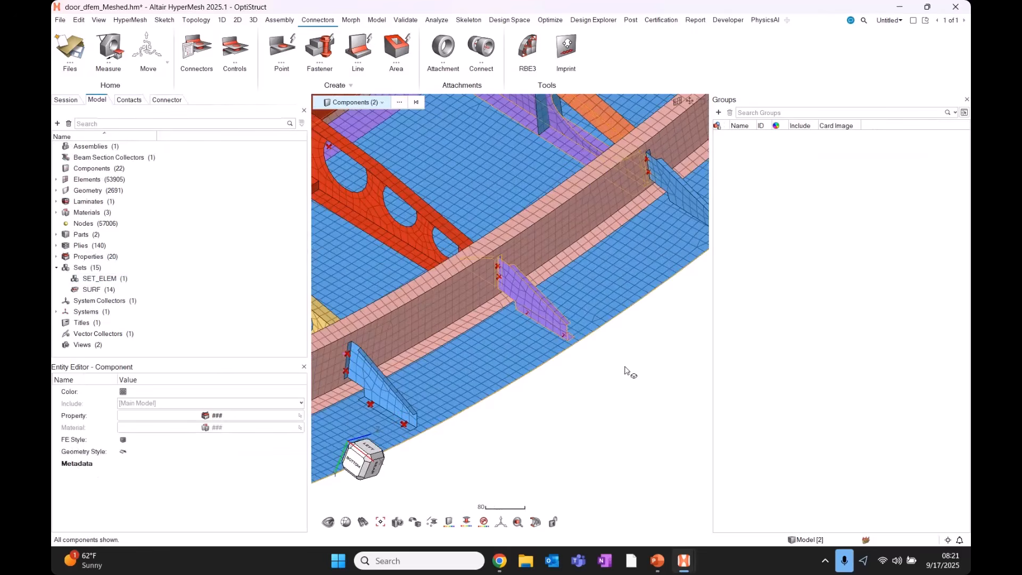
key("i")
left_click(620, 377)
key("f")
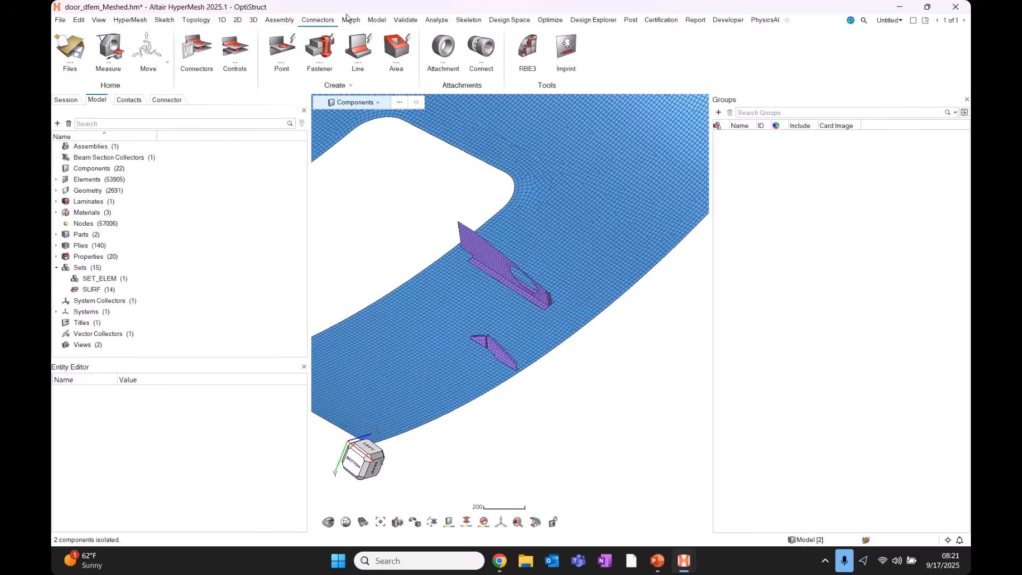
left_click(375, 20)
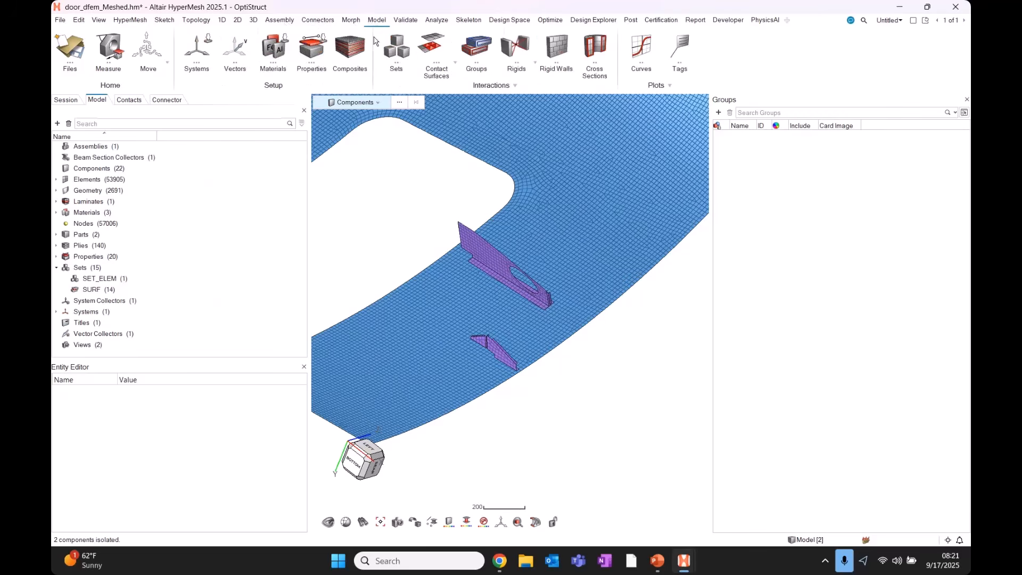
Run an automatic Tied contact search between the window-selected skin and bracket.
left_click(447, 39)
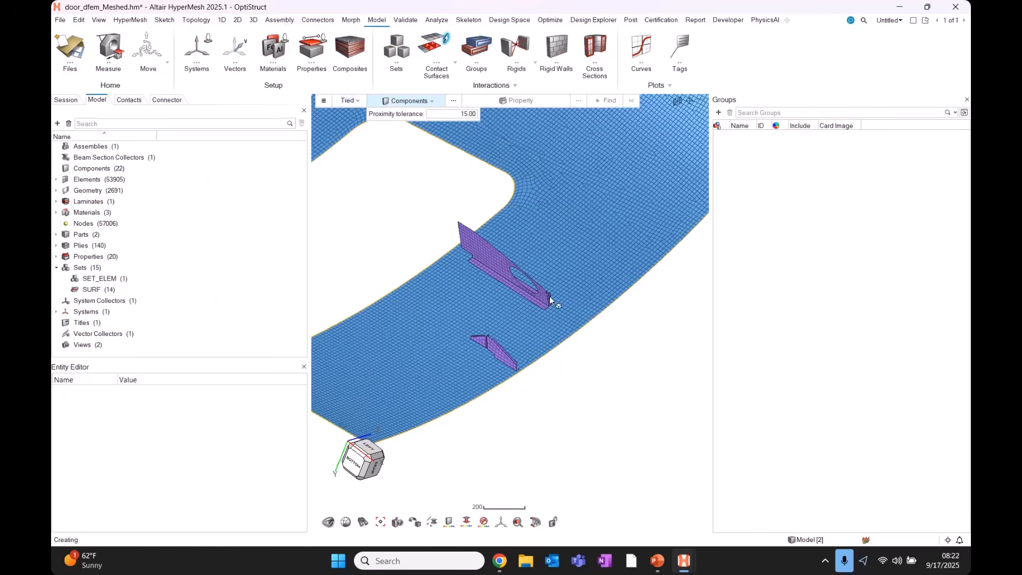
scroll(622, 425, "down", 3)
left_click_drag(655, 437, 338, 190)
left_click(599, 100)
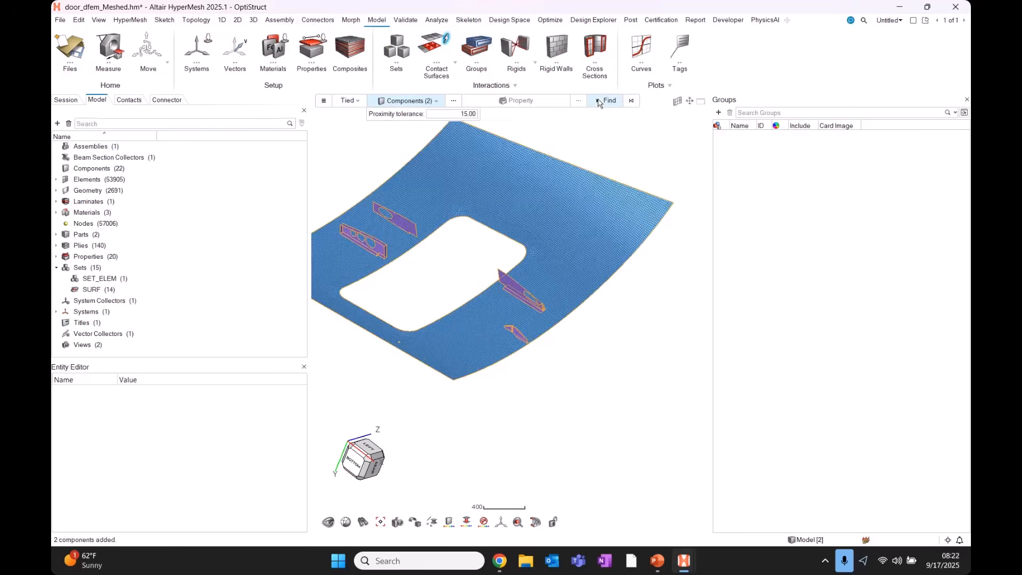
Review the found contact pairs, confirm them and retain them as three TIE groups.
left_click(793, 158)
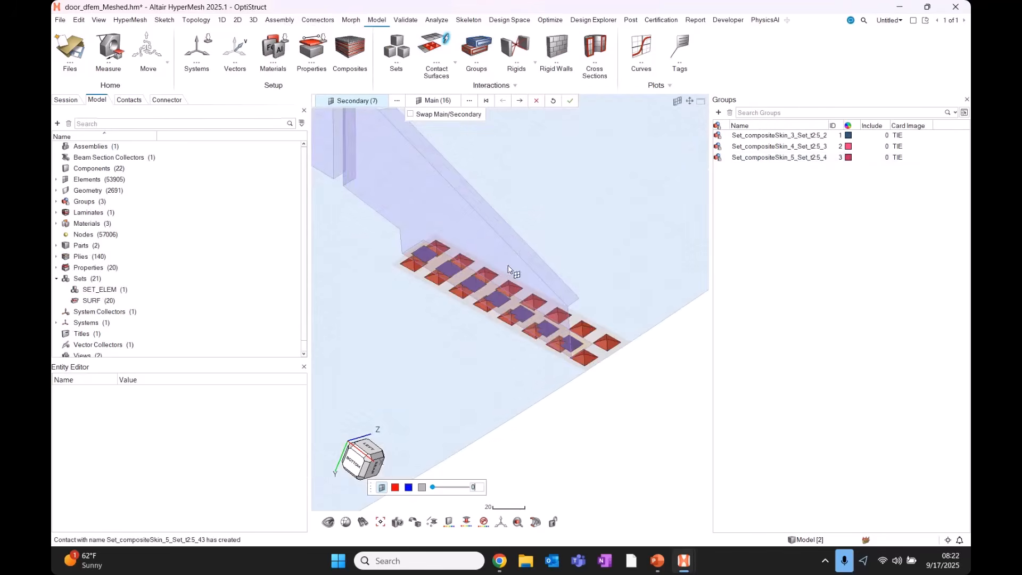
scroll(508, 266, "down", 5)
key("Escape")
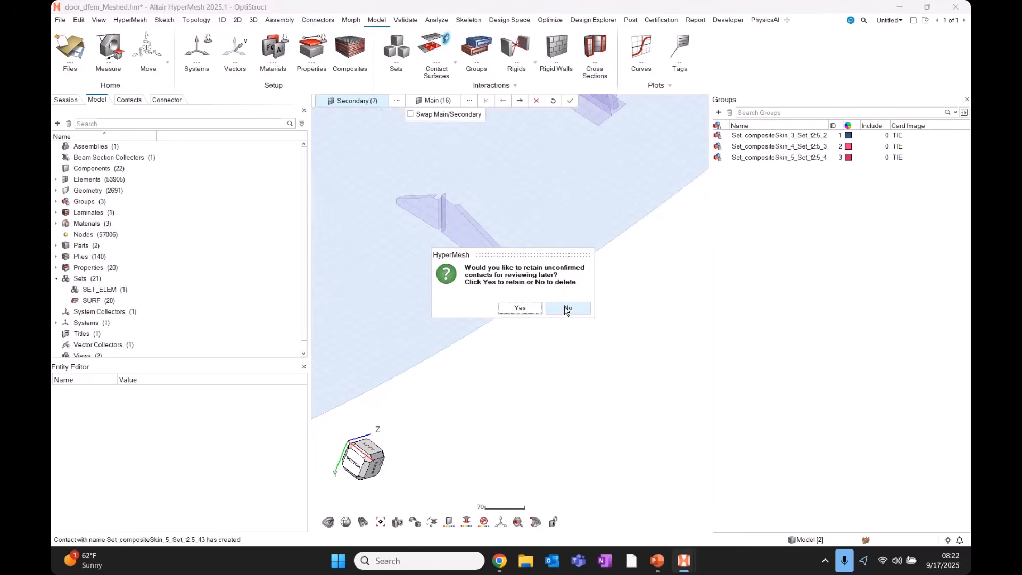
left_click(519, 307)
scroll(617, 338, "down", 5)
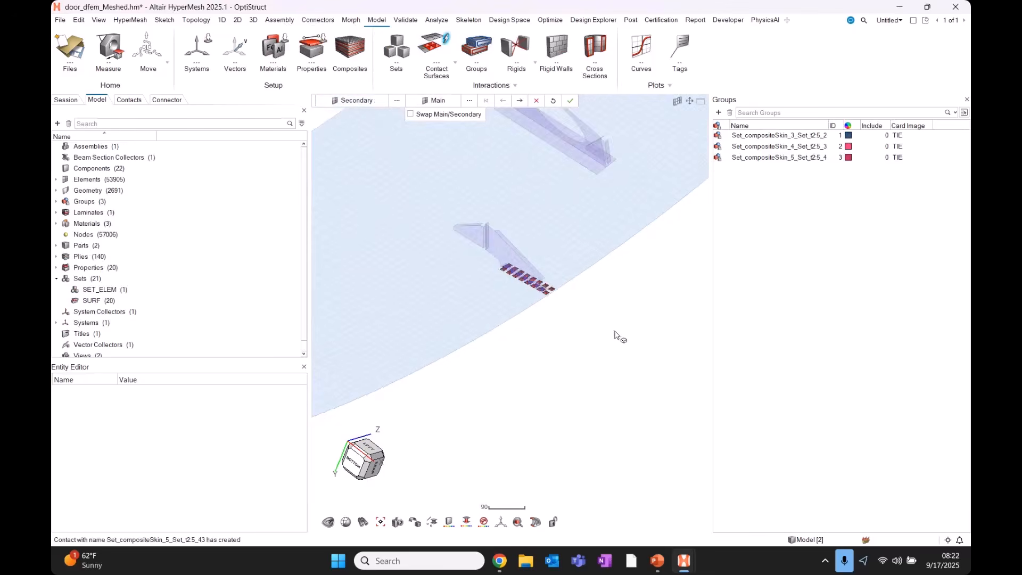
left_click(570, 101)
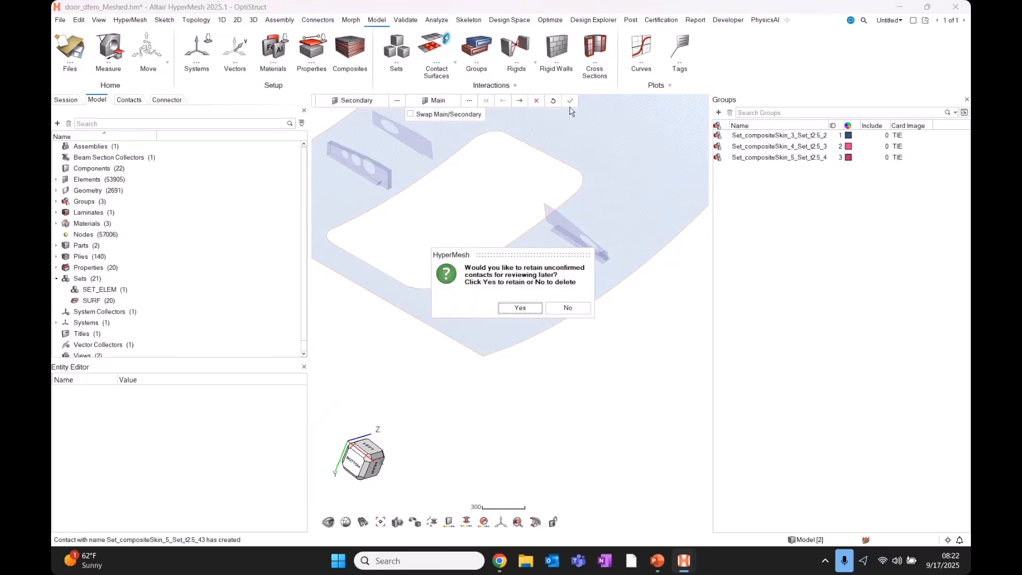
left_click(521, 308)
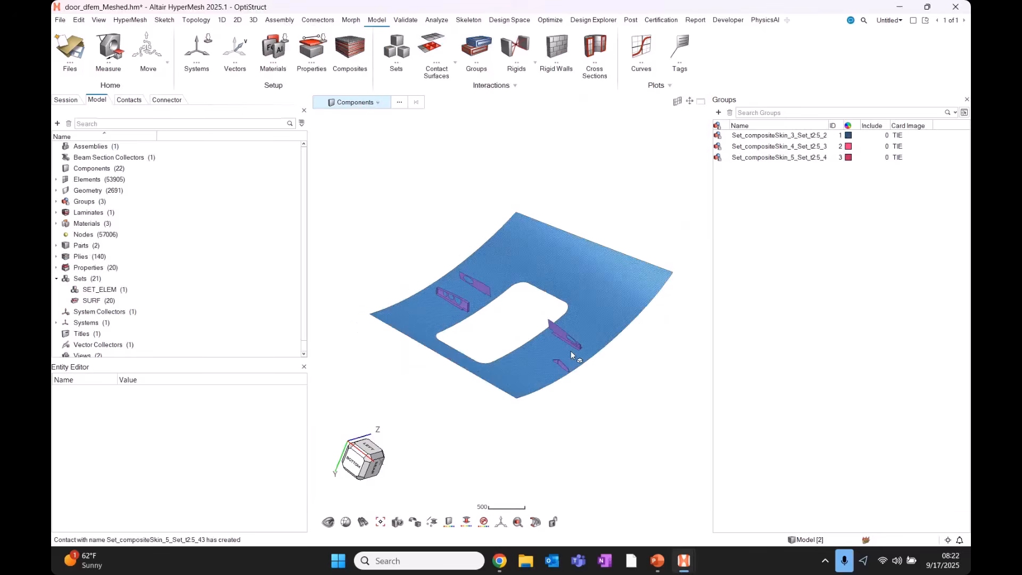
scroll(570, 349, "up", 3)
scroll(570, 345, "up", 2)
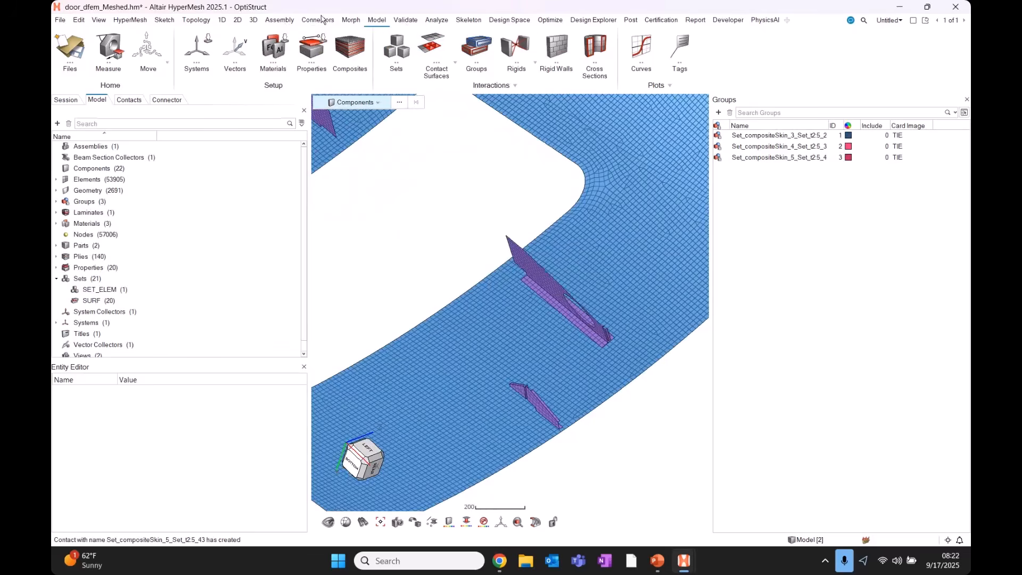
Create area connectors from the three window-selected TIE contact groups.
left_click(319, 20)
left_click(396, 49)
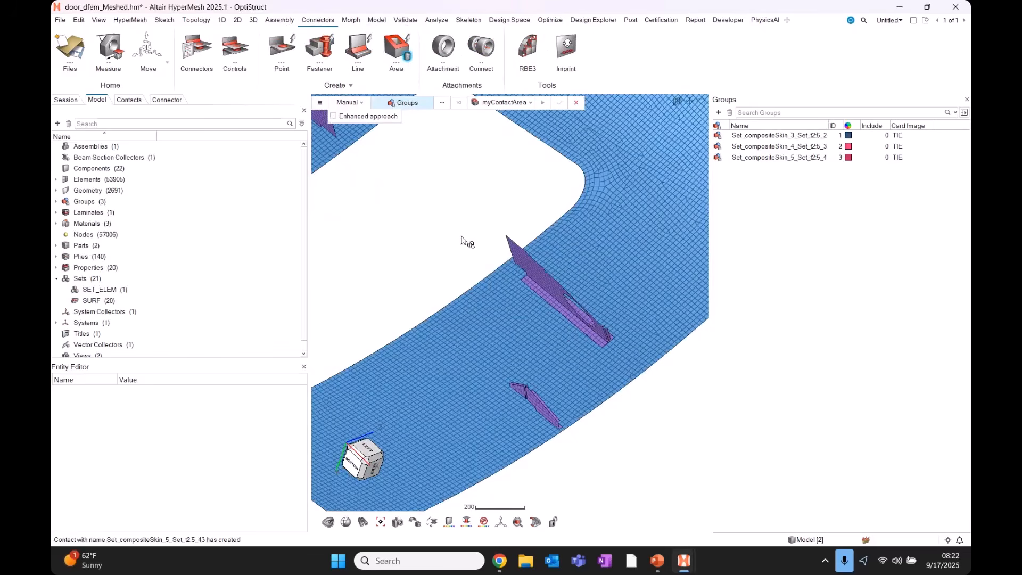
scroll(541, 302, "down", 5)
left_click_drag(675, 410, 248, 47)
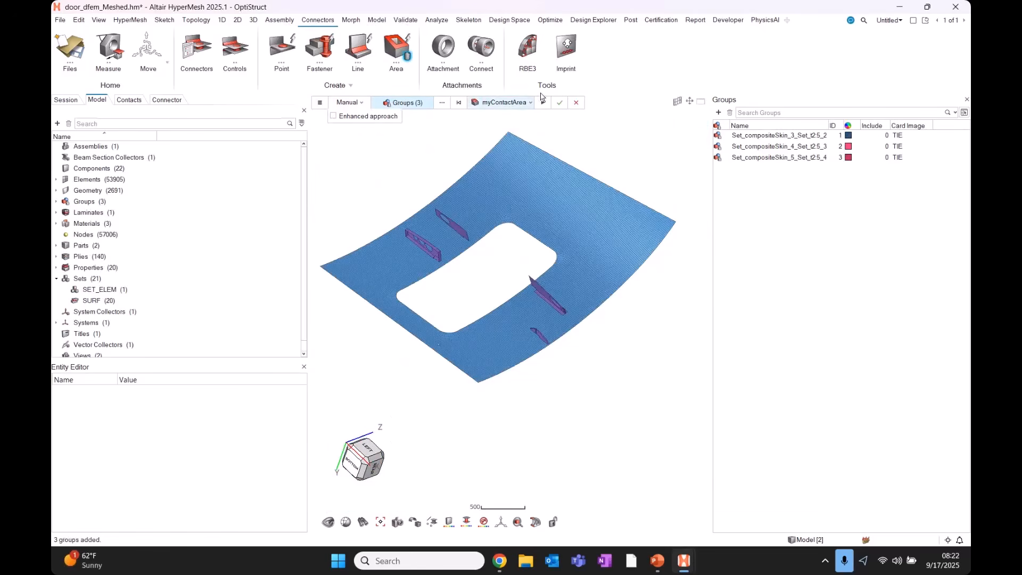
left_click(560, 102)
Select the three new connectors and inspect them on the larger and perforated brackets.
left_click(167, 100)
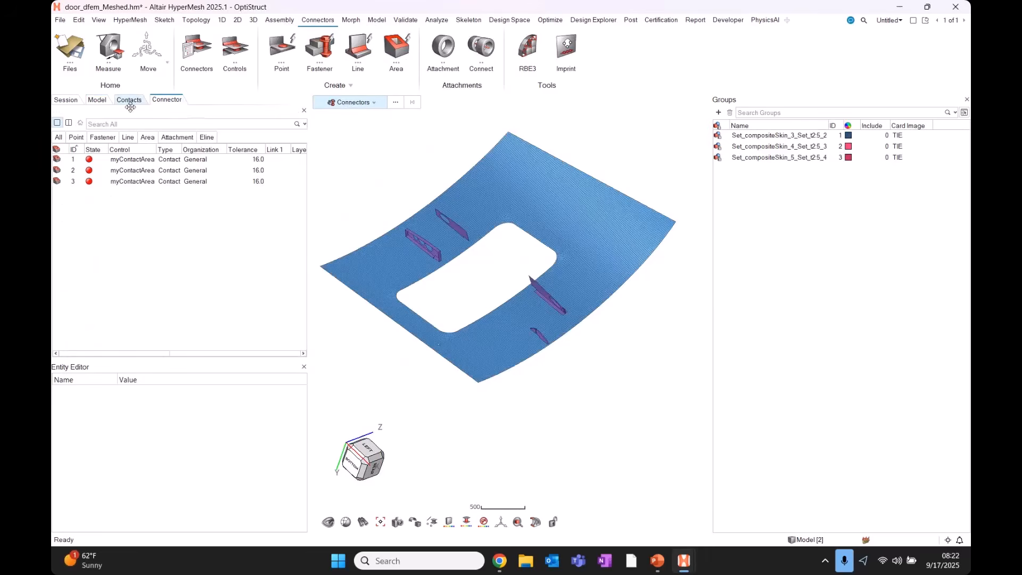
left_click_drag(110, 211, 107, 150)
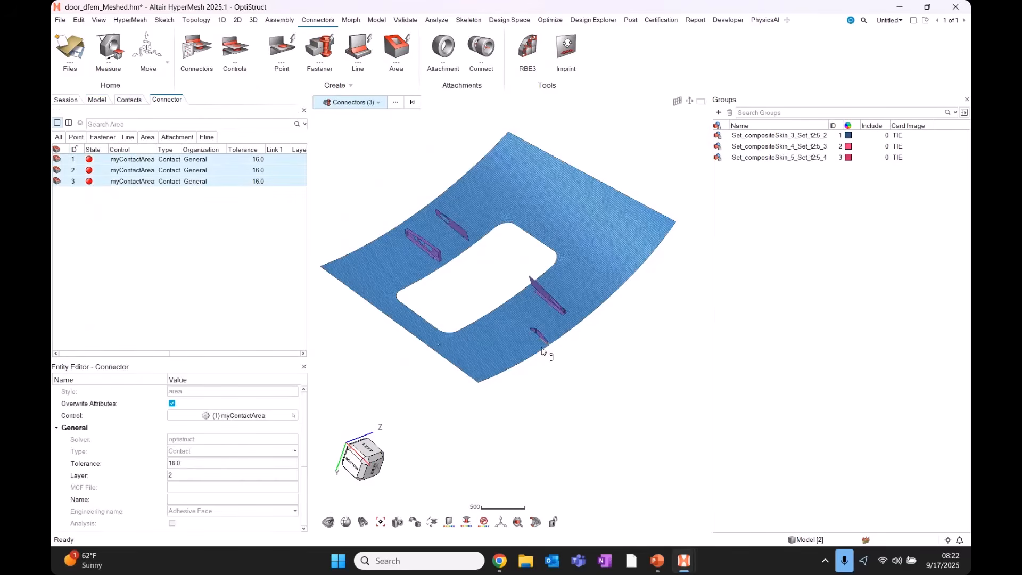
scroll(542, 349, "up", 10)
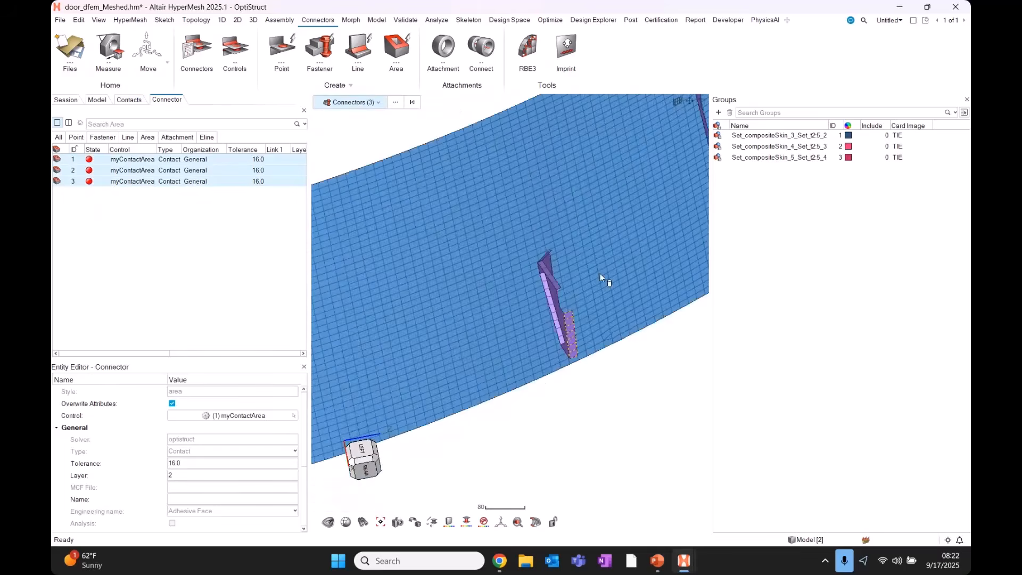
scroll(599, 273, "down", 5)
right_click_drag(641, 212, 480, 273)
scroll(480, 273, "up", 5)
mouse_move(481, 272)
middle_mouse_down()
mouse_move(516, 265)
mouse_move(511, 278)
mouse_move(493, 279)
middle_mouse_up()
scroll(492, 280, "down", 5)
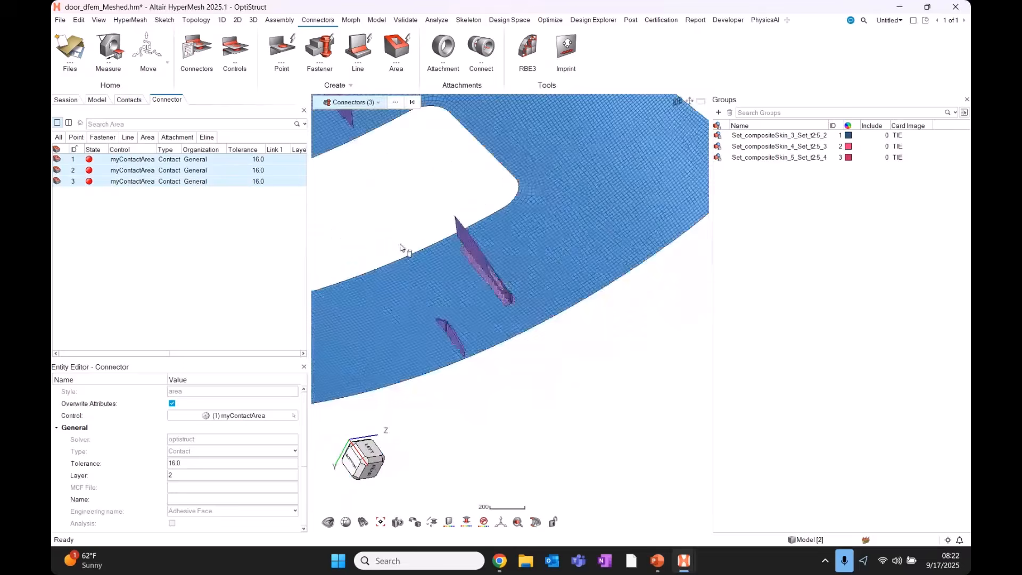
scroll(523, 266, "down", 4)
scroll(538, 272, "up", 8)
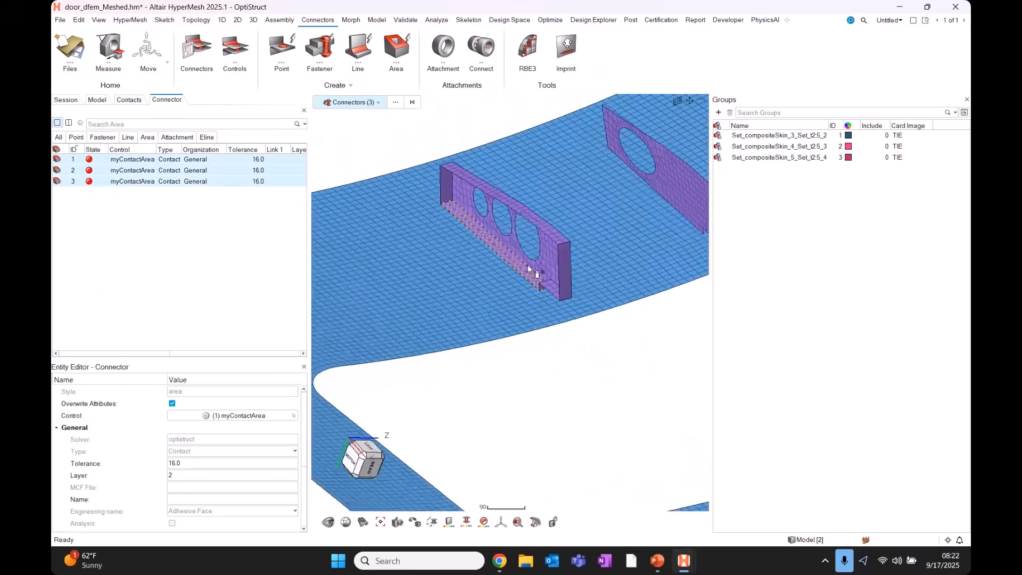
scroll(528, 267, "up", 1)
scroll(516, 281, "down", 5)
scroll(516, 278, "up", 5)
mouse_move(515, 277)
middle_mouse_down()
mouse_move(525, 295)
mouse_move(540, 297)
mouse_move(533, 278)
middle_mouse_up()
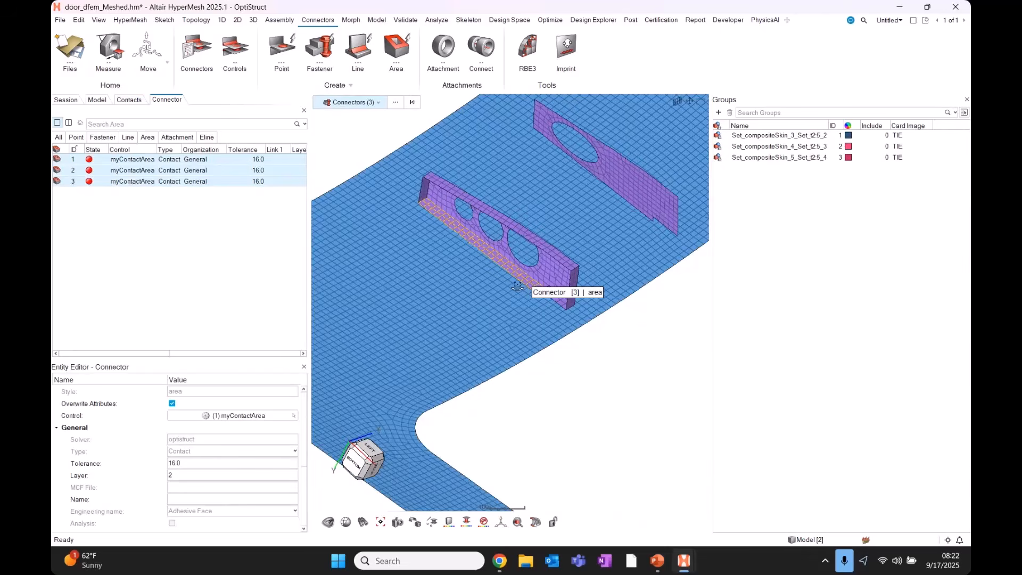
scroll(517, 286, "down", 8)
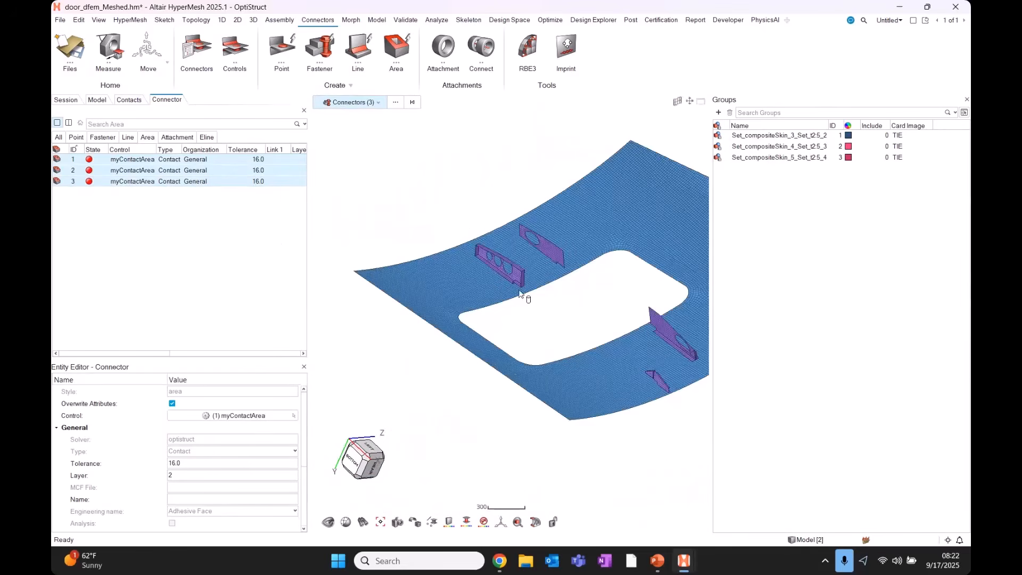
Widen the connector table and reselect the three TIE groups and connectors.
left_click_drag(309, 234, 438, 234)
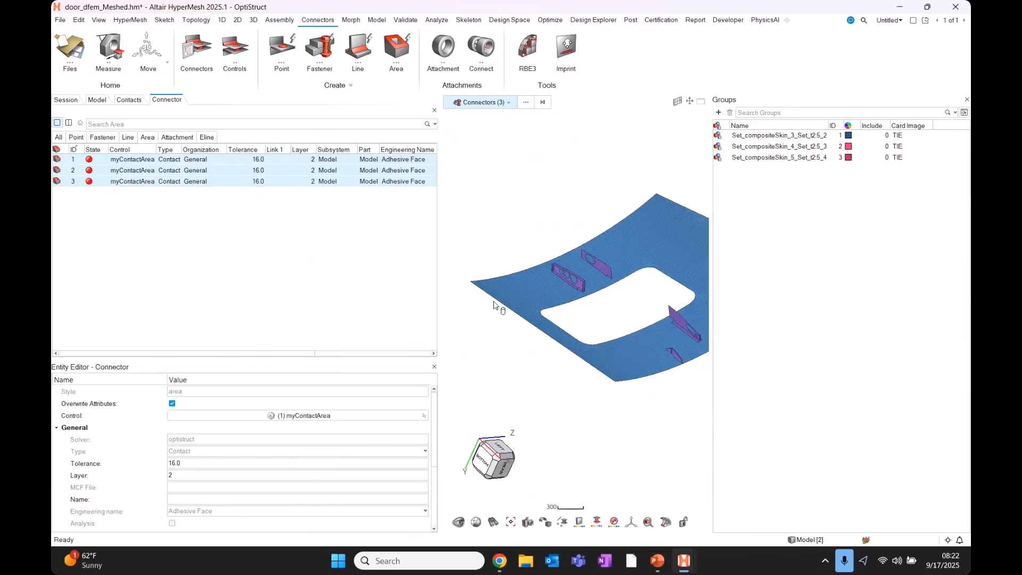
middle_click_drag(612, 298, 611, 300)
right_click_drag(612, 300, 503, 304)
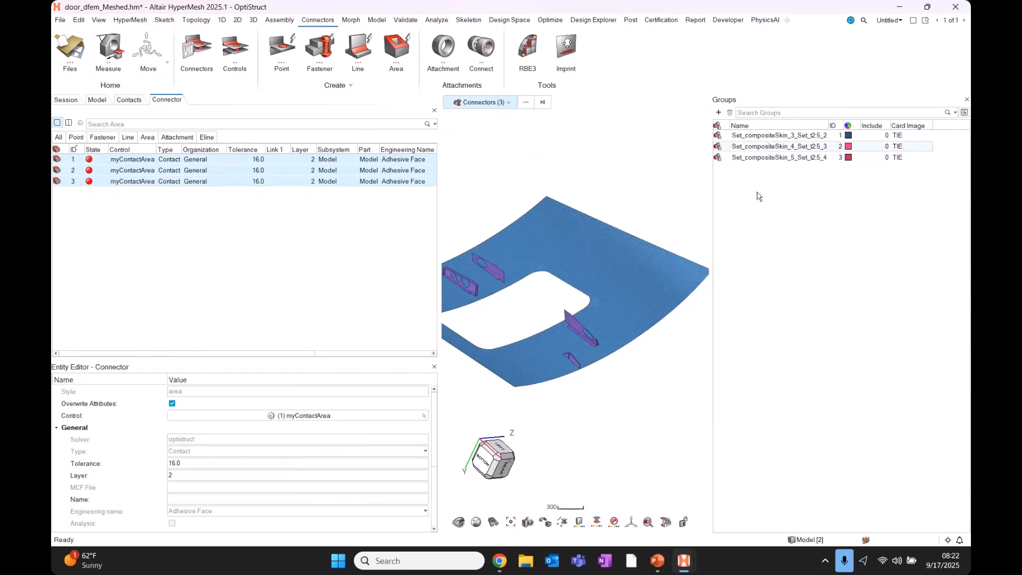
left_click_drag(757, 192, 770, 119)
left_click_drag(134, 133, 134, 132)
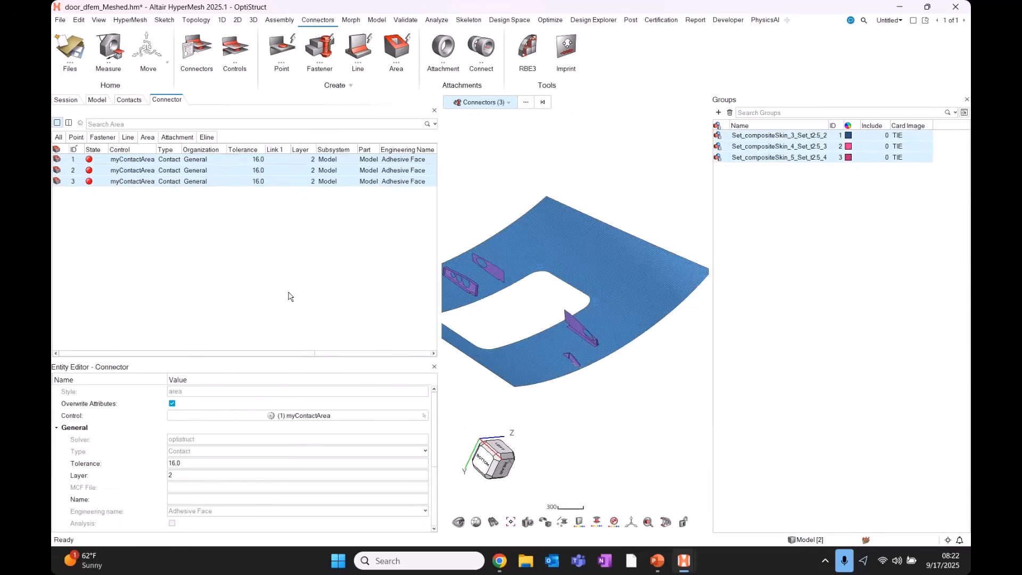
left_click_drag(467, 344, 283, 352)
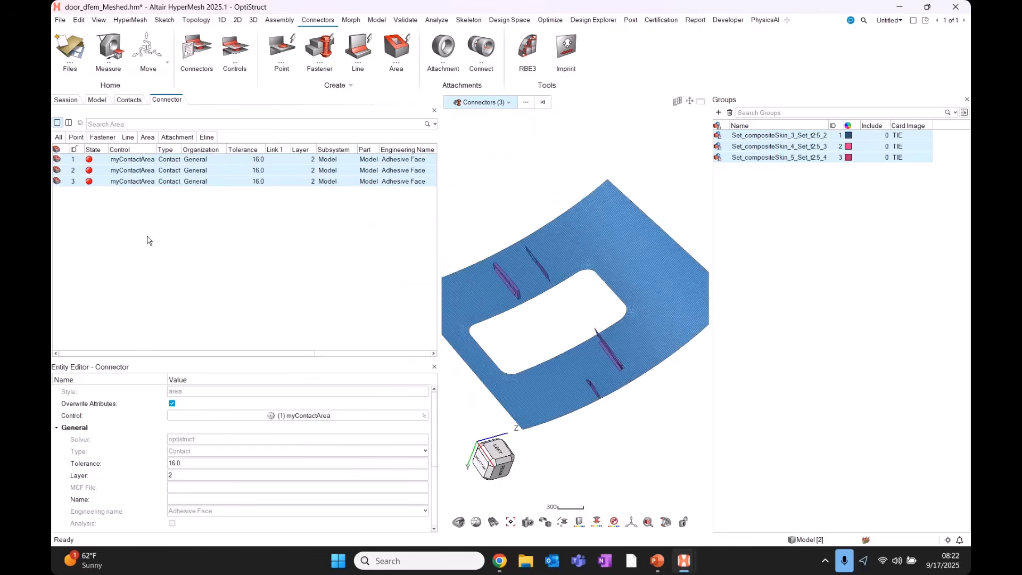
Delete the old connectors and set the area connector link type to Component.
key("Delete")
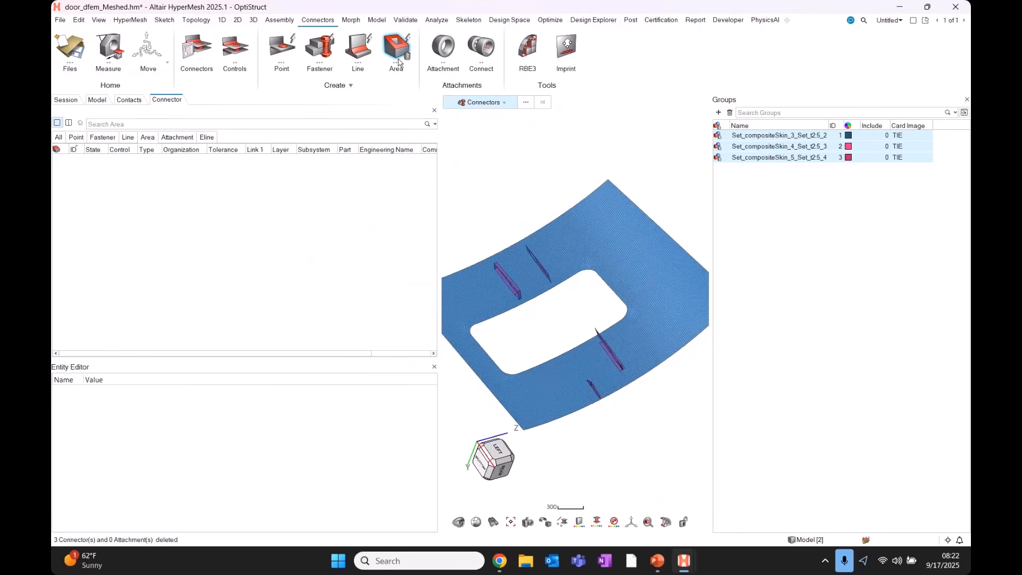
left_click(409, 60)
left_click(450, 101)
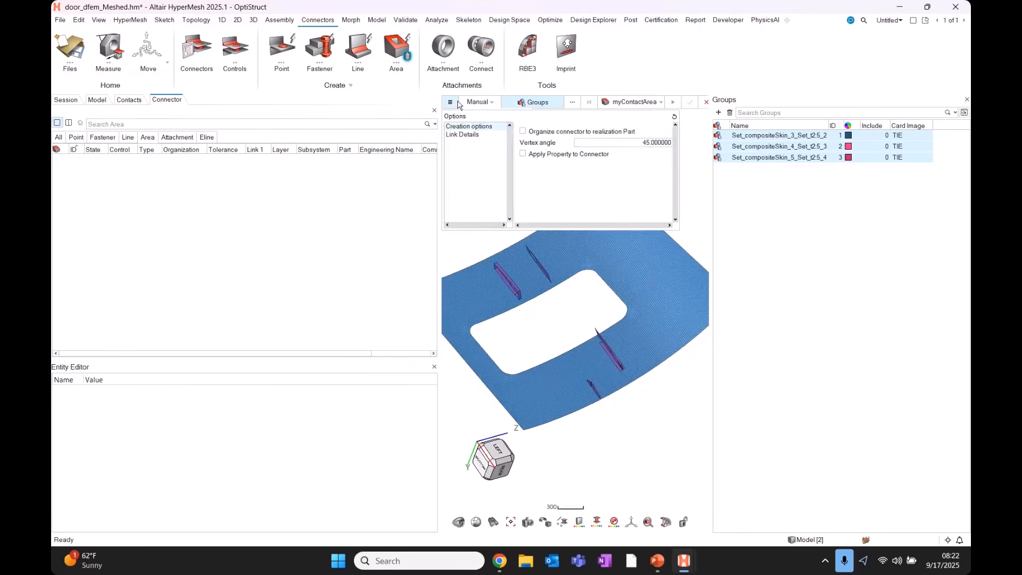
left_click(464, 137)
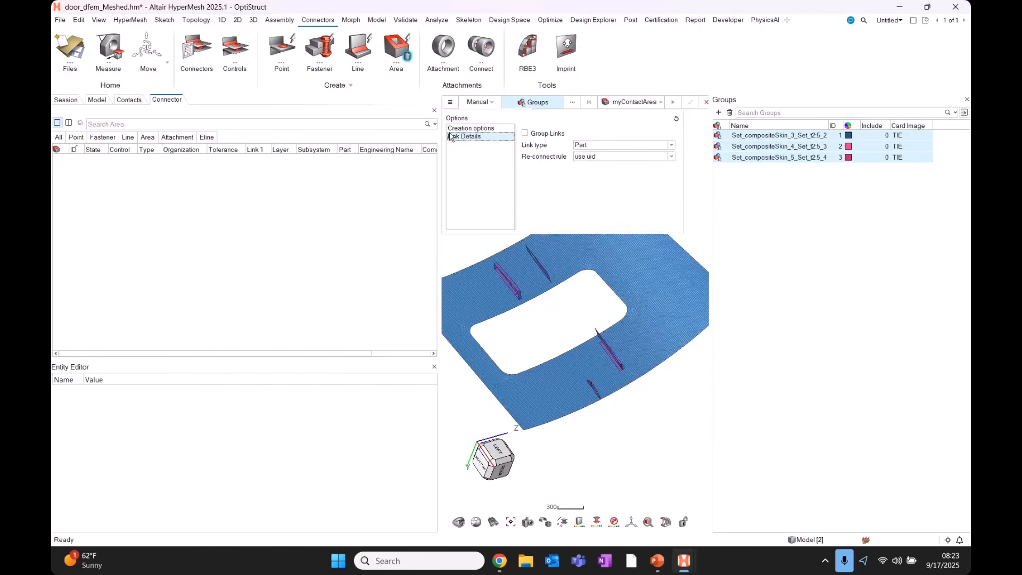
left_click(595, 146)
left_click(592, 154)
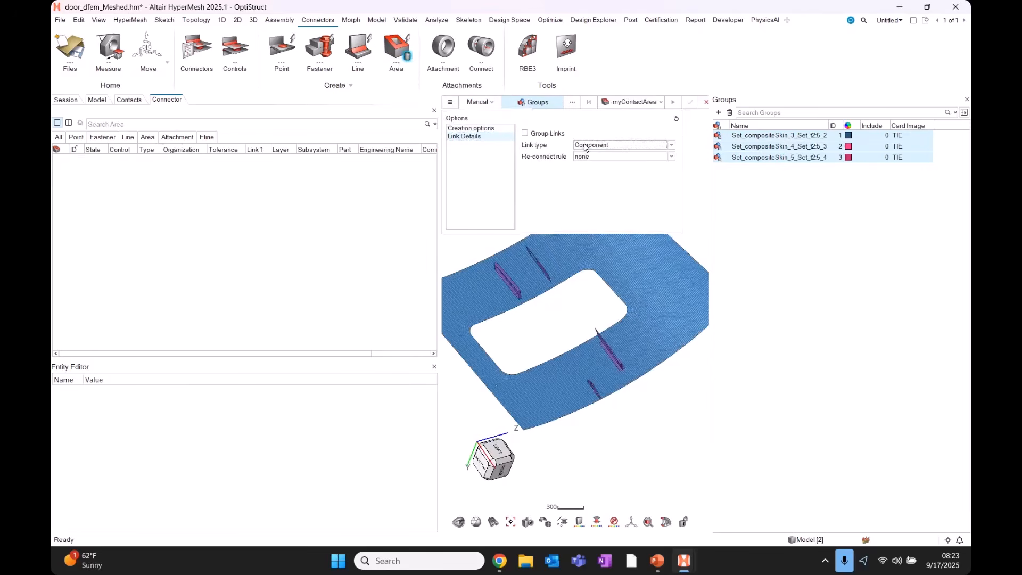
key("ctrl")
key("ctrl")
left_click(549, 326)
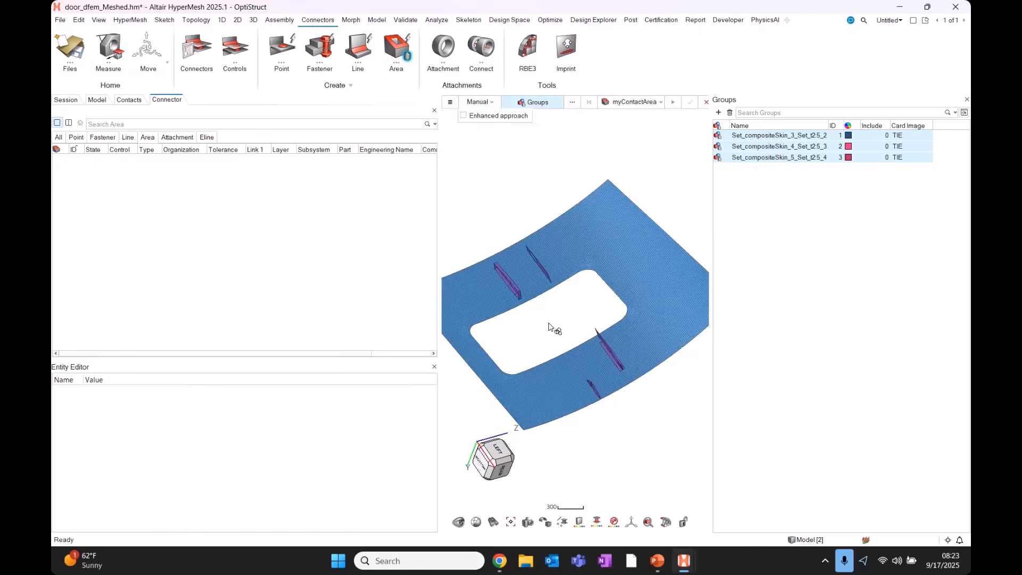
right_click_drag(550, 326, 556, 313)
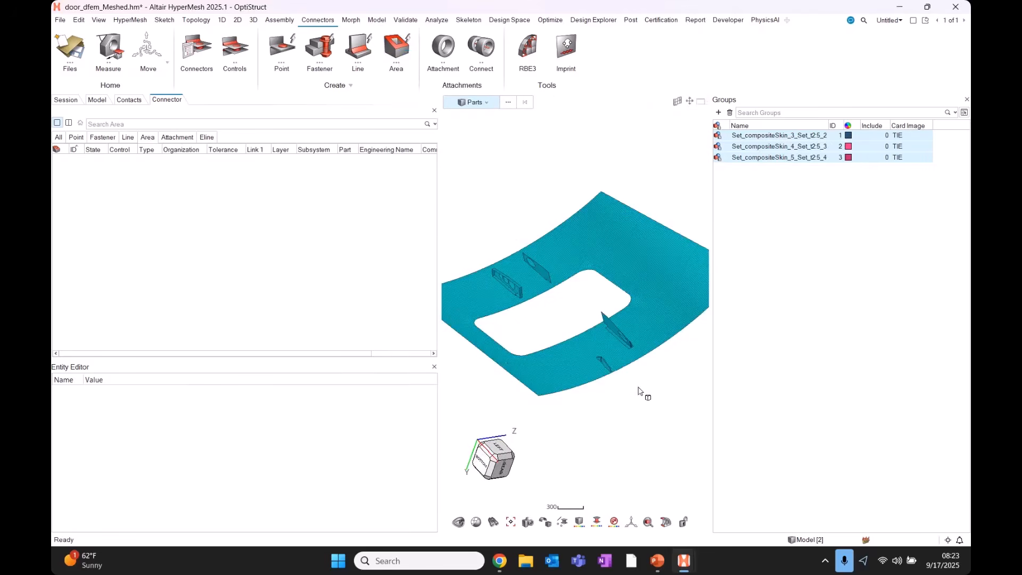
left_click_drag(646, 412, 402, 128)
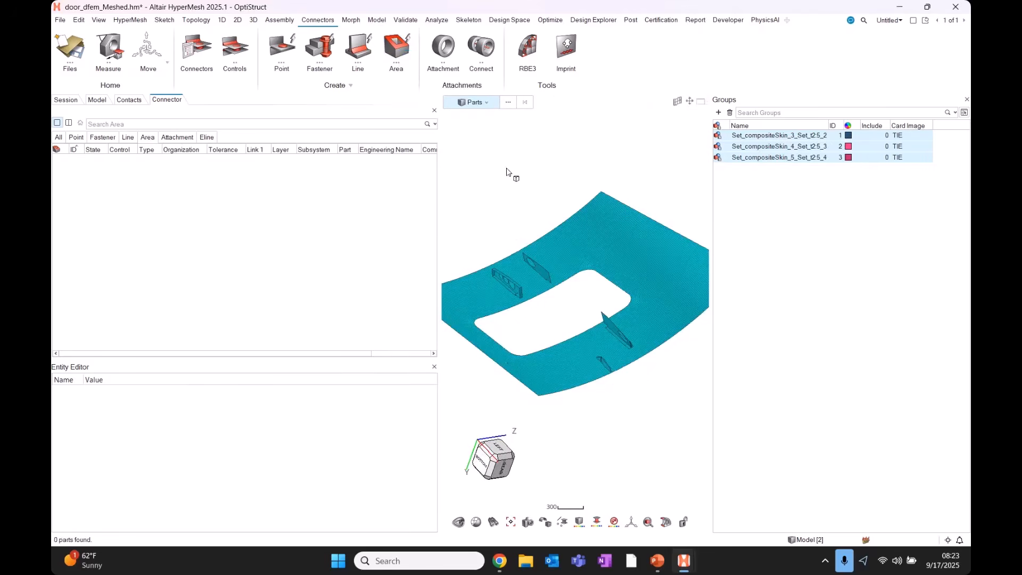
Verify Component link type and build myContactArea connectors from the three TIE groups.
left_click(406, 57)
left_click(452, 102)
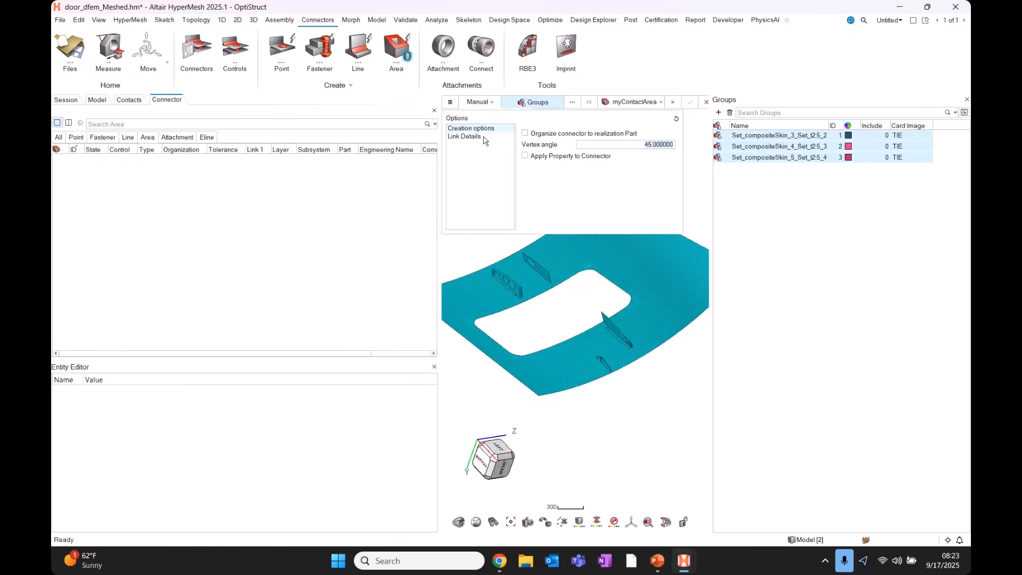
left_click(481, 136)
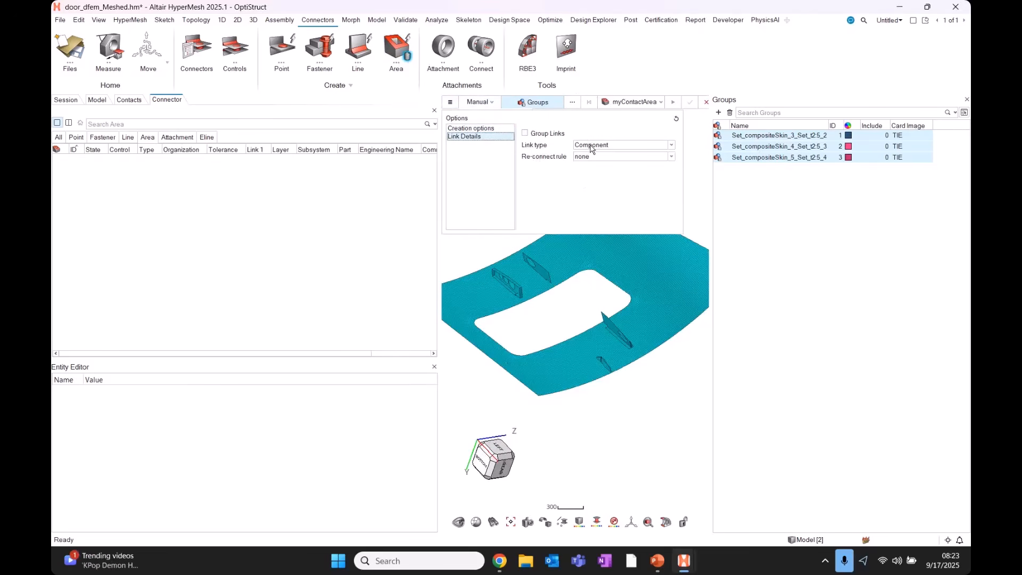
left_click(561, 308)
middle_click(640, 367)
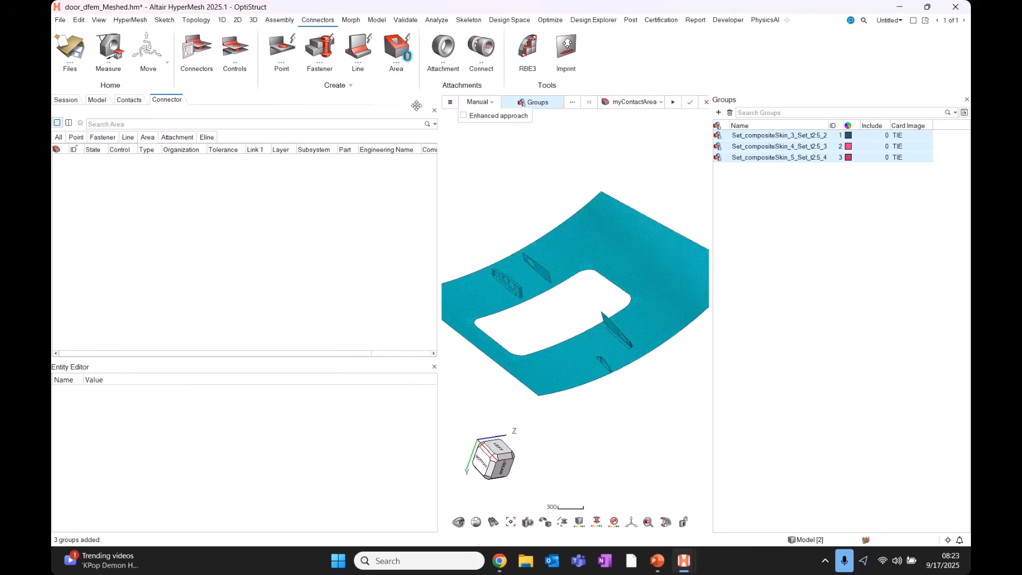
left_click(690, 103)
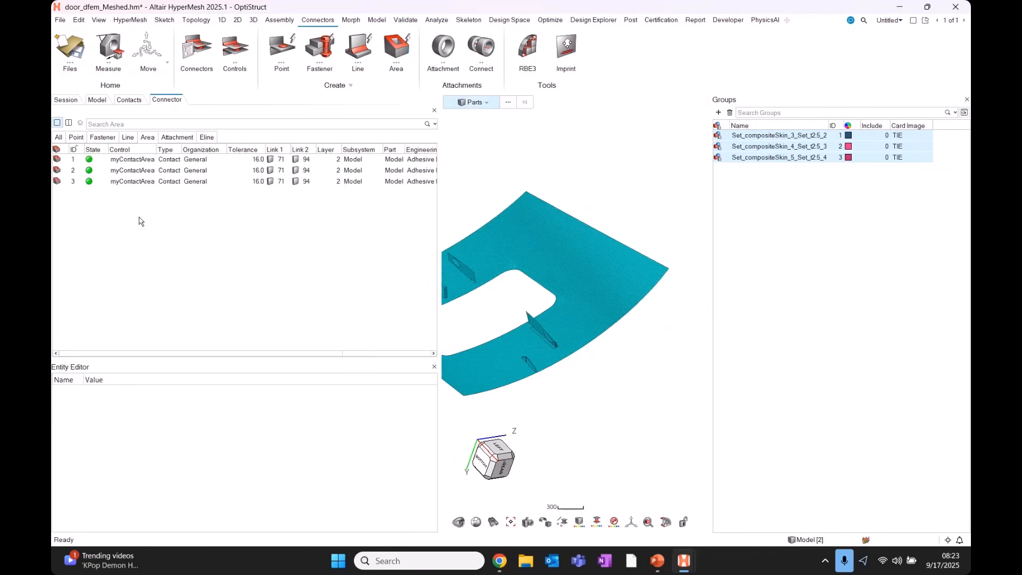
Unrealize and then realize the three connectors to rebuild the Contact_area groups.
left_click_drag(117, 159, 103, 184)
scroll(553, 352, "up", 10)
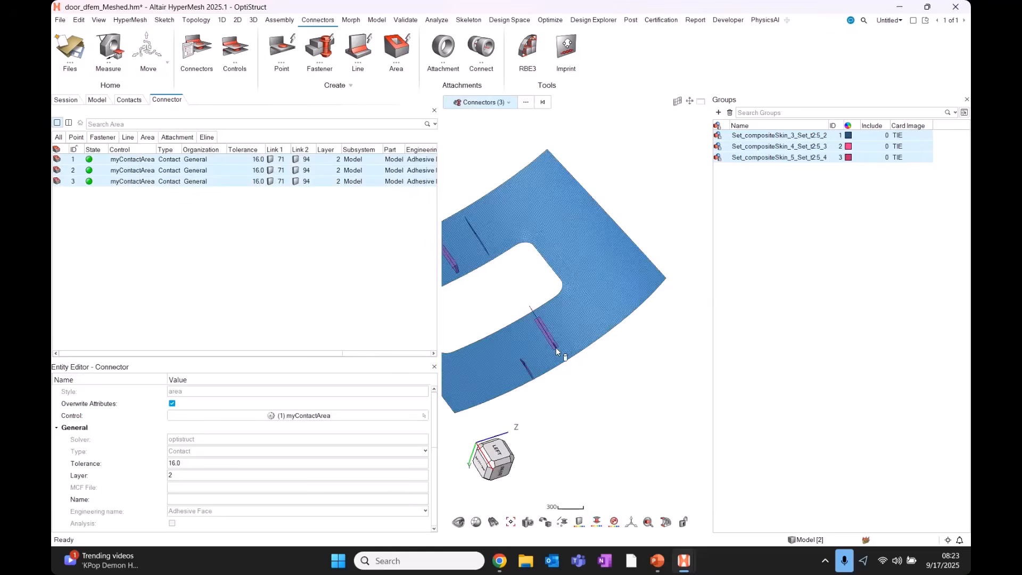
middle_click_drag(585, 368, 603, 341)
left_click(602, 340)
left_click_drag(109, 159, 102, 183)
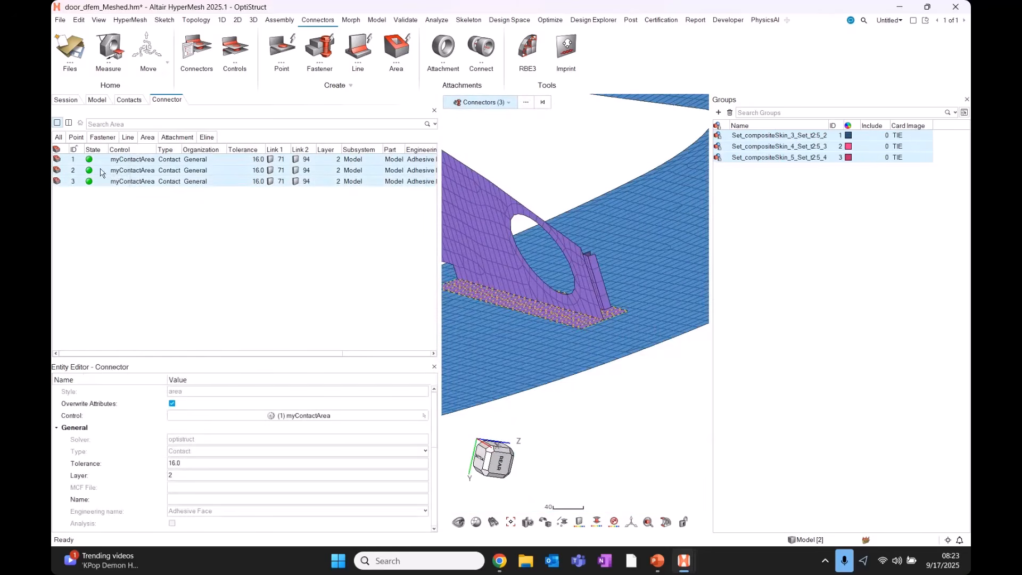
right_click(102, 172)
left_click(131, 227)
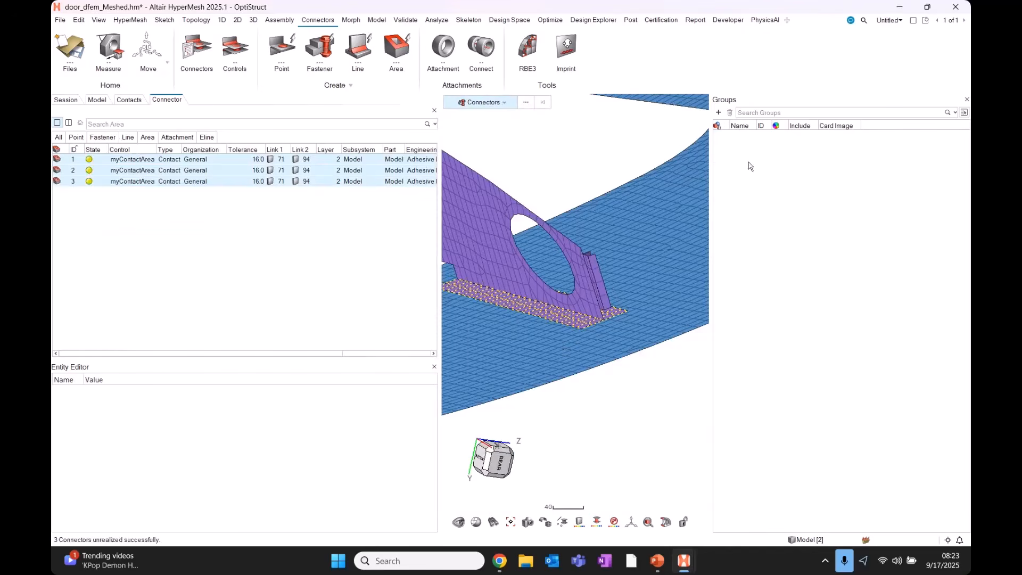
right_click(131, 173)
left_click(159, 218)
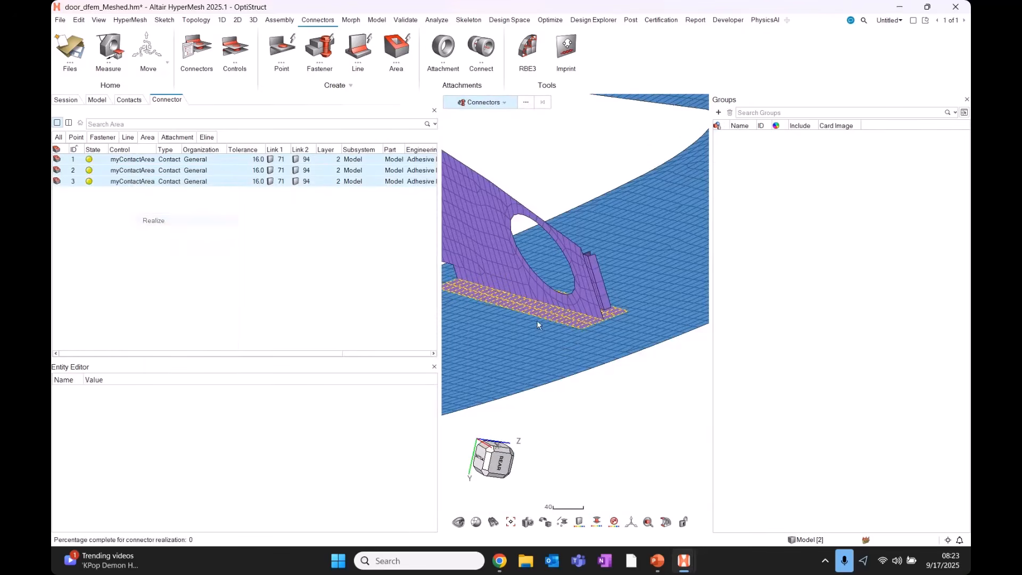
Orbit the door model to inspect the realized connectors on the brackets.
middle_click_drag(557, 341, 557, 340)
scroll(557, 339, "down", 10)
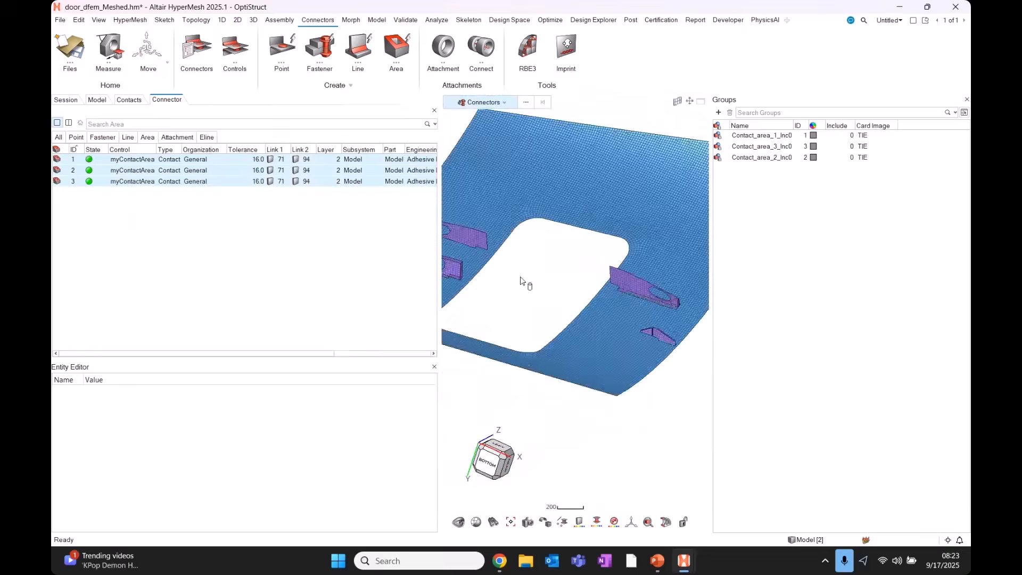
middle_click_drag(513, 273, 512, 373)
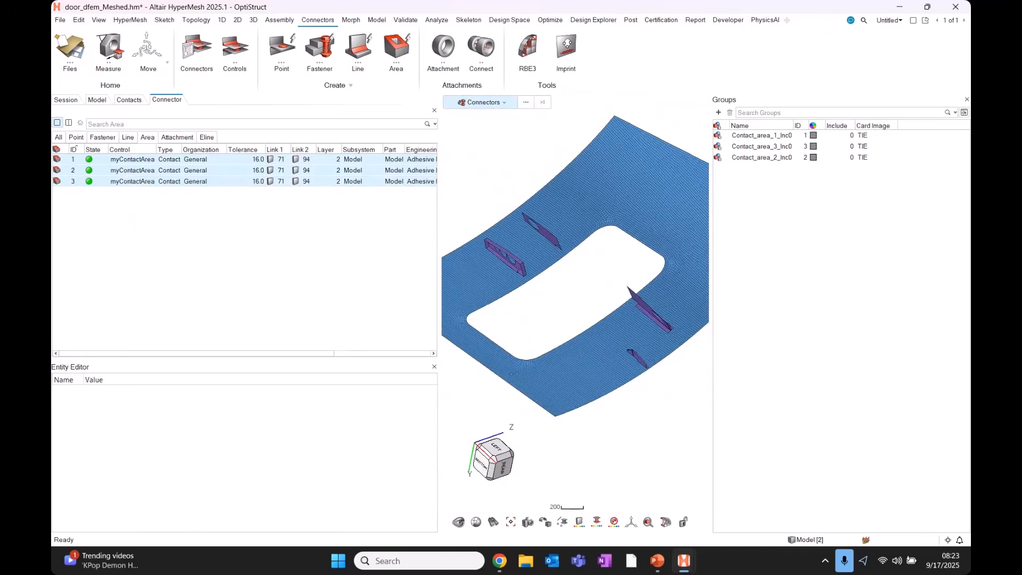
key("alt+Tab")
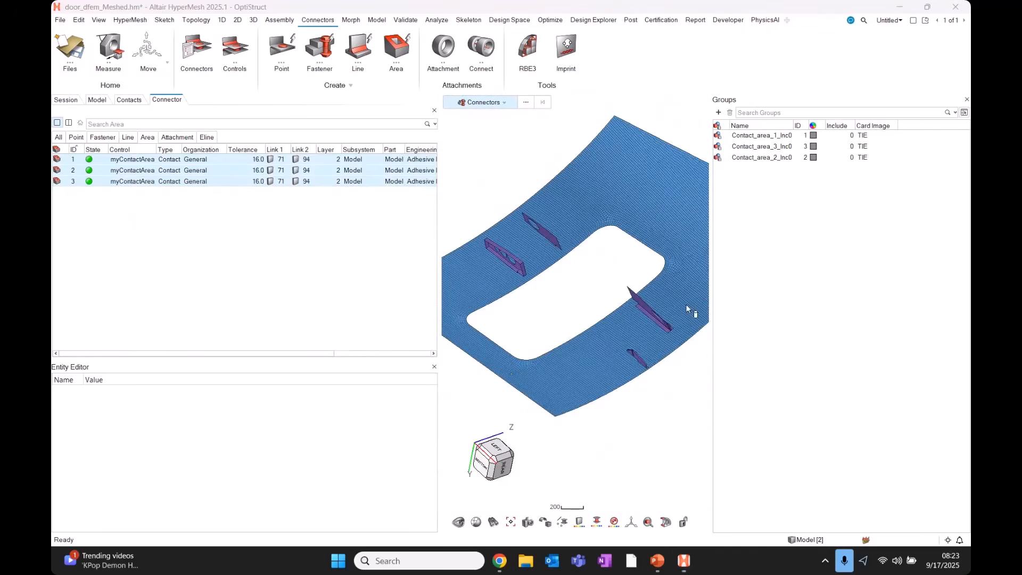
left_click(560, 280)
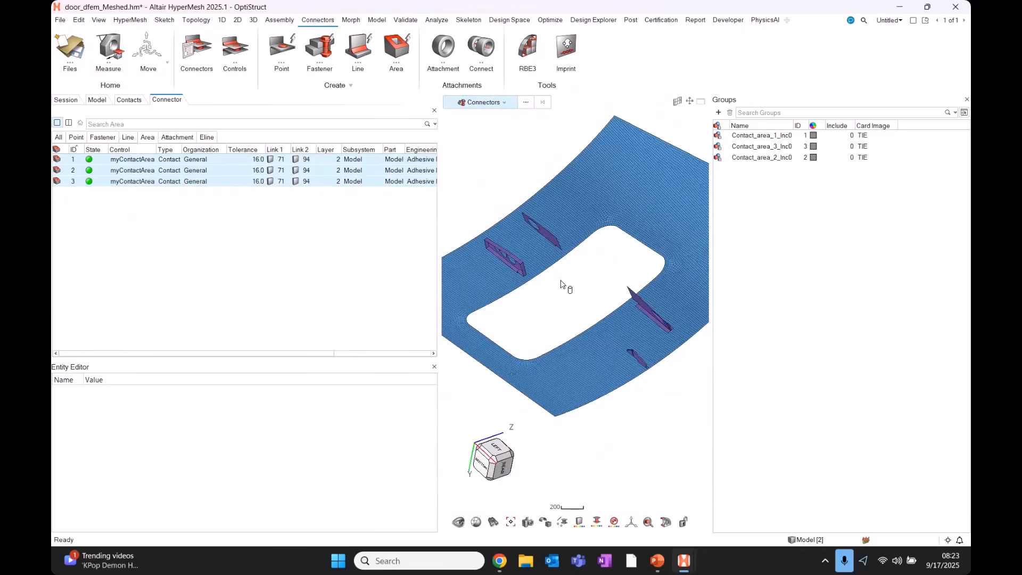
scroll(516, 271, "up", 6)
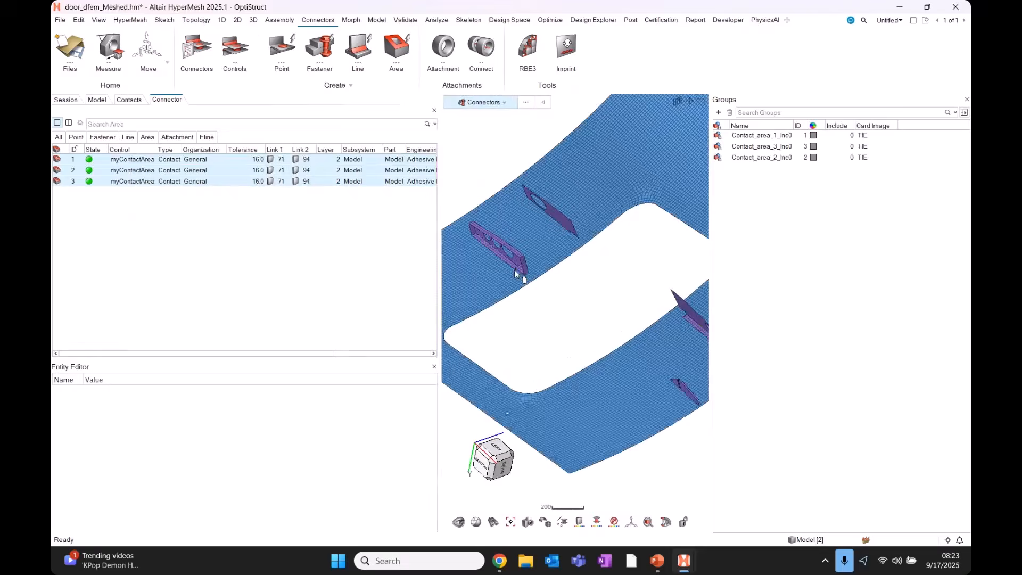
scroll(515, 263, "down", 2)
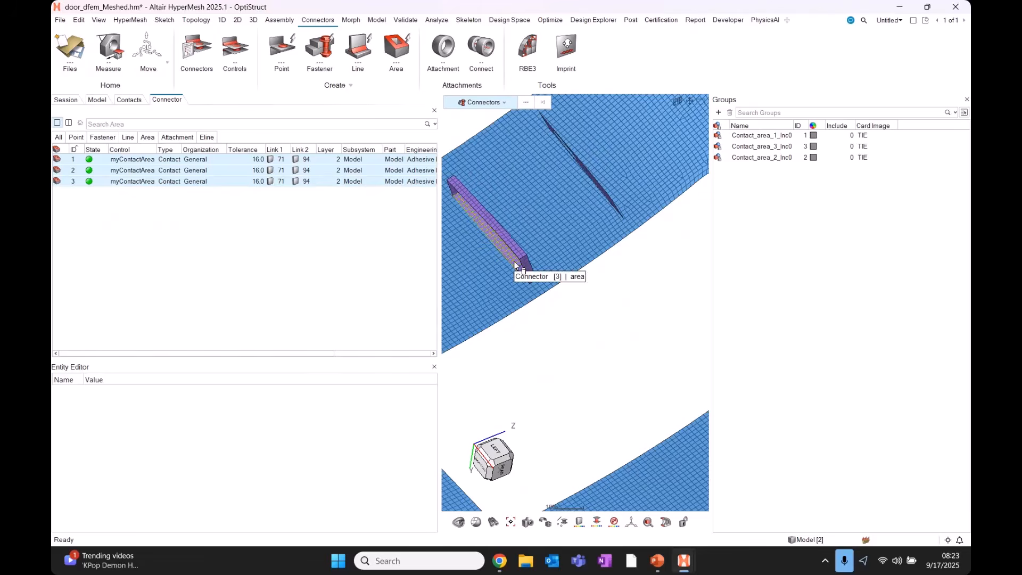
middle_click_drag(514, 264, 573, 277)
scroll(558, 264, "down", 5)
scroll(575, 351, "up", 3)
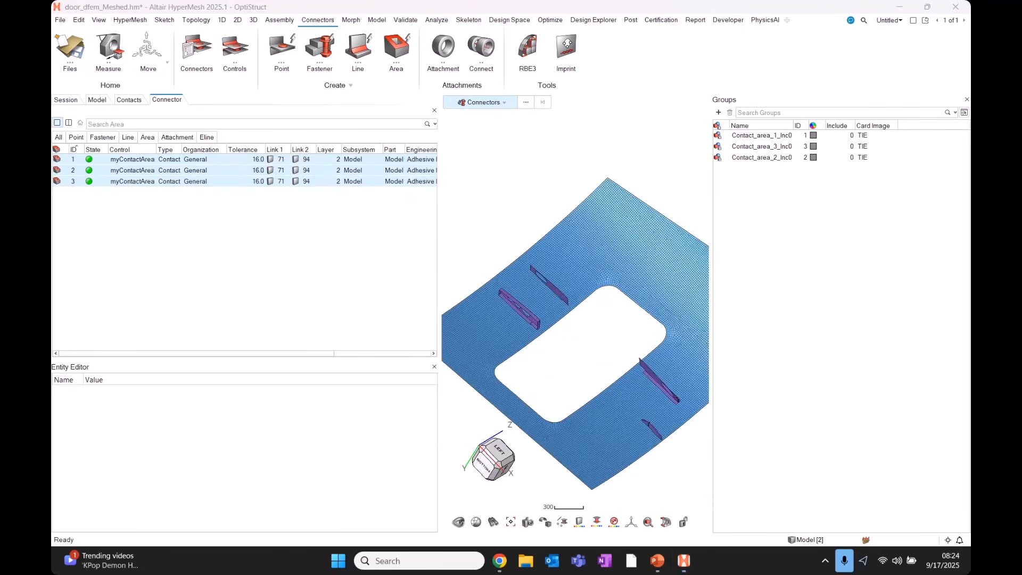
left_click(562, 345)
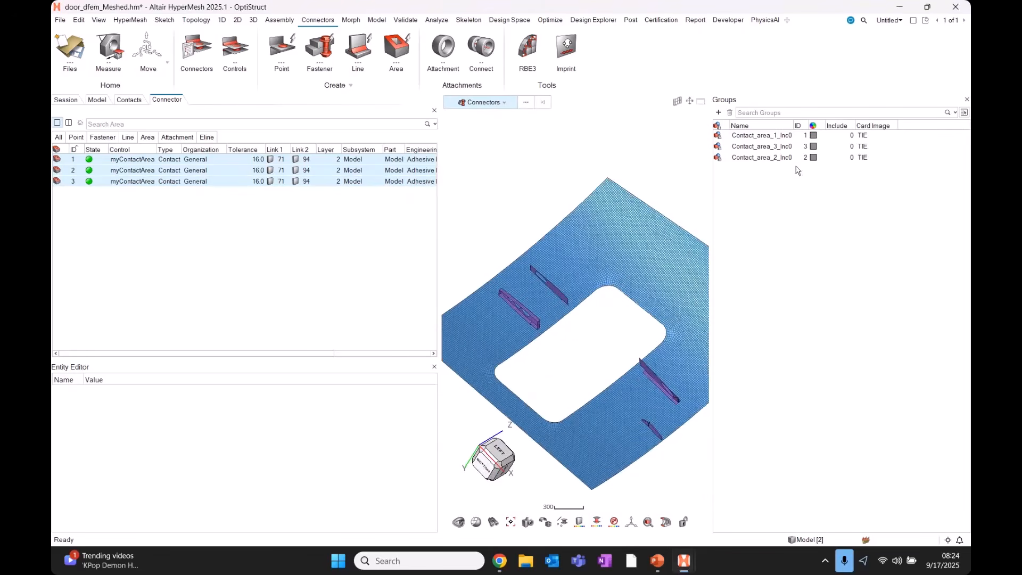
scroll(574, 314, "down", 4)
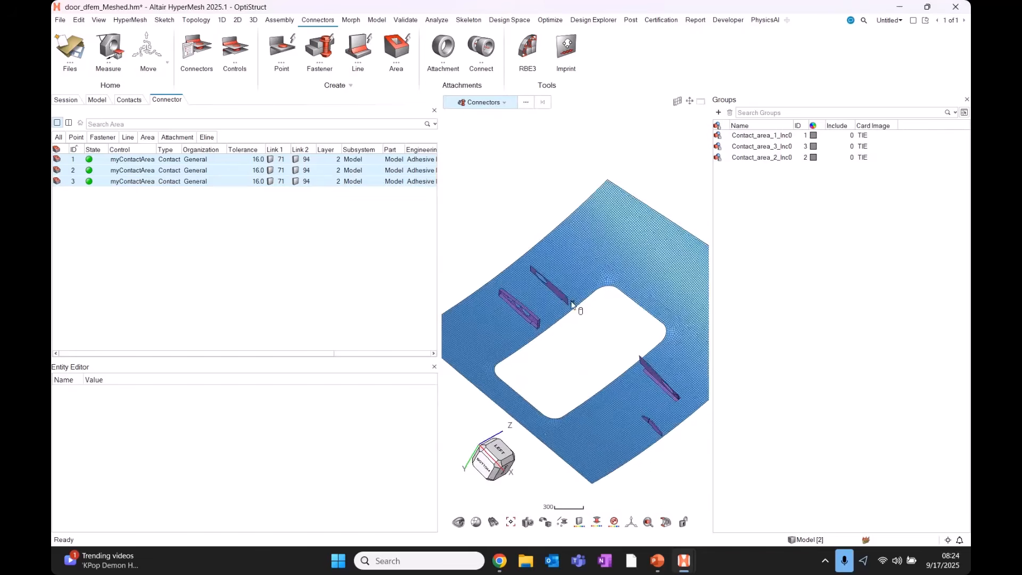
Show all door components again, orbit to a steep side view, and switch to Validate.
key("a")
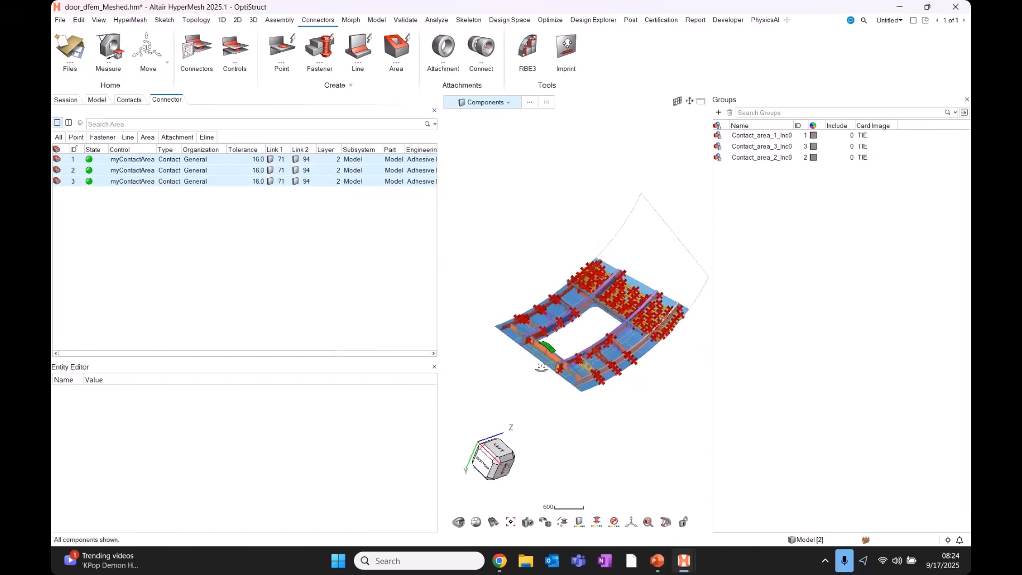
middle_click_drag(538, 365, 594, 239)
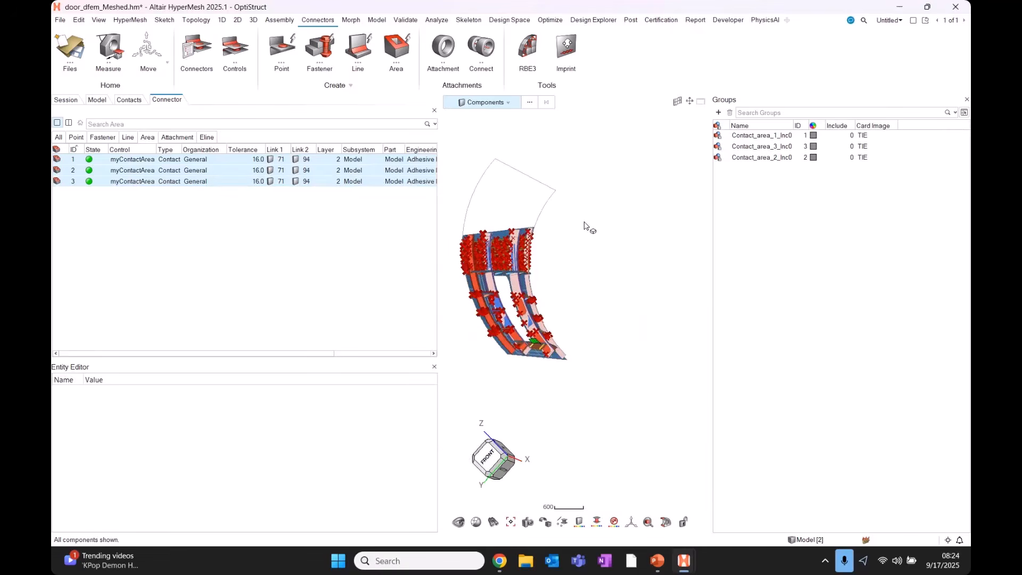
scroll(517, 274, "up", 6)
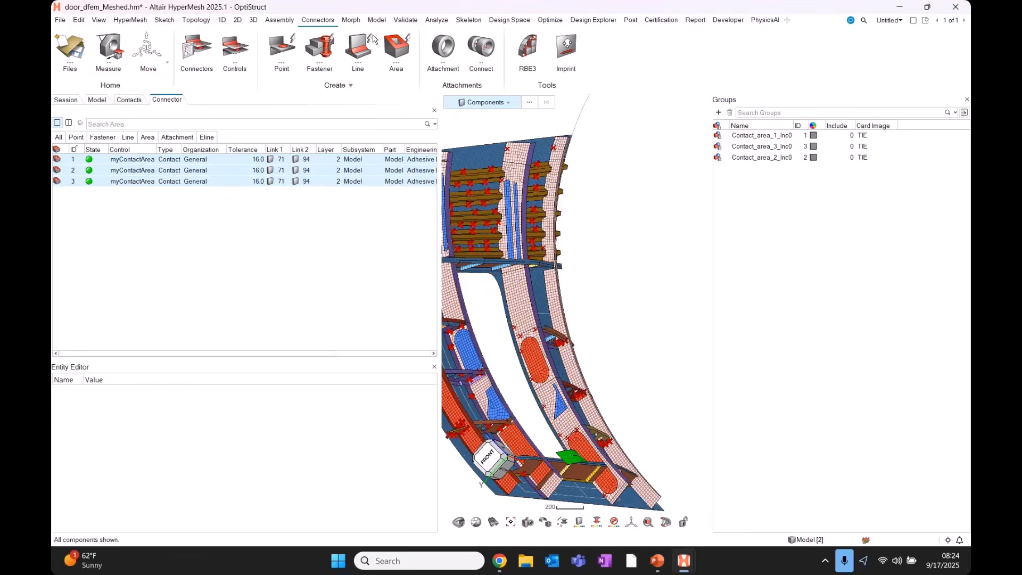
left_click(405, 21)
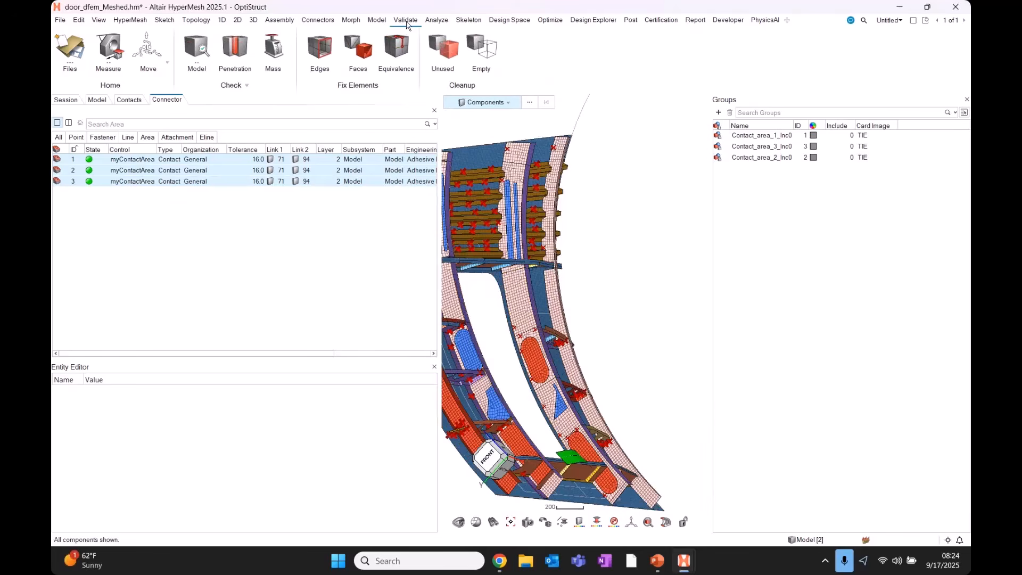
Run a penetration check on all 20 components selected by window.
left_click(232, 48)
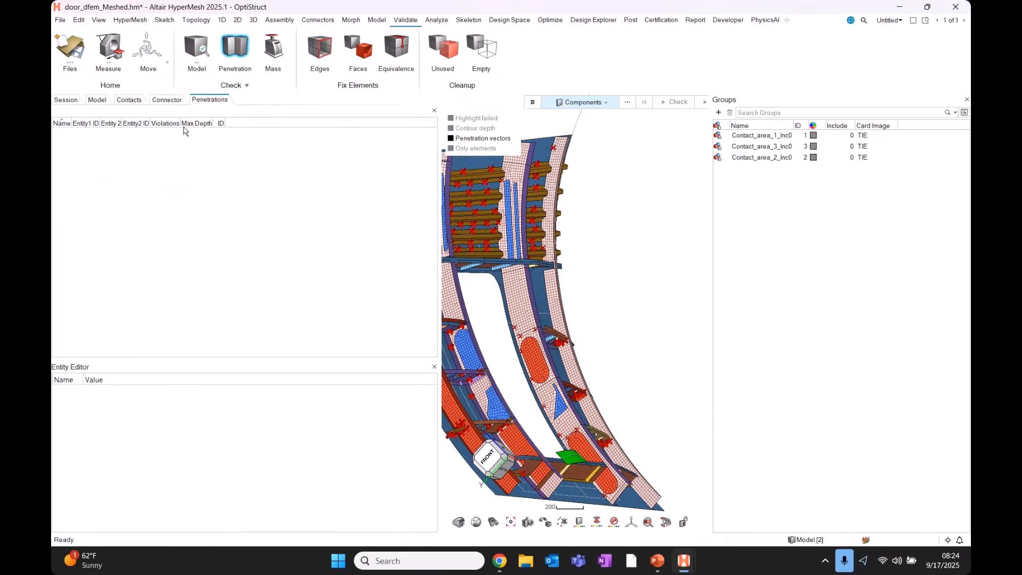
scroll(585, 274, "down", 5)
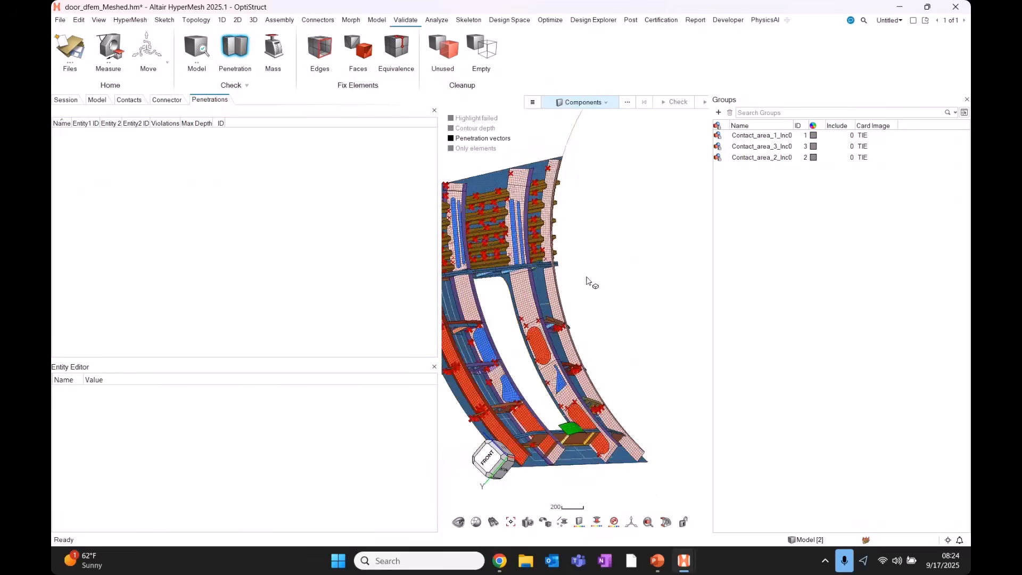
left_click_drag(631, 391, 429, 203)
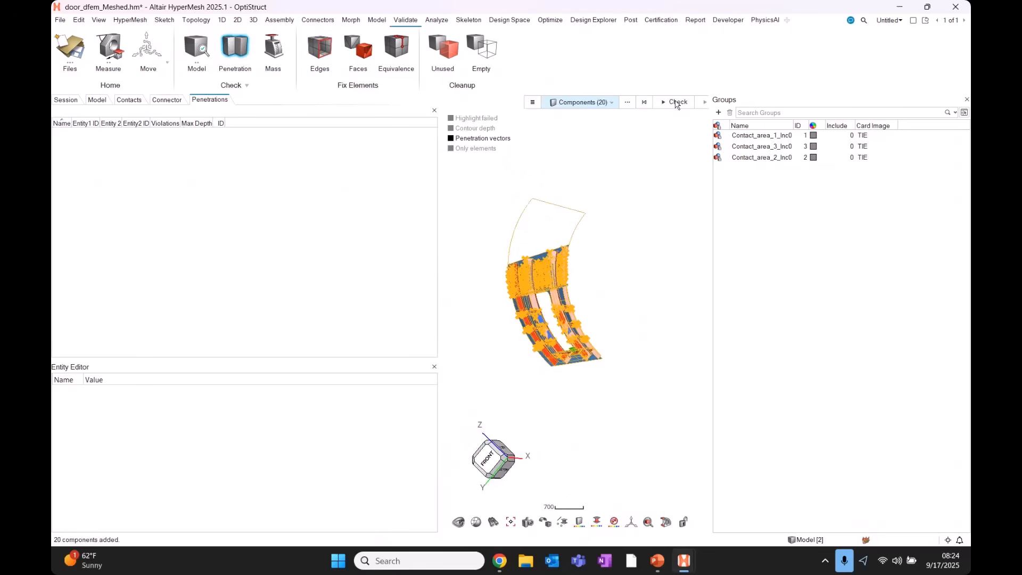
left_click(677, 103)
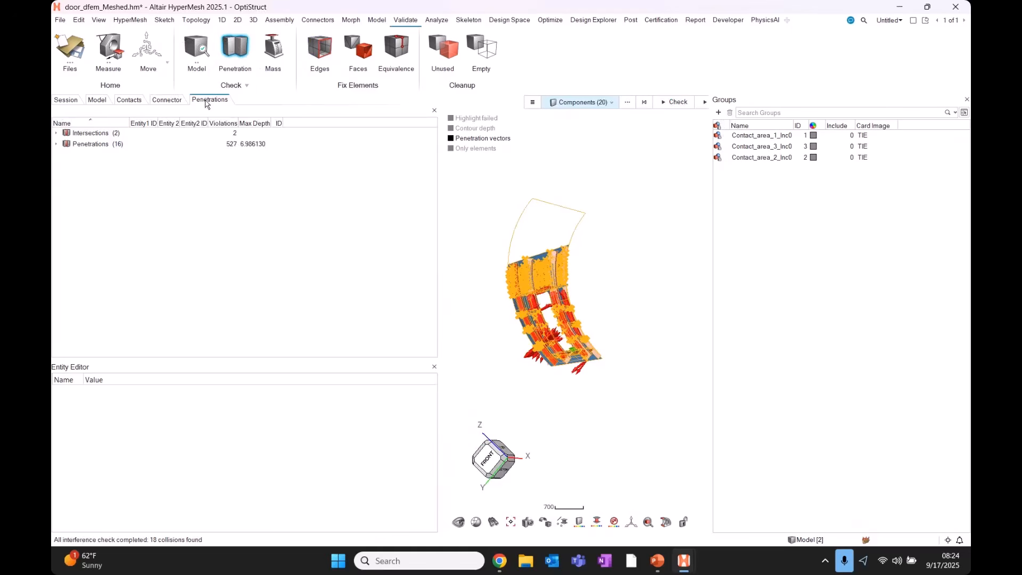
Expand the Intersections and Penetrations results and inspect the t4:0 intersection.
left_click(56, 133)
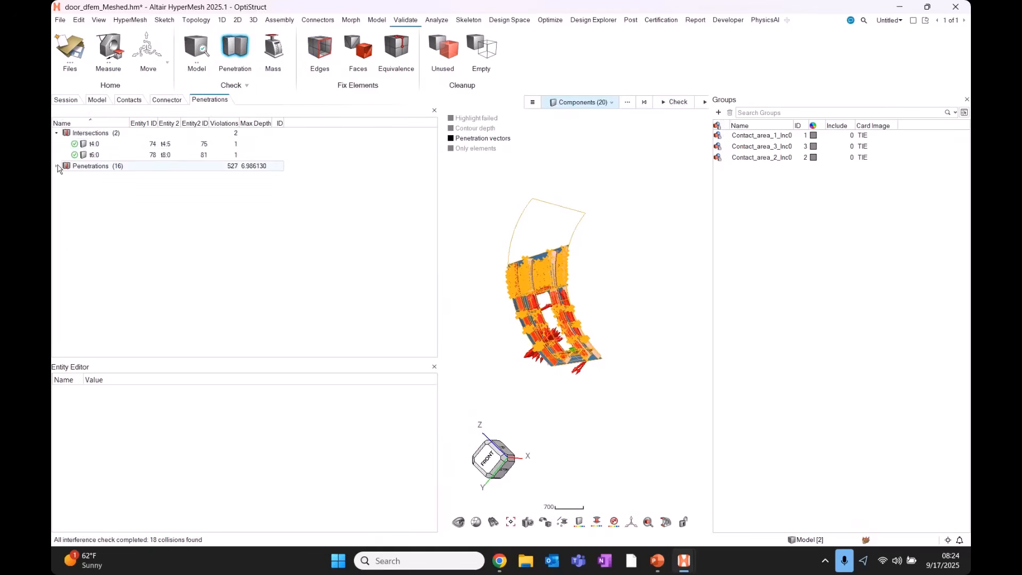
left_click(56, 165)
left_click(101, 145)
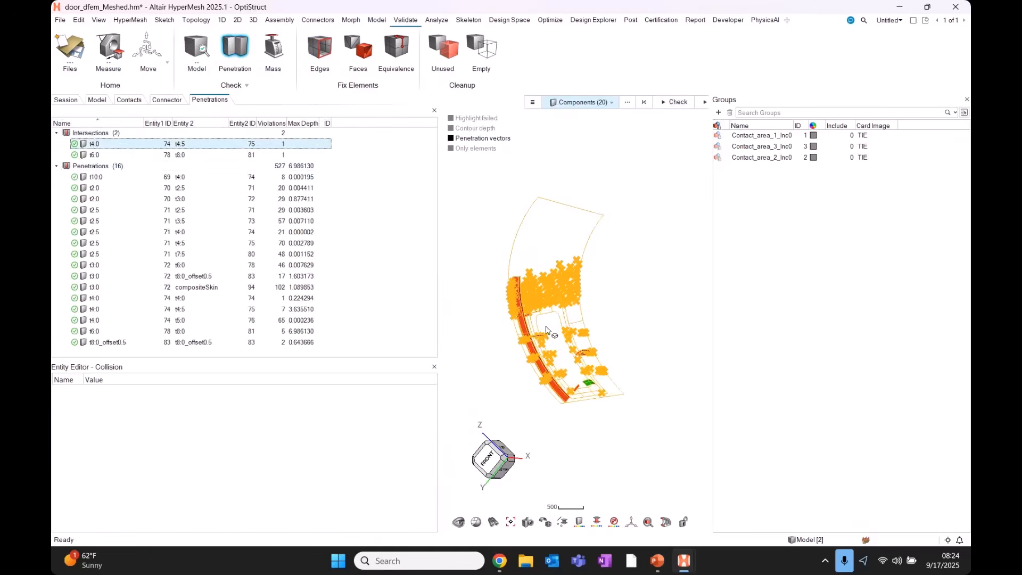
scroll(522, 331, "up", 6)
scroll(522, 331, "up", 3)
middle_click_drag(522, 331, 554, 361)
scroll(554, 361, "down", 2)
scroll(554, 363, "down", 3)
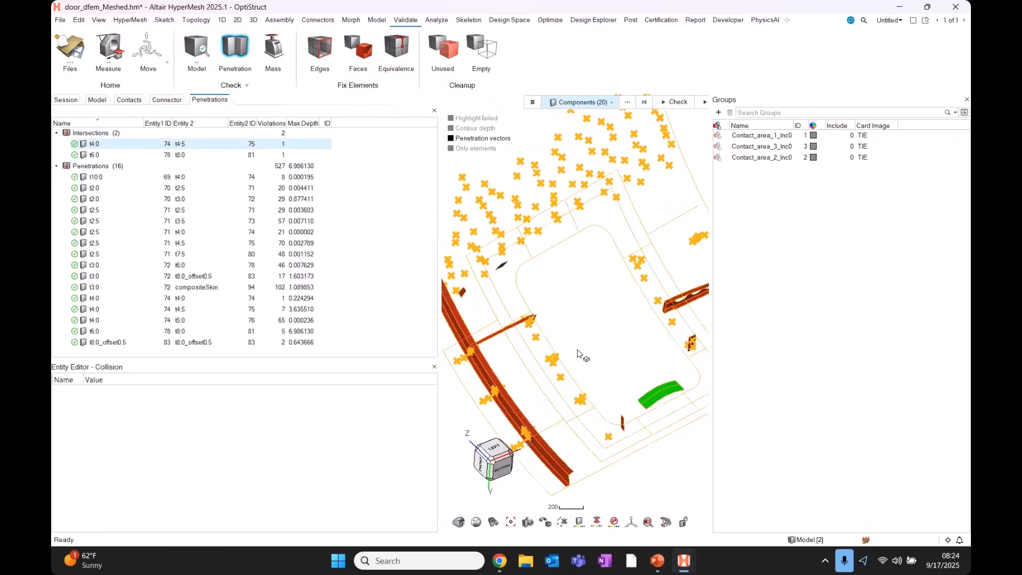
Inspect the t10:0 and t2:0 penetrations and their node depths.
left_click(96, 178)
left_click(95, 188)
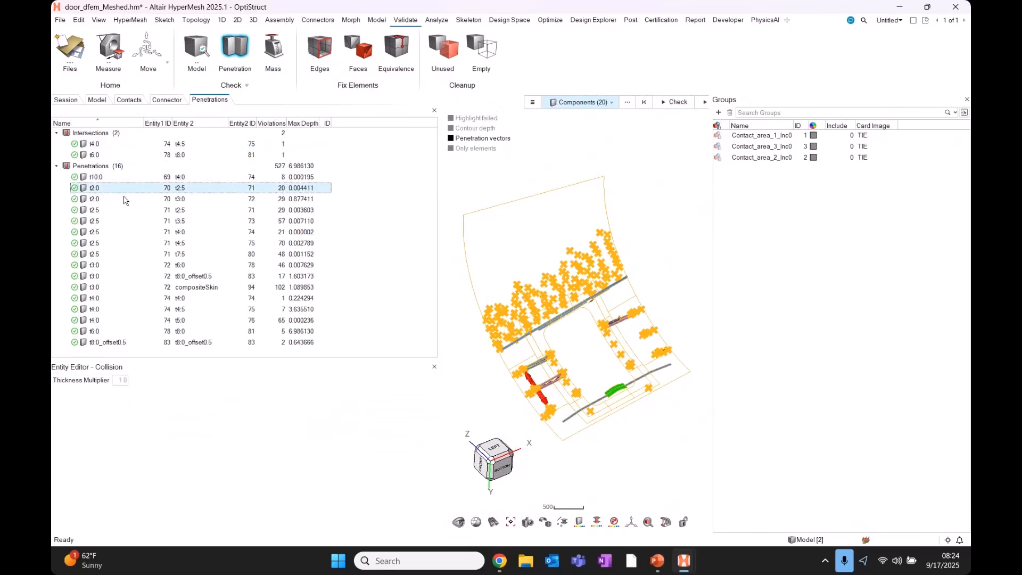
scroll(593, 365, "up", 3)
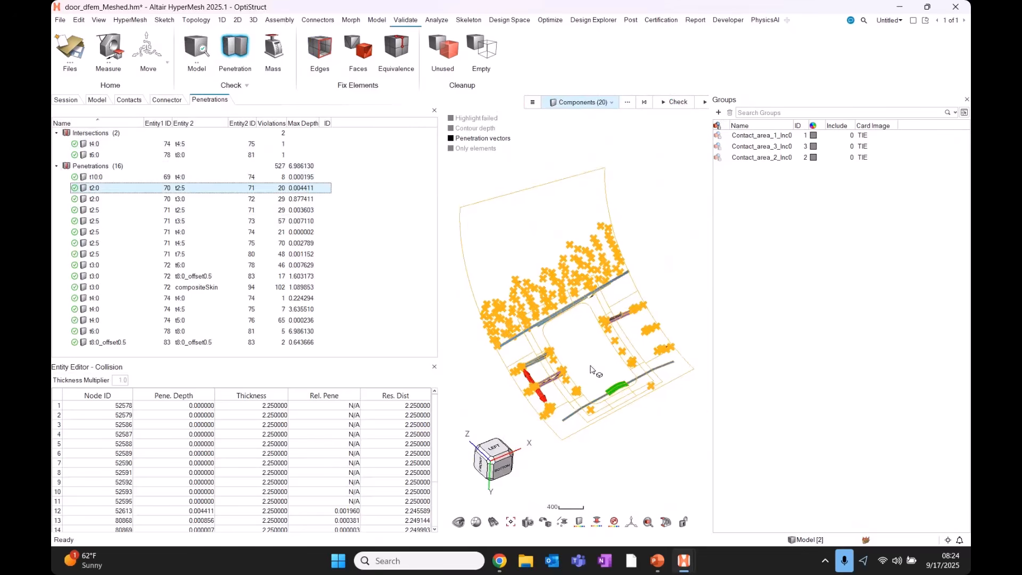
middle_click_drag(592, 365, 543, 333)
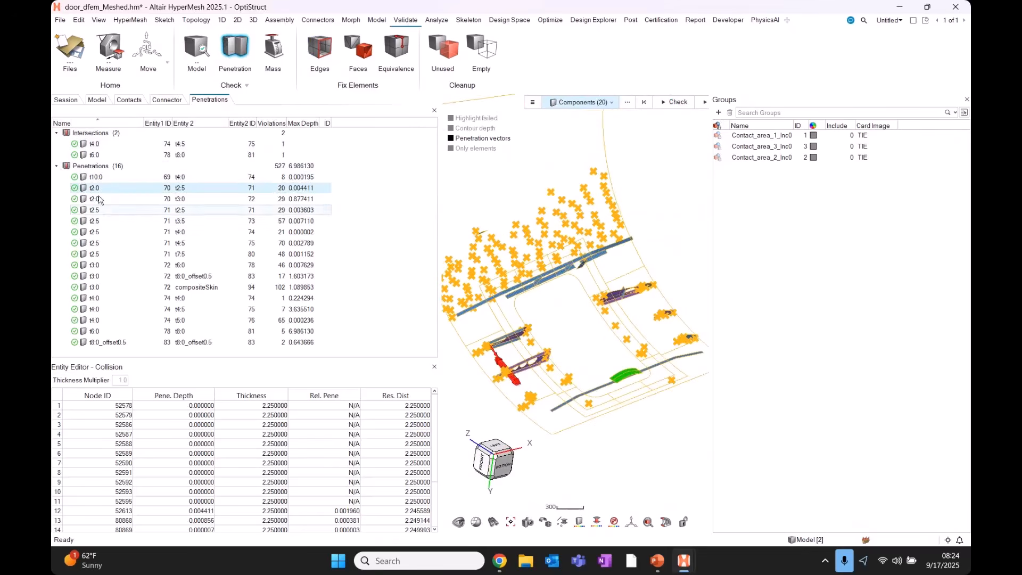
Highlight the failed elements of the t4:0 intersection and view the intersecting panel.
left_click(110, 144)
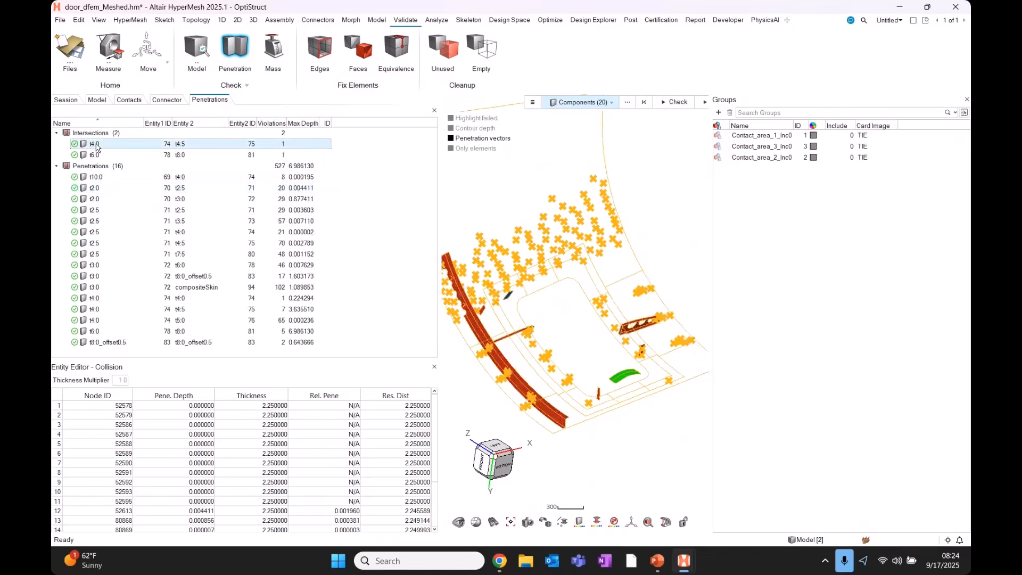
left_click(451, 118)
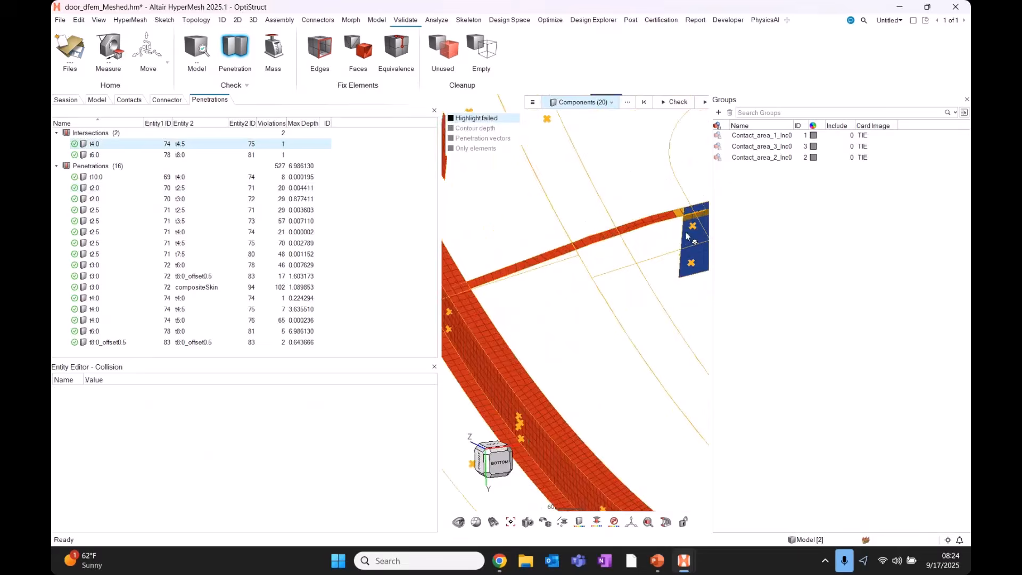
scroll(687, 237, "up", 3)
right_click_drag(630, 242, 551, 283)
scroll(541, 308, "up", 4)
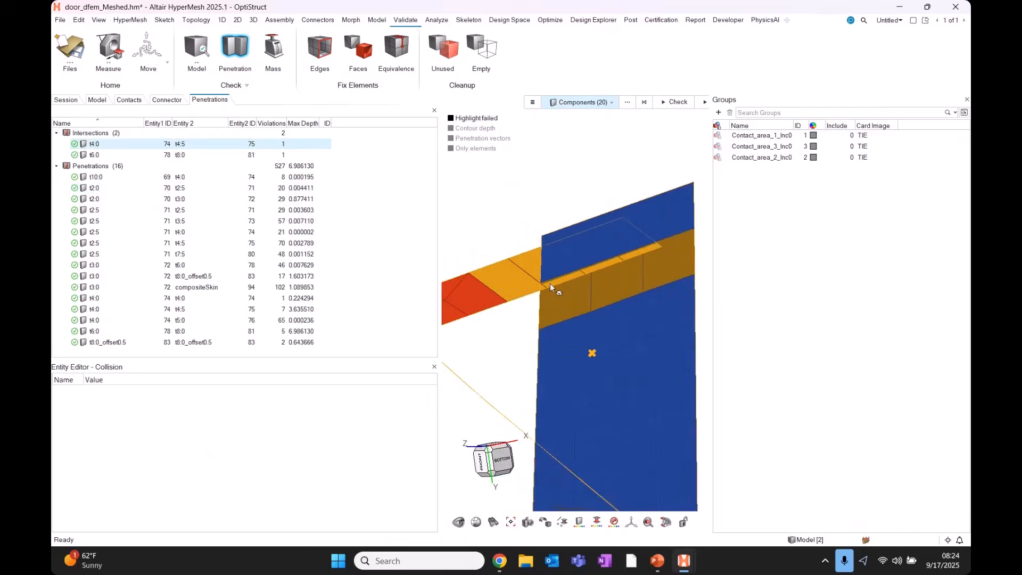
mouse_move(551, 283)
middle_mouse_down()
mouse_move(602, 306)
mouse_move(555, 281)
mouse_move(564, 284)
middle_mouse_up()
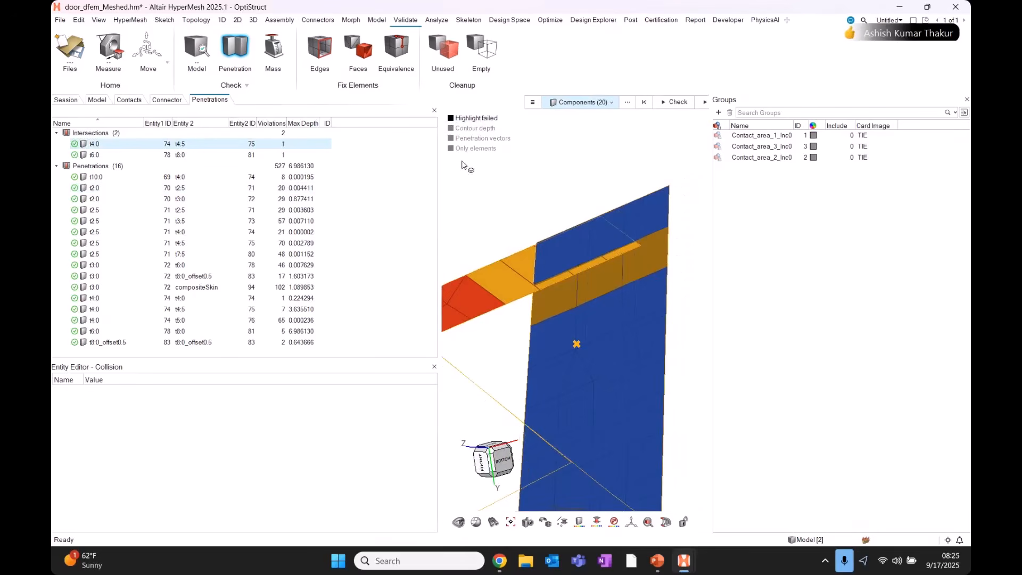
Show penetration depth as a contour and view it on the t10:0 penetration.
left_click(451, 129)
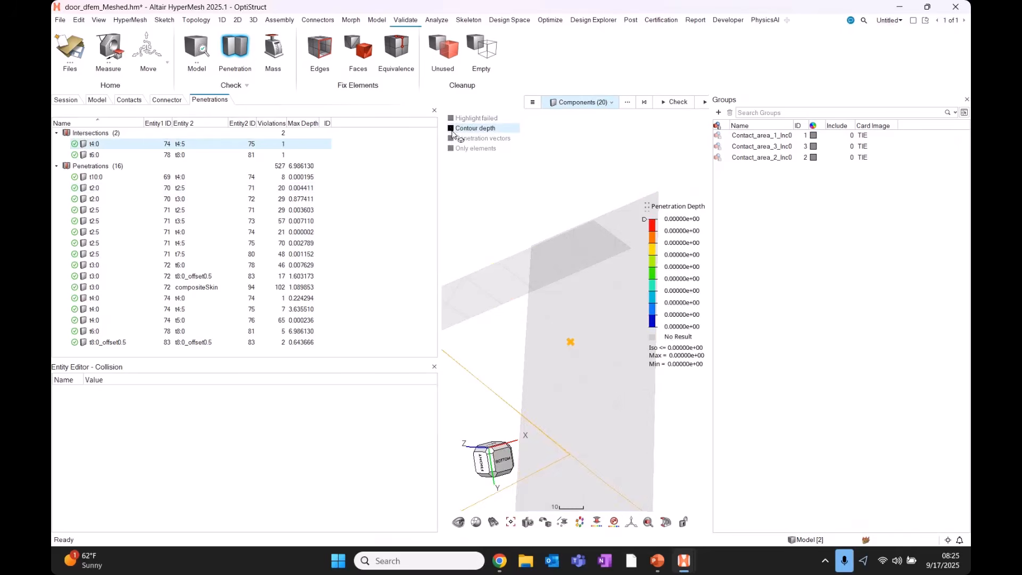
scroll(482, 190, "down", 8)
middle_click_drag(534, 278, 541, 286)
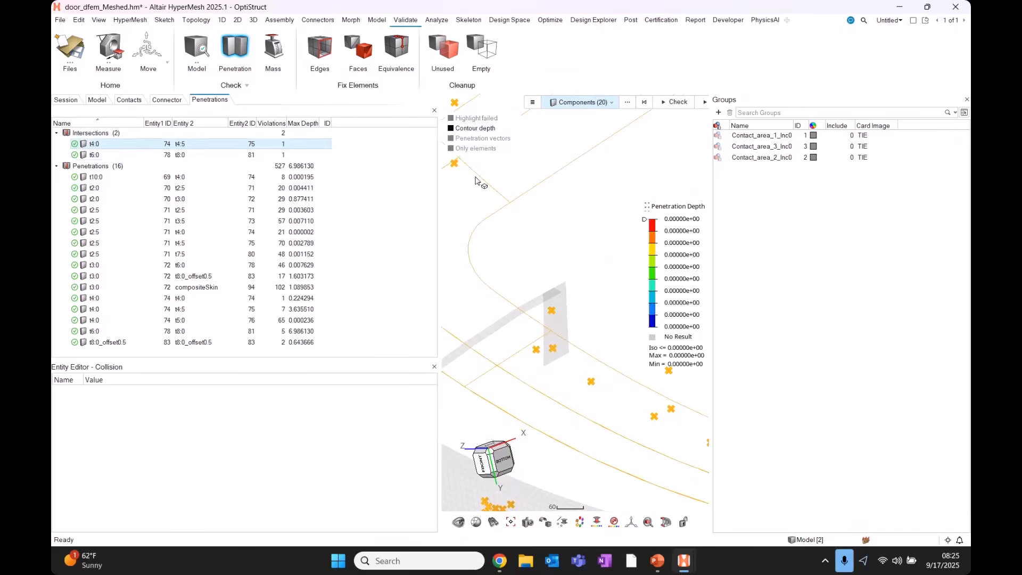
scroll(456, 157, "down", 5)
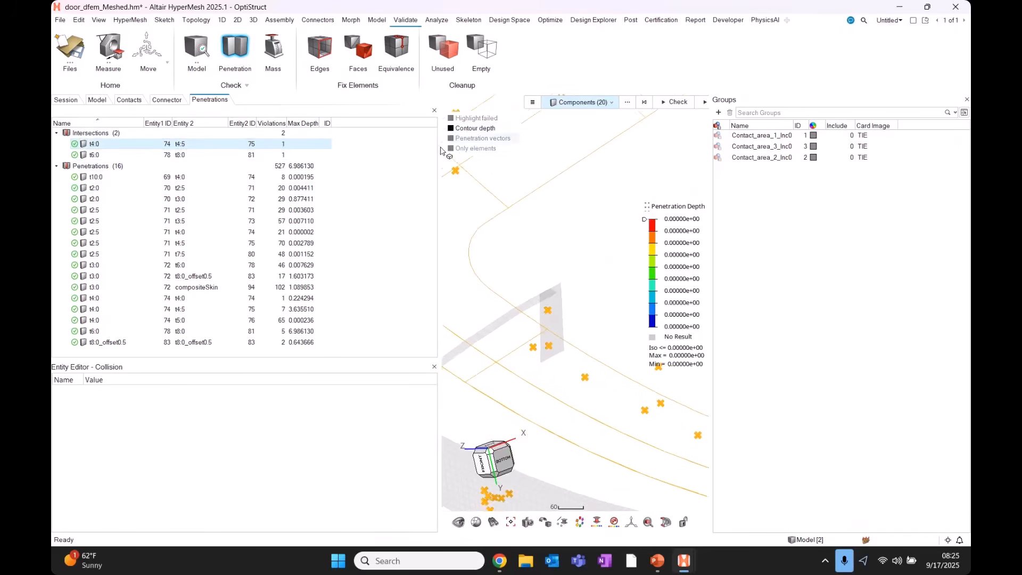
left_click(111, 177)
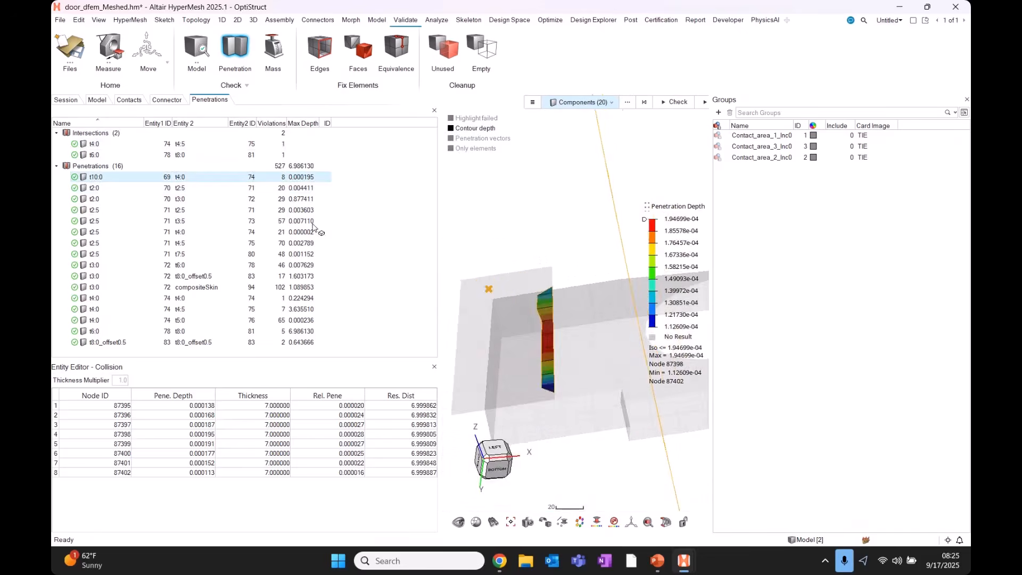
Sort penetrations by Max Depth descending and clear the t10:0 selection.
left_click(301, 124)
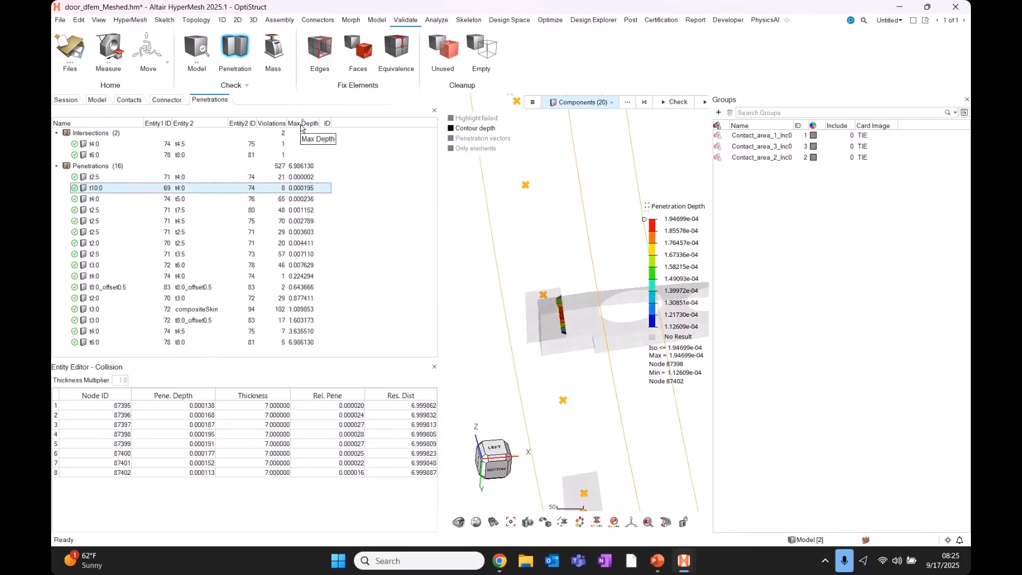
key("ctrl")
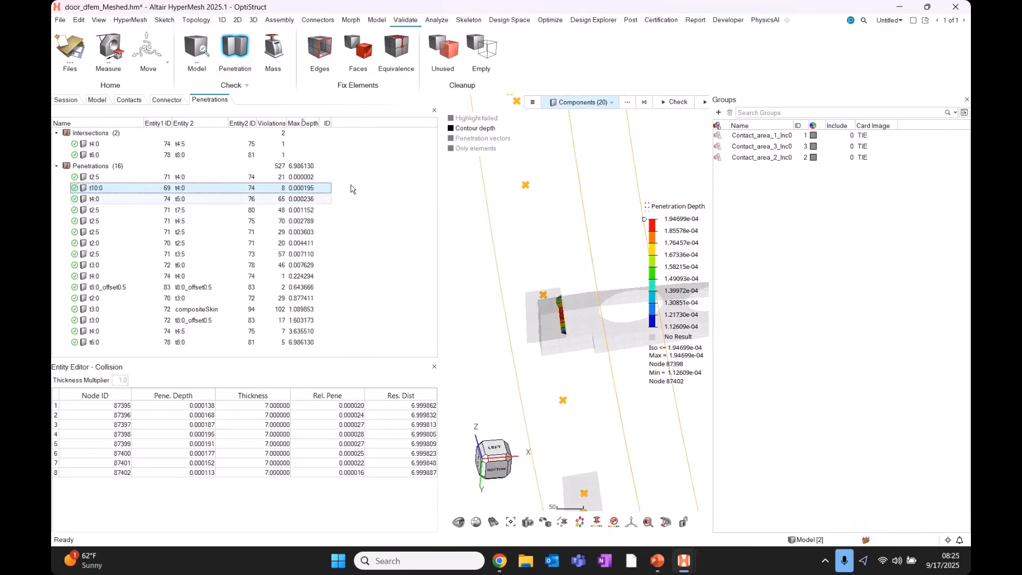
left_click(302, 123)
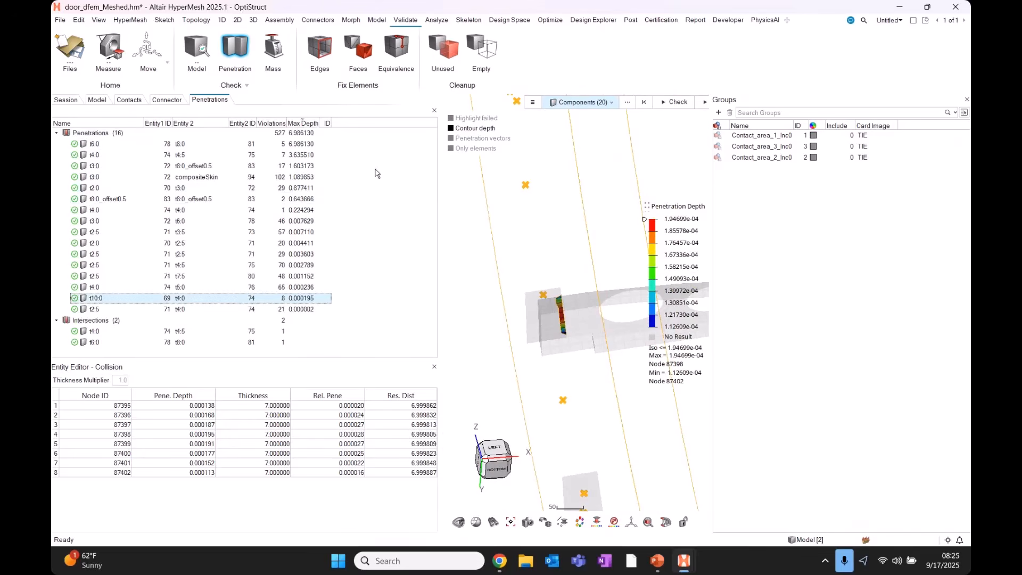
left_click(379, 198)
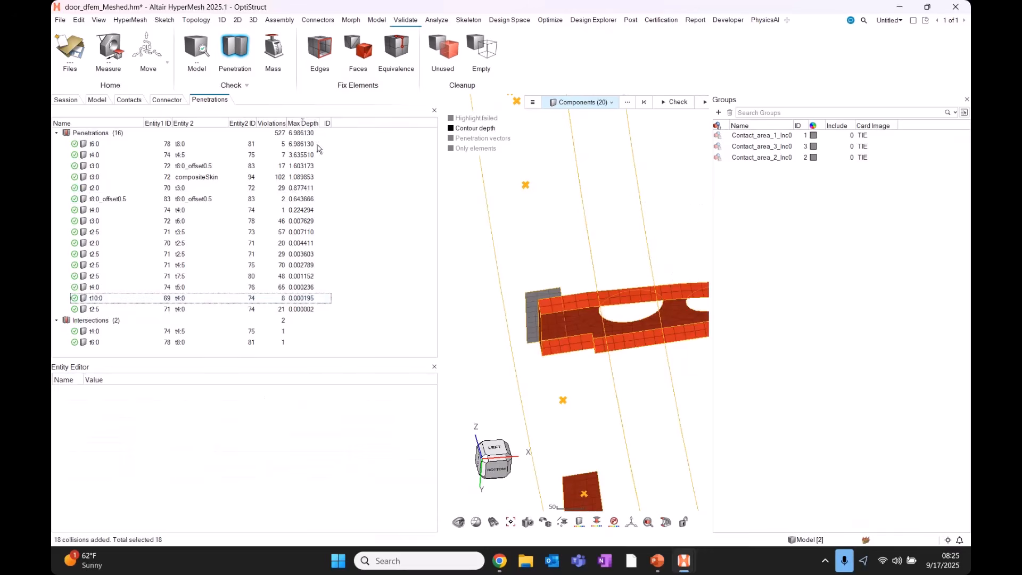
Review the shallow penetrations, starting with t2:5, then clear them from view.
left_click(98, 308)
left_click(99, 233, "shift")
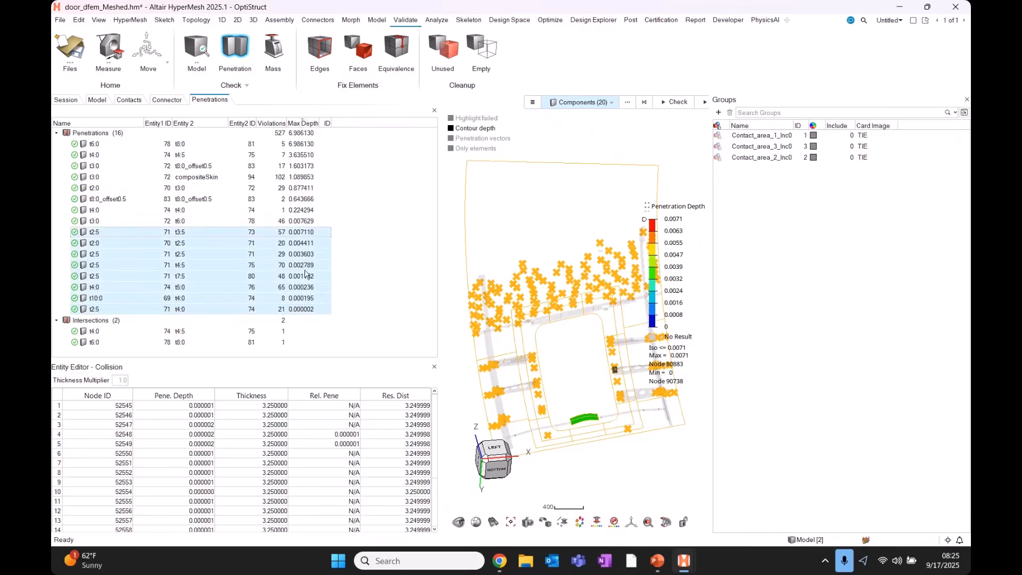
left_click(369, 192)
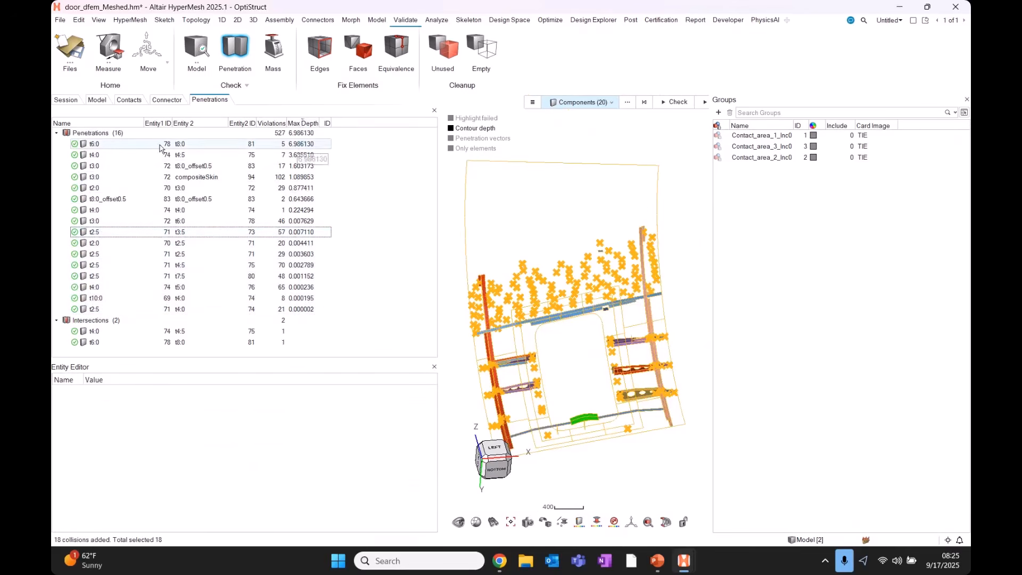
Inspect the depth contour of the deepest t6:0 penetration from several angles.
left_click(134, 148)
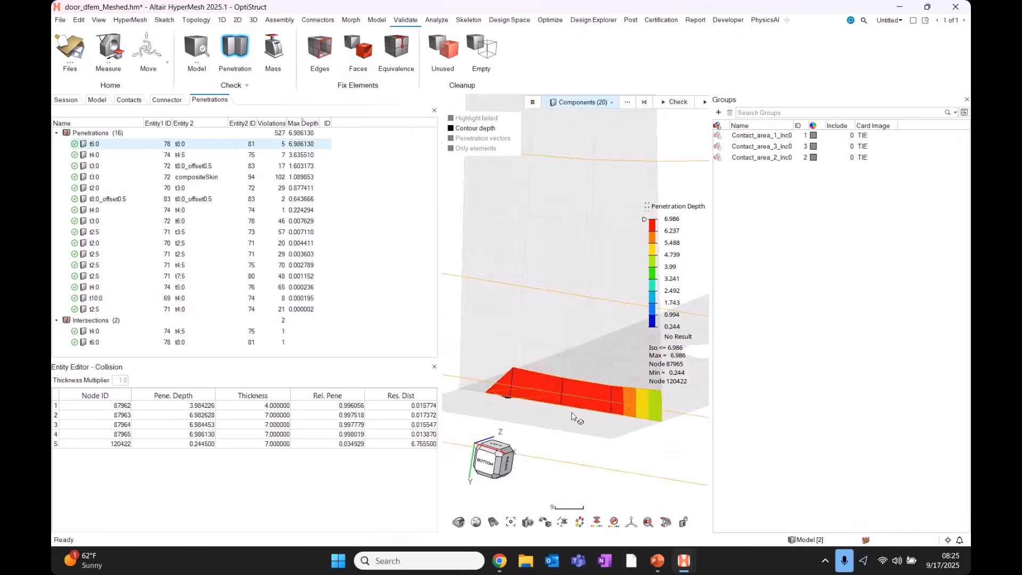
middle_click_drag(588, 417, 545, 520)
left_click(563, 523)
left_click(586, 502)
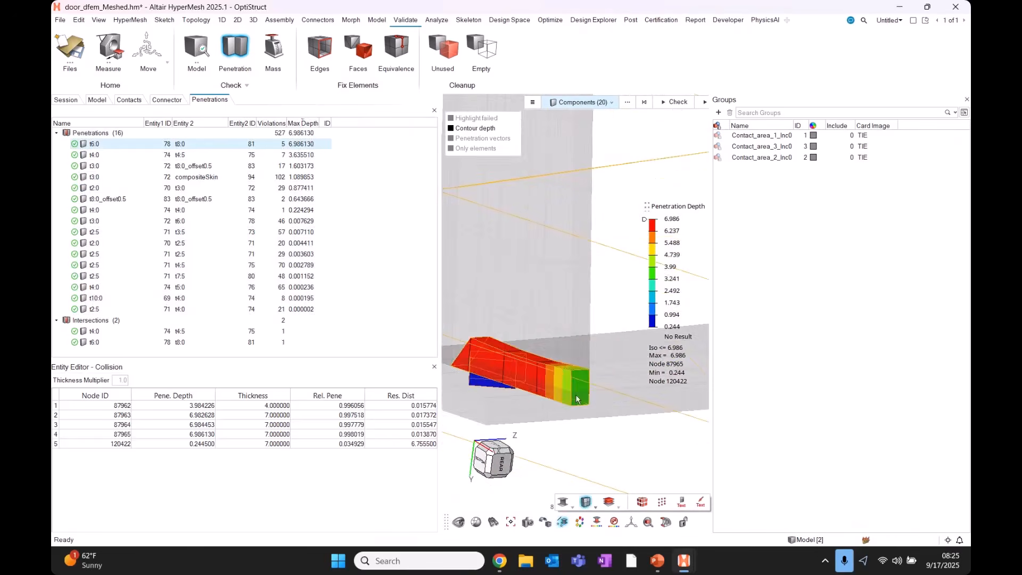
middle_click_drag(612, 419, 573, 410)
scroll(572, 410, "down", 5)
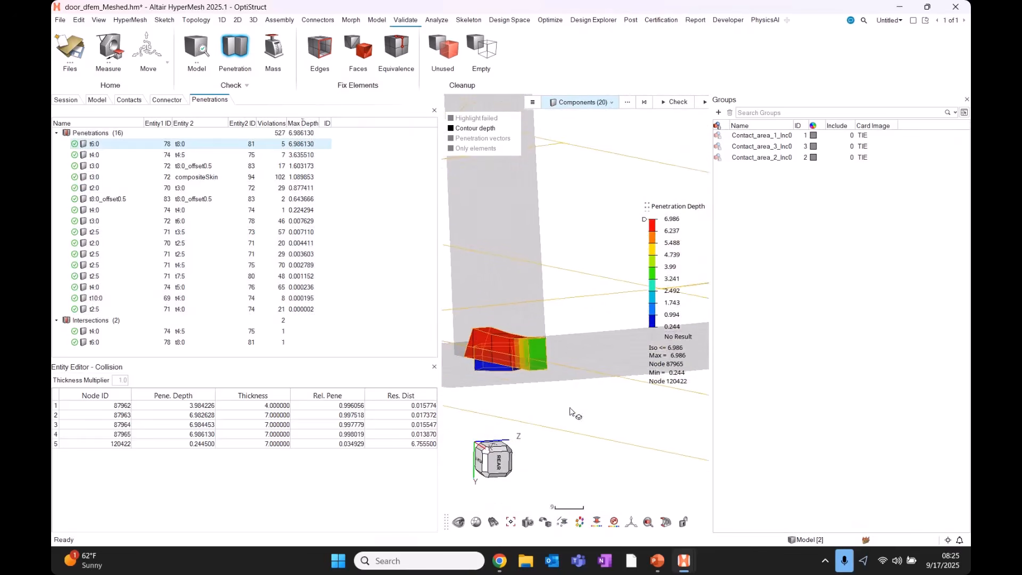
middle_click_drag(549, 367, 490, 292)
scroll(490, 292, "down", 6)
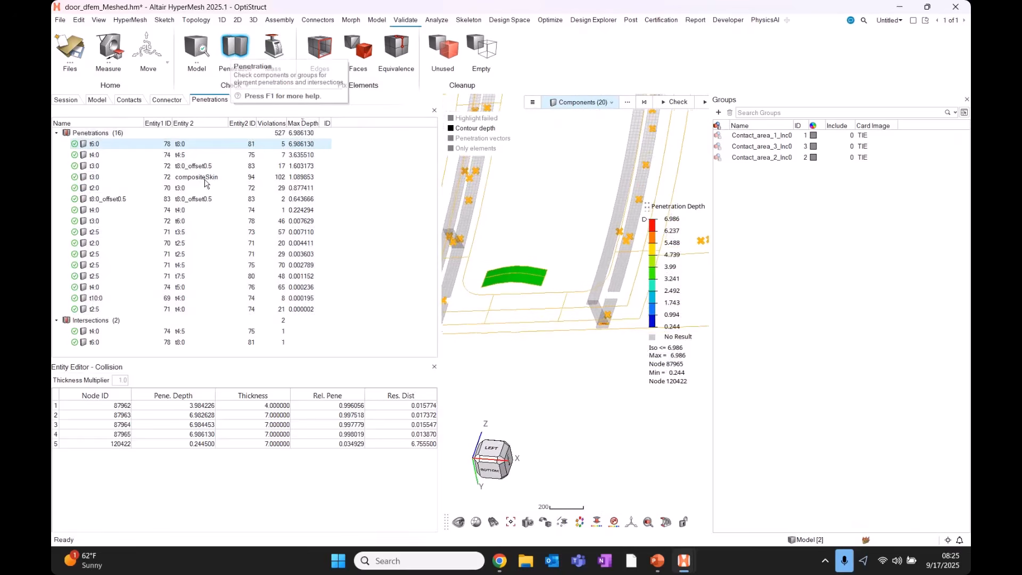
Reset the results display, show the t6:0–t8:0 depths, then exit the check and zoom out.
right_click(113, 147)
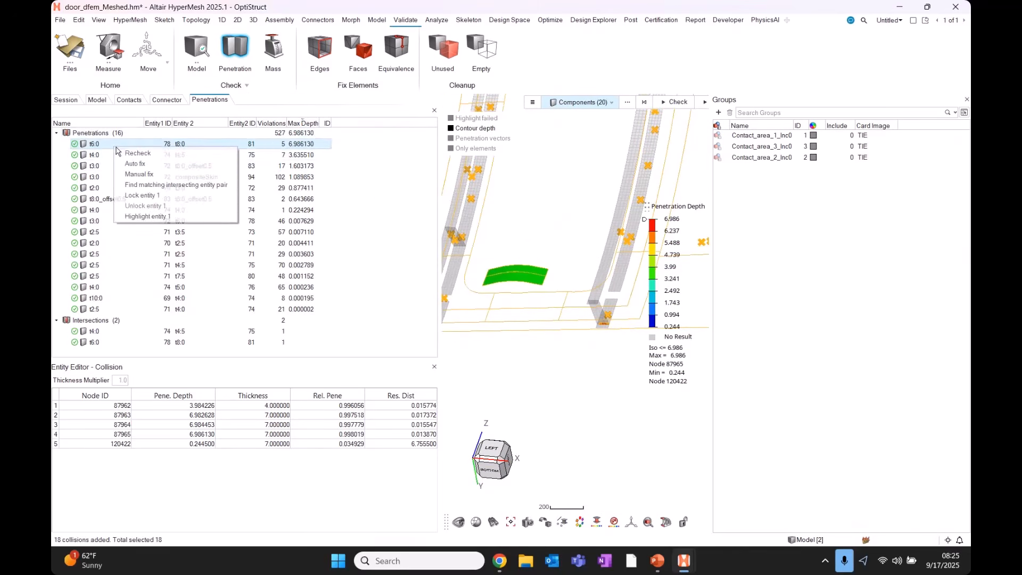
left_click(404, 169)
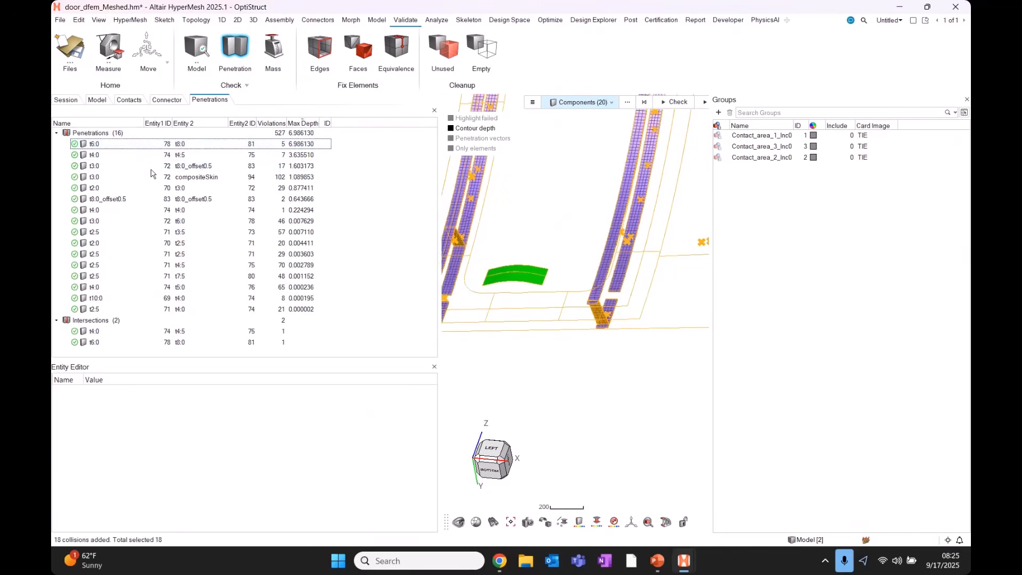
left_click(104, 144)
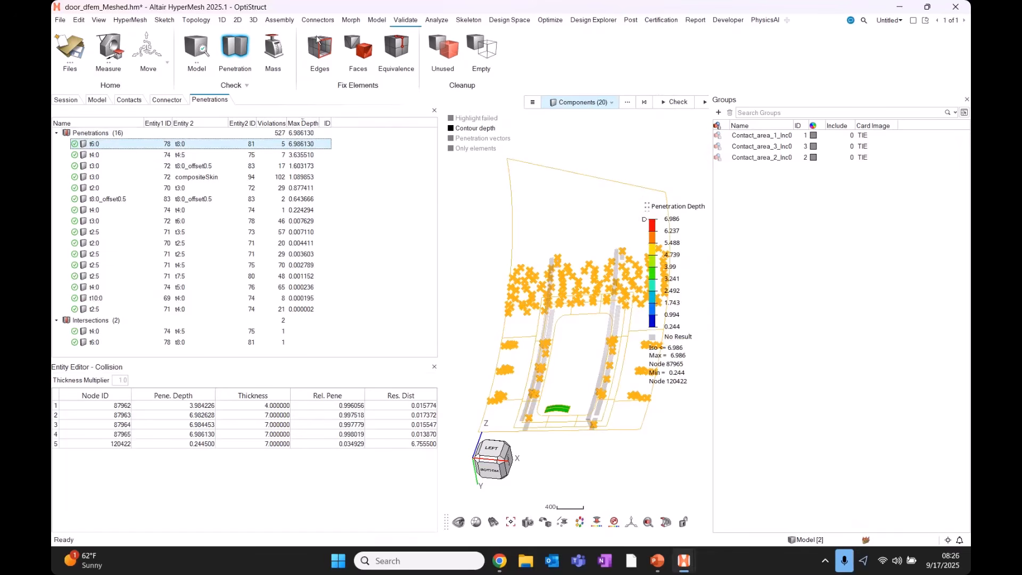
left_click(235, 49)
scroll(597, 292, "down", 4)
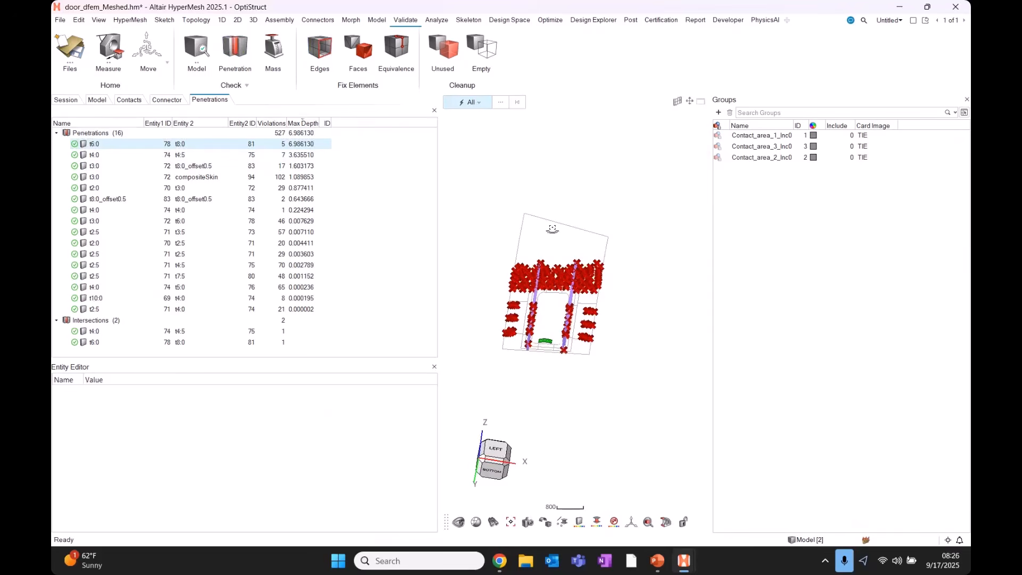
Create a GLOBAL_OUTPUT_REQUEST card from the Model browser with CONTF output ticked.
middle_click_drag(552, 229, 548, 216)
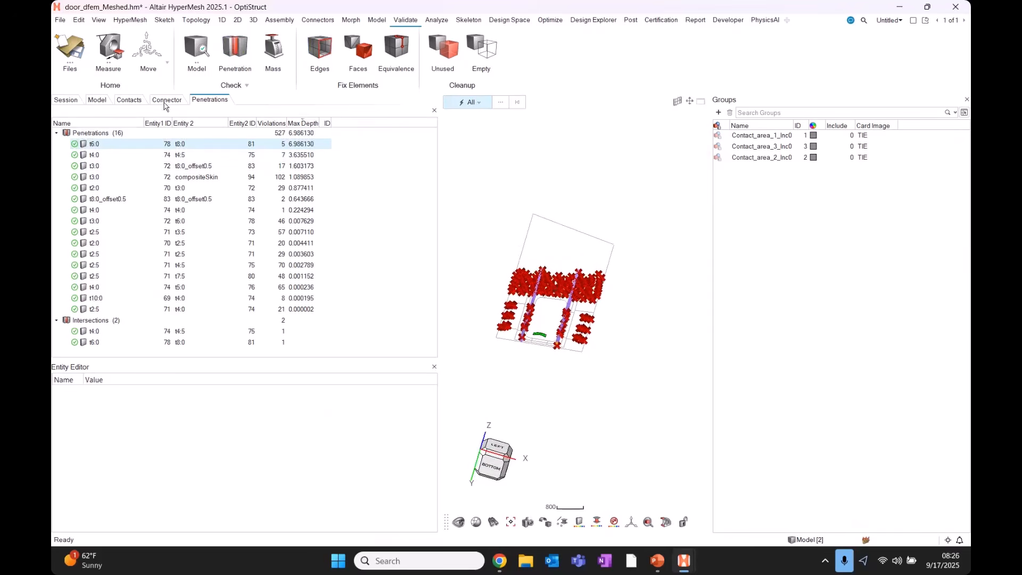
left_click(98, 100)
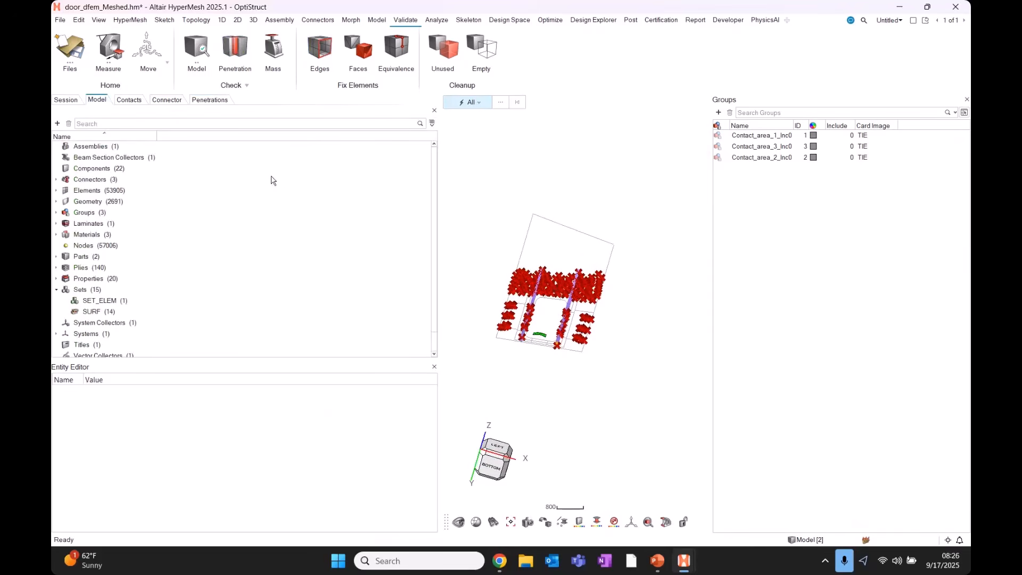
right_click(271, 180)
left_click(296, 187)
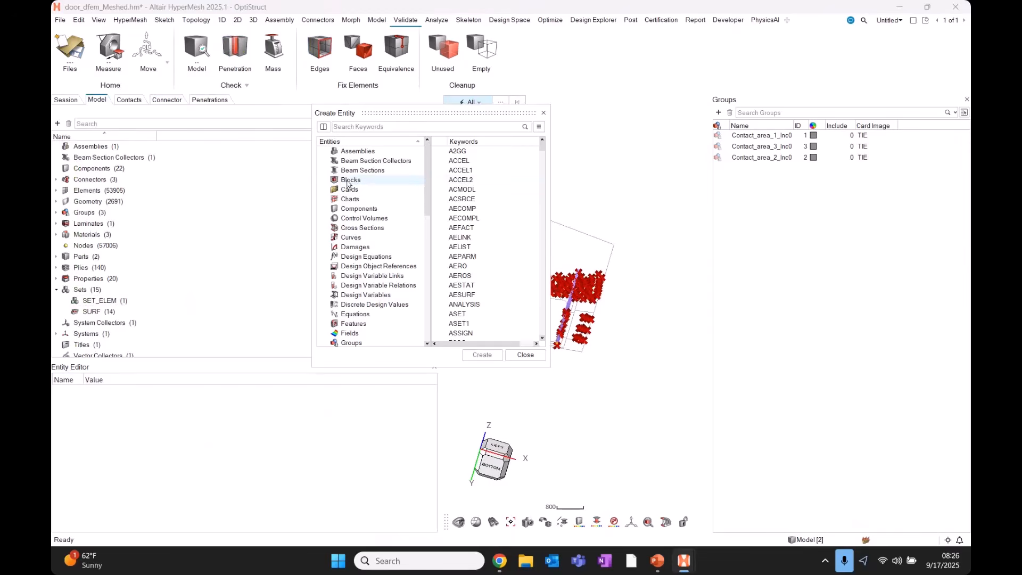
left_click(350, 189)
left_click(495, 161)
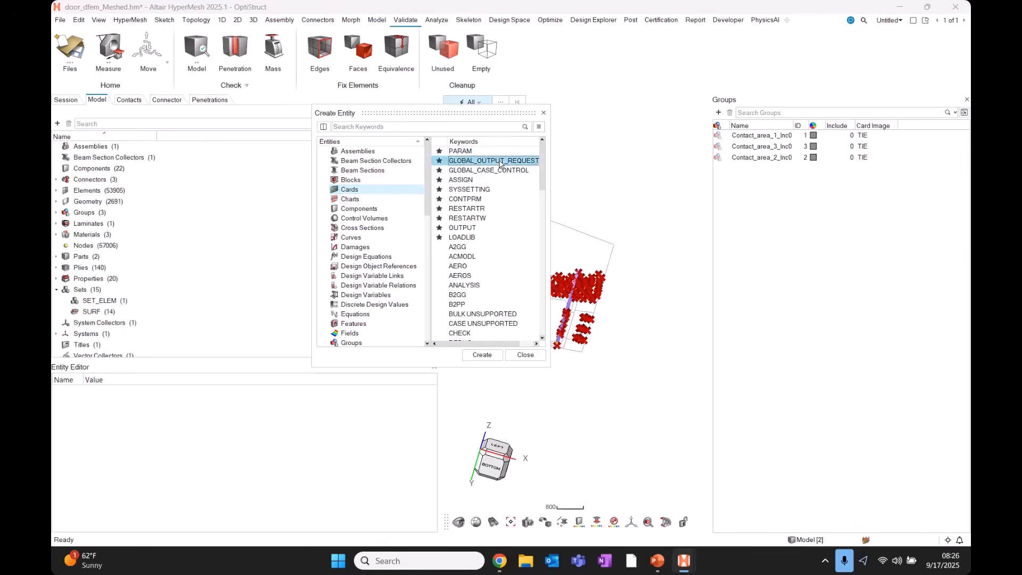
left_click(481, 355)
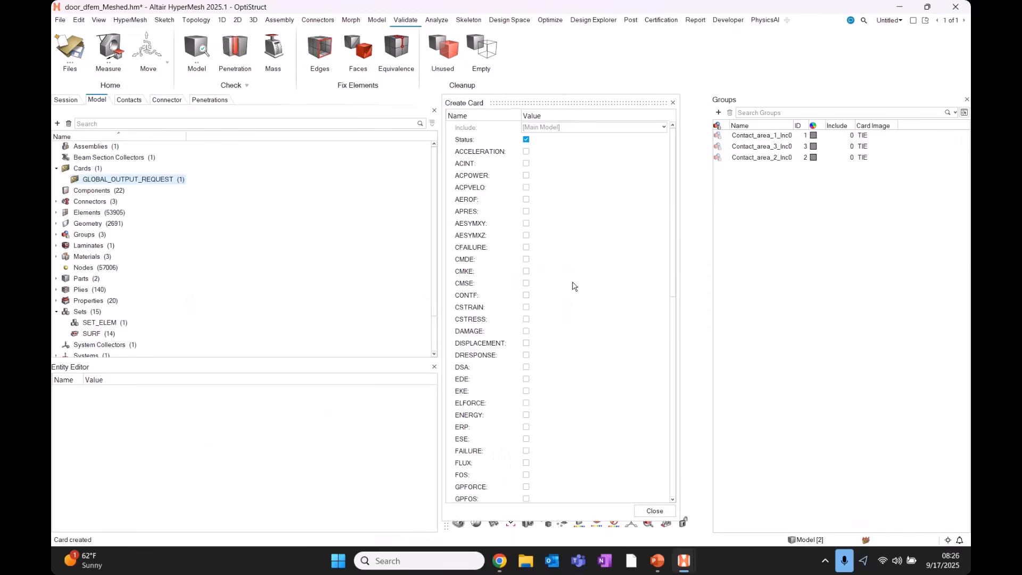
left_click(526, 294)
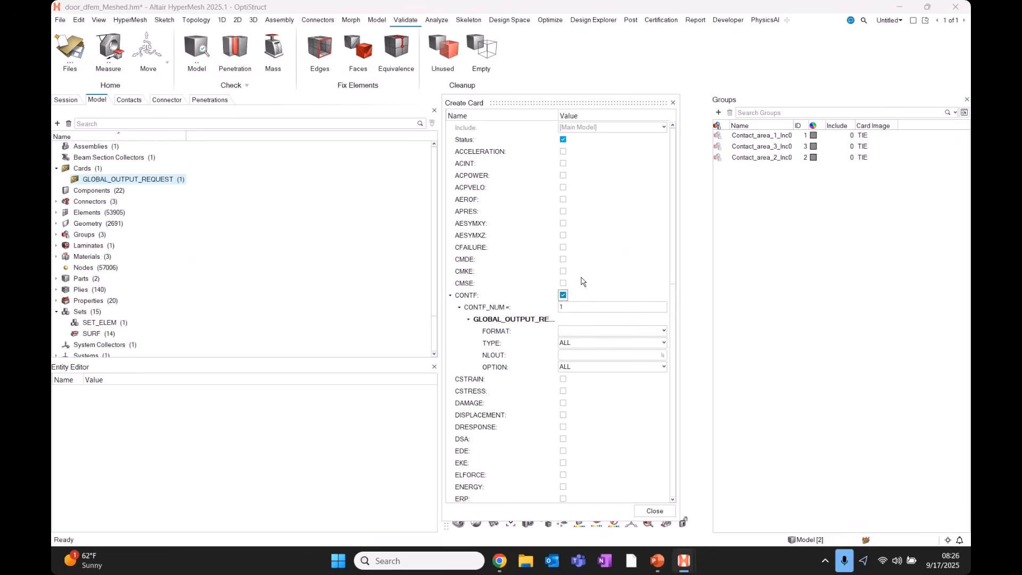
left_click(674, 102)
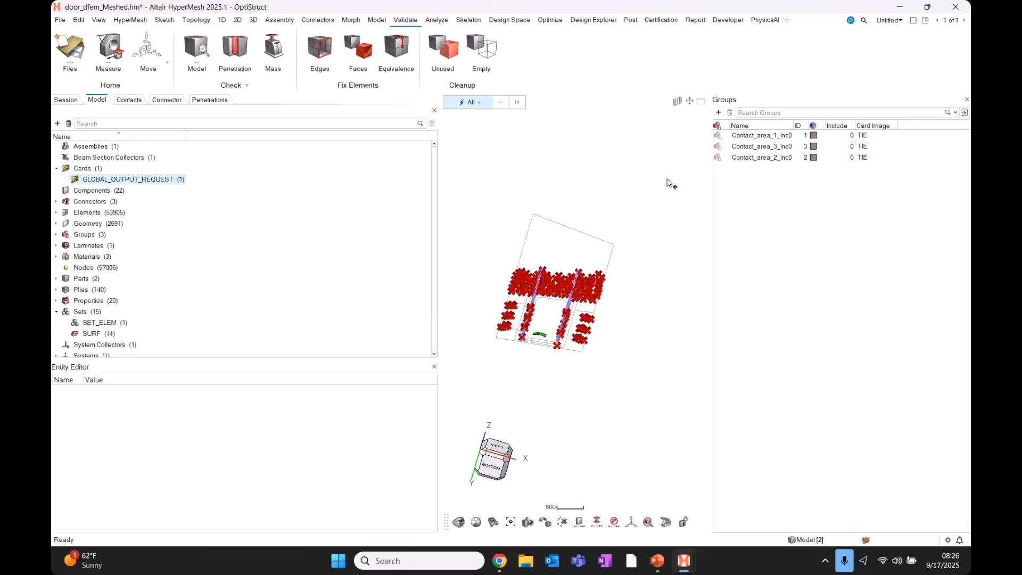
Create a CONTPRM card via the 'contprm' search with NLSTAT and CONTOUT ticked.
key("ctrl+f")
left_click(779, 22)
type("cont")
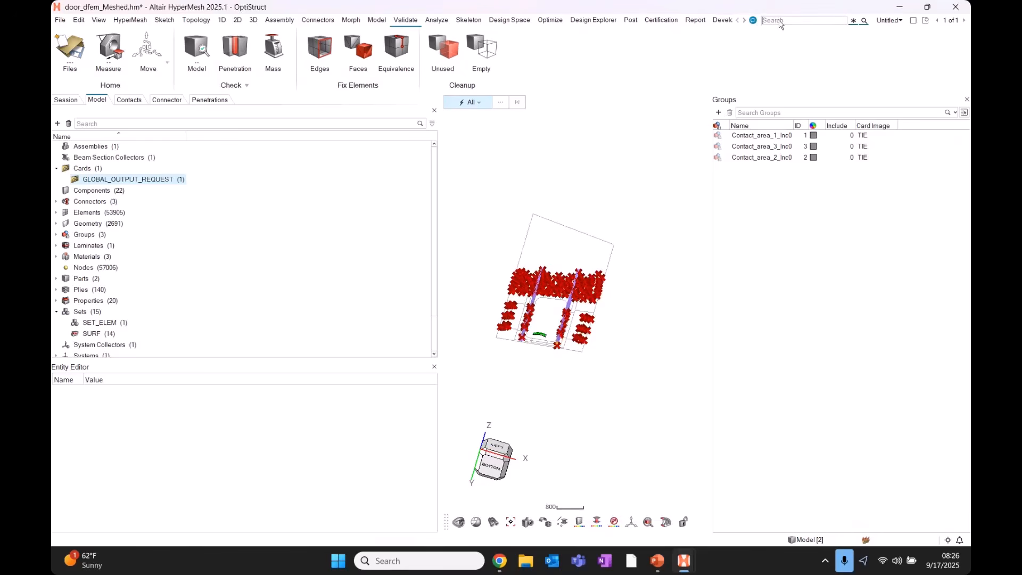
type("prm")
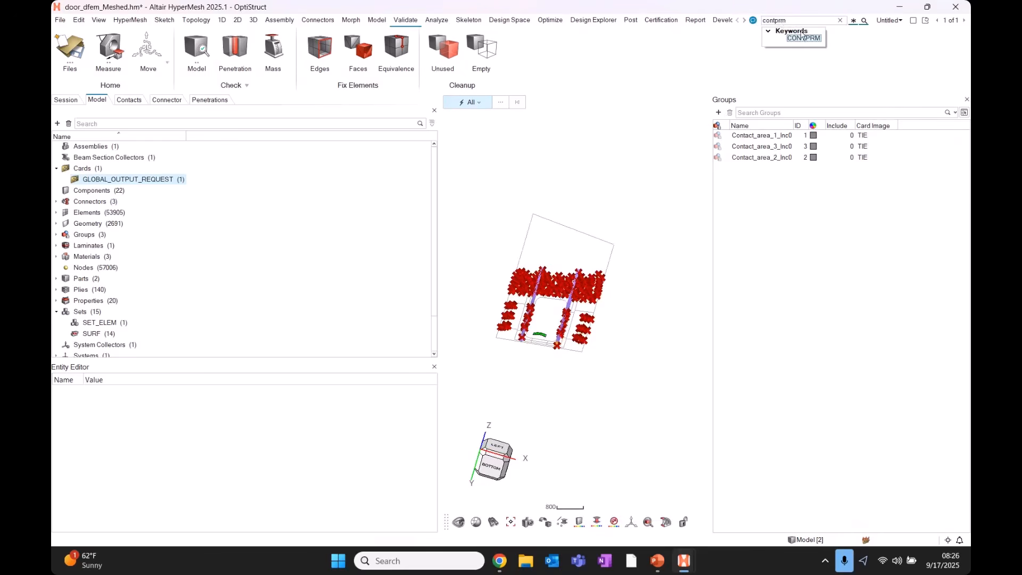
left_click(810, 39)
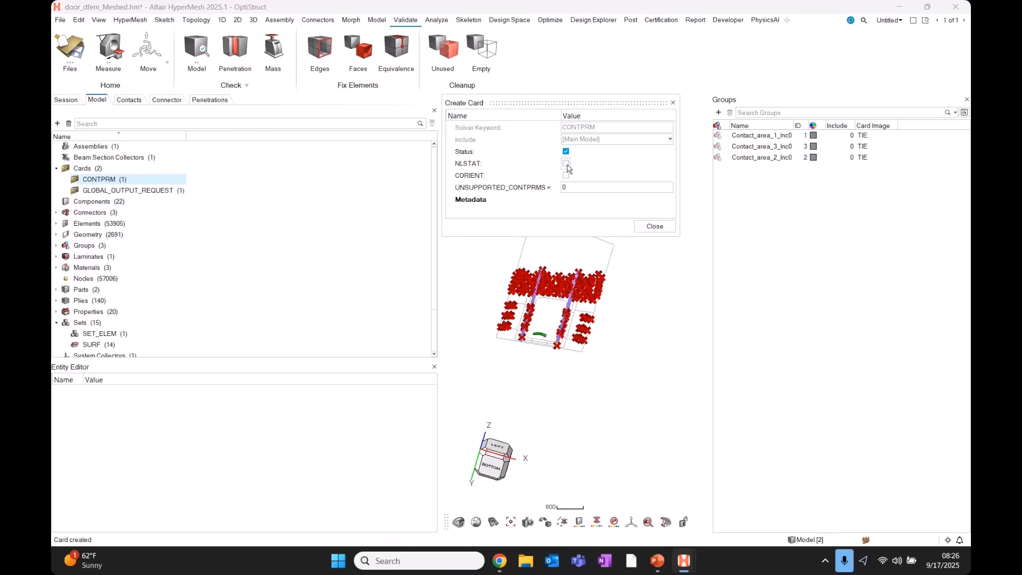
left_click(565, 162)
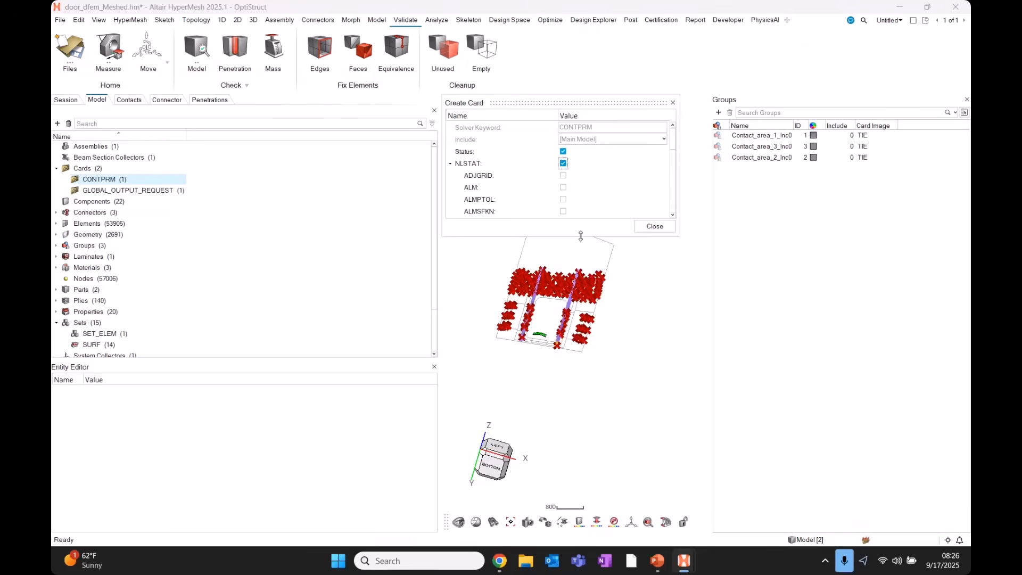
left_click_drag(580, 237, 560, 452)
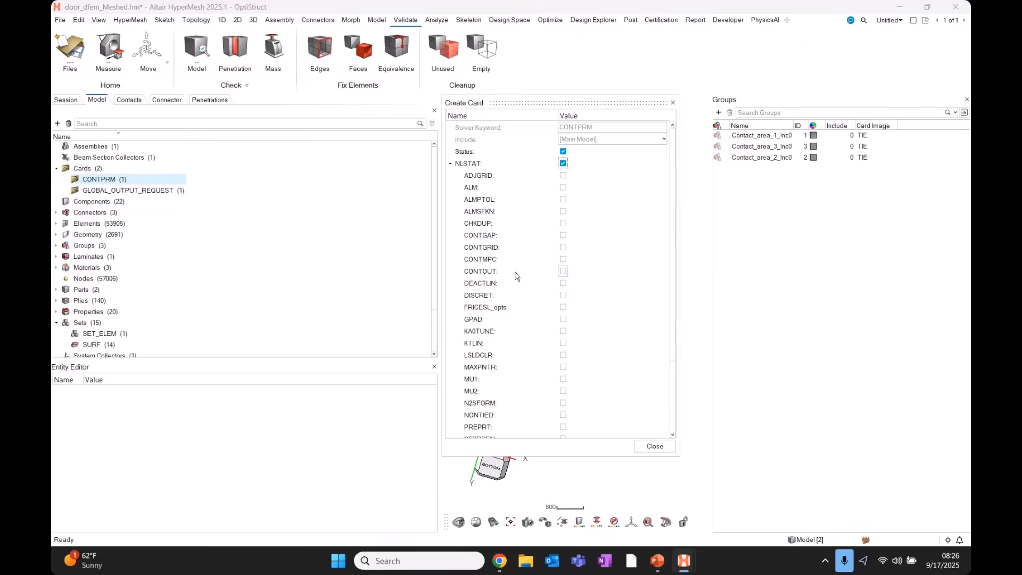
key("ctrl")
left_click(563, 271)
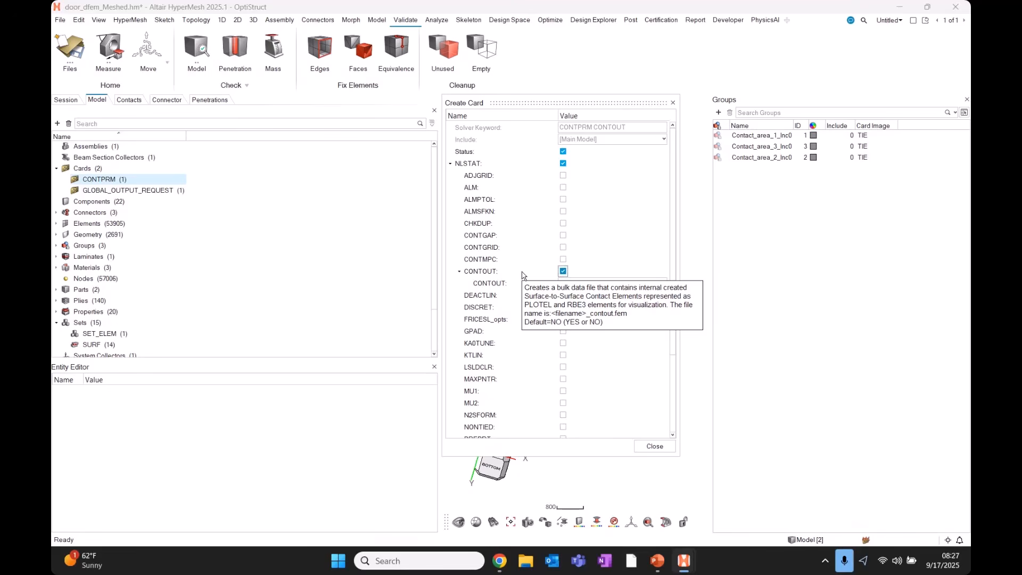
left_click(673, 102)
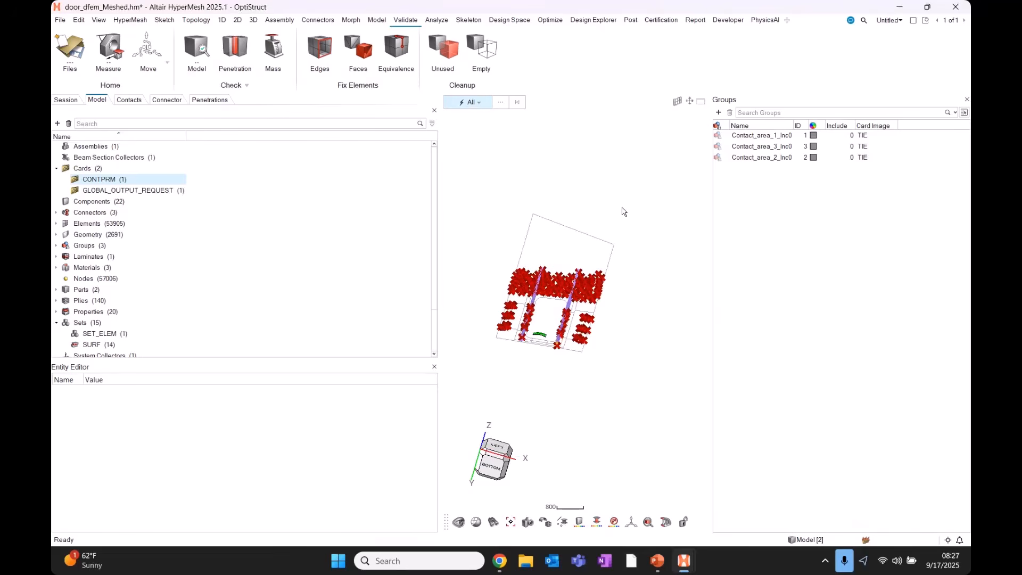
Search Altair Help for 'contact' and open the OptiStruct Contact guide page.
key("F1")
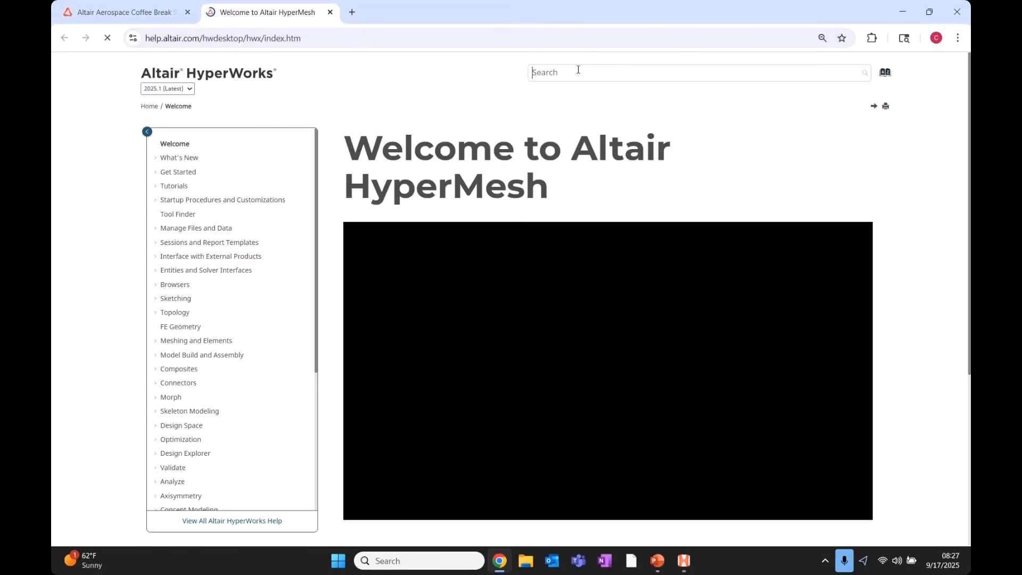
type("contact")
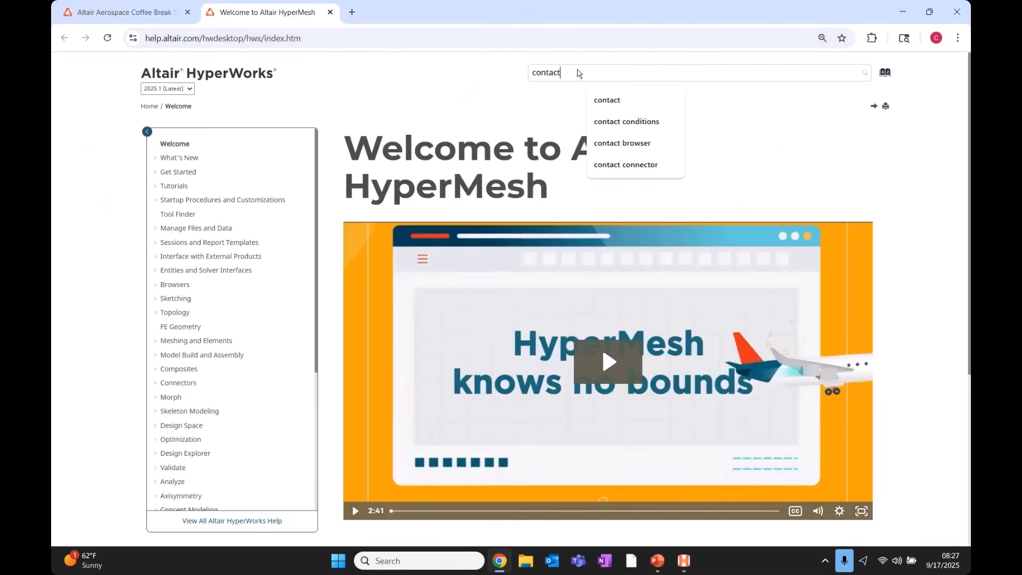
key("Return")
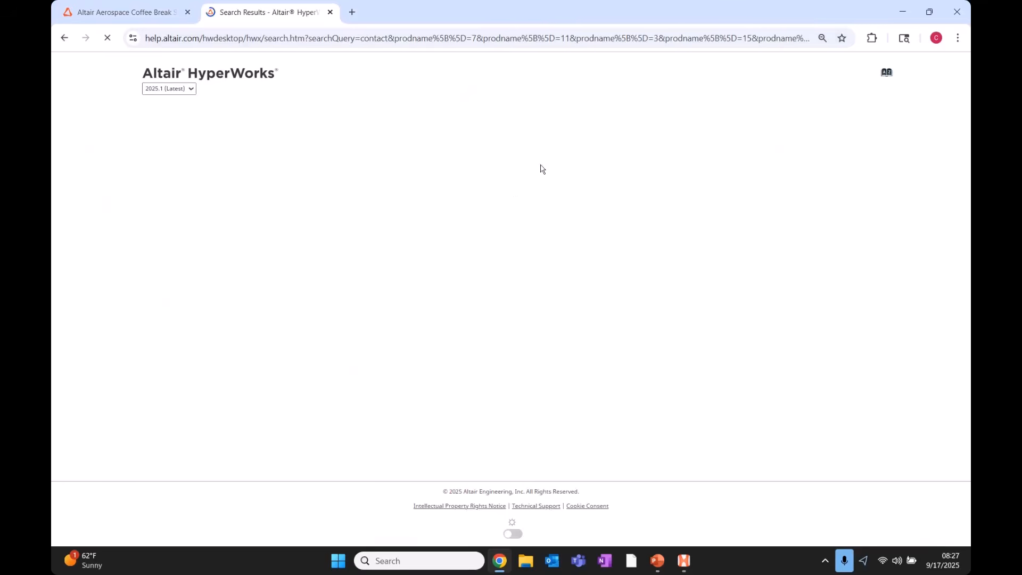
left_click(550, 201)
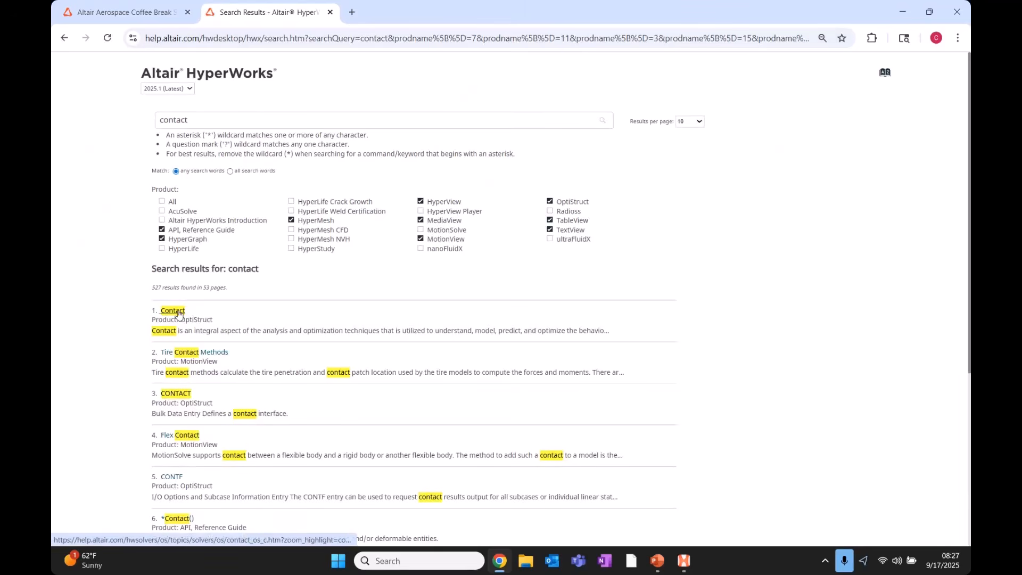
left_click(181, 314)
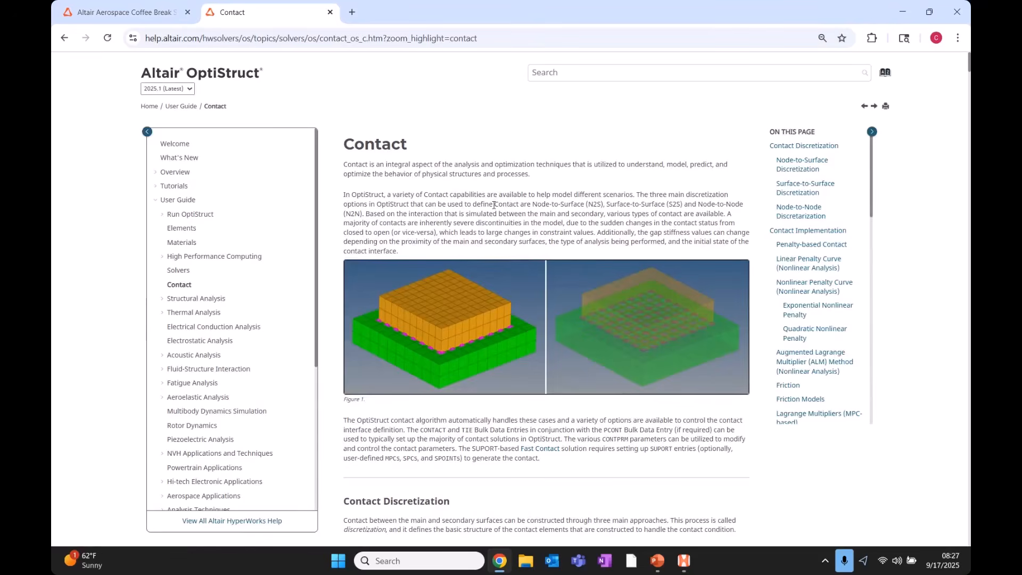
Scroll through the Contact page, then minimize Chrome to return to HyperMesh.
scroll(491, 222, "down", 7)
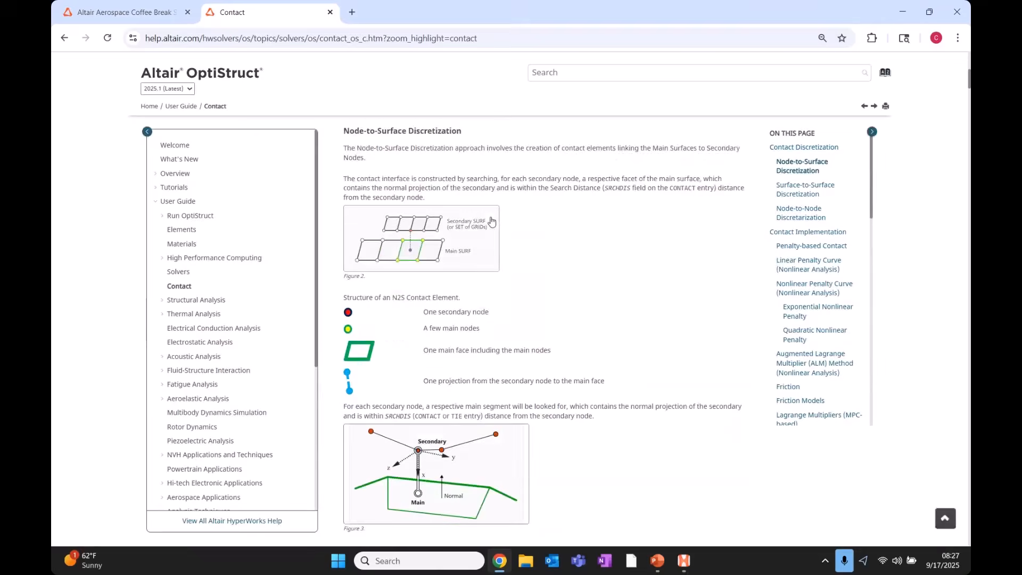
scroll(491, 221, "up", 8)
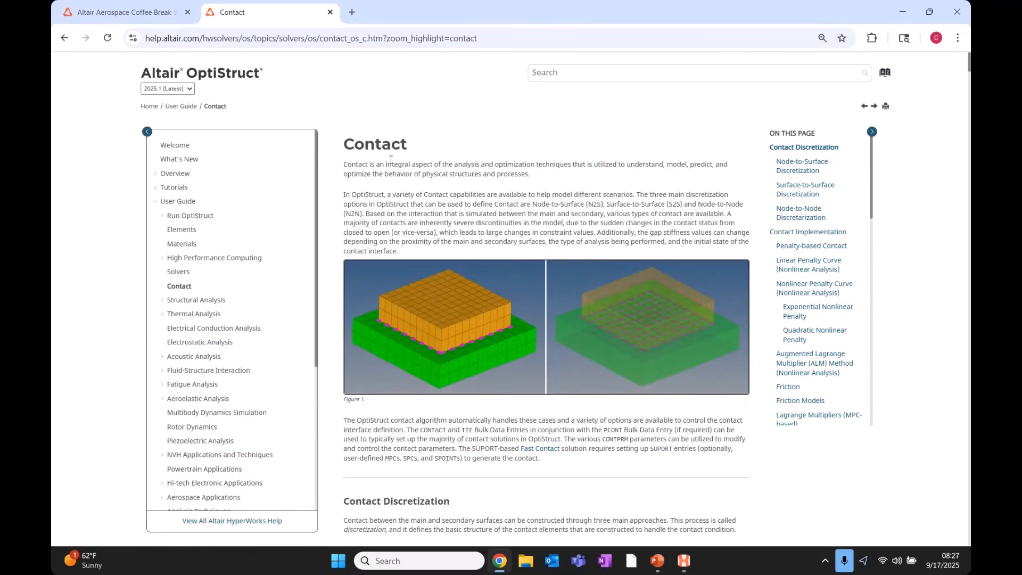
left_click(899, 12)
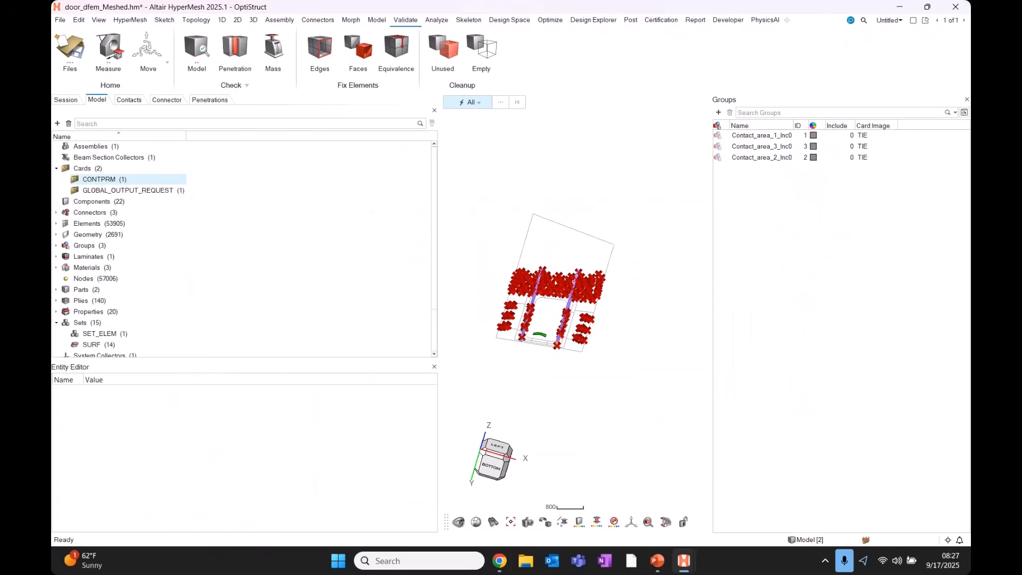